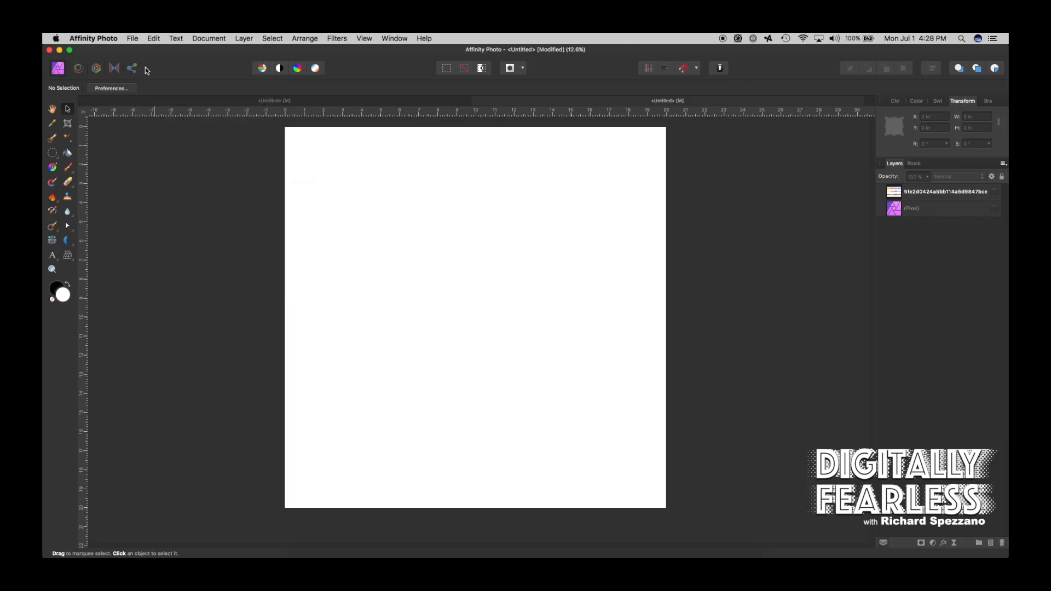
left_click(133, 38)
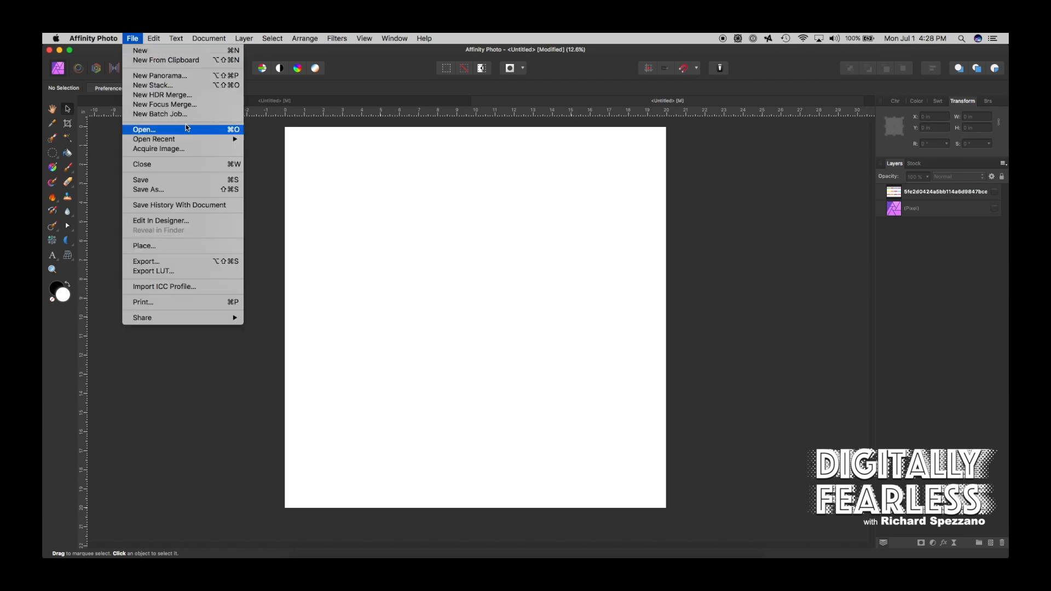
left_click(189, 55)
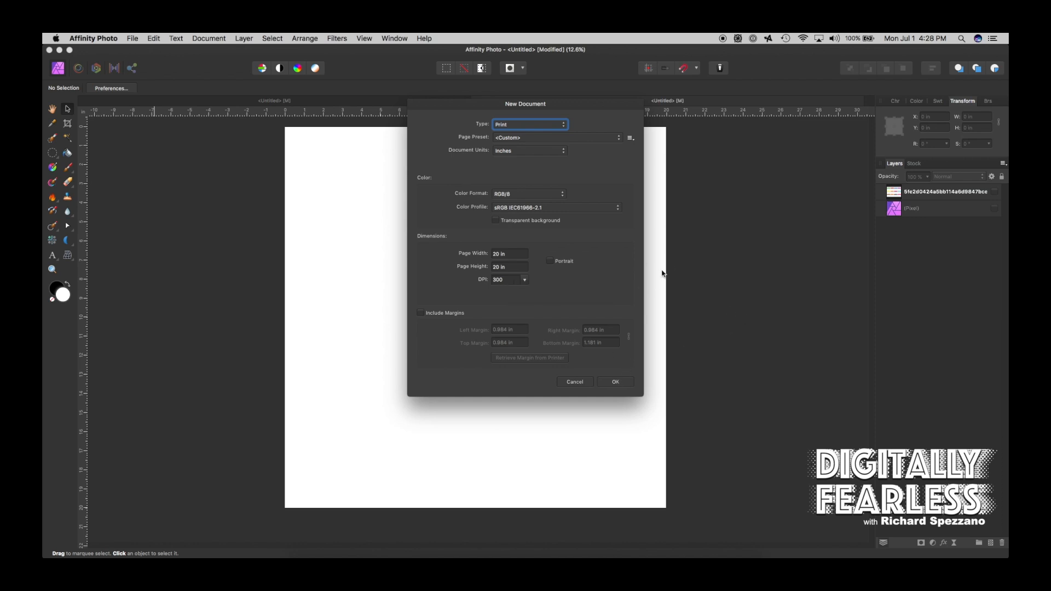
left_click(582, 383)
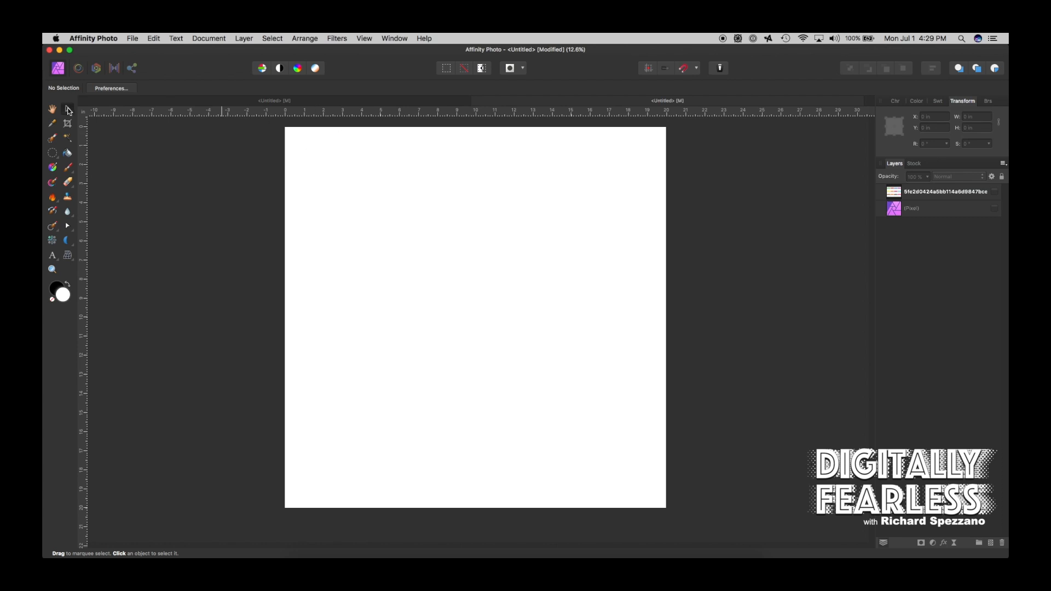
- Show the pixel layer holding the logo image and enlarge the logo to about 7.93 in square around the page's middle
left_click(994, 209)
left_click(533, 313)
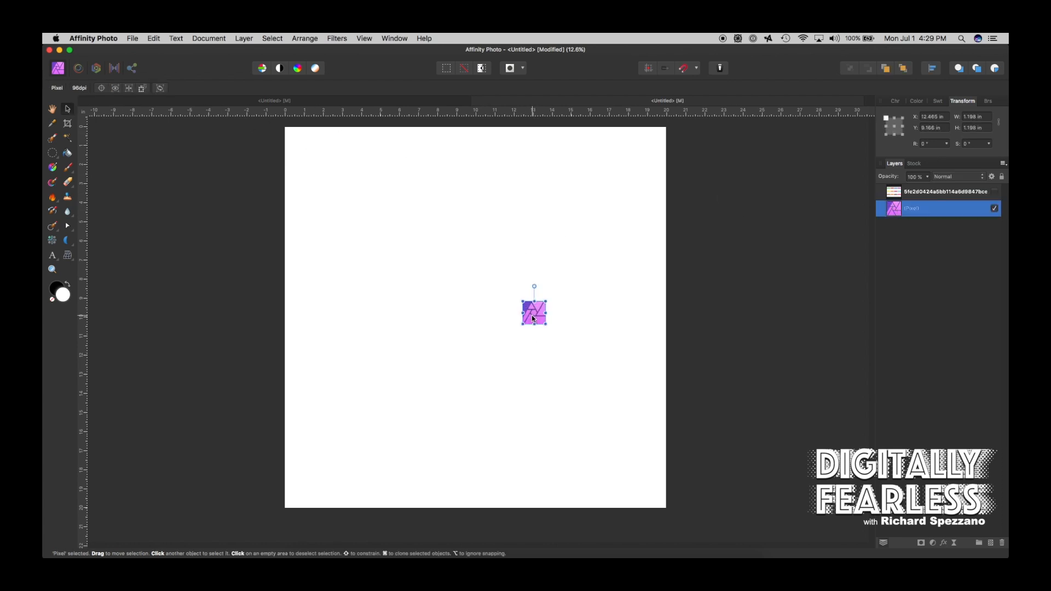
left_click_drag(533, 313, 617, 372)
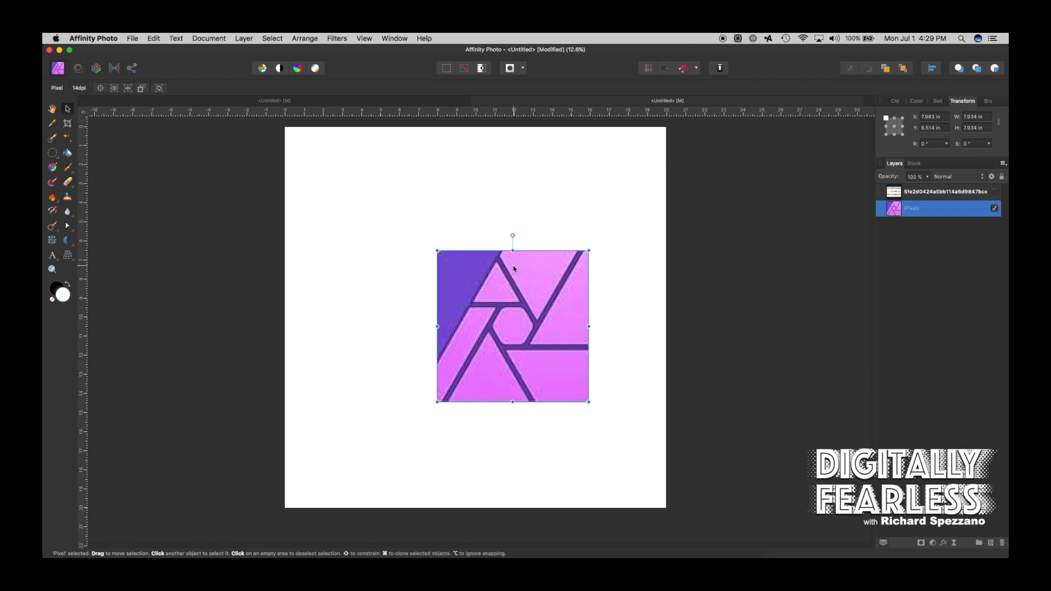
left_click_drag(515, 267, 481, 257)
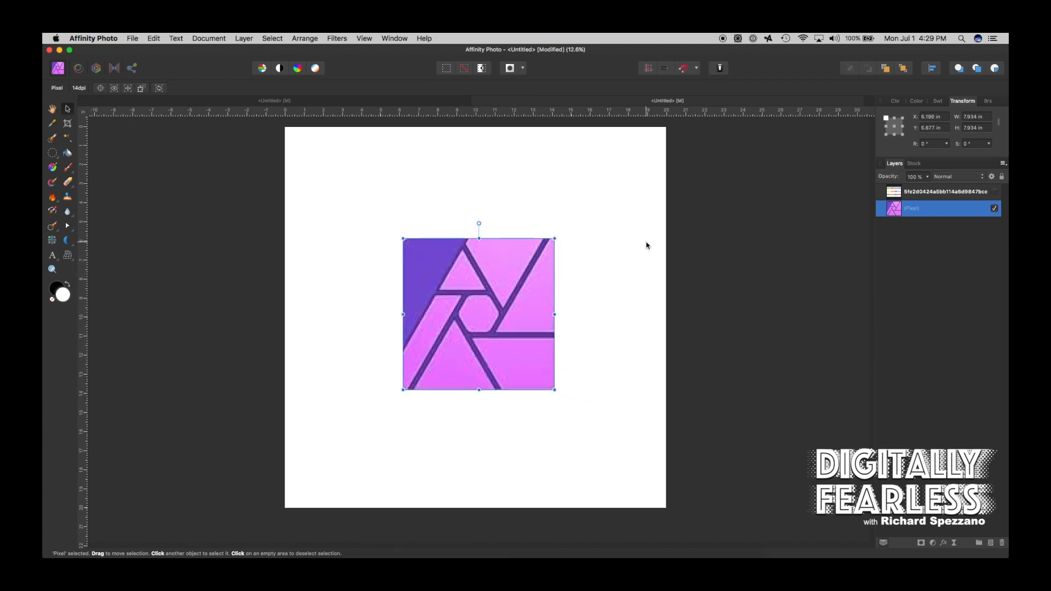
left_click(763, 212)
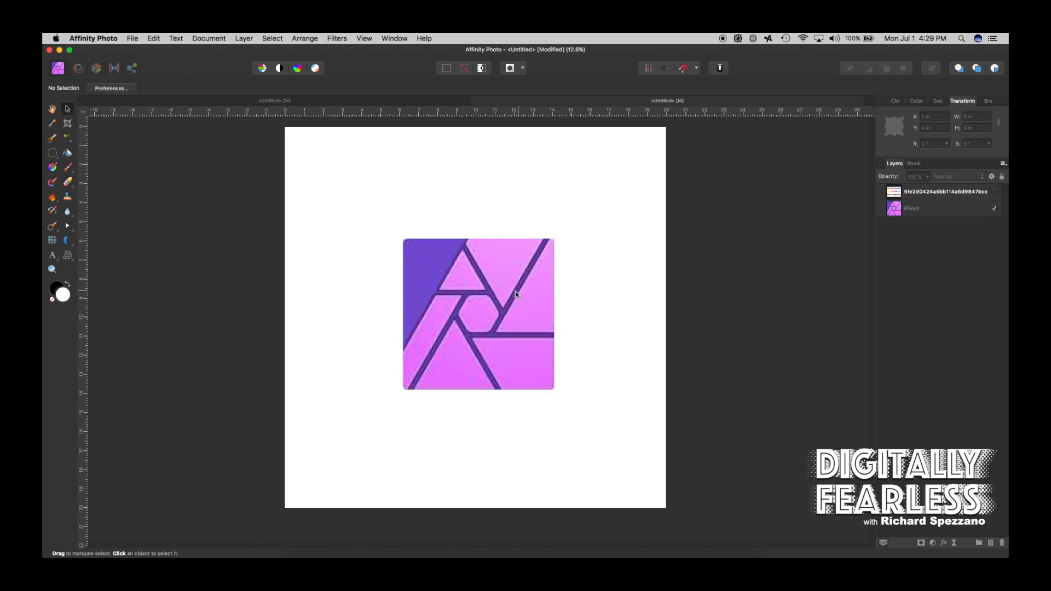
left_click(515, 291)
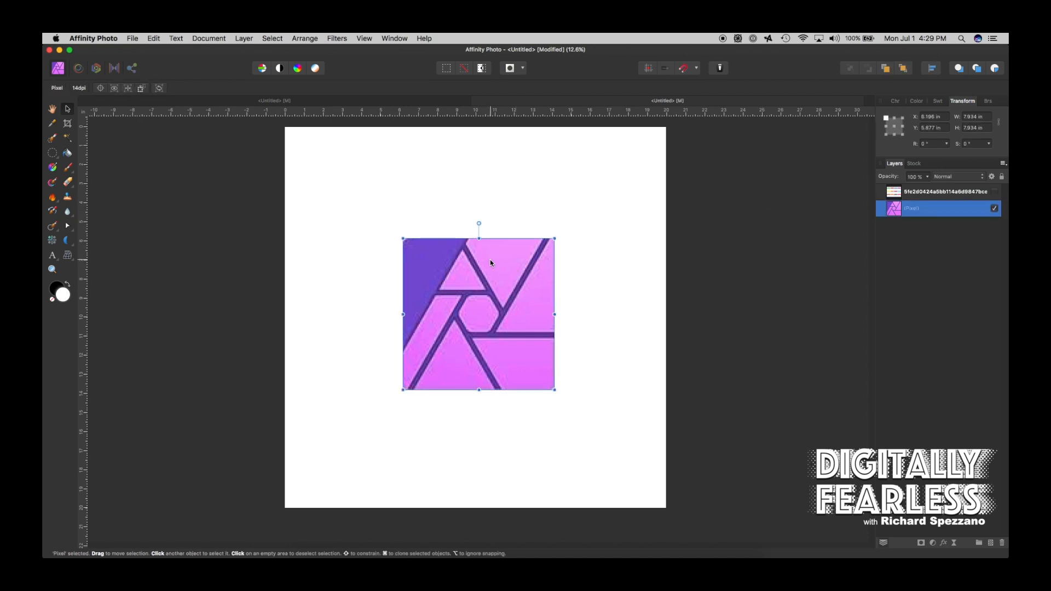
- Turn on snapping, centre the logo on the page and enlarge it to about 14.66 in square
mouse_move(496, 276)
left_mouse_down()
mouse_move(469, 265)
mouse_move(488, 270)
mouse_move(481, 280)
mouse_move(515, 271)
left_mouse_up()
left_click(684, 67)
left_click_drag(551, 241, 606, 167)
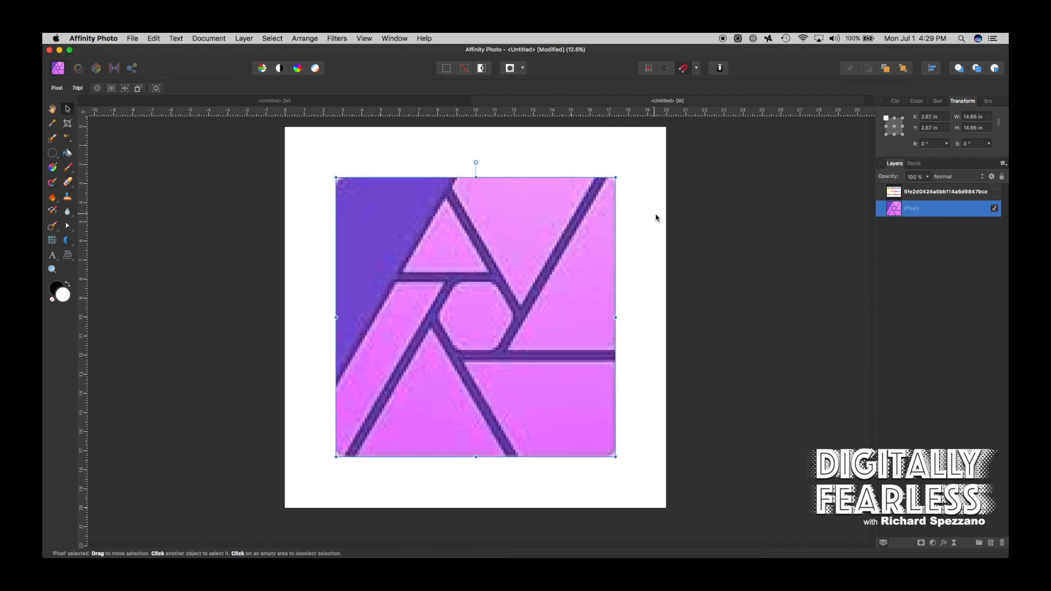
left_click(230, 230)
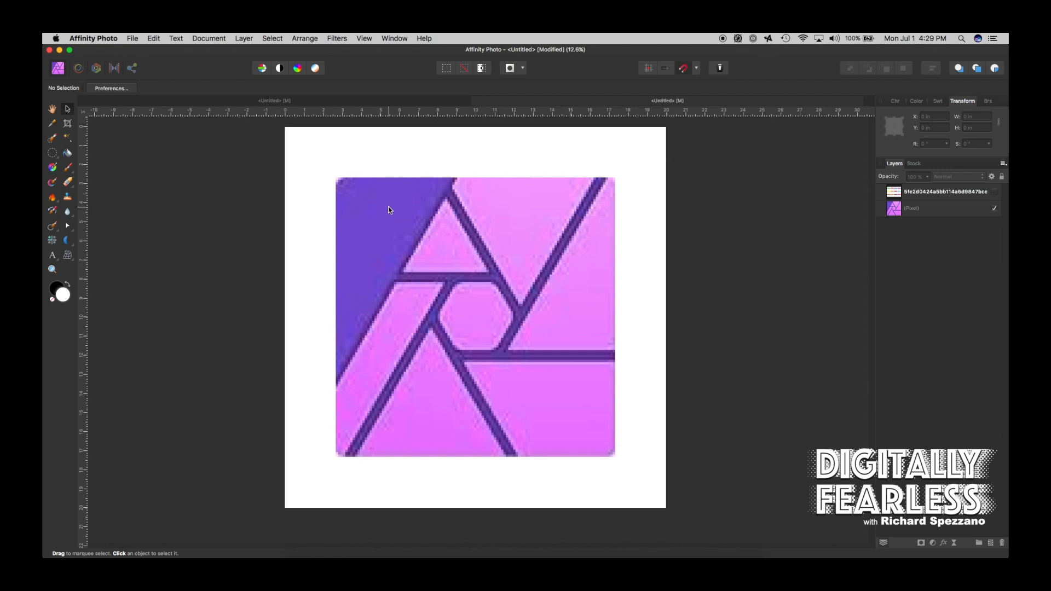
- Start a Pen path around the logo's dark purple area, tracing from its left edge around the lower-left bars to the bottom edge
left_click(902, 210)
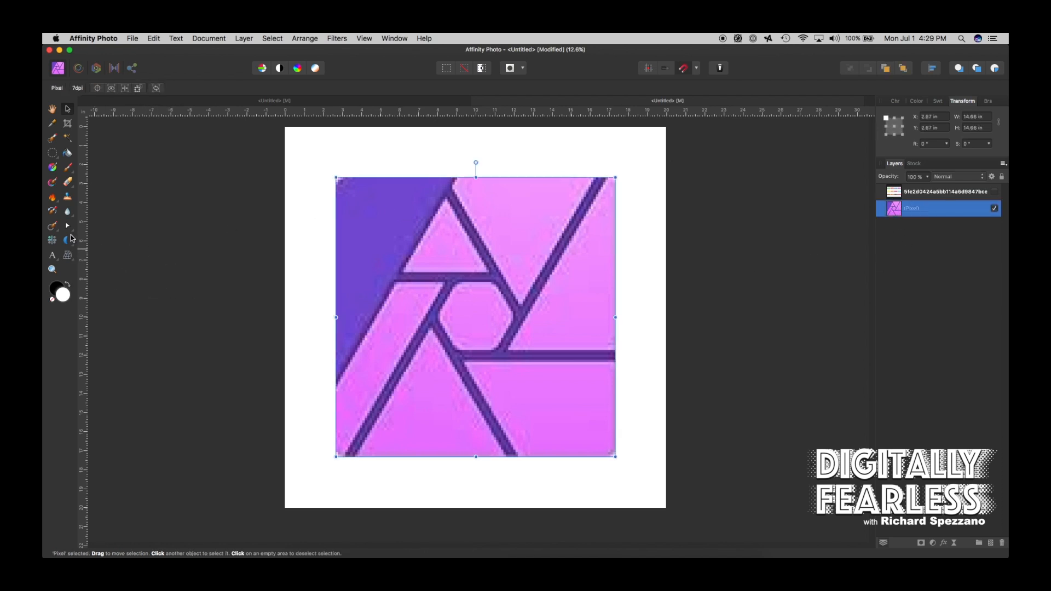
left_click_drag(67, 227, 110, 236)
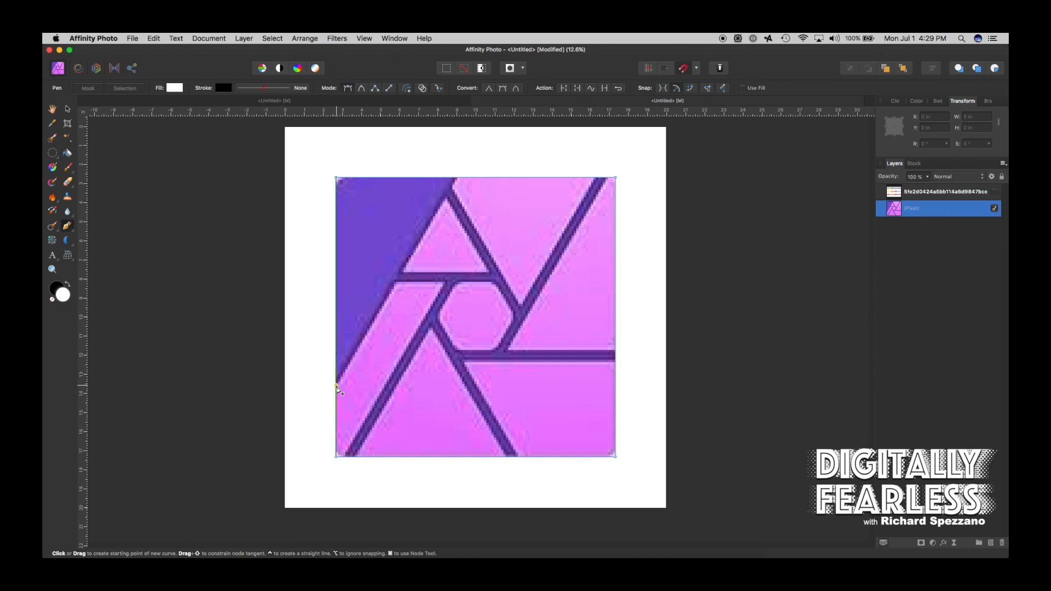
left_click(337, 386)
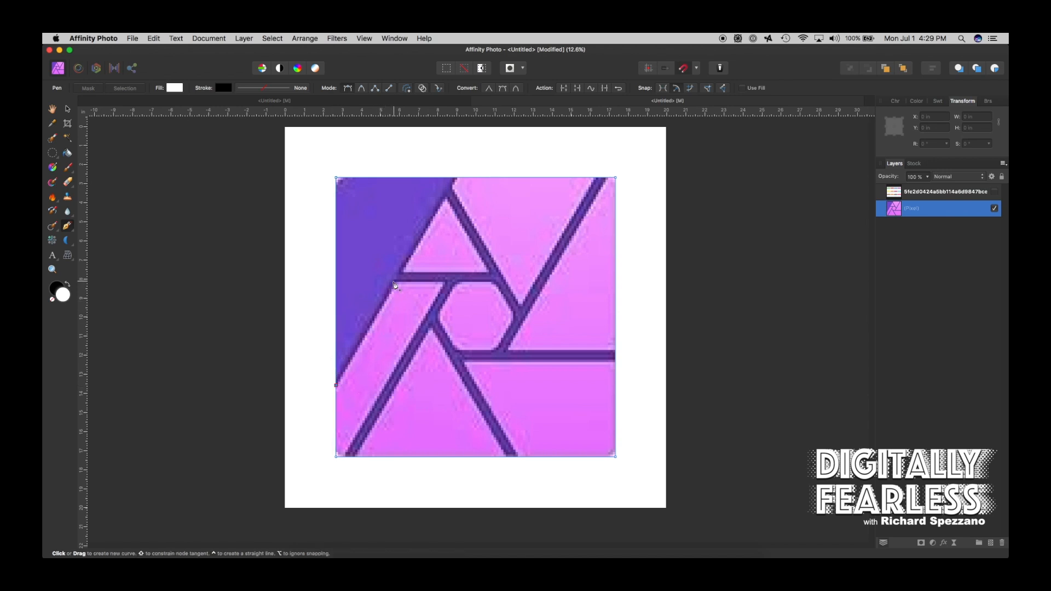
left_click(396, 284)
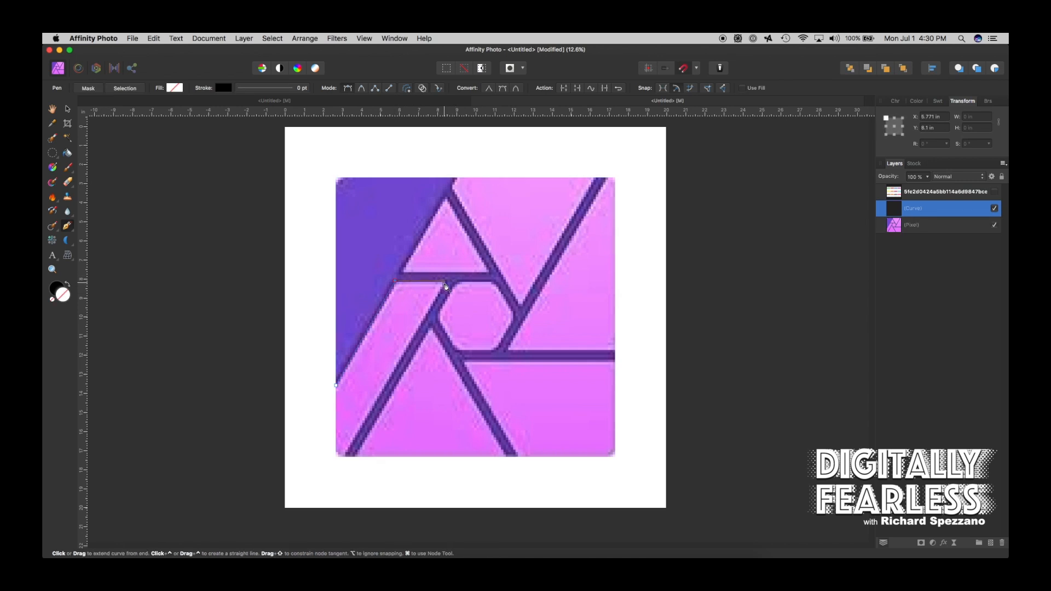
left_click(446, 283)
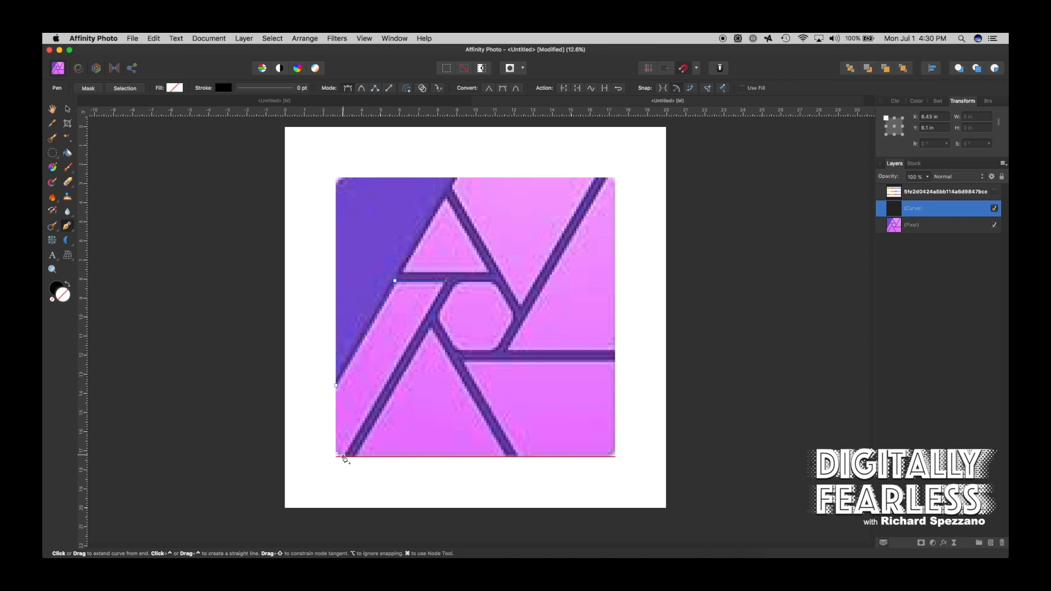
left_click(343, 456)
left_click(506, 458)
left_click(518, 457)
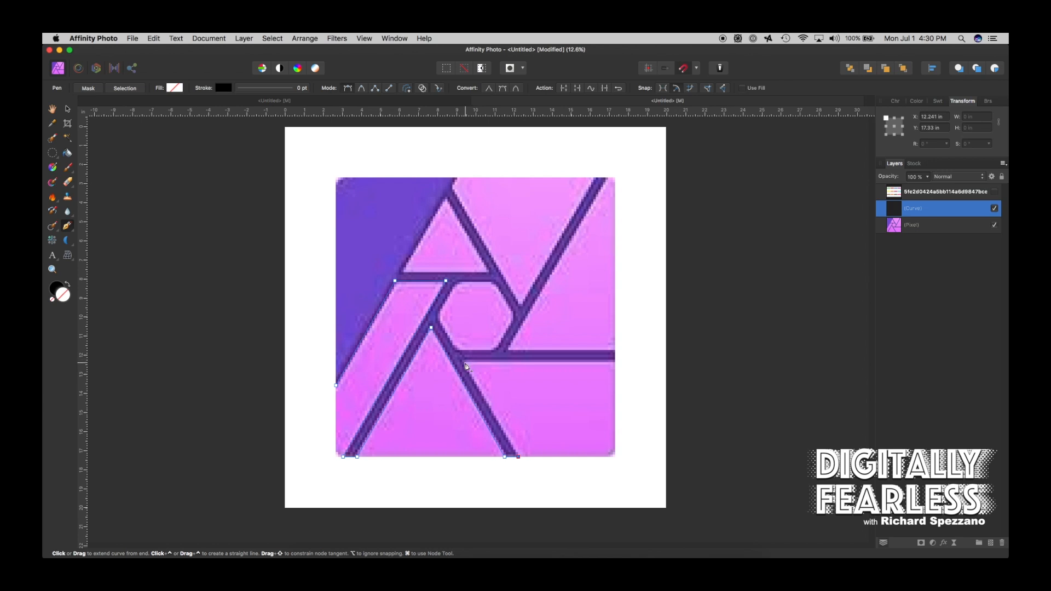
- Continue the path around the horizontal bar at the logo's right edge and up the diagonal bar to its top edge
left_click(465, 363)
left_click(615, 362)
left_click(616, 351)
left_click(510, 352)
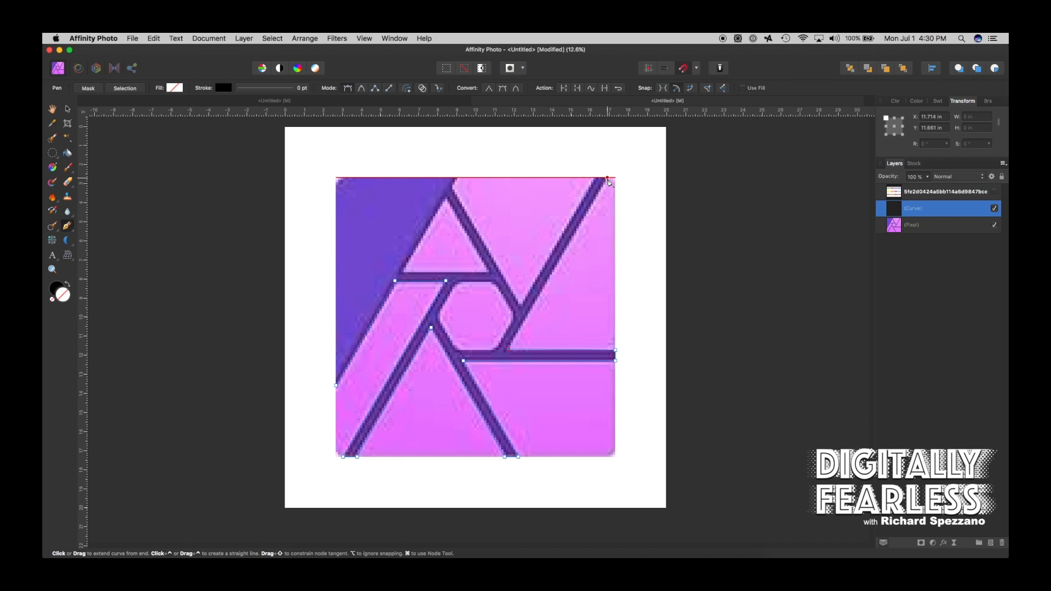
left_click(607, 178)
left_click(594, 178)
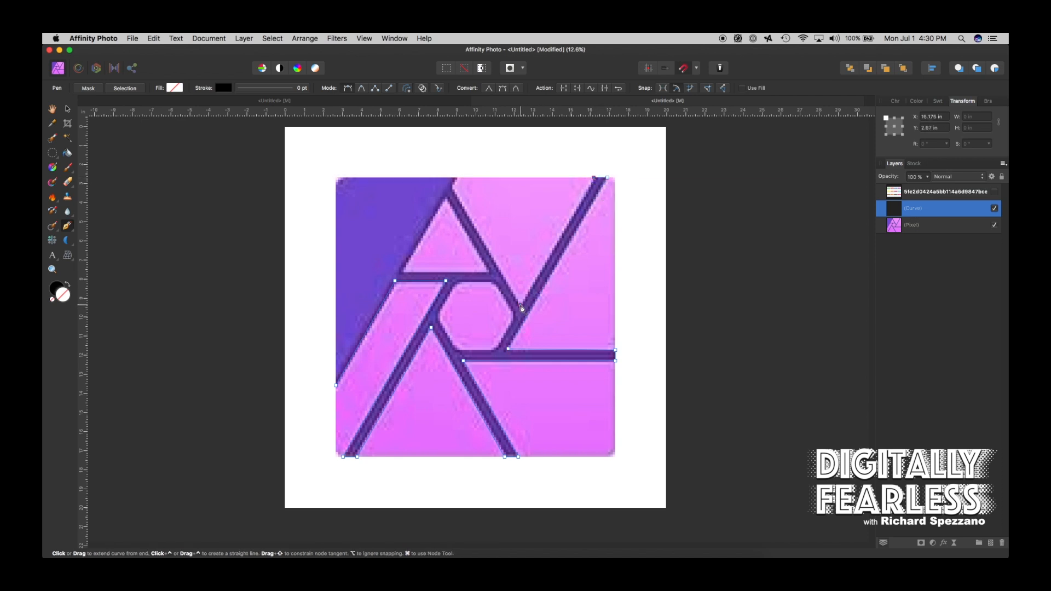
- Trace the upper V-shaped notch and the logo's top-left corner, closing the path at its starting node
left_click(520, 305)
left_click(453, 190)
left_click(396, 281)
left_click(456, 177)
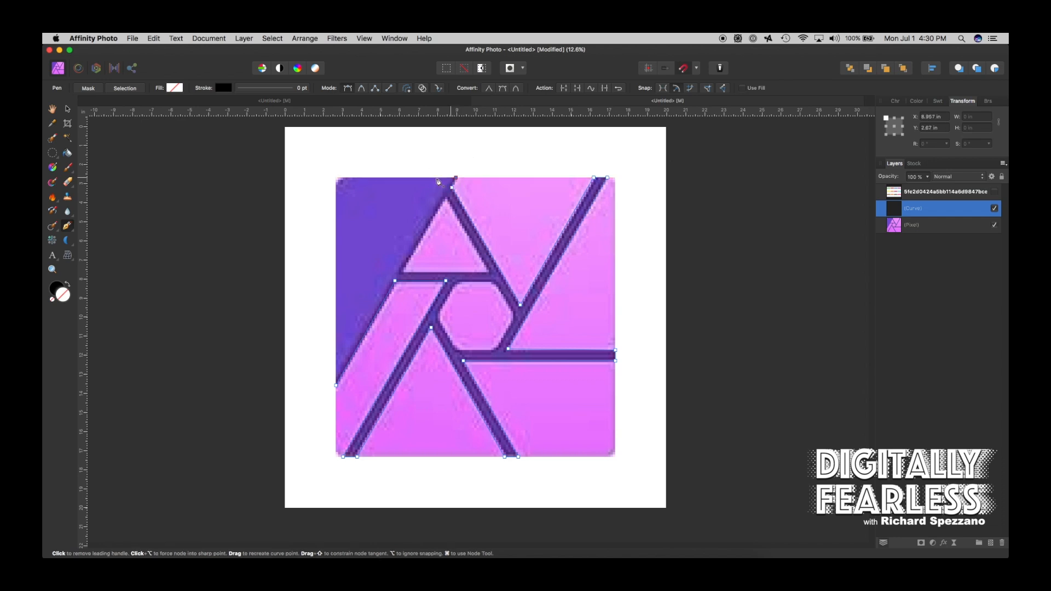
left_click(337, 179)
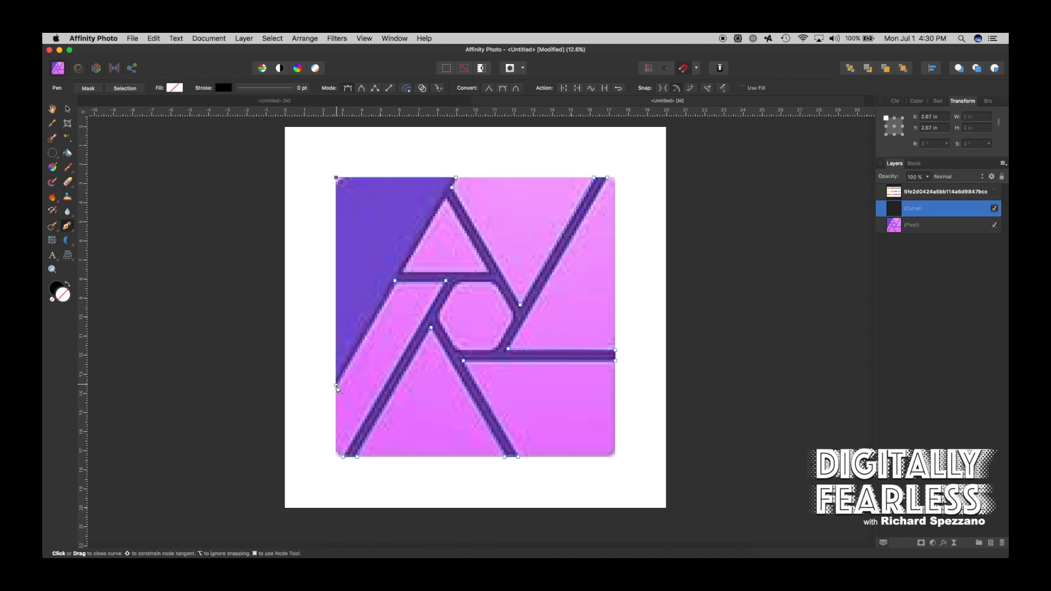
left_click(337, 387)
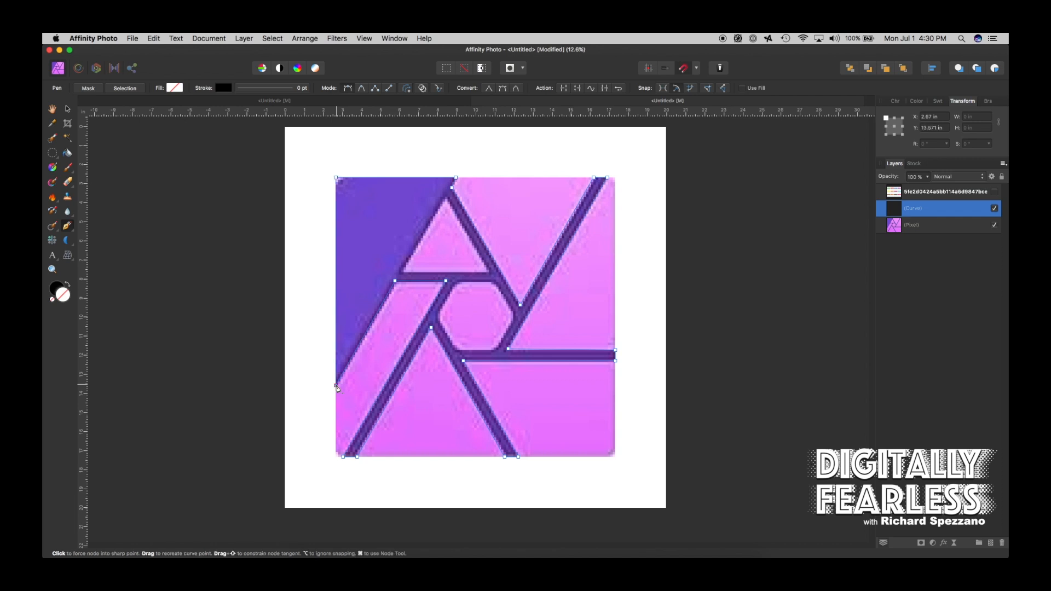
- Fill the closed outline with the purple sampled from the logo's upper-left area
left_click(175, 90)
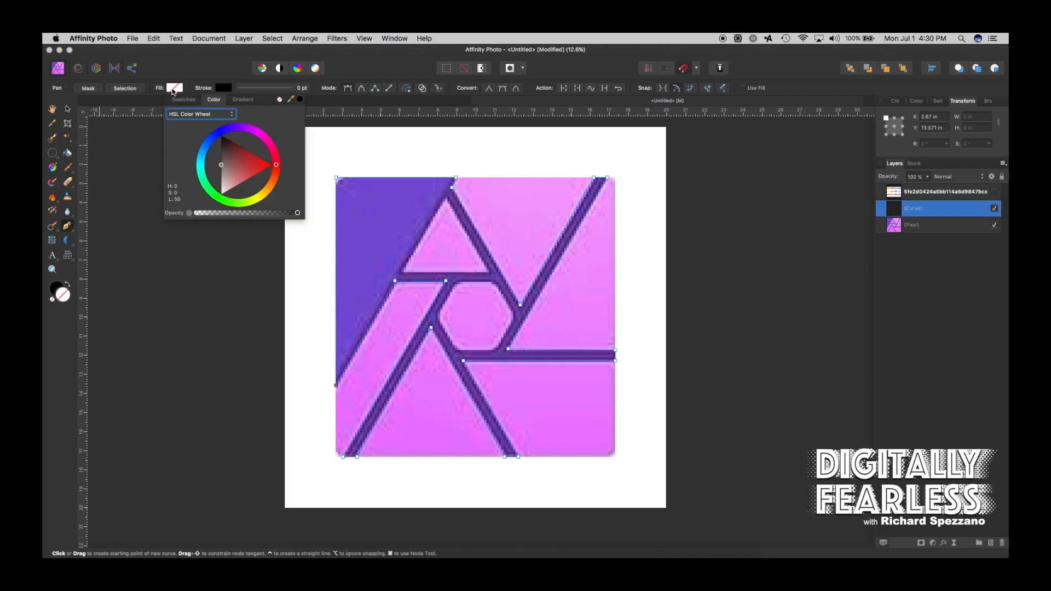
left_click_drag(291, 99, 372, 222)
left_click(301, 99)
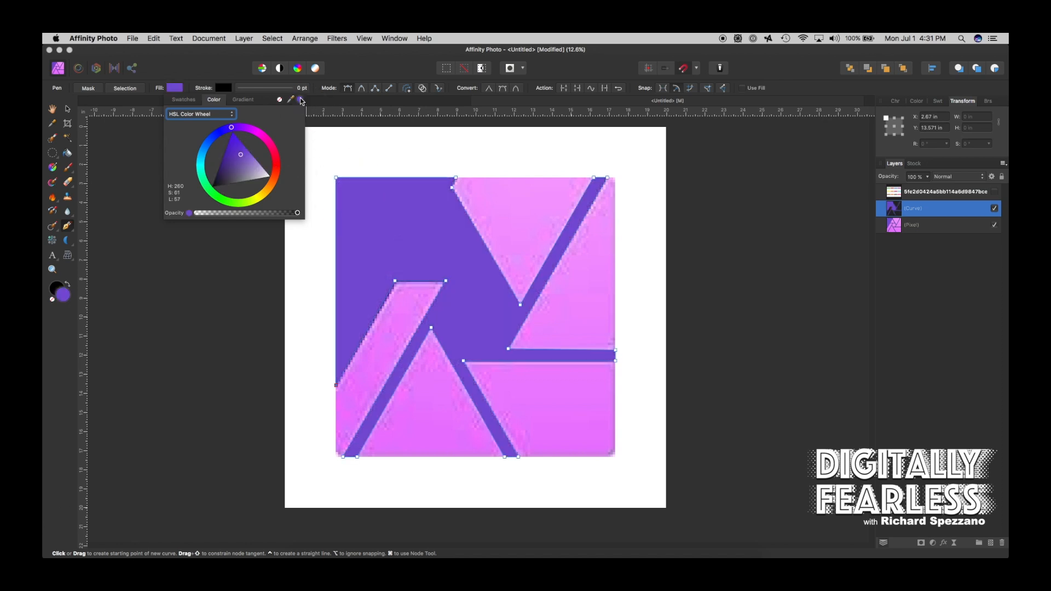
- Lower the purple curve's opacity to 41% so the logo underneath can be traced
left_click(68, 109)
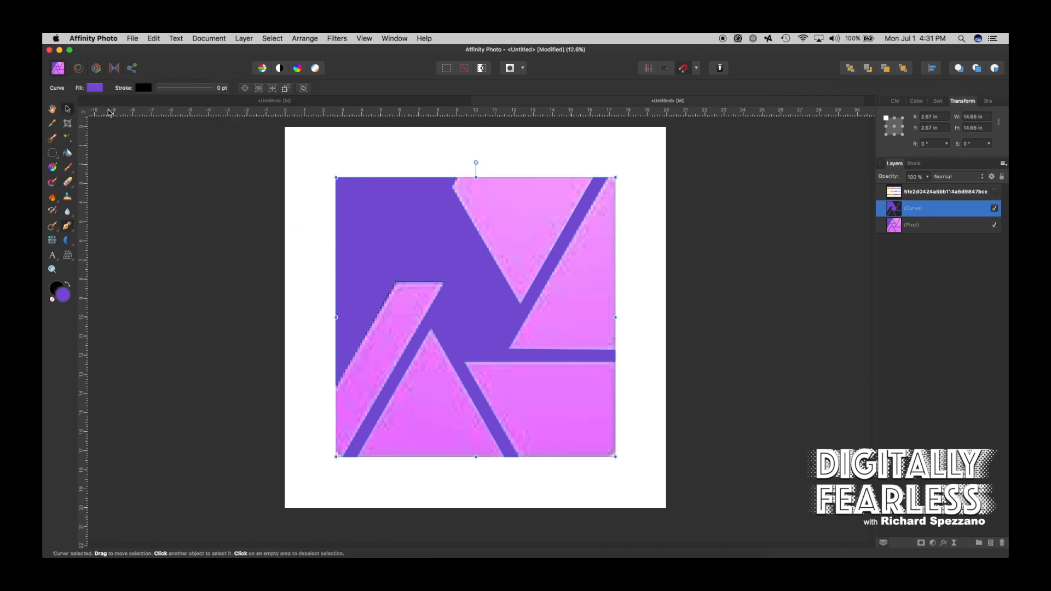
left_click(928, 178)
left_click_drag(927, 185, 883, 192)
left_click_drag(867, 193, 878, 190)
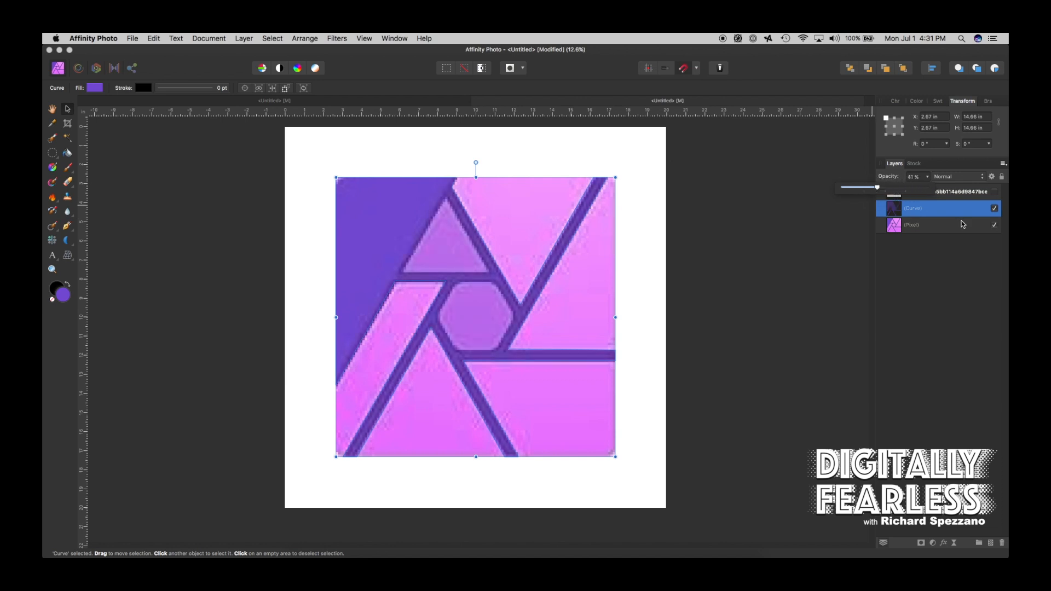
- Trace the small triangle above the central hexagon as a closed three-node Pen path
left_click(67, 228)
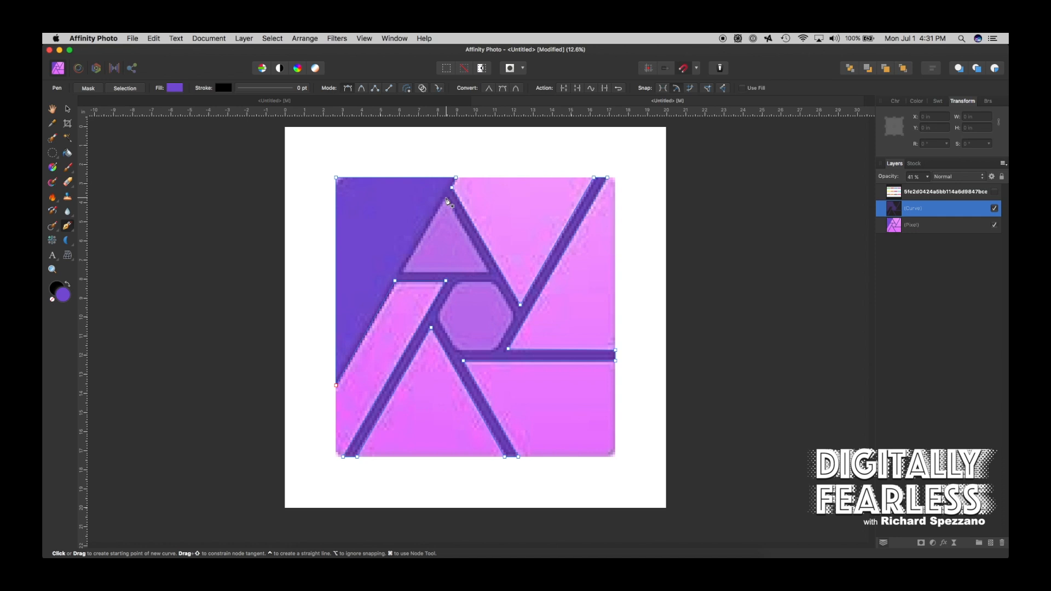
left_click(446, 197)
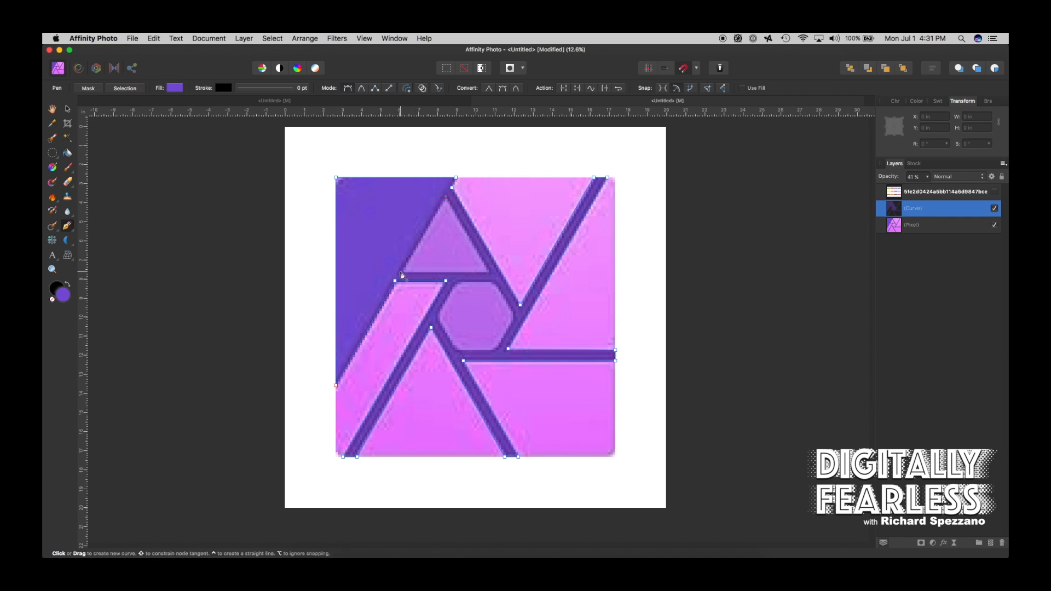
left_click(401, 272)
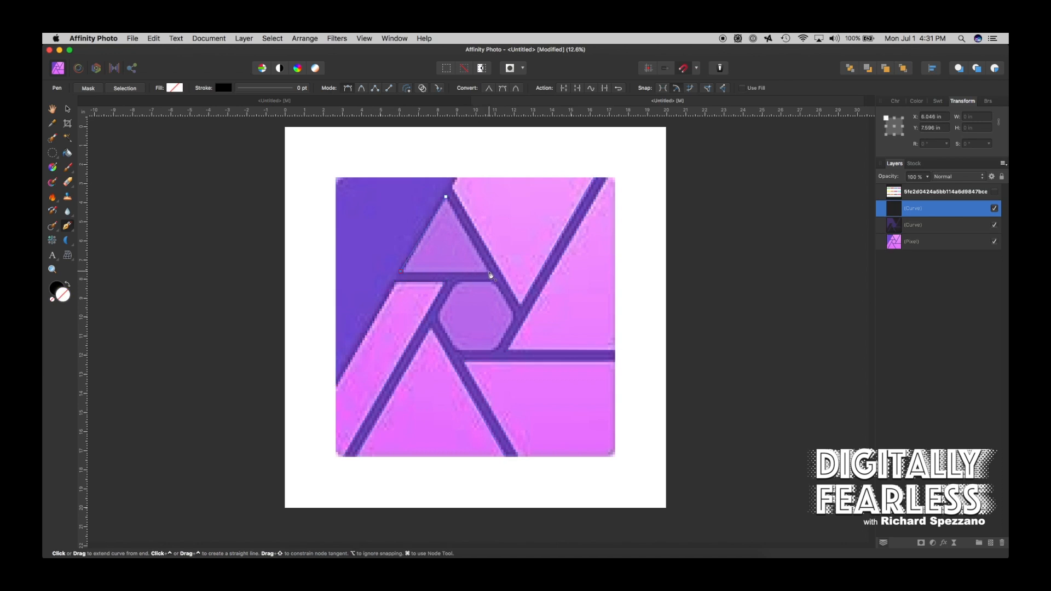
left_click(491, 276)
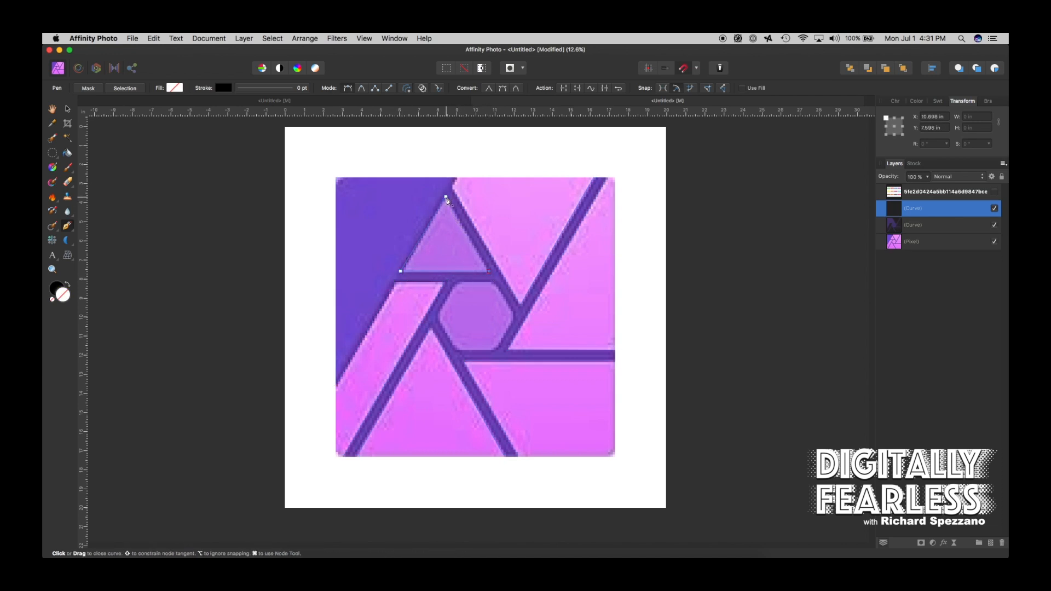
left_click(446, 198)
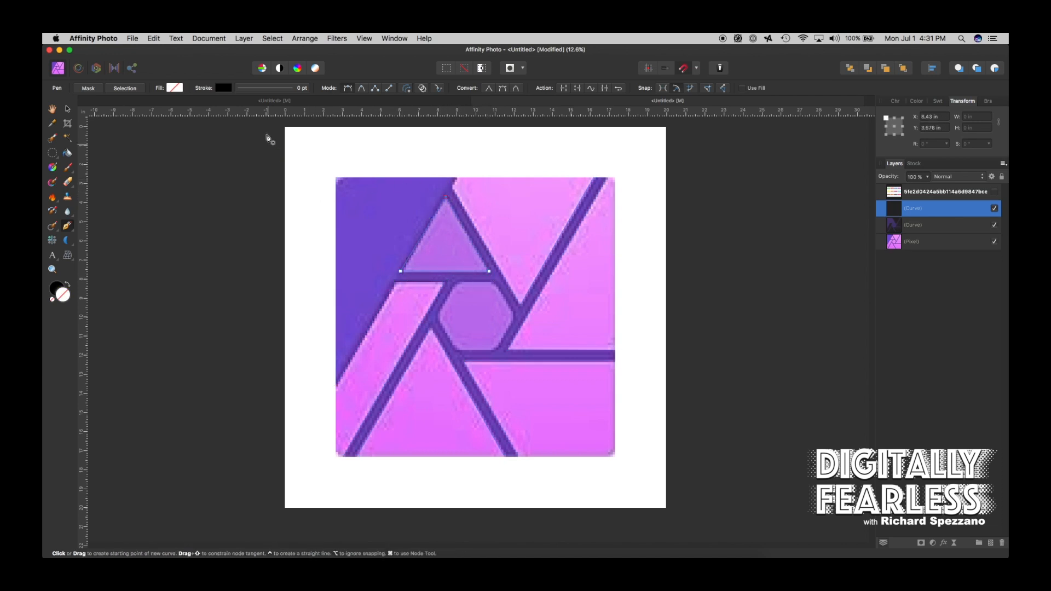
- Fill the triangle with a saturated blue of hue 243, saturation 100 and lightness 50
left_click(174, 87)
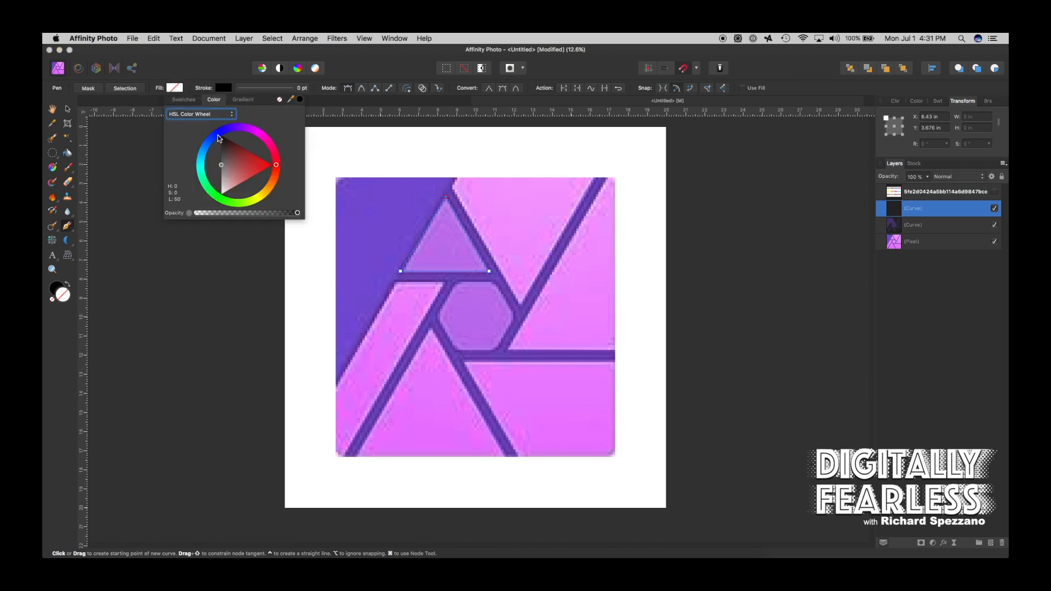
left_click(217, 144)
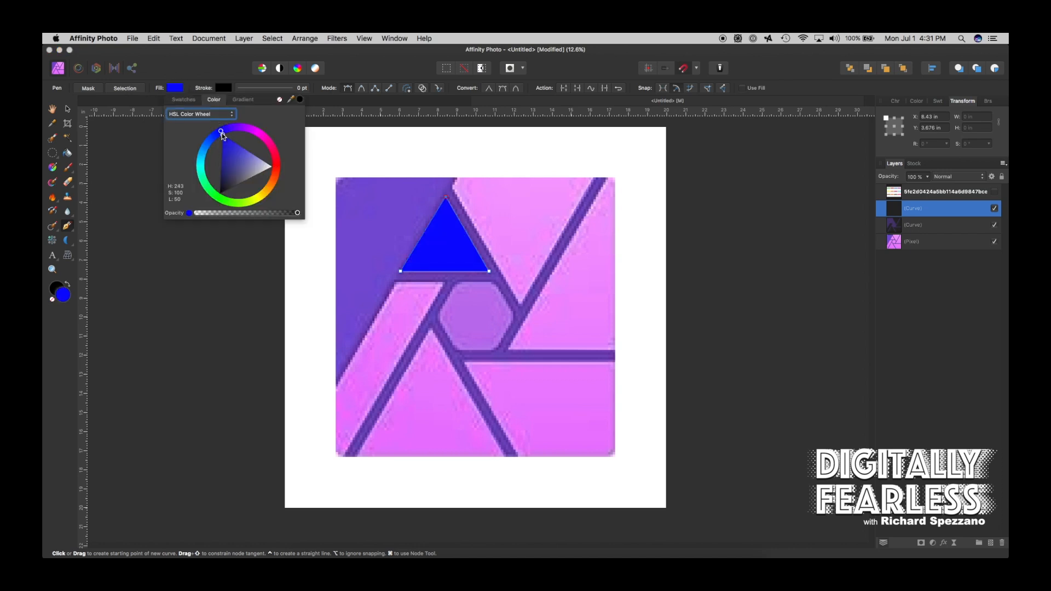
left_click(69, 110)
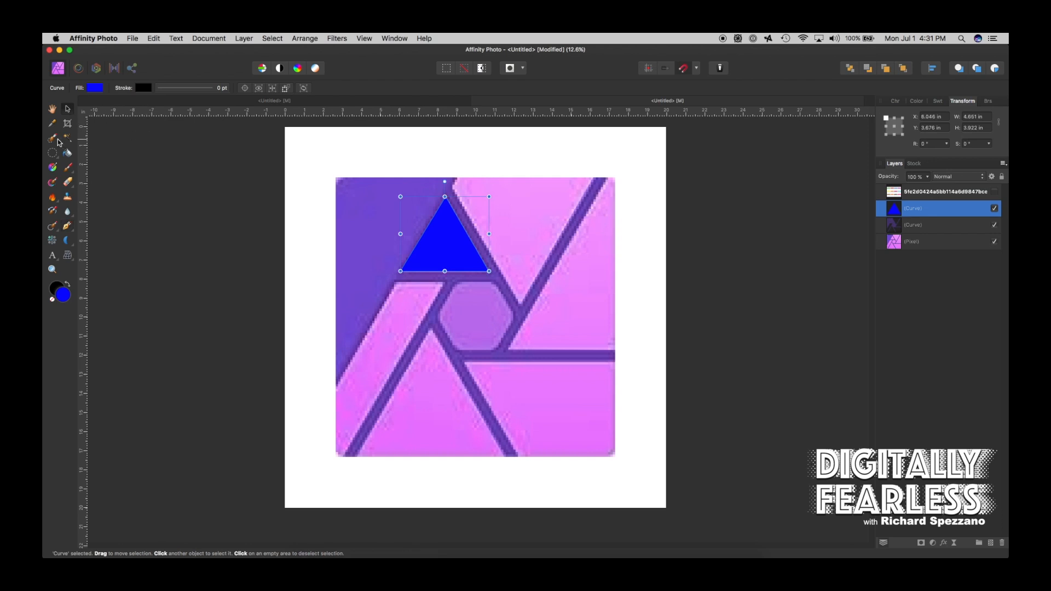
- Set the purple curve layer's opacity to 100%
left_click(904, 225)
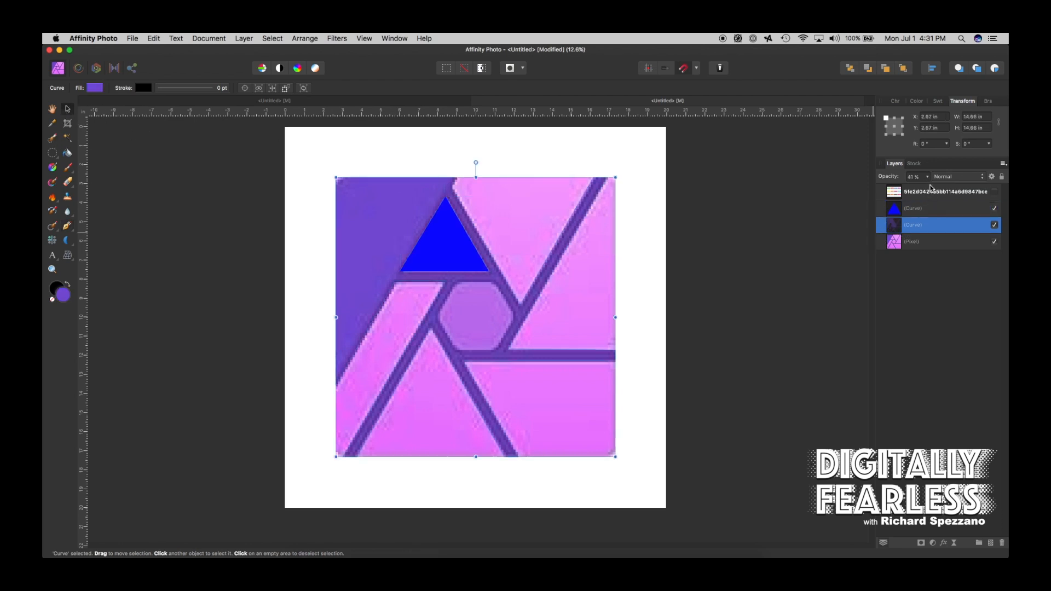
left_click(928, 178)
left_click_drag(926, 189, 977, 187)
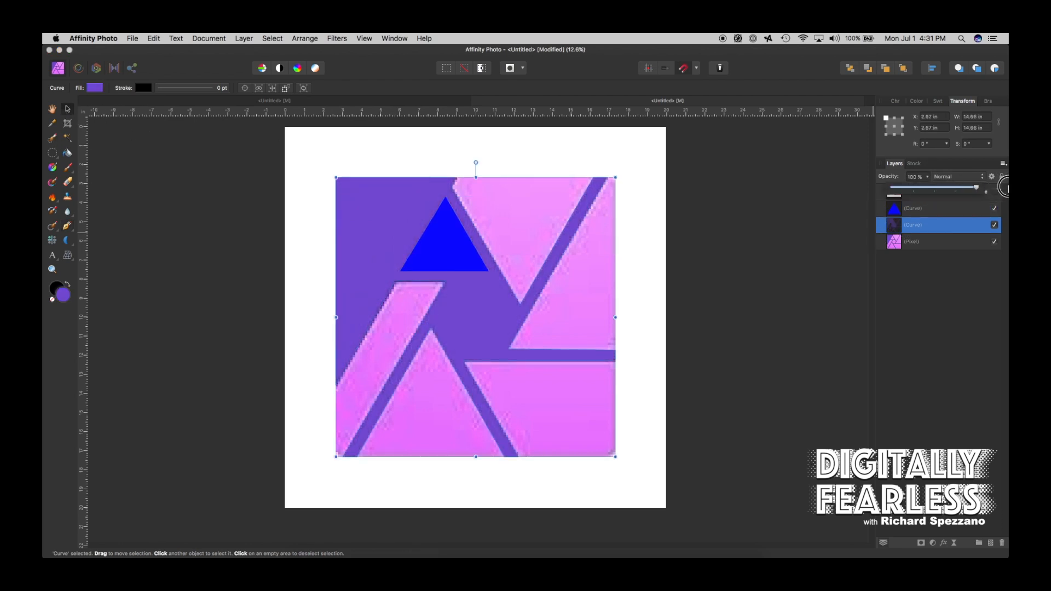
- Subtract the blue triangle from the purple curve to cut a triangular opening above the central hexagon
left_click(446, 236)
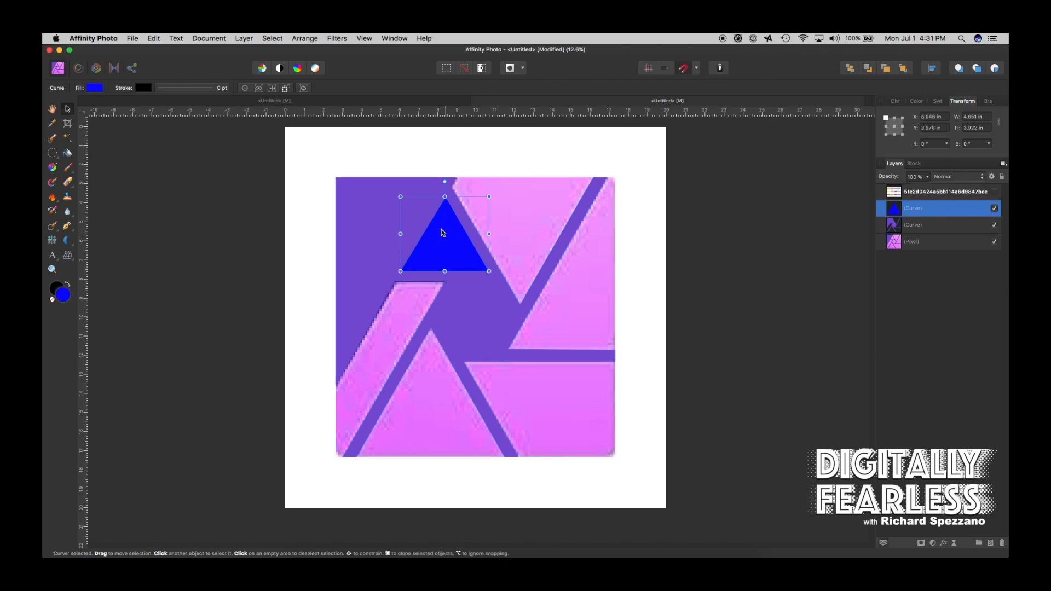
left_click(382, 201, "shift")
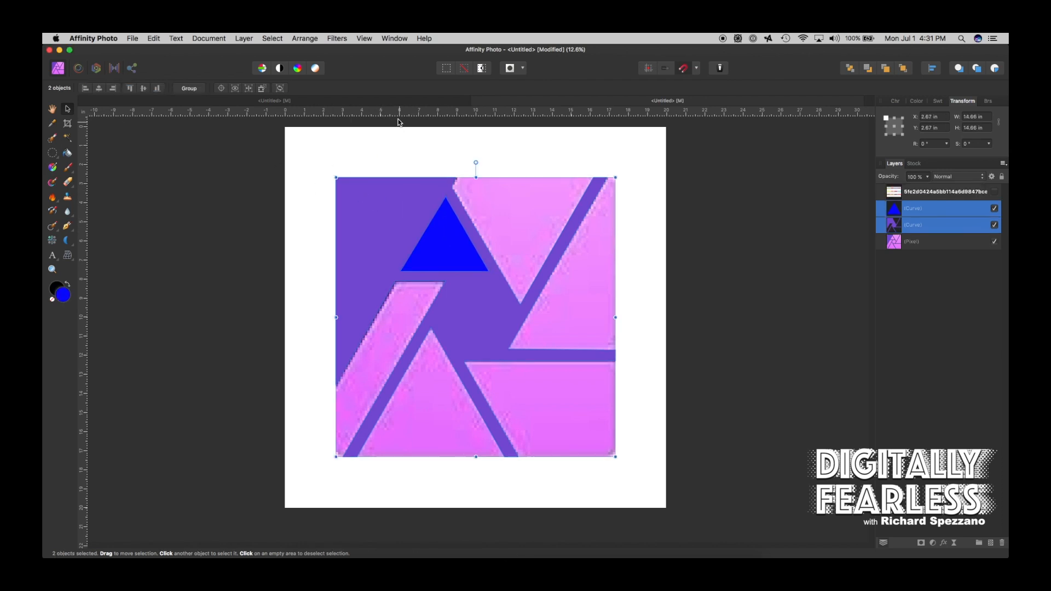
left_click(243, 40)
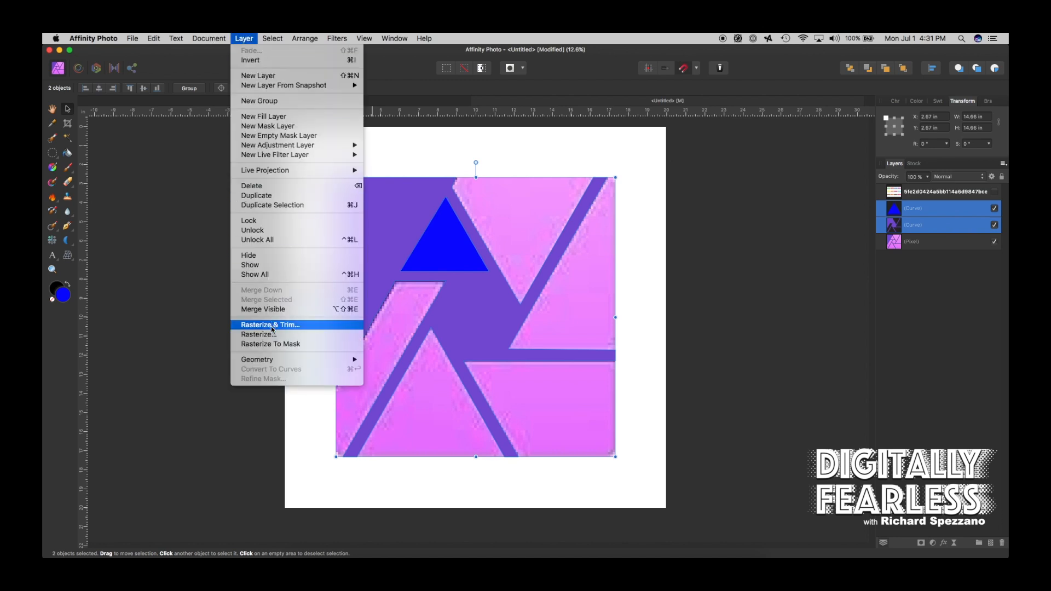
mouse_move(277, 361)
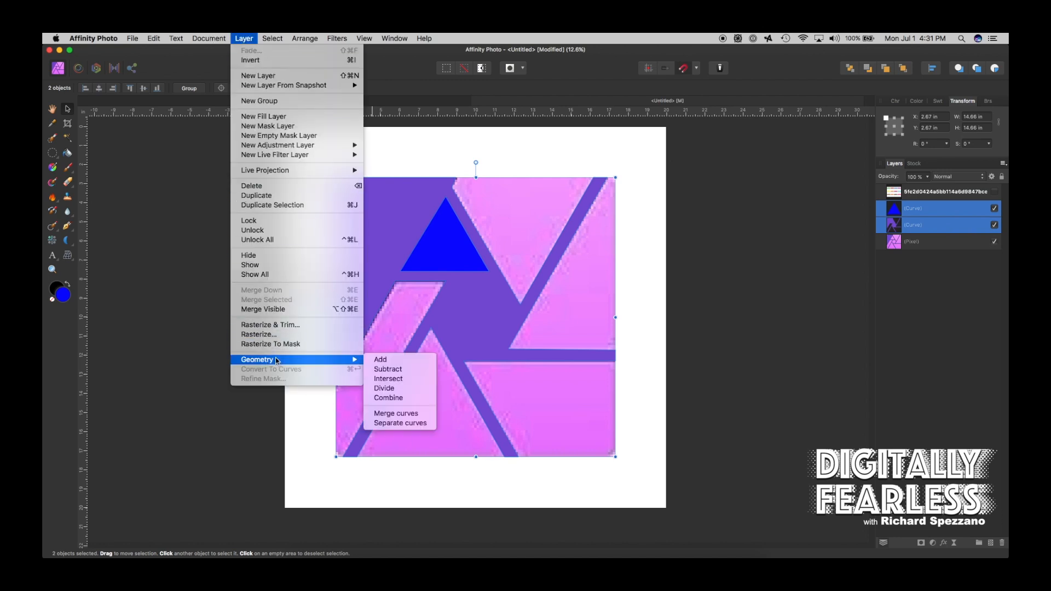
left_click(383, 369)
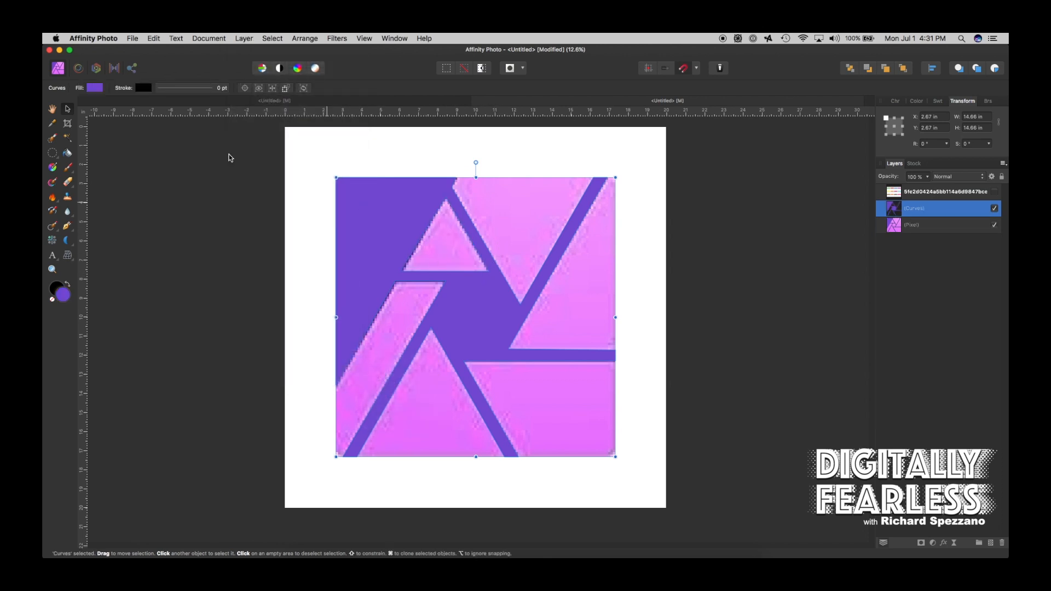
left_click(142, 143)
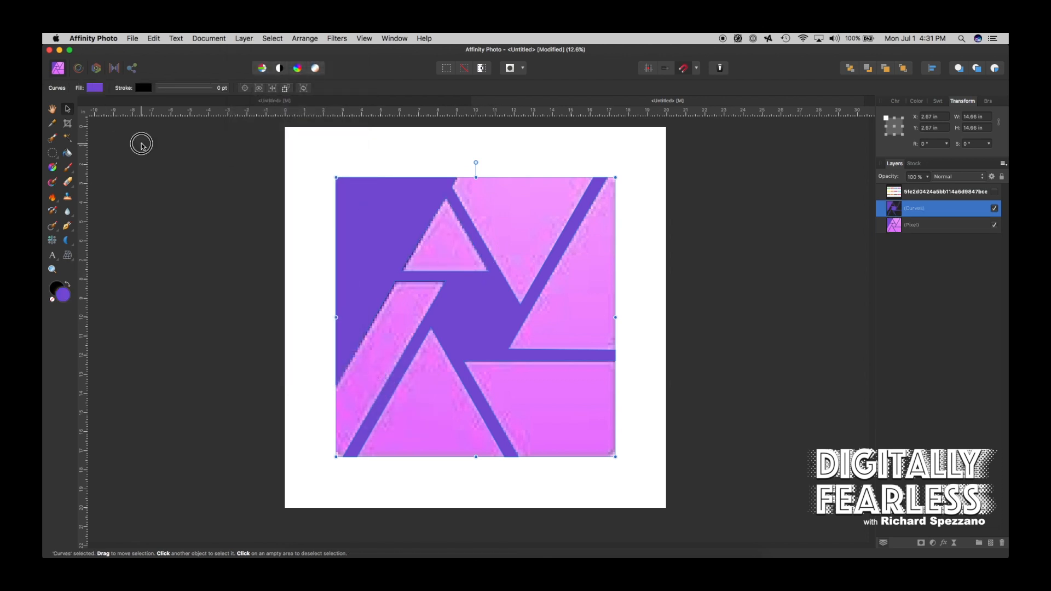
left_click(470, 319)
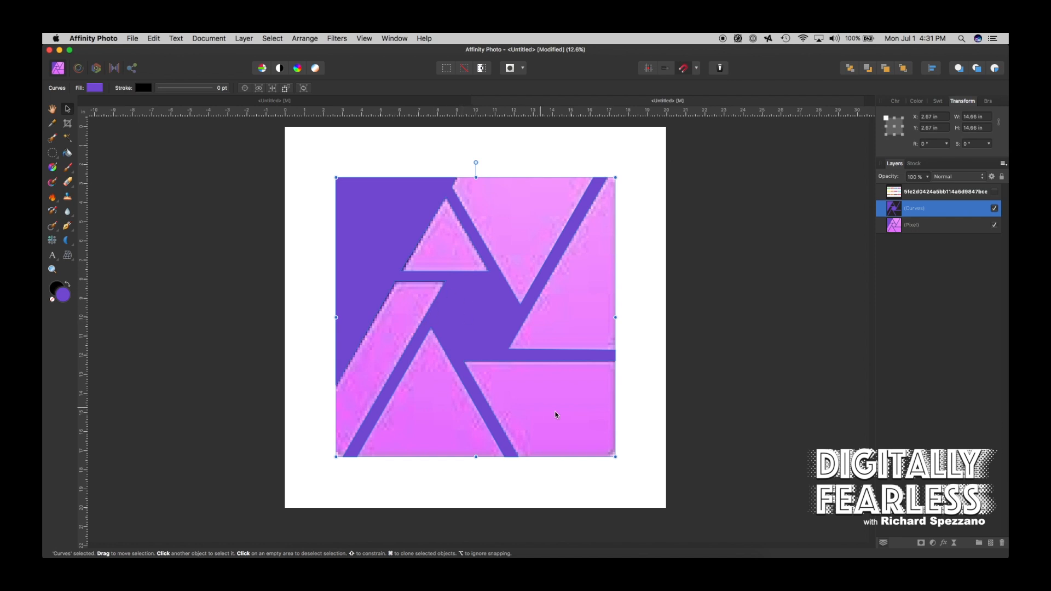
- Draw a six-sided polygon about 4.69 in wide and high near the logo's centre and rotate it to -30°
left_click(69, 240)
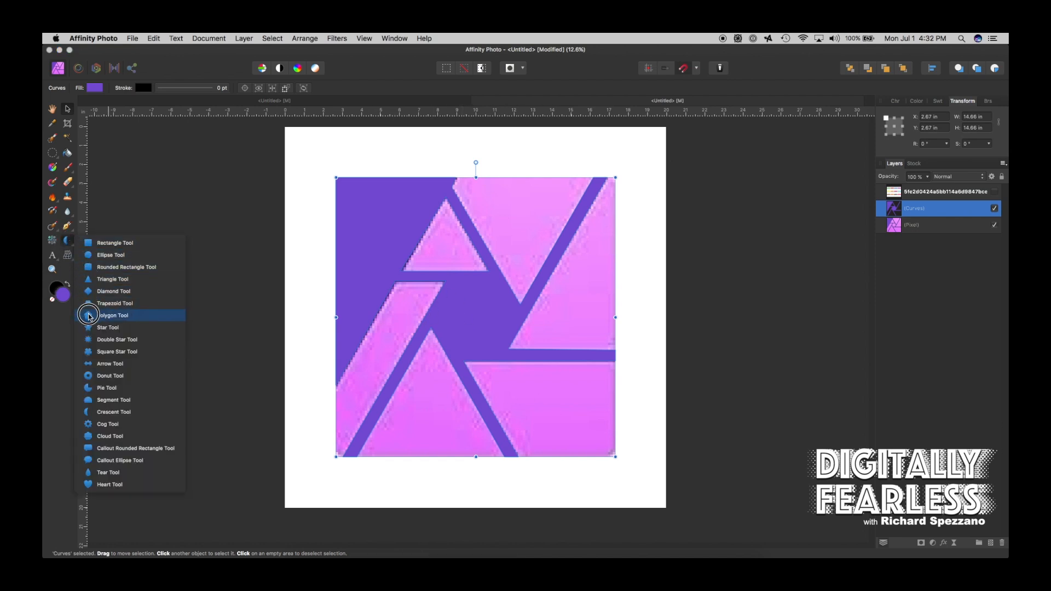
left_click(113, 315)
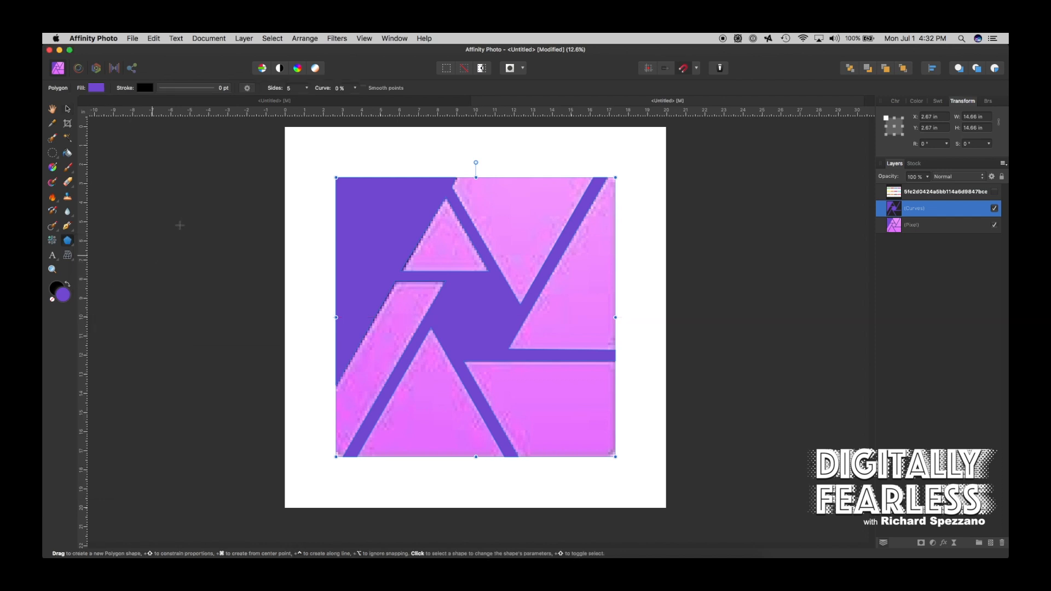
left_click(282, 89)
key("Return")
left_click_drag(448, 278, 530, 372)
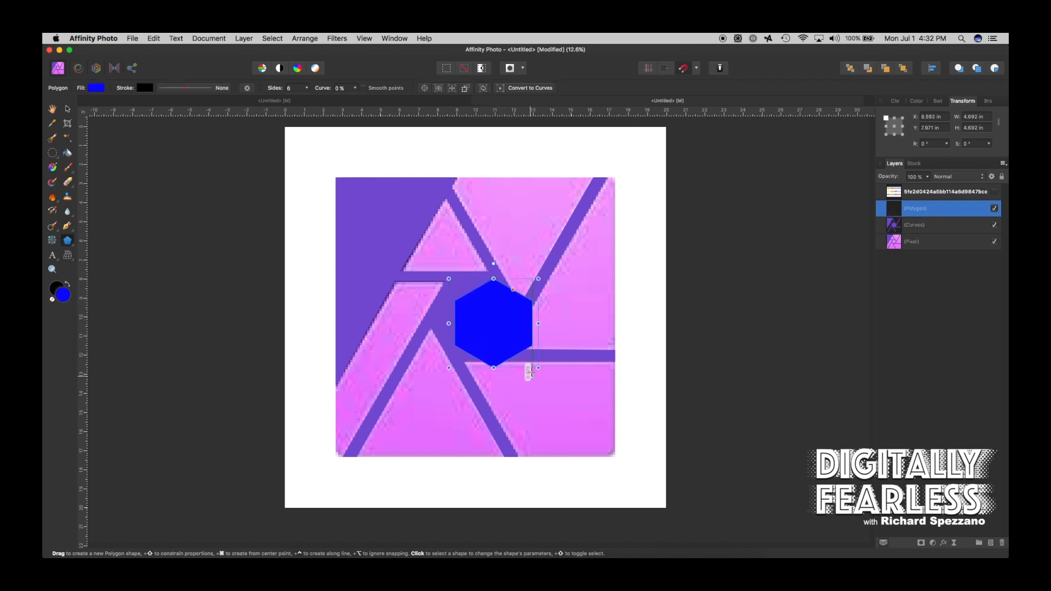
left_click_drag(494, 264, 524, 272)
mouse_move(503, 328)
left_mouse_down()
mouse_move(470, 323)
mouse_move(495, 322)
left_mouse_up()
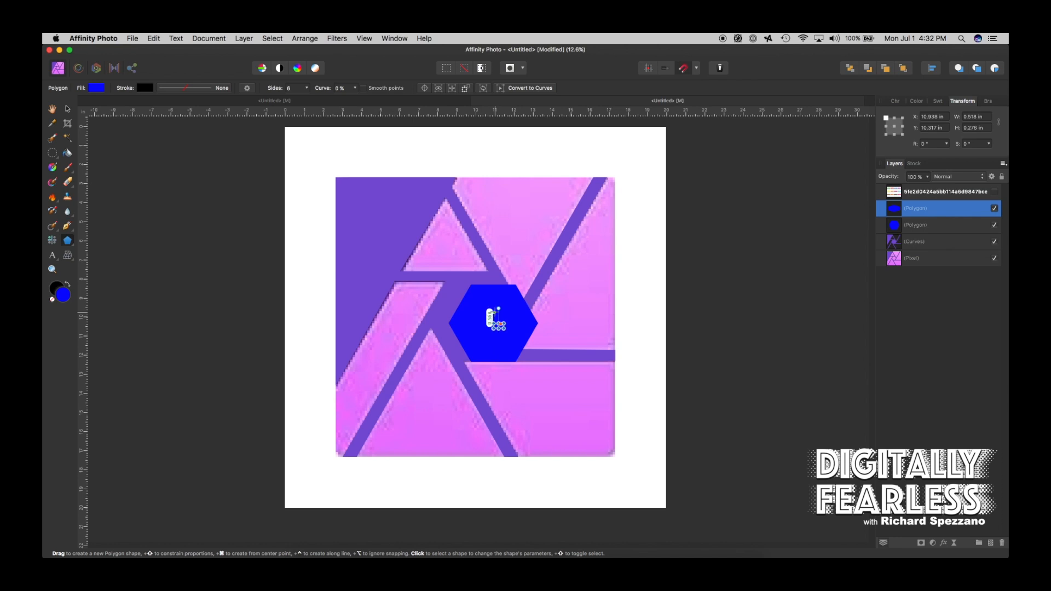
key("Delete")
- Move the blue polygon onto the logo's central hexagon and resize it to about 4.45 by 4.41 in to fit
left_click(68, 109)
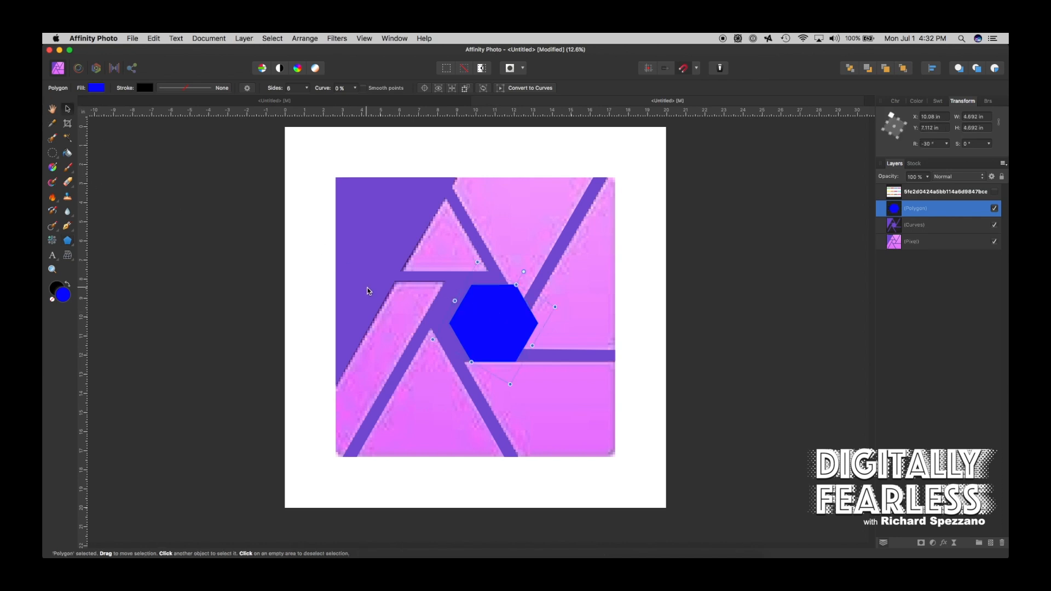
left_click_drag(477, 313, 455, 310)
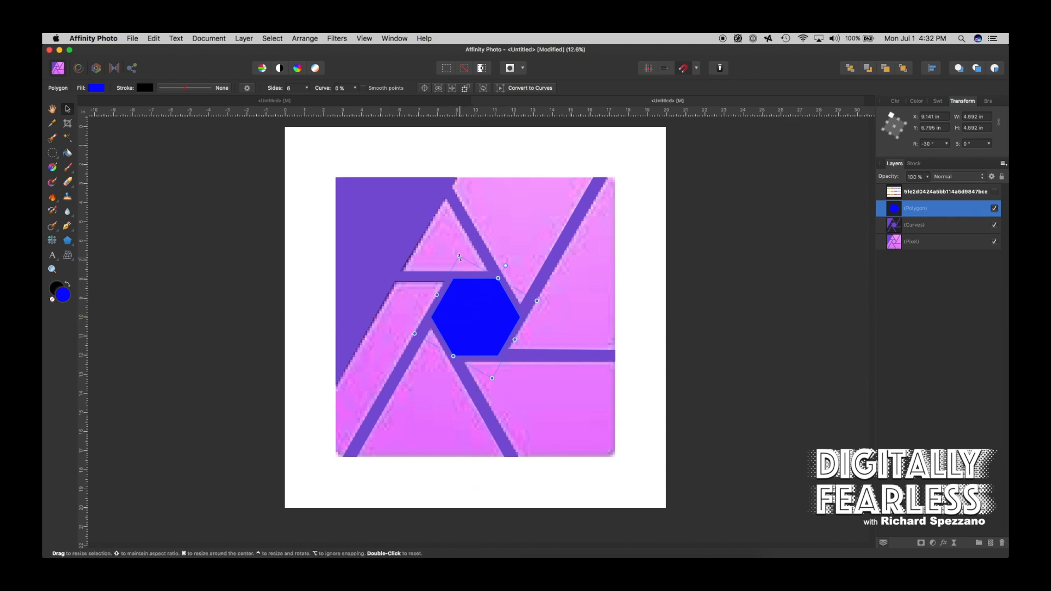
left_click_drag(459, 256, 460, 263)
left_click_drag(466, 303, 464, 300)
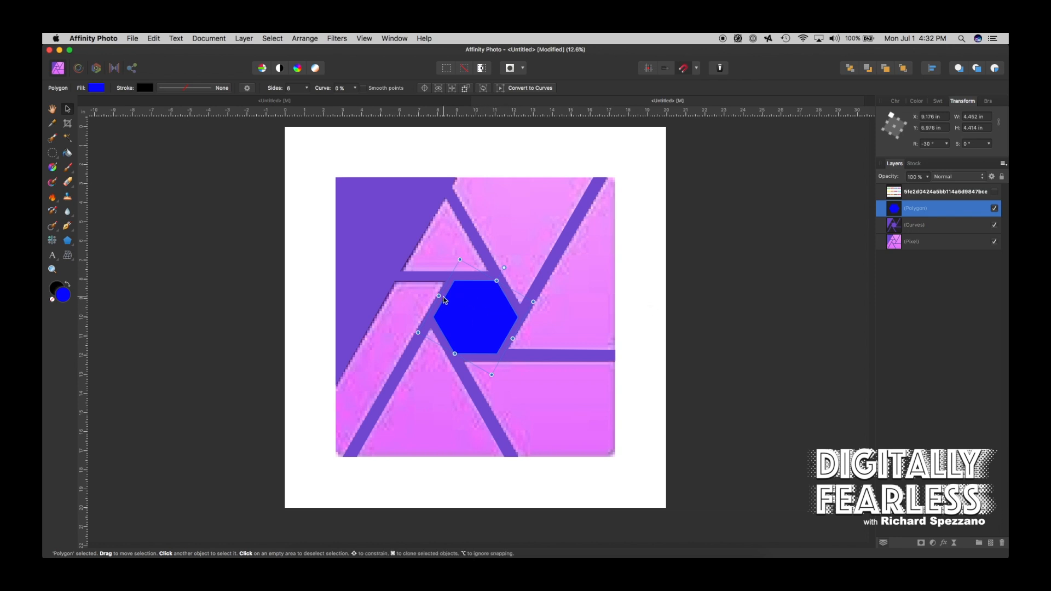
- Subtract the blue hexagon from the purple curves and check the cut-out with the pixel layer temporarily hidden
left_click(374, 209, "shift")
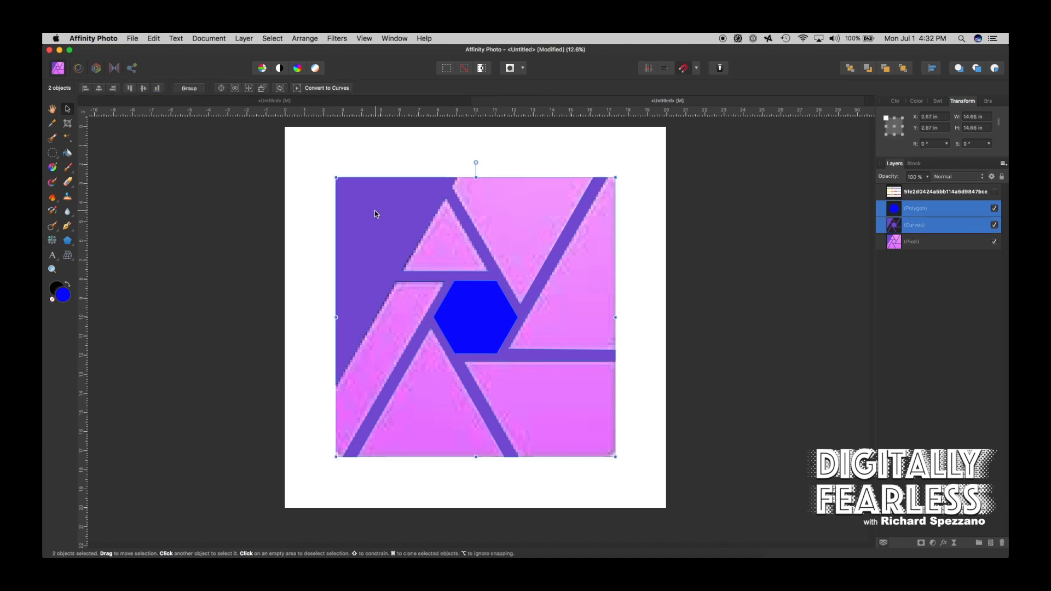
left_click(245, 39)
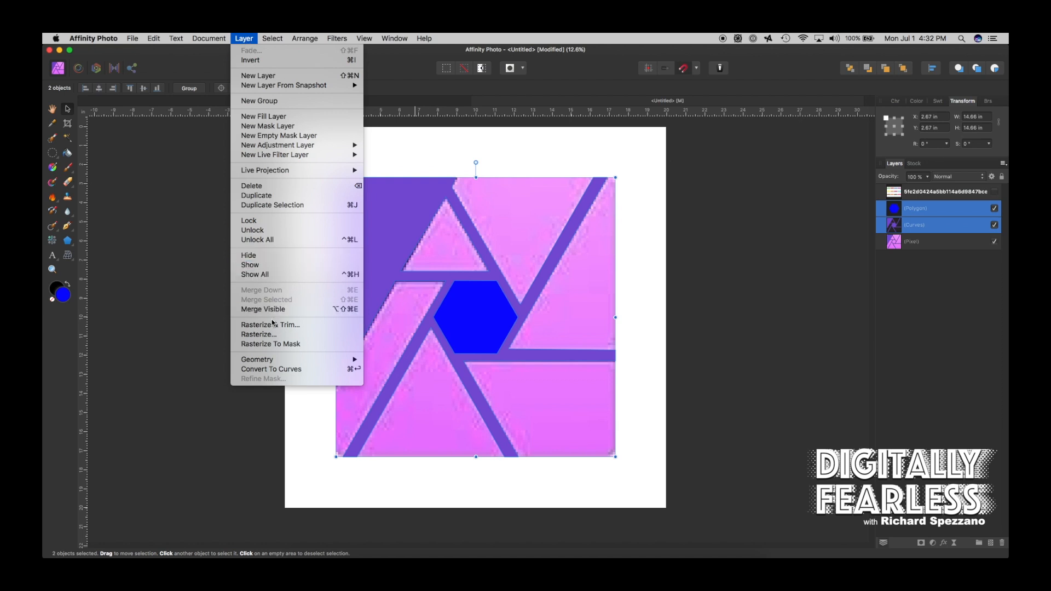
mouse_move(271, 361)
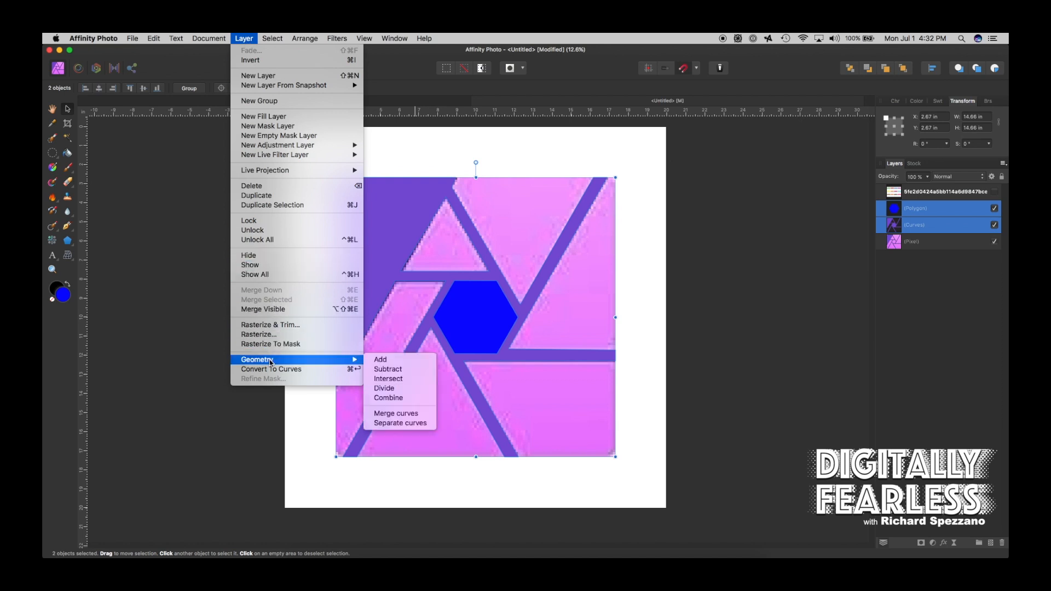
left_click(382, 370)
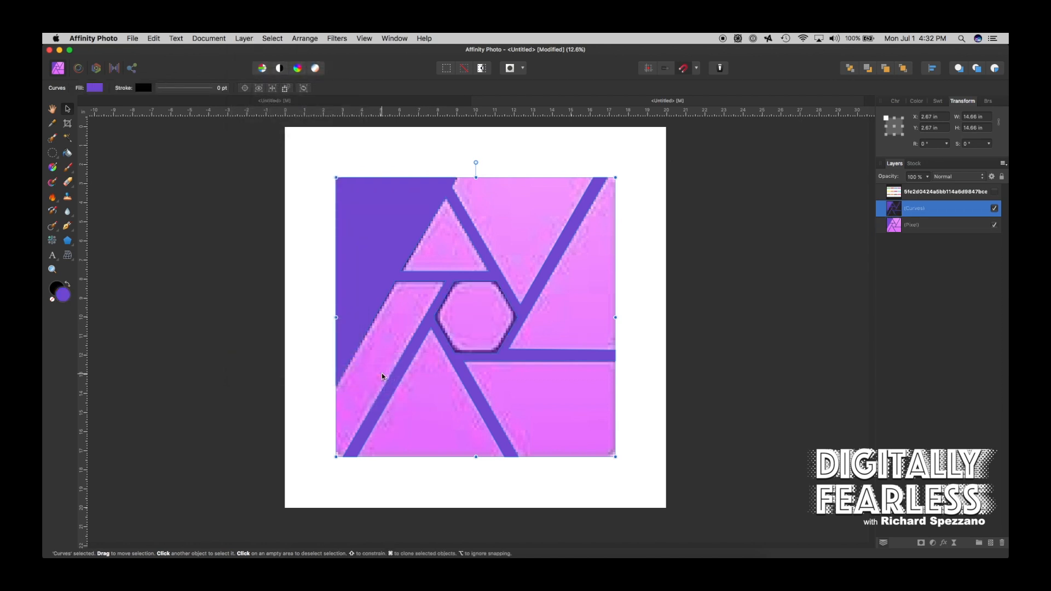
left_click(994, 225)
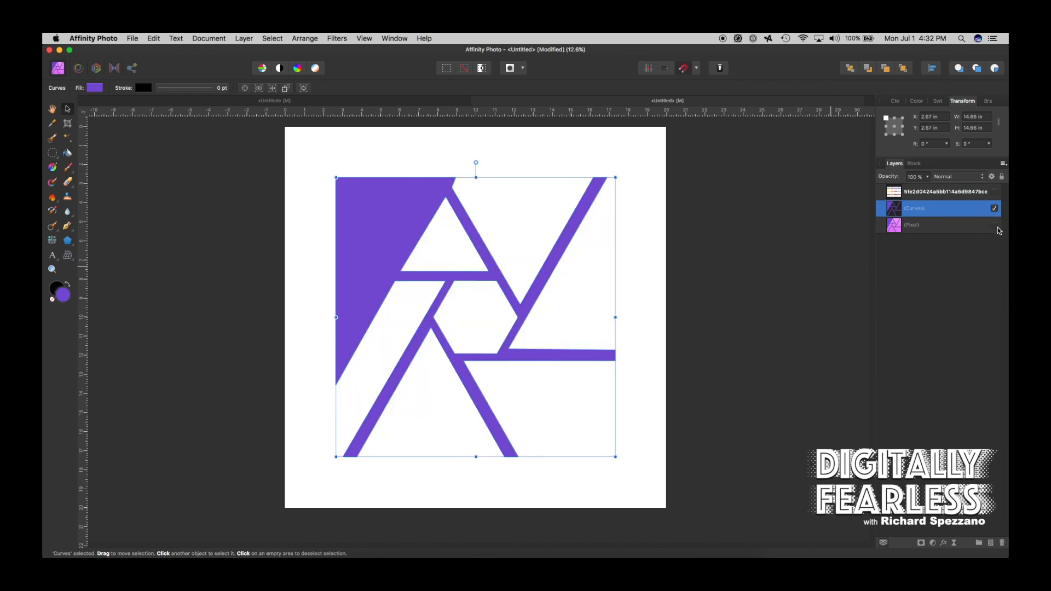
left_click(996, 227)
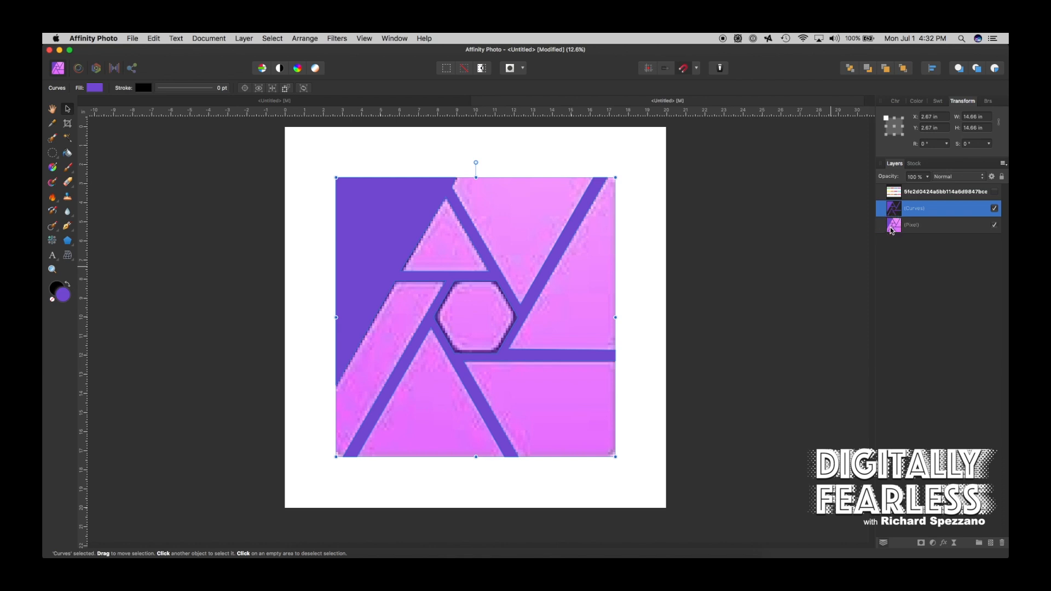
- Sample the light pink from the logo's upper triangular section and apply it as the current colour
left_click(924, 225)
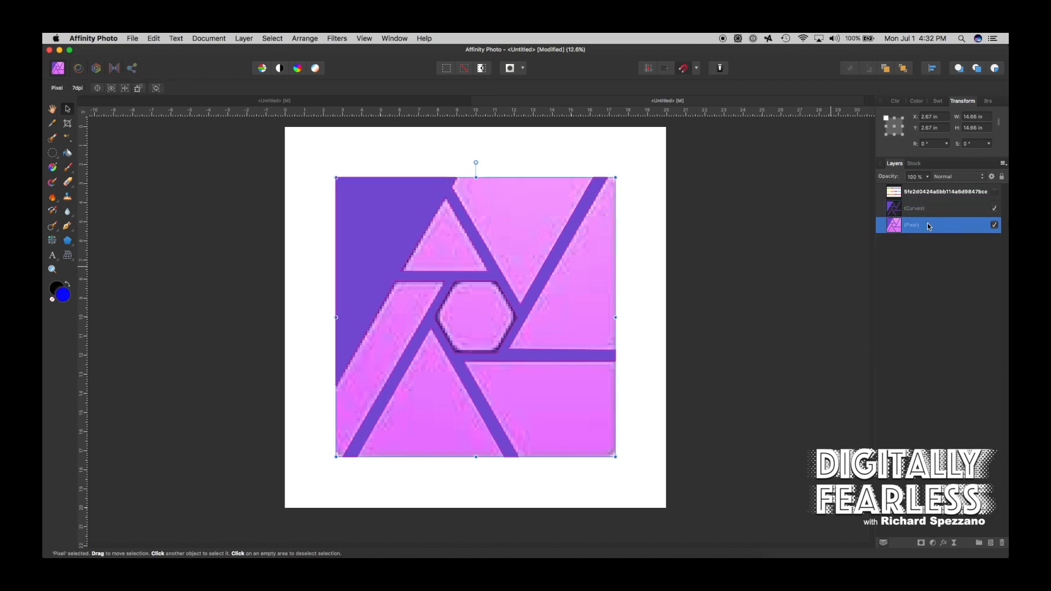
double_click(63, 295)
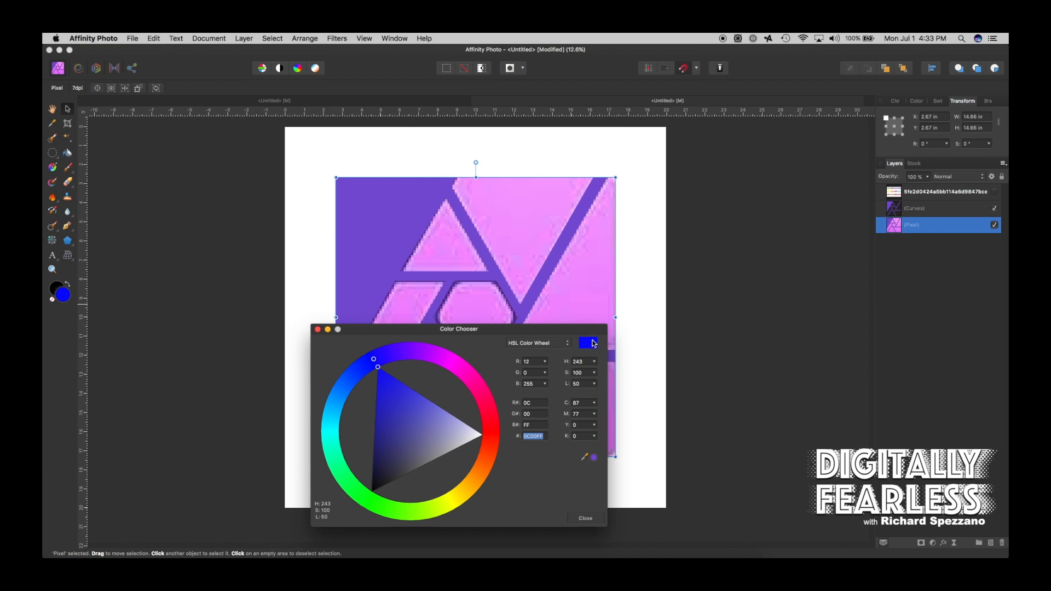
left_click_drag(593, 459, 520, 221)
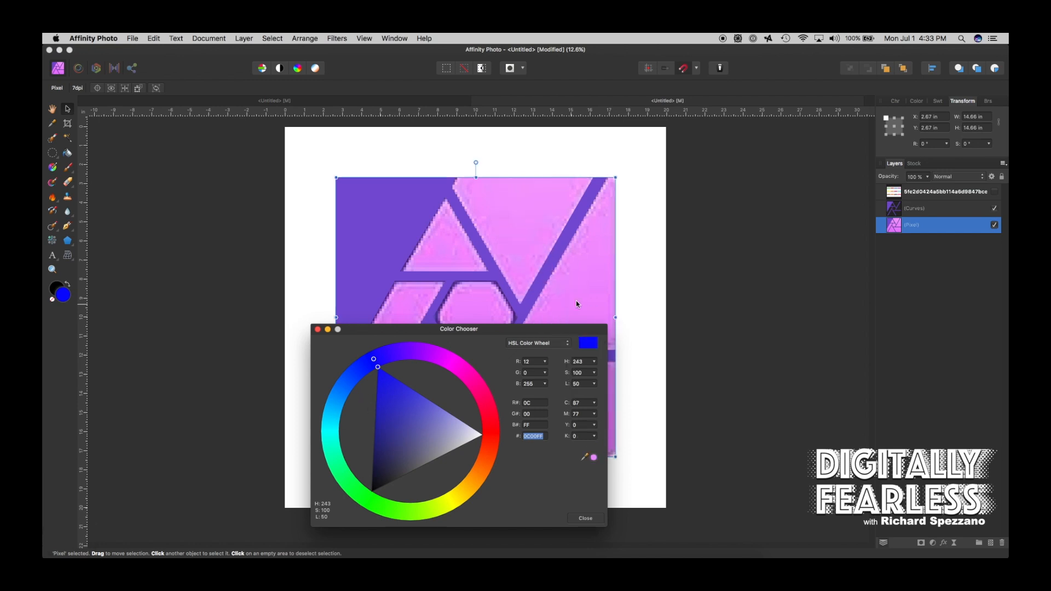
left_click(595, 459)
left_click(317, 329)
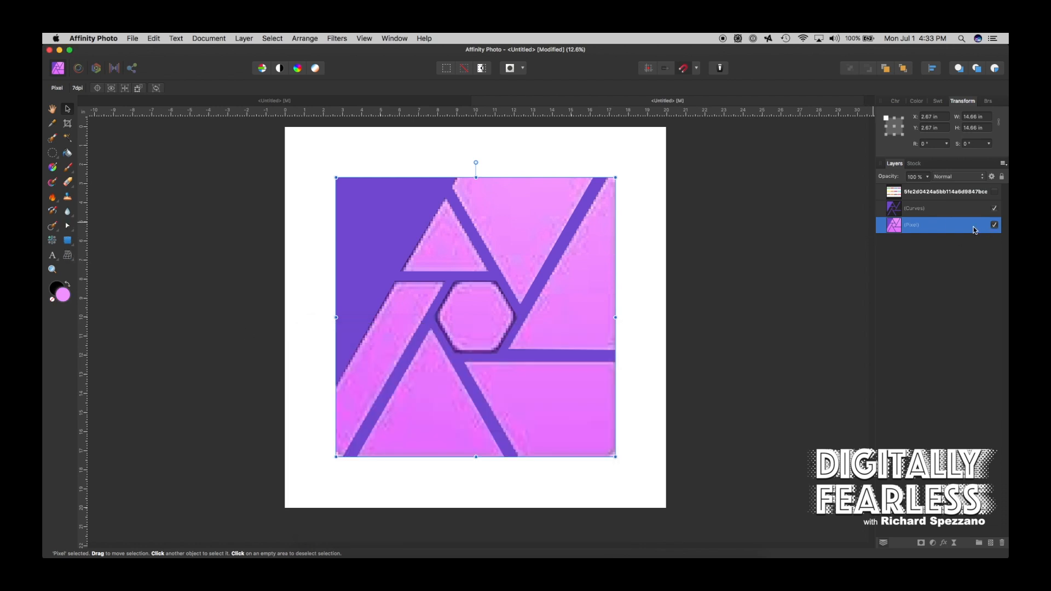
- Lock both the pixel logo layer and the purple curves layer
left_click(1002, 177)
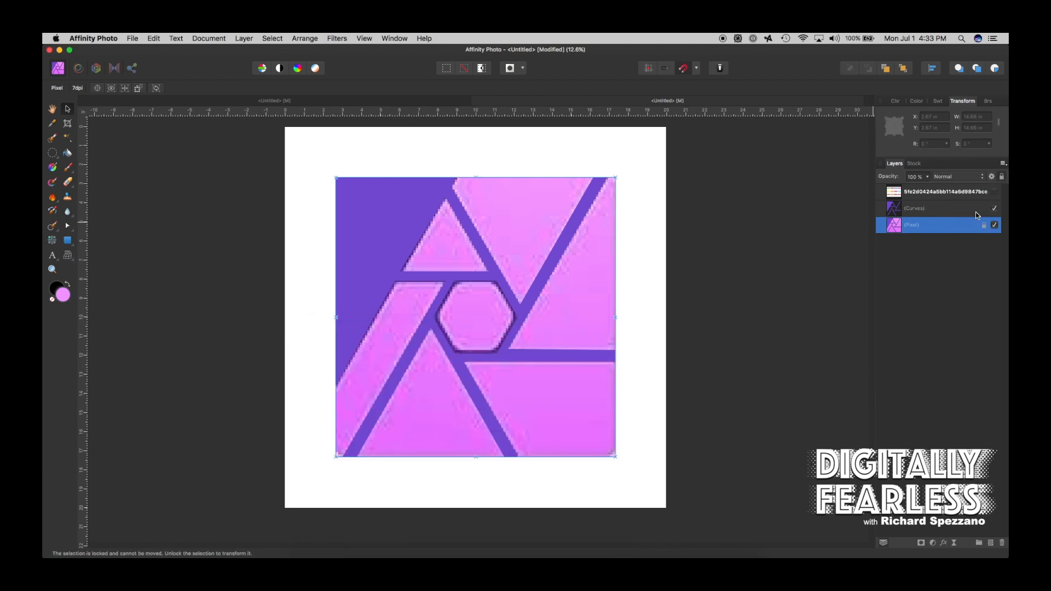
left_click(978, 213)
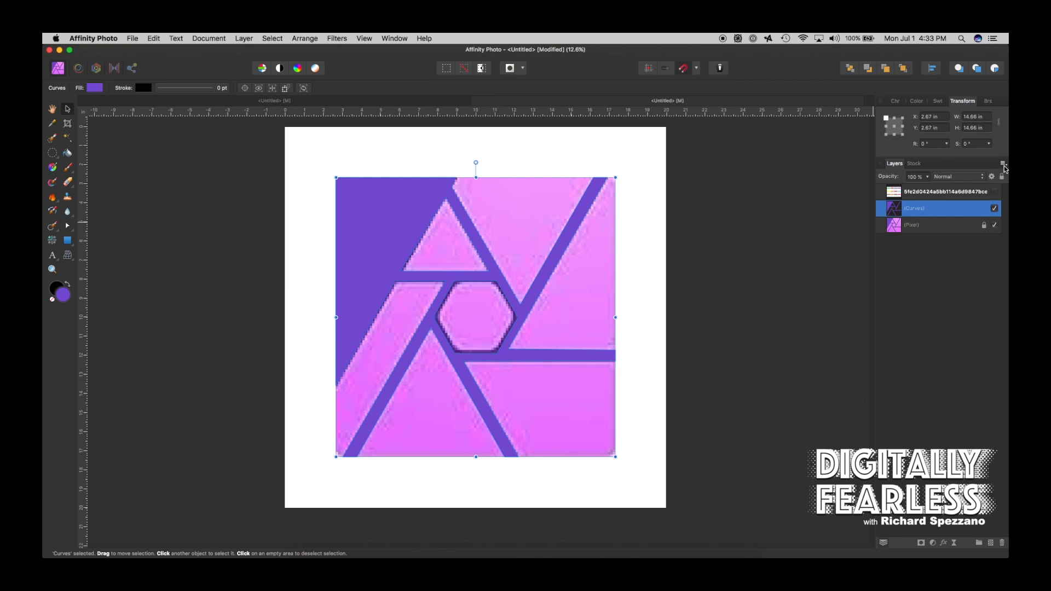
left_click(1002, 176)
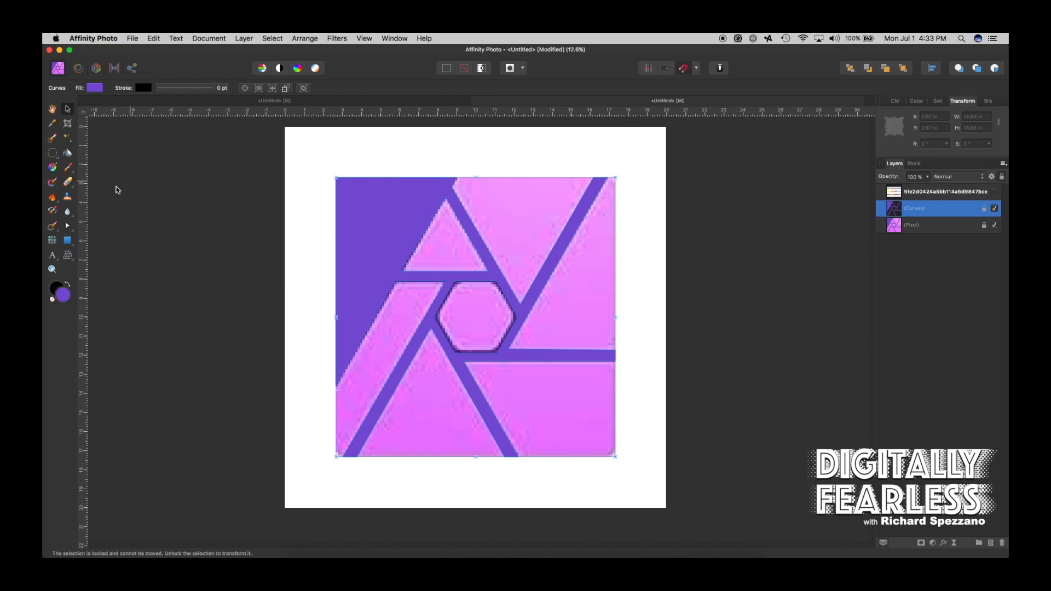
- Draw a pink 14.66 in square covering the whole logo and place it directly beneath the purple curves layer
left_click(67, 241)
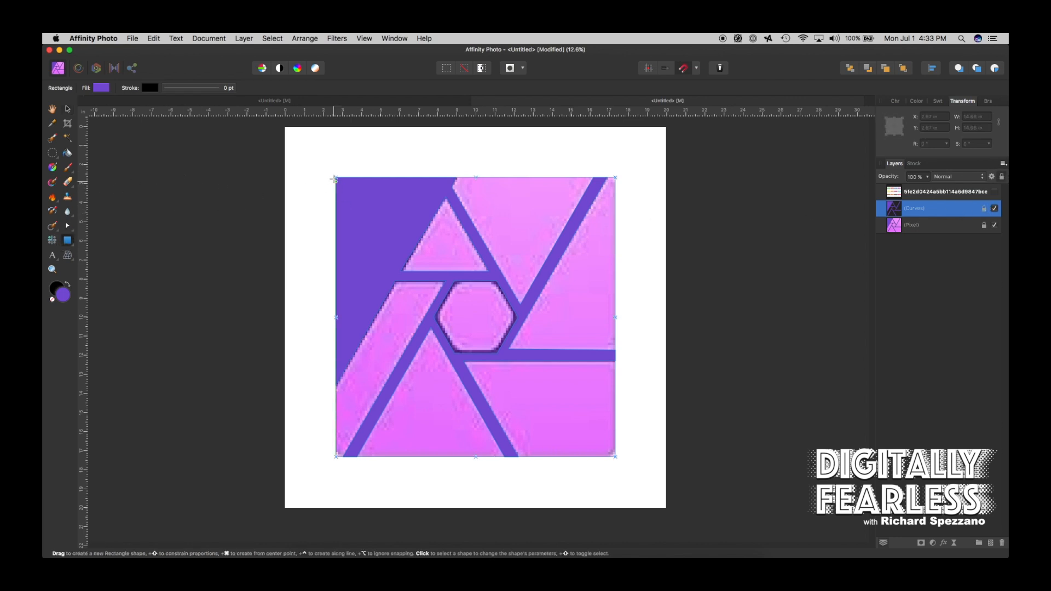
left_click_drag(335, 177, 617, 456)
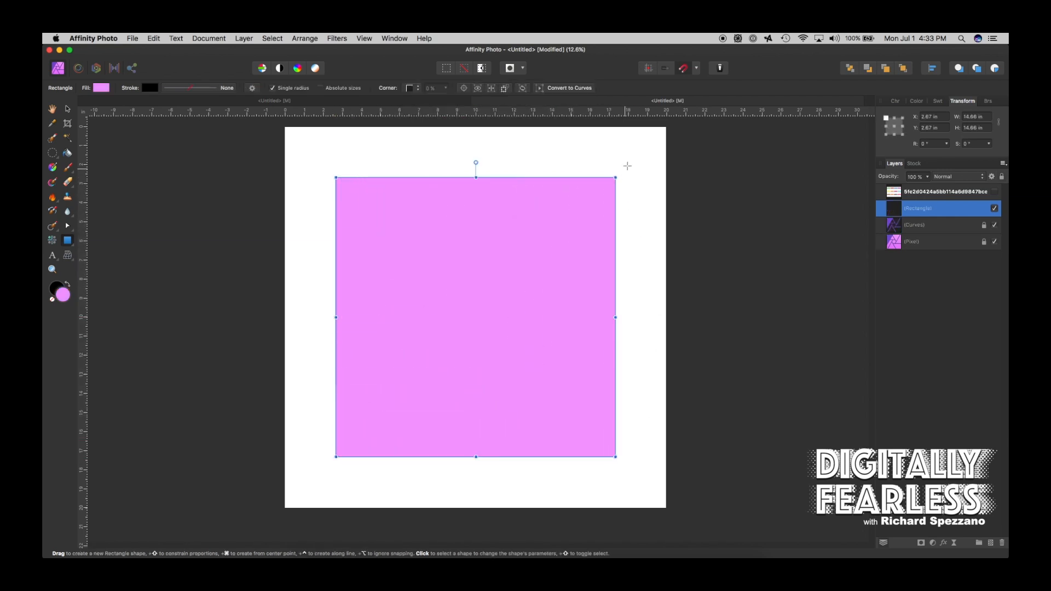
left_click(67, 112)
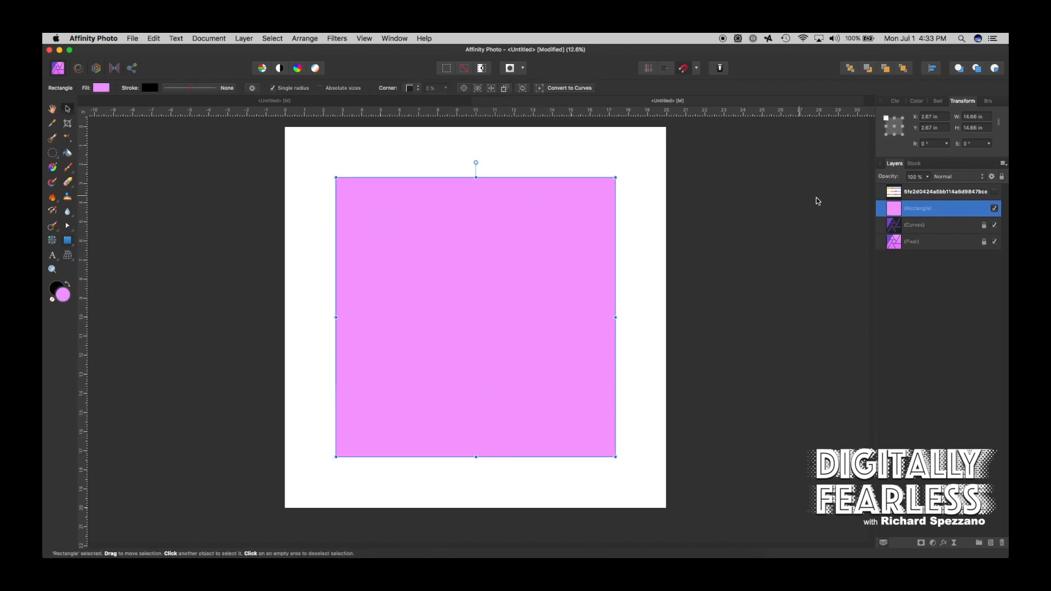
left_click_drag(891, 208, 889, 236)
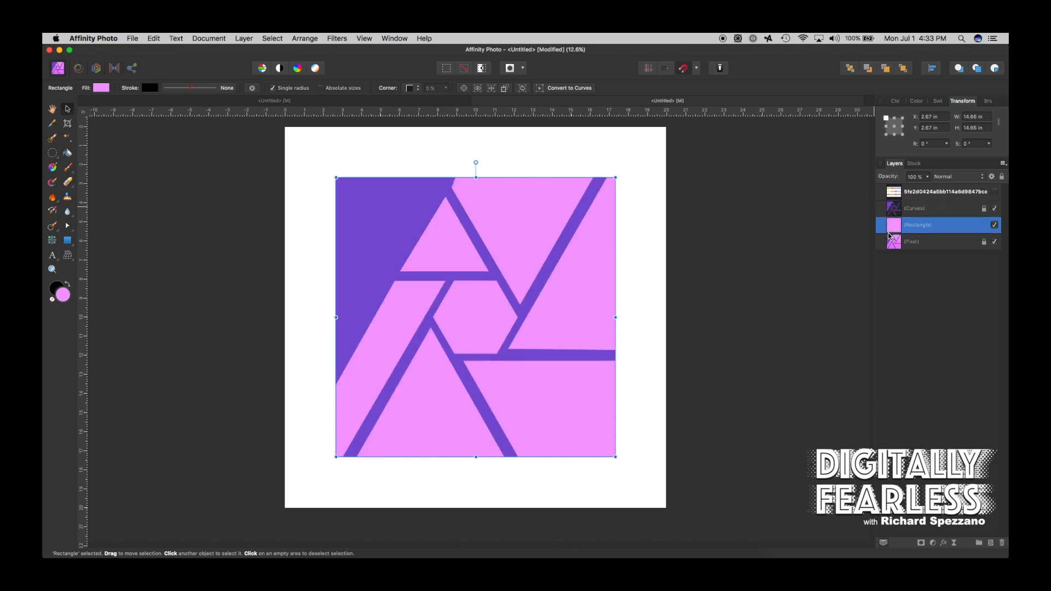
- Delete the pixel logo layer and unlock the purple curves layer
left_click(913, 252)
left_click(902, 244)
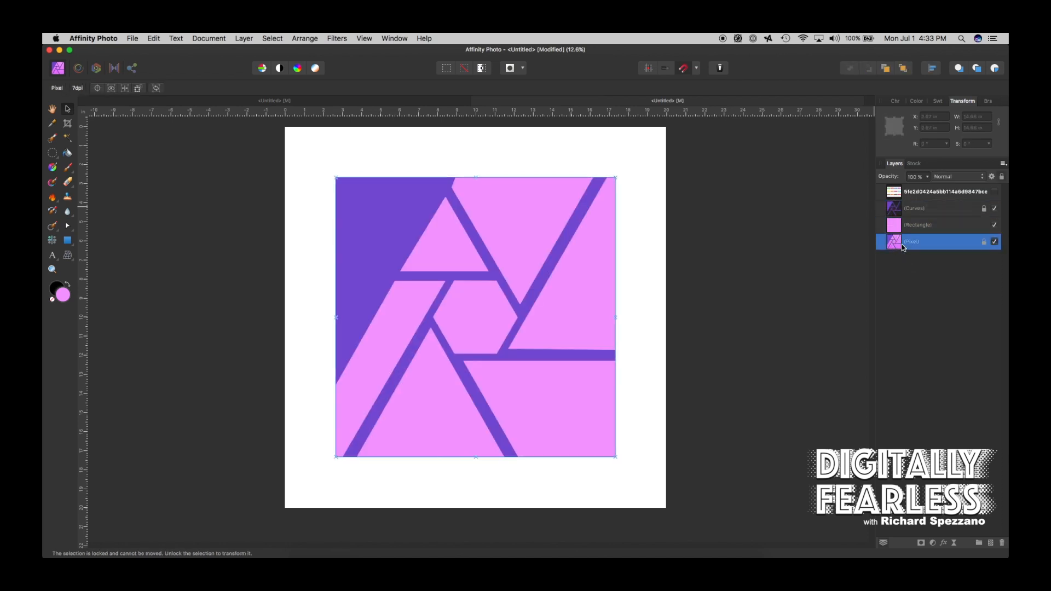
left_click(905, 229)
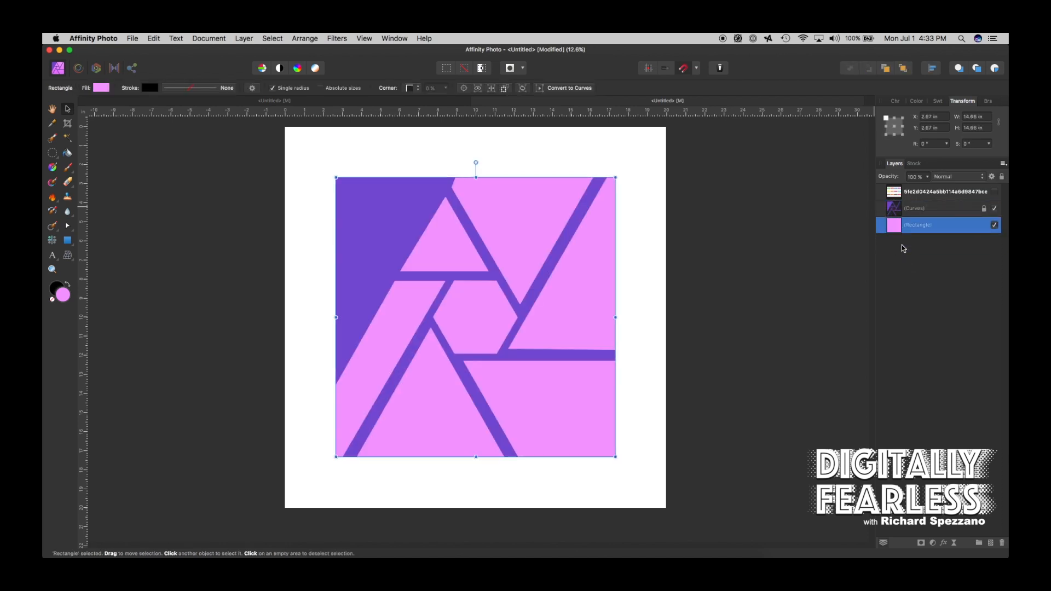
left_click(899, 214)
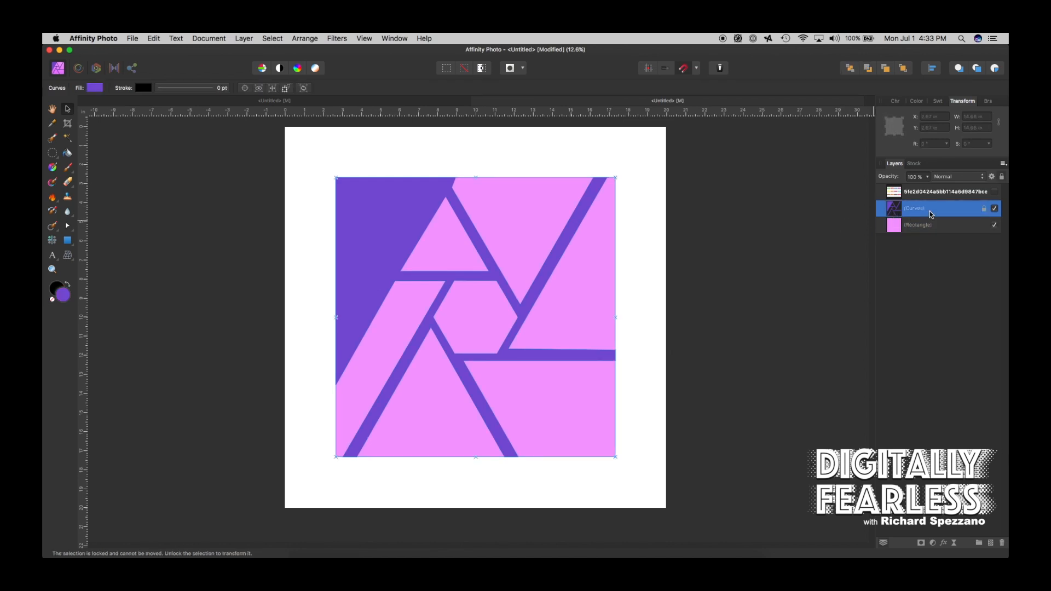
left_click(985, 211)
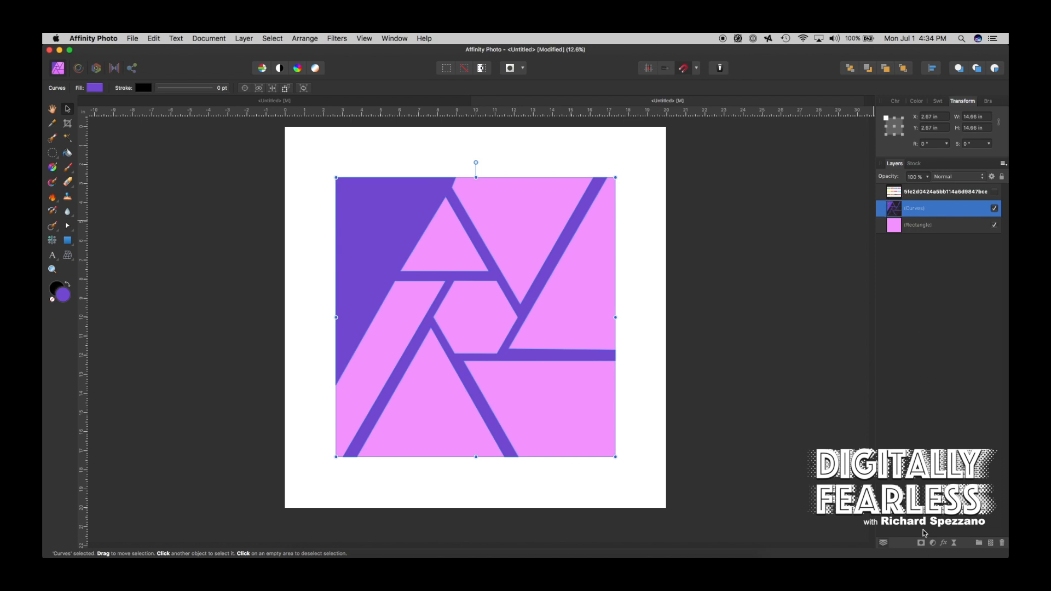
- Add a Bevel / Emboss effect of type Emboss with a 13.5 px radius to the purple curves
left_click(944, 544)
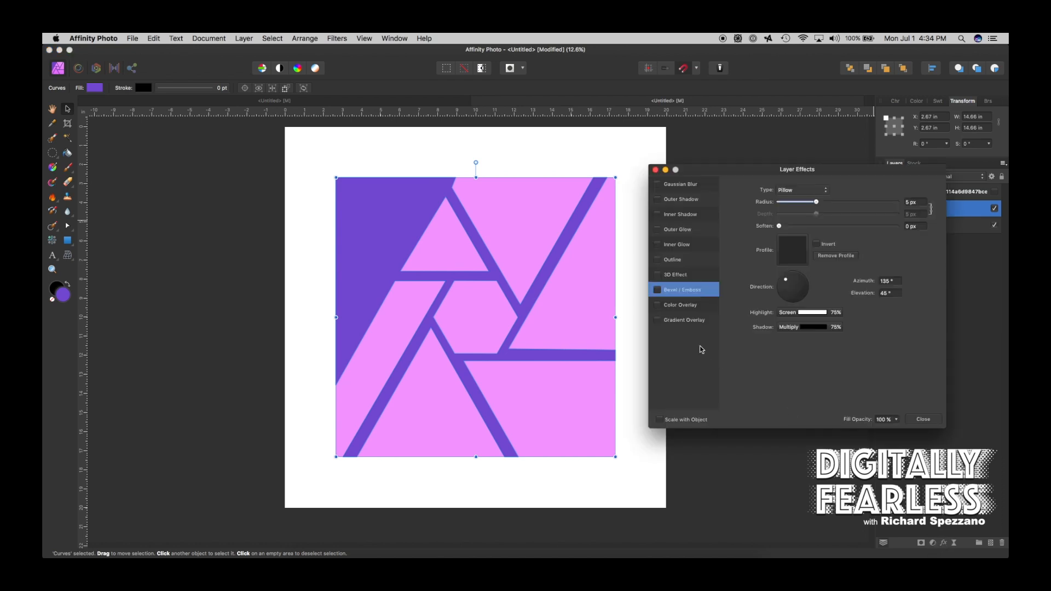
left_click(658, 290)
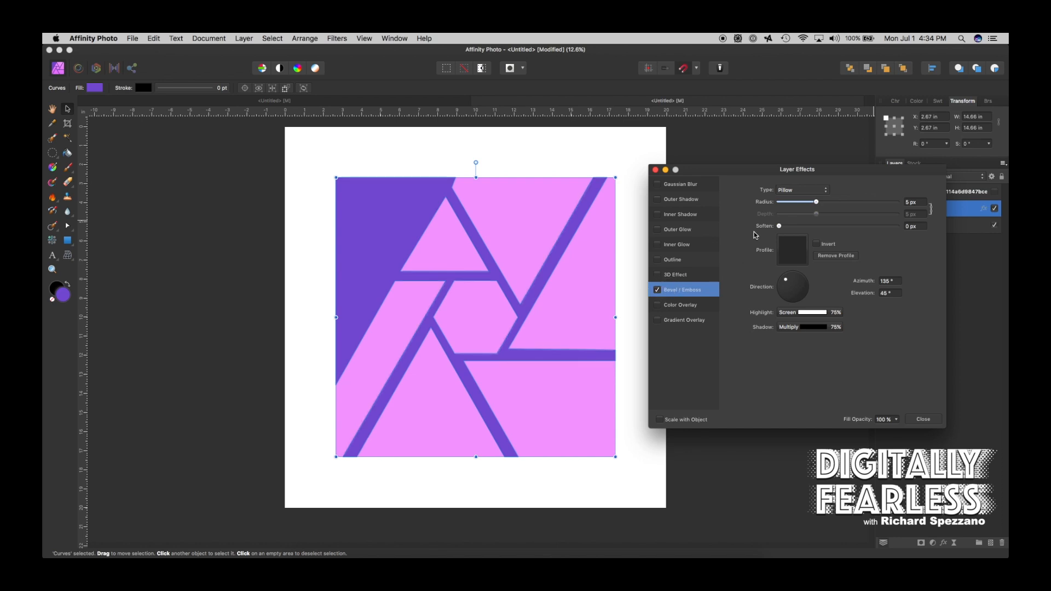
left_click(798, 190)
left_click(791, 181)
left_click_drag(816, 202, 832, 208)
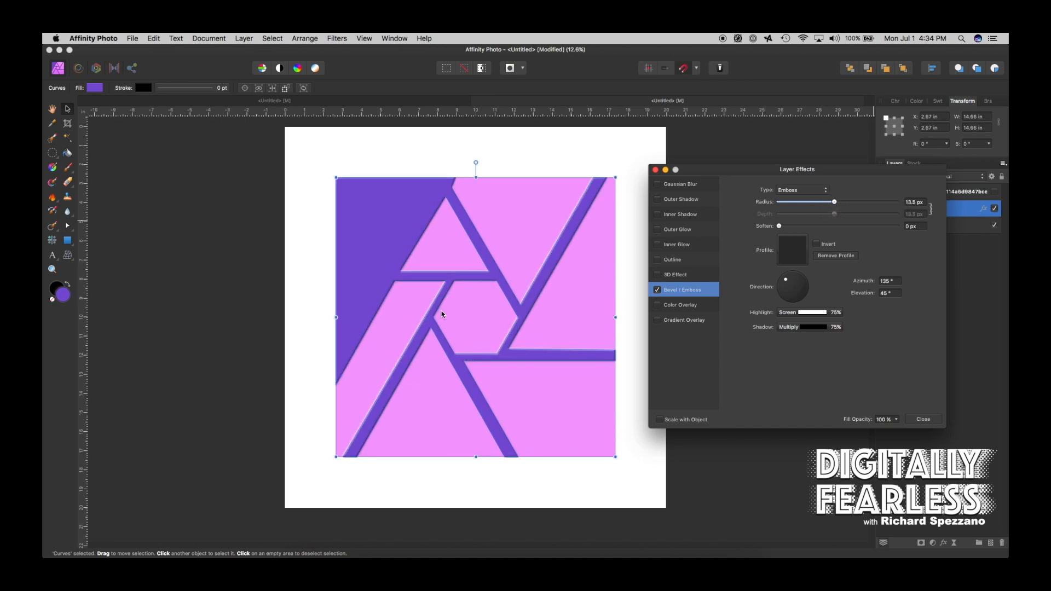
left_click(931, 420)
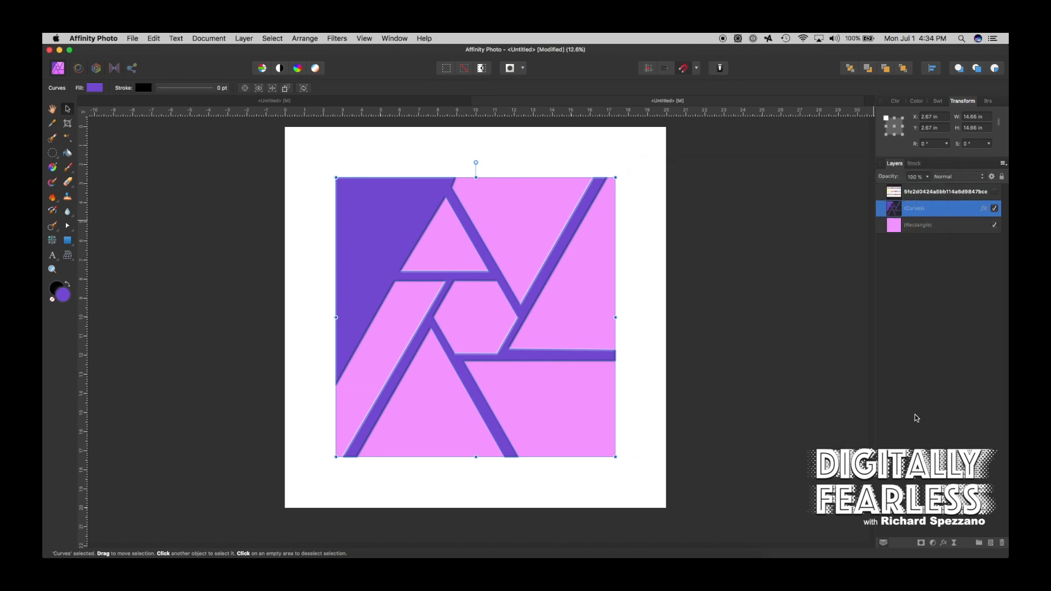
- Nudge the central hexagon's left and upper-left nodes slightly to the right to thicken the adjoining purple bar
left_click(68, 227)
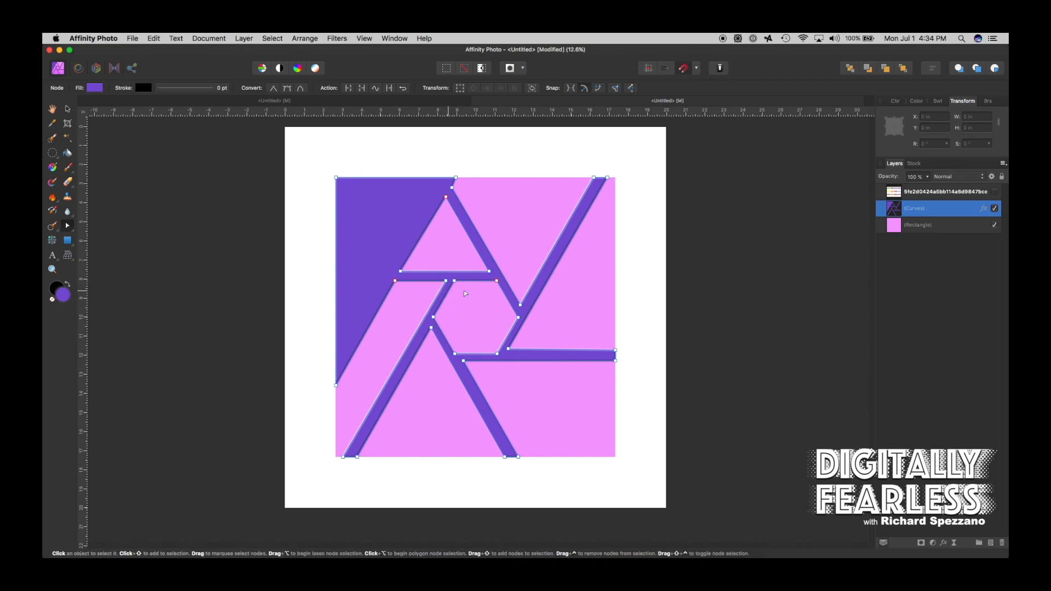
left_click(436, 322)
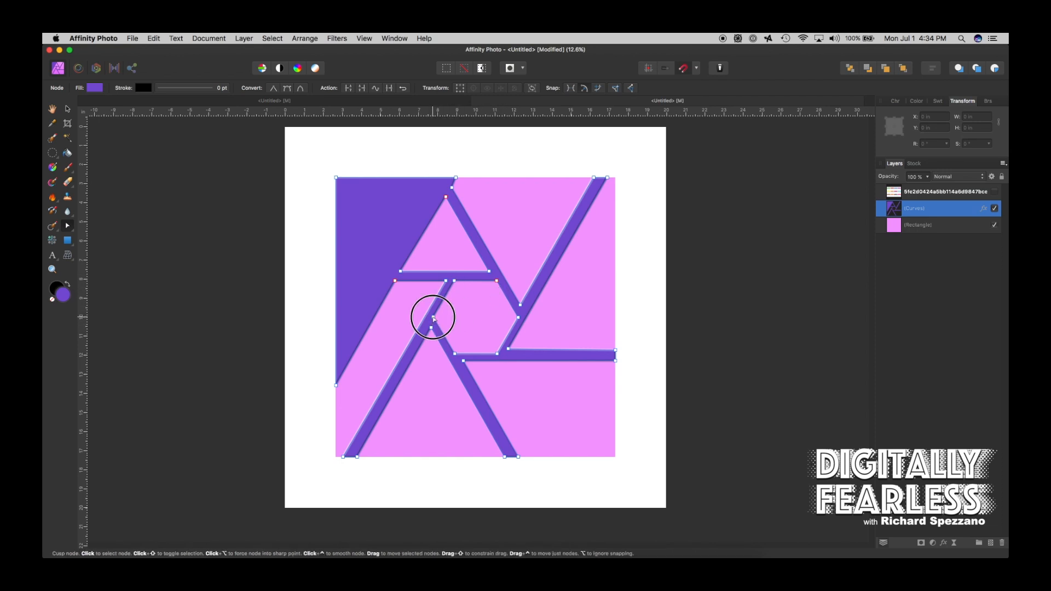
left_click_drag(436, 322, 435, 325)
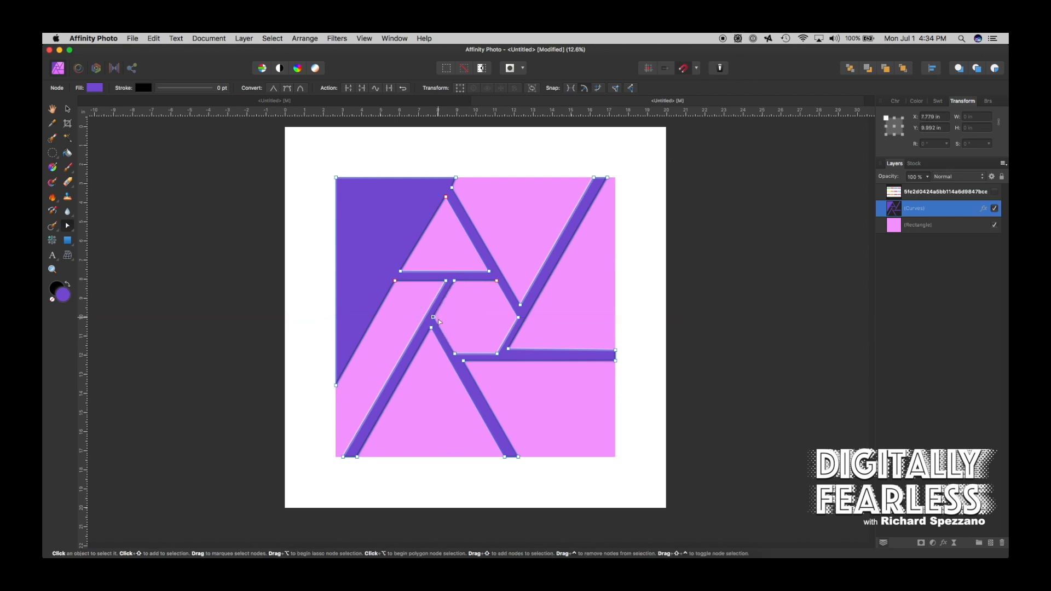
left_click(455, 281, "shift")
key("Right")
key("Right")
key("shift+Right")
key("shift+Right")
key("Down")
key("Down")
key("Up")
key("Up")
left_click(285, 331)
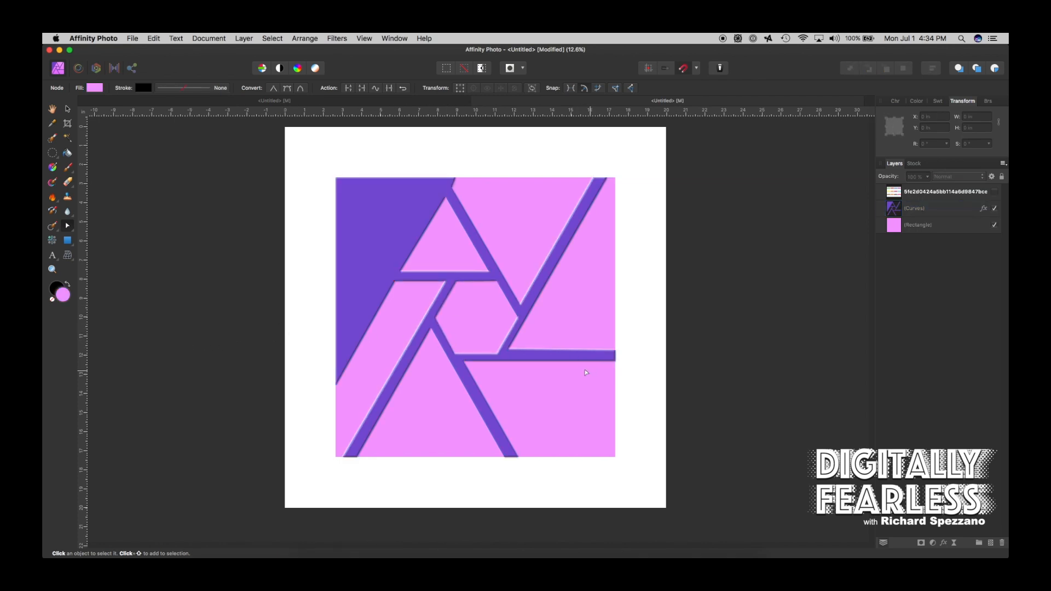
left_click(491, 359)
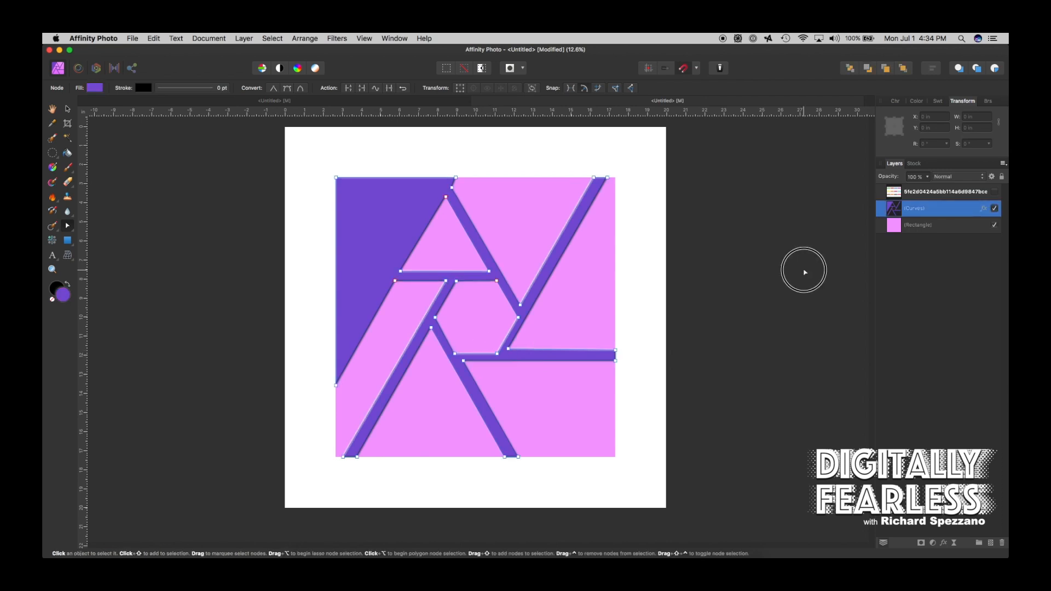
left_click(804, 270)
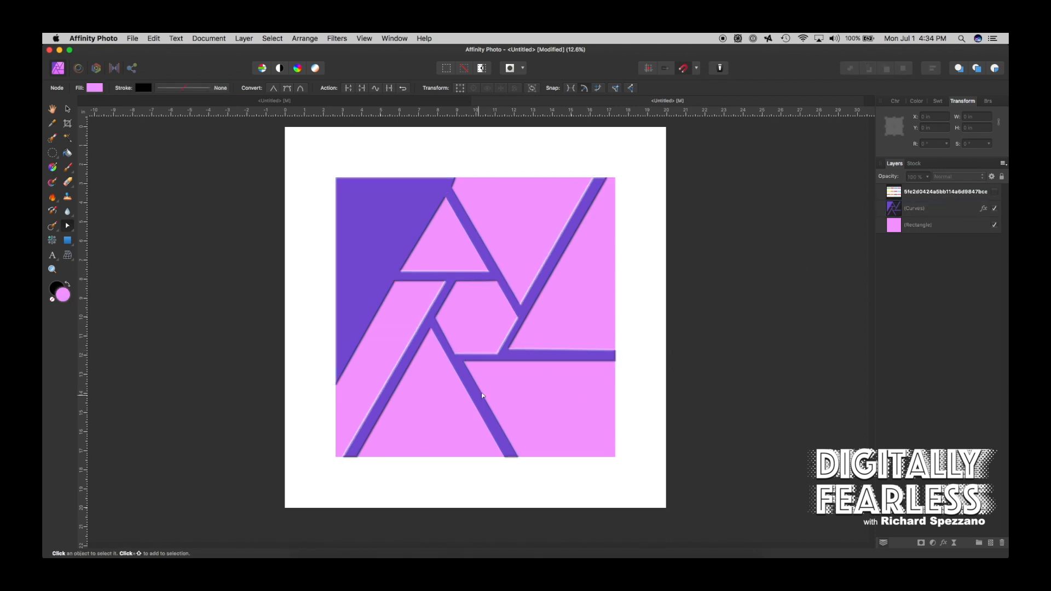
- Move the central hexagon's right, lower-right and lower-left nodes slightly inward to even out the surrounding purple bars
left_click(511, 342)
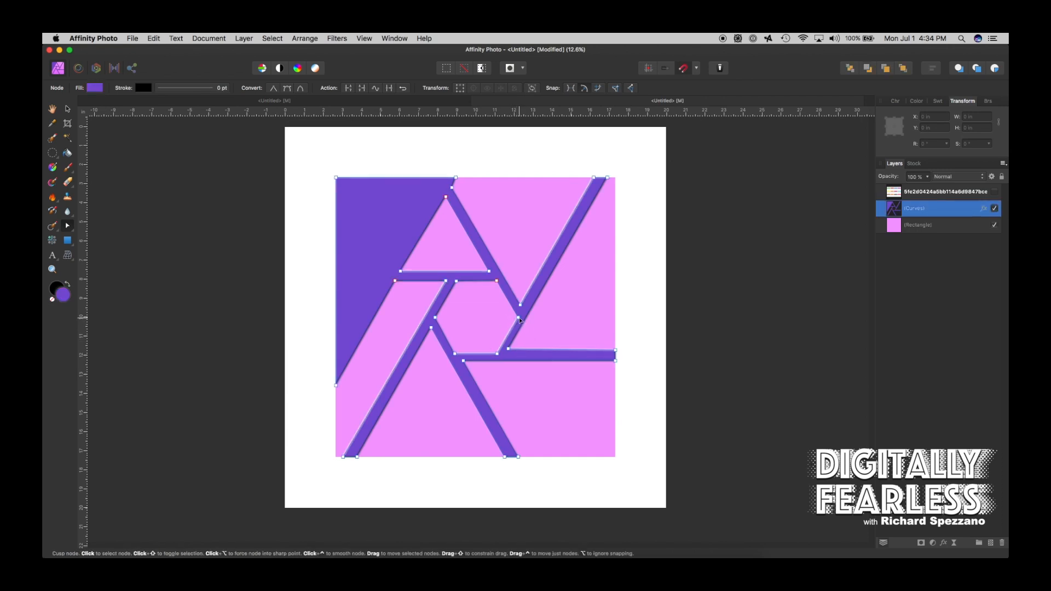
left_click_drag(519, 318, 515, 313)
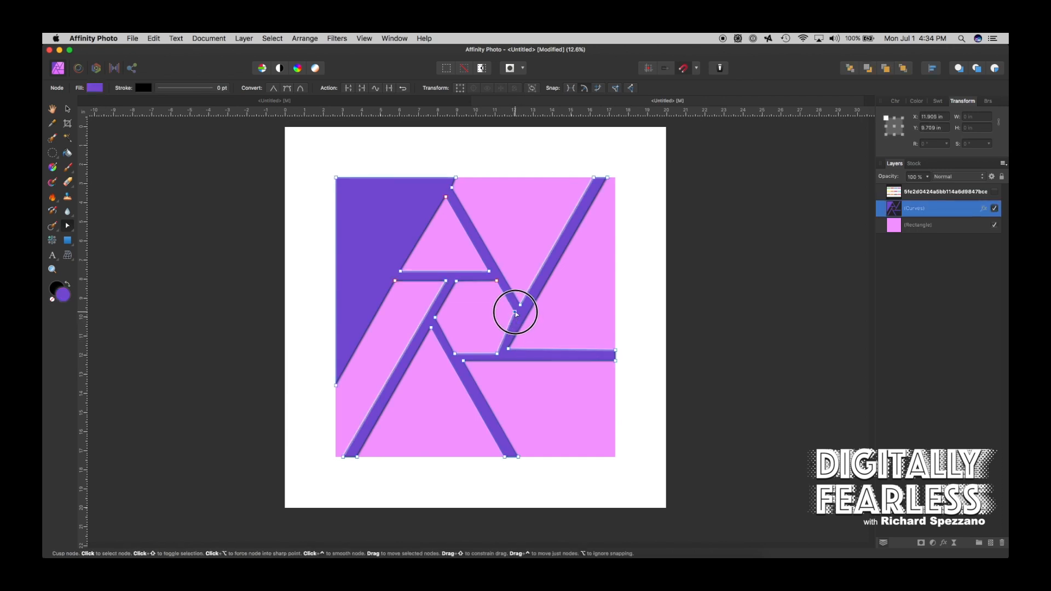
left_click(498, 350)
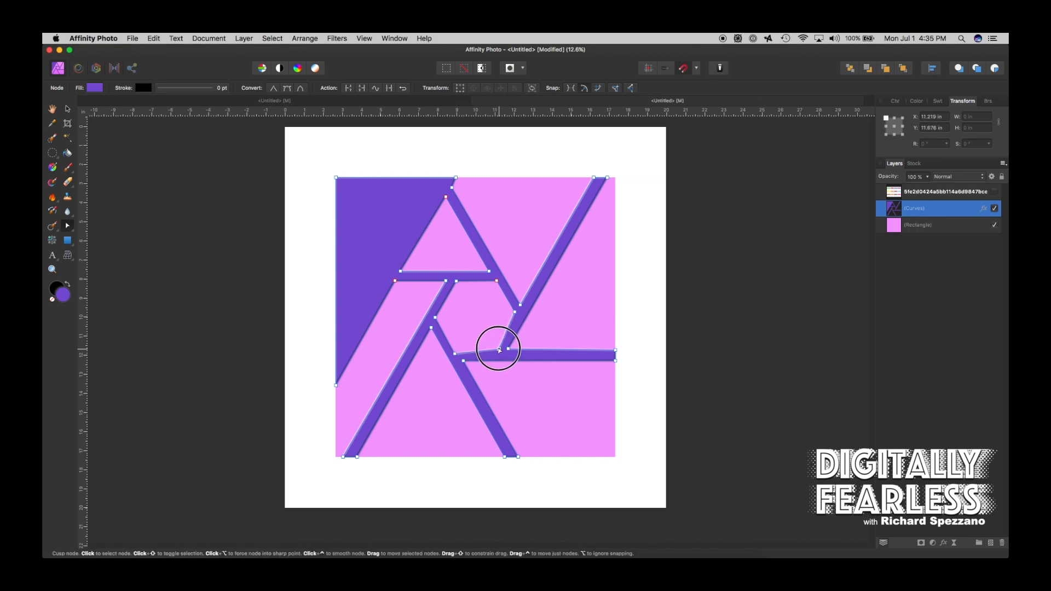
left_click(452, 349)
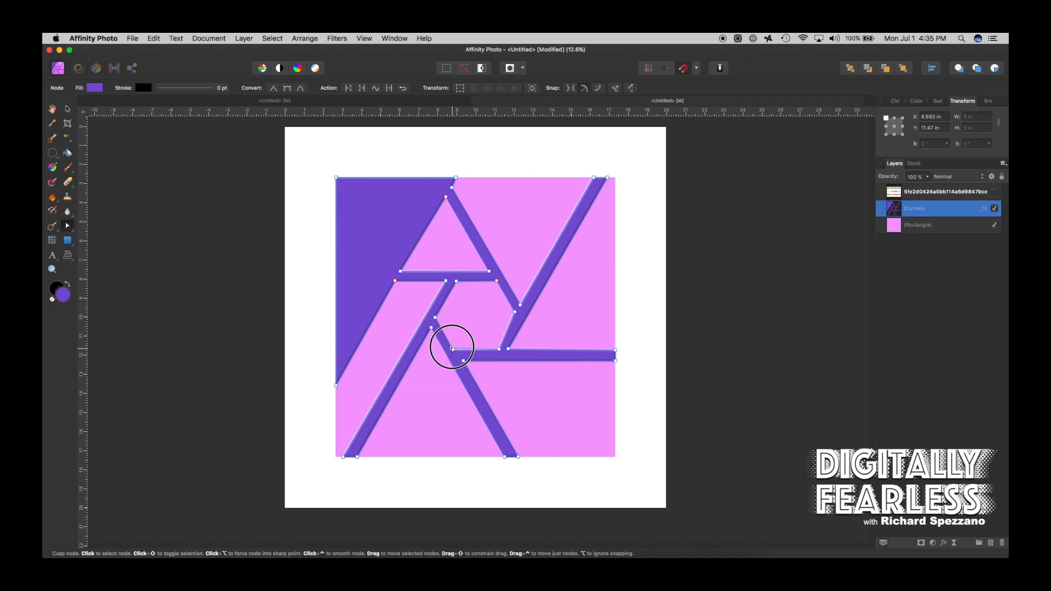
left_click_drag(452, 348, 454, 350)
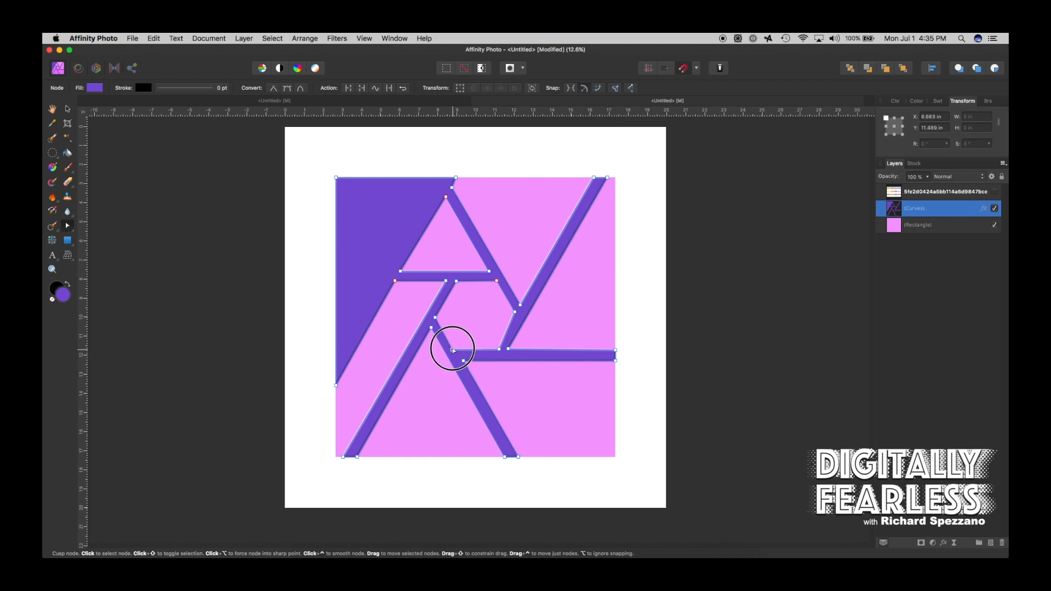
left_click(515, 313)
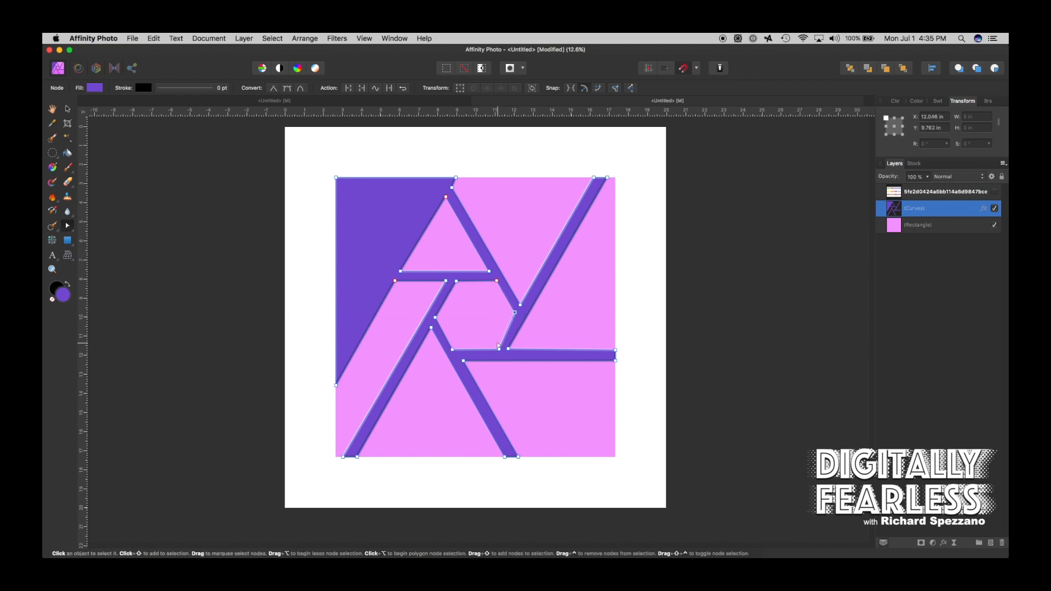
left_click_drag(499, 351, 497, 351)
left_click(68, 109)
left_click(138, 170)
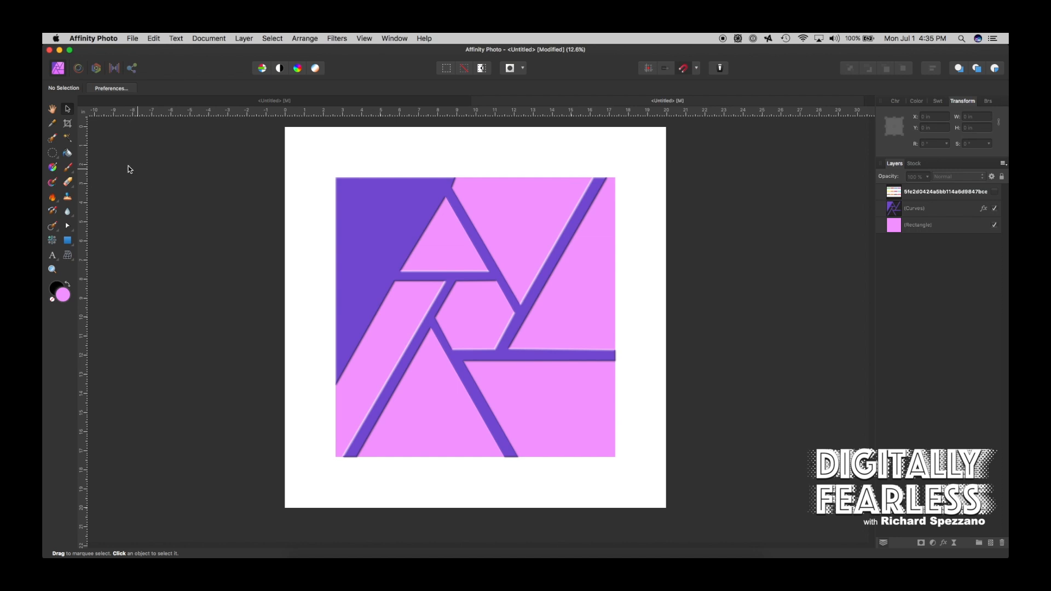
- Group the purple curves and pink rectangle under the name Logo, and place the hidden image layer beneath the group
left_click(891, 229)
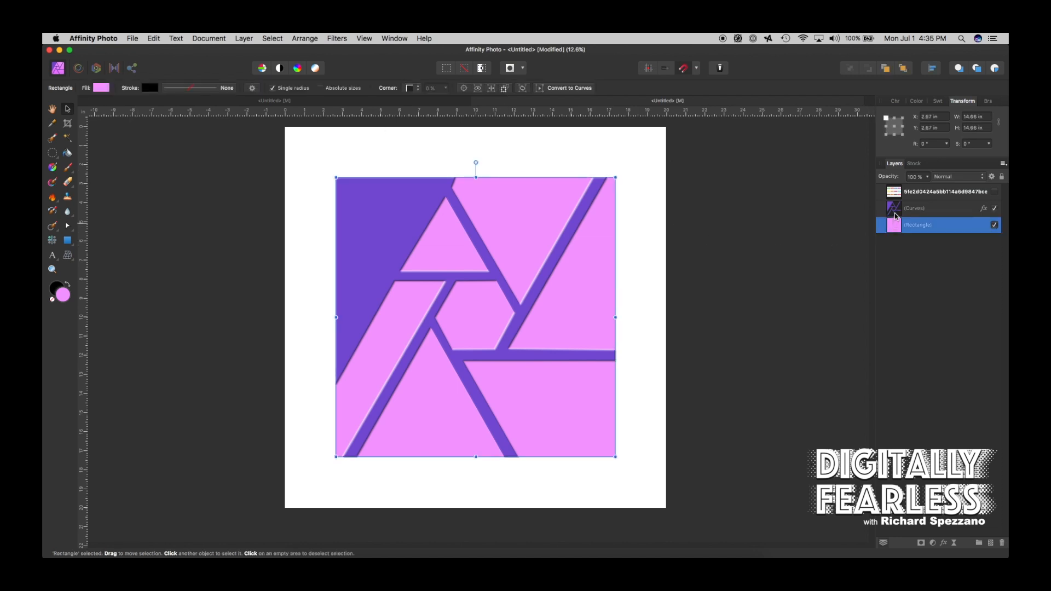
left_click(887, 213, "shift")
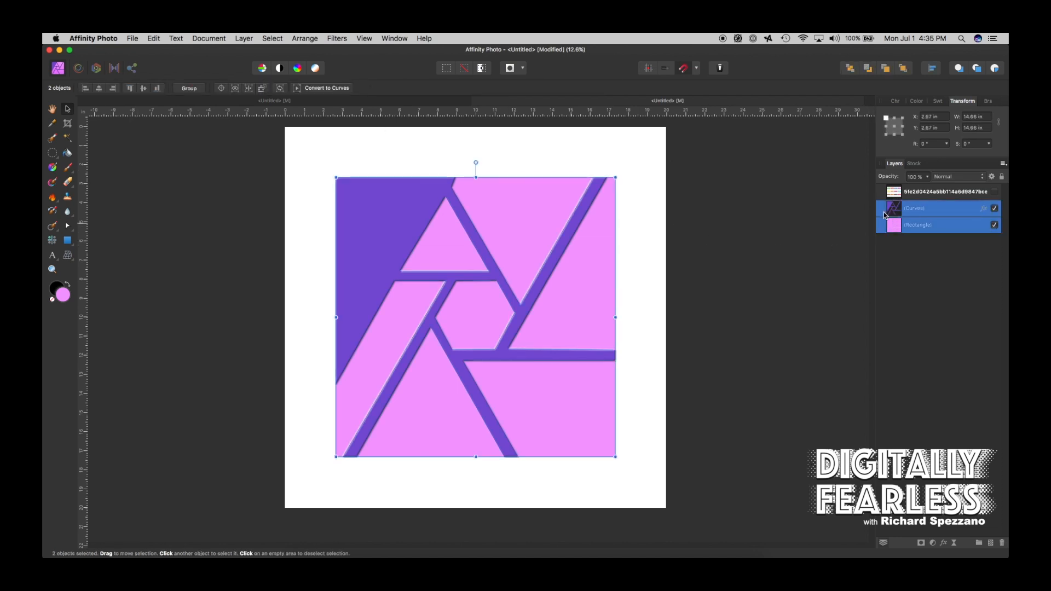
key("super+g")
double_click(916, 209)
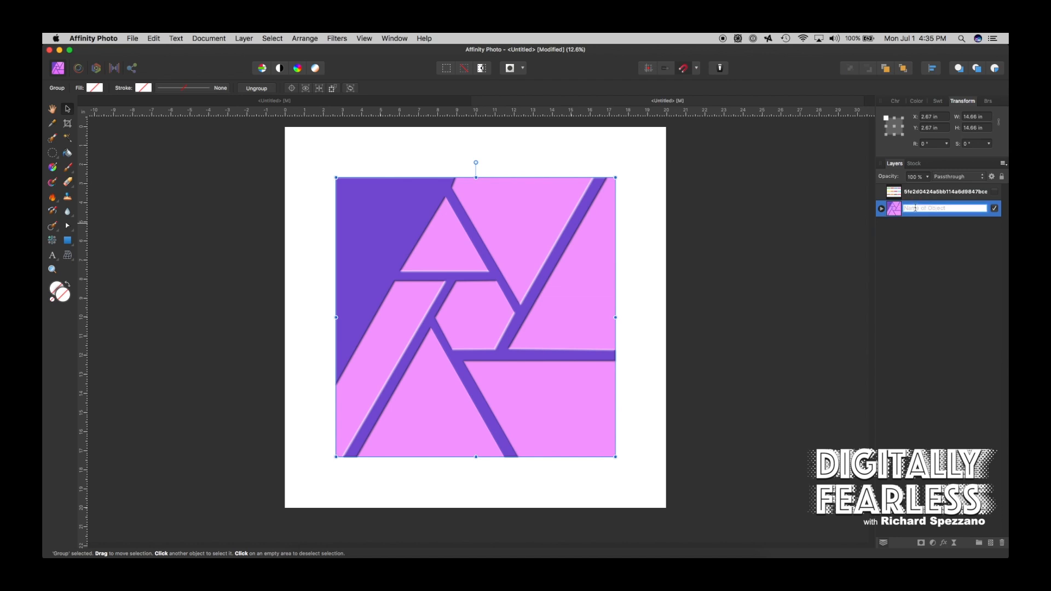
type("Logo")
left_click(912, 258)
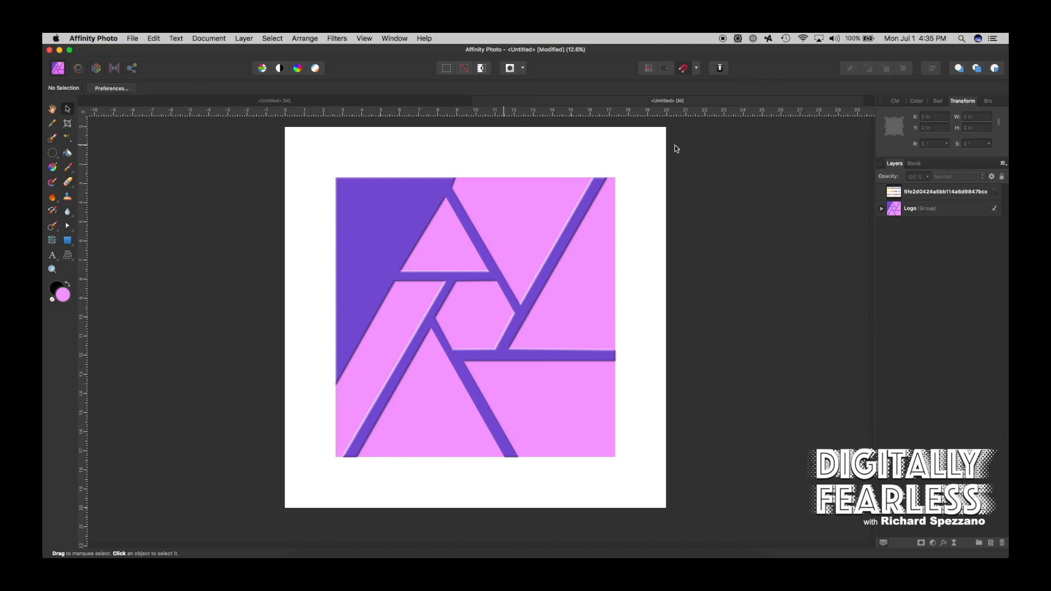
left_click_drag(901, 193, 888, 231)
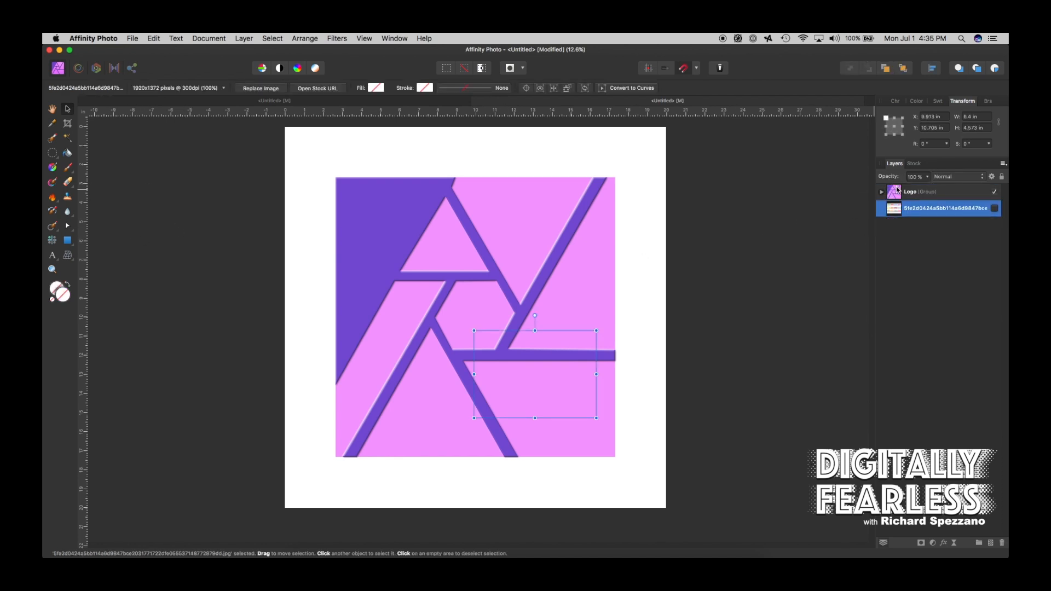
left_click(899, 190)
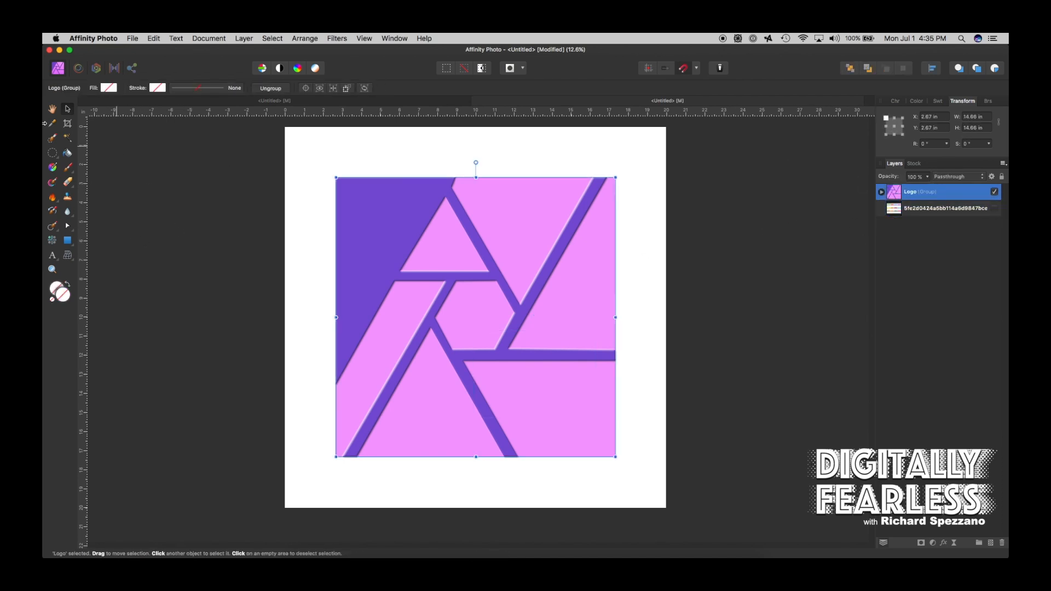
- Draw a 2.67 in square from the page's upper-left corner to the logo's upper-left corner
left_click(54, 156)
left_click(54, 155)
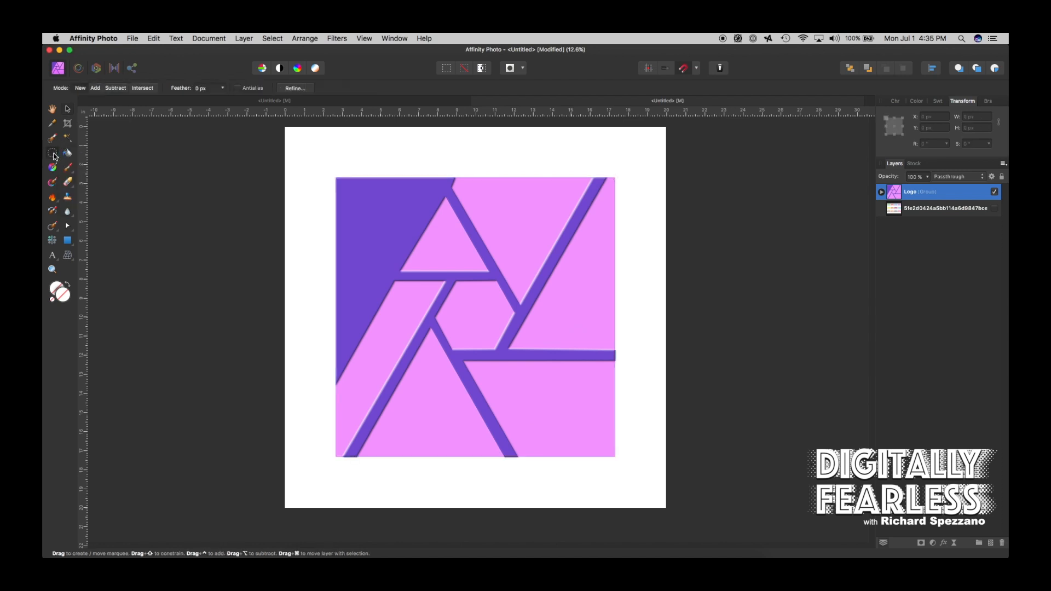
left_click(68, 241)
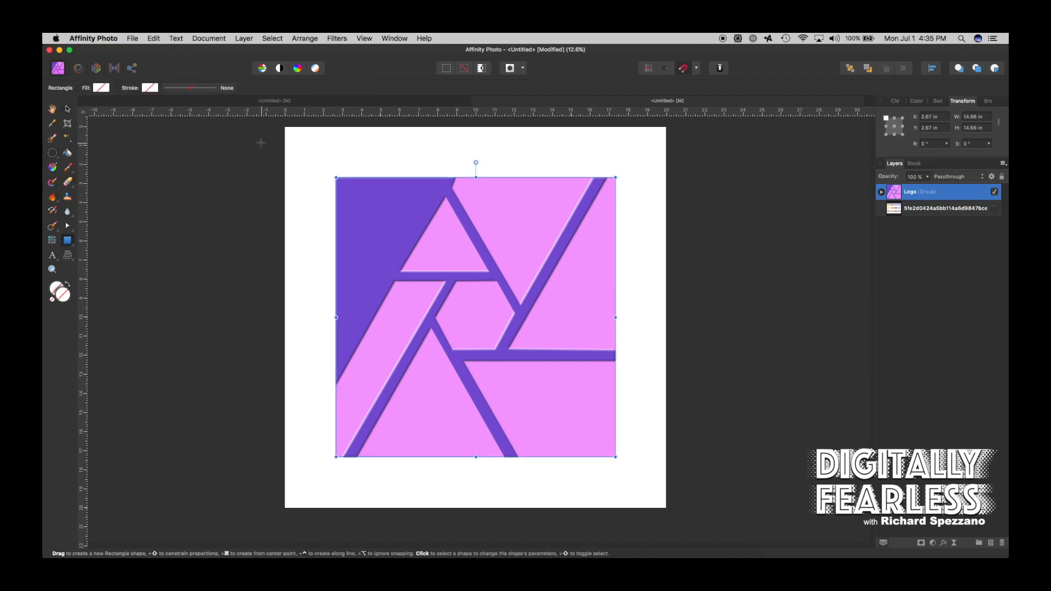
left_click(285, 128)
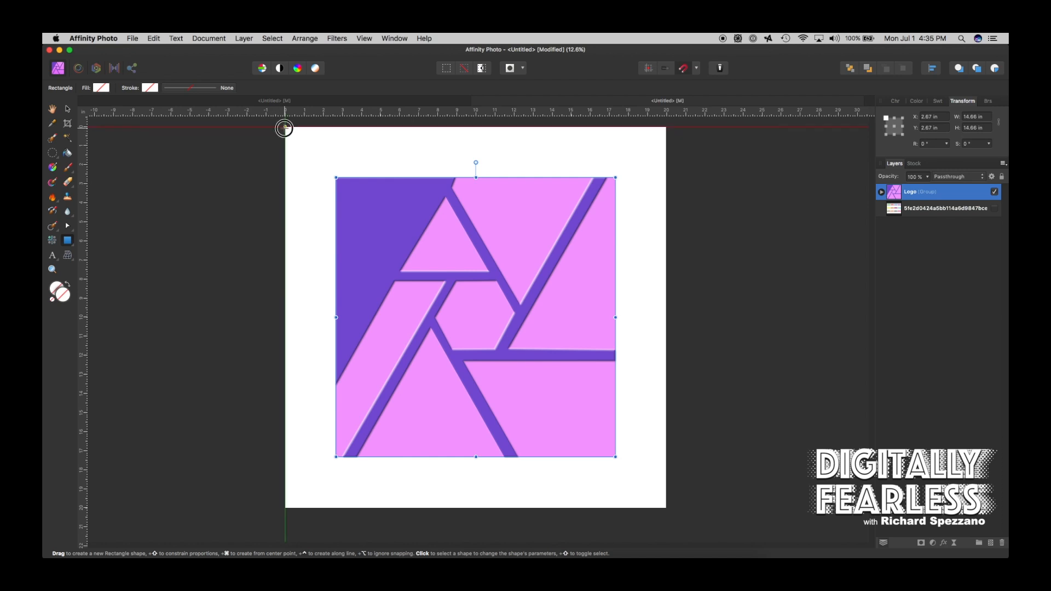
left_click_drag(285, 127, 335, 175)
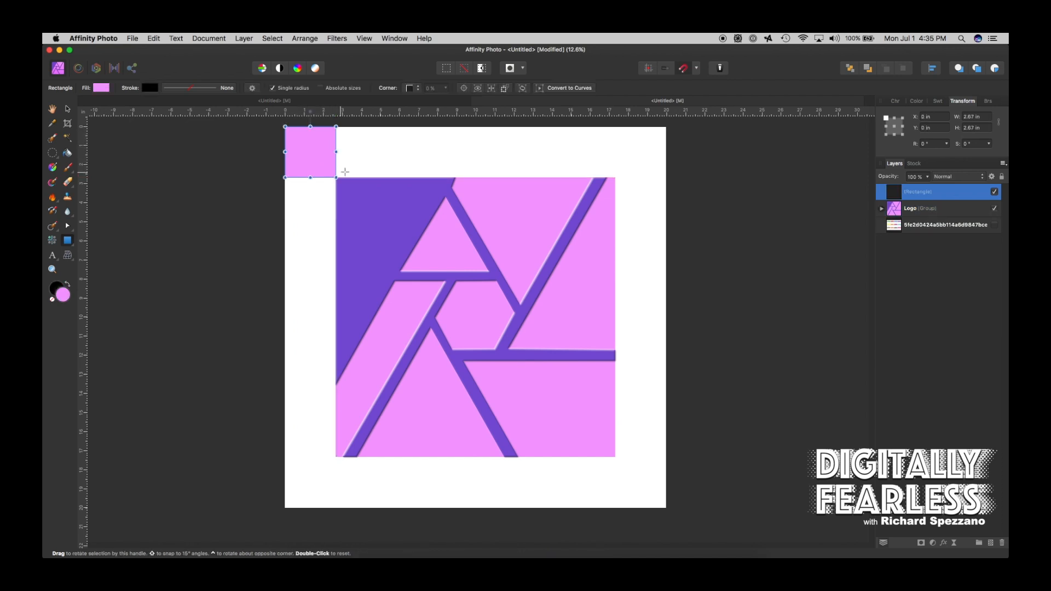
- Fill the small corner square with white and give it a solid black 7 pt stroke
left_click(101, 88)
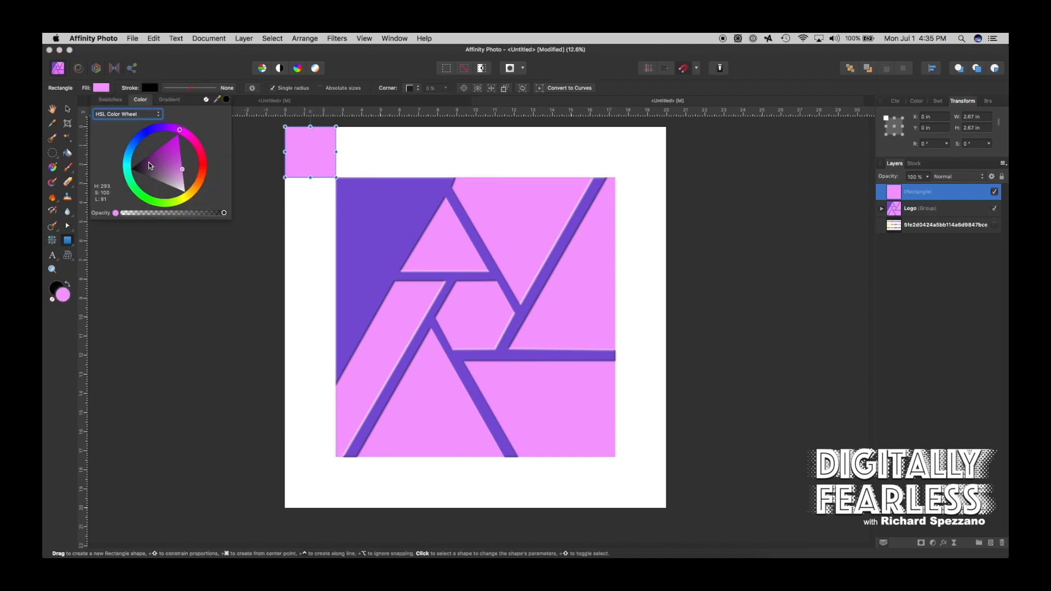
left_click_drag(149, 165, 184, 193)
left_click(151, 90)
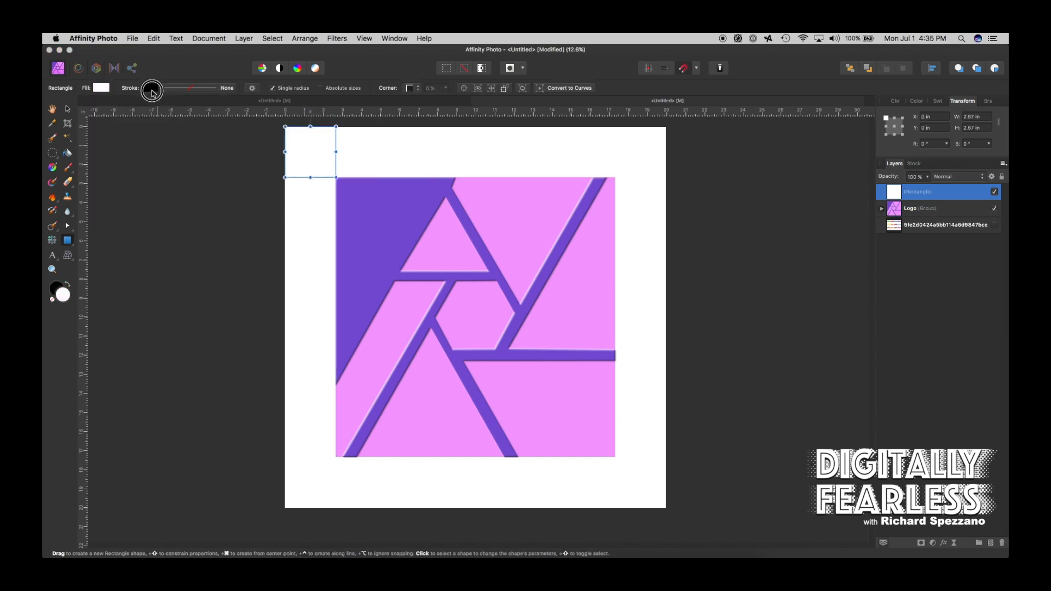
left_click(188, 90)
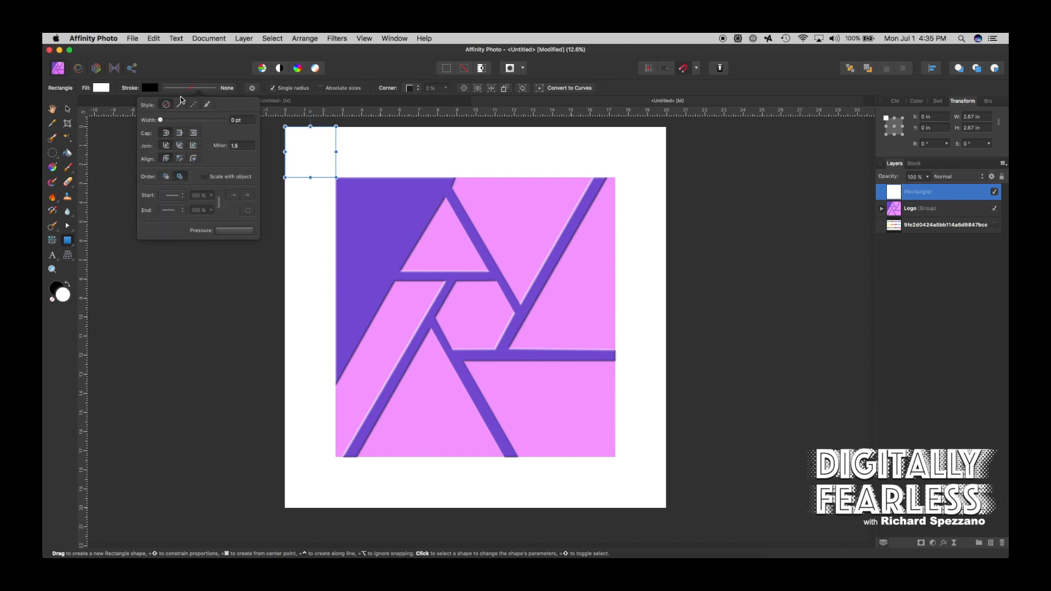
left_click(180, 104)
left_click_drag(166, 119, 187, 125)
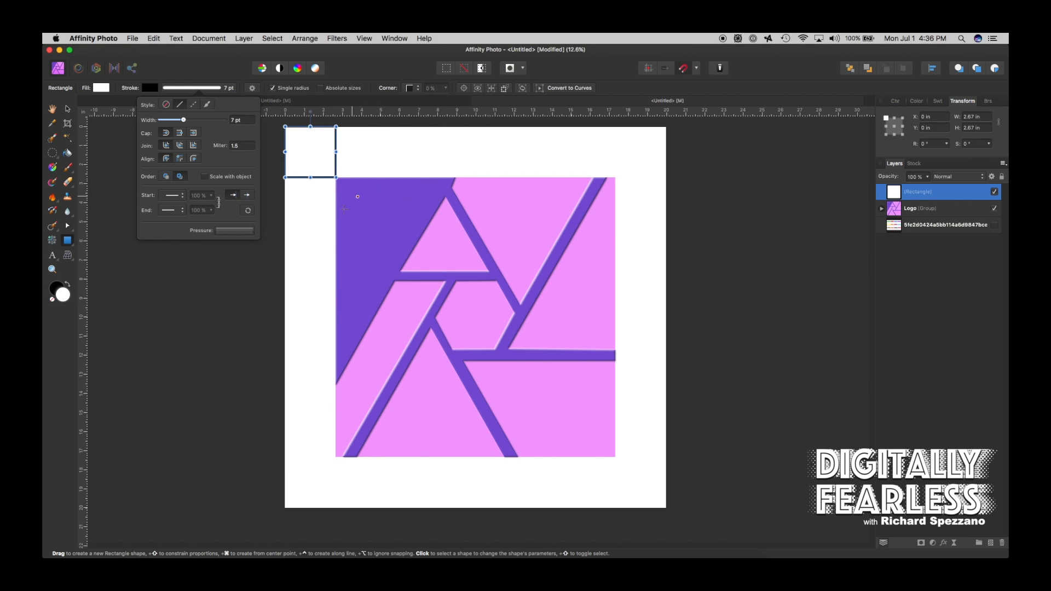
- Move the small square to about X 0.23 in, Y 0.18 in and resize it to about 2.49 in
left_click(67, 109)
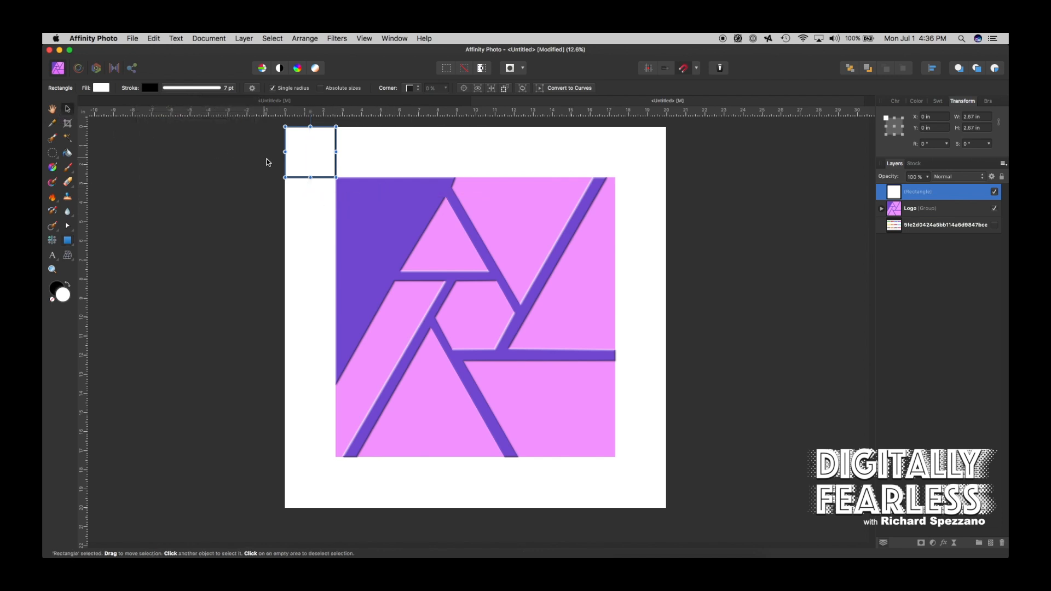
left_click_drag(307, 146, 320, 151)
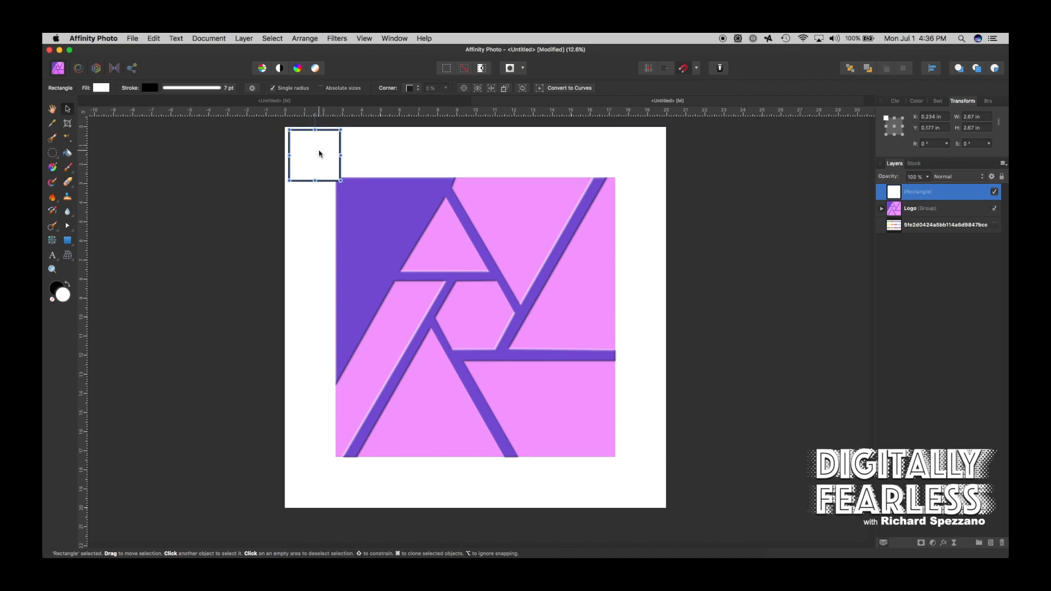
left_click_drag(340, 180, 337, 178)
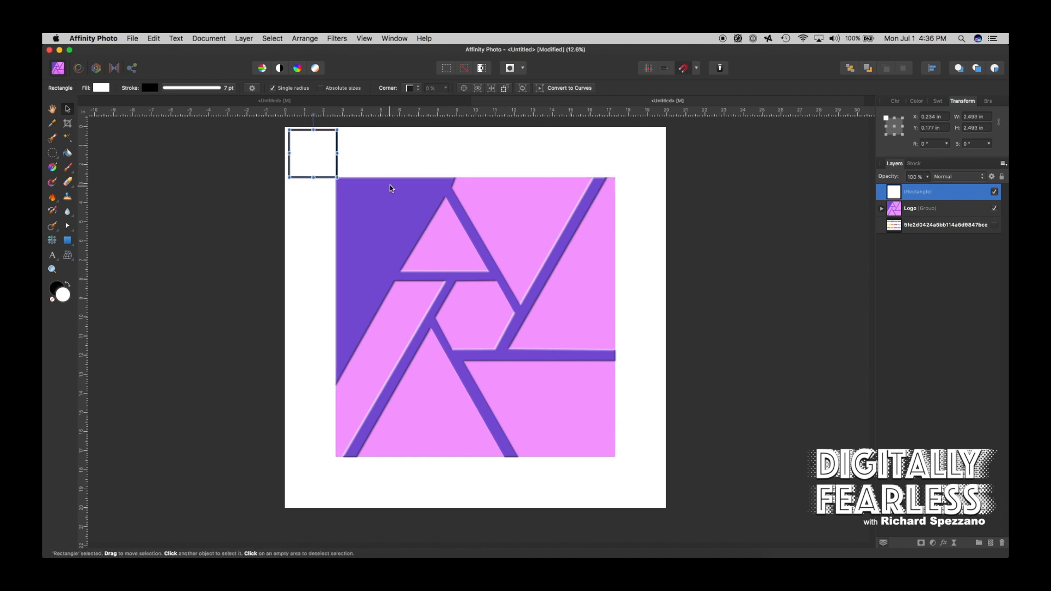
left_click(213, 190)
left_click(336, 156)
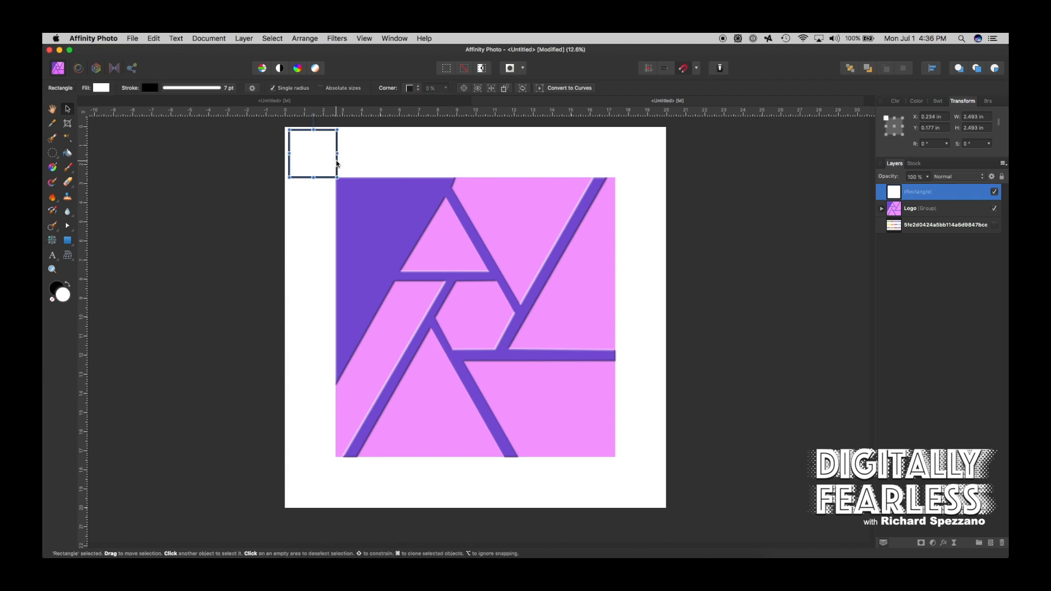
- Duplicate the small corner square edge to edge into a horizontal row of eight across the page's upper edge
key("super+j")
left_click(342, 162)
left_click_drag(342, 163, 387, 170)
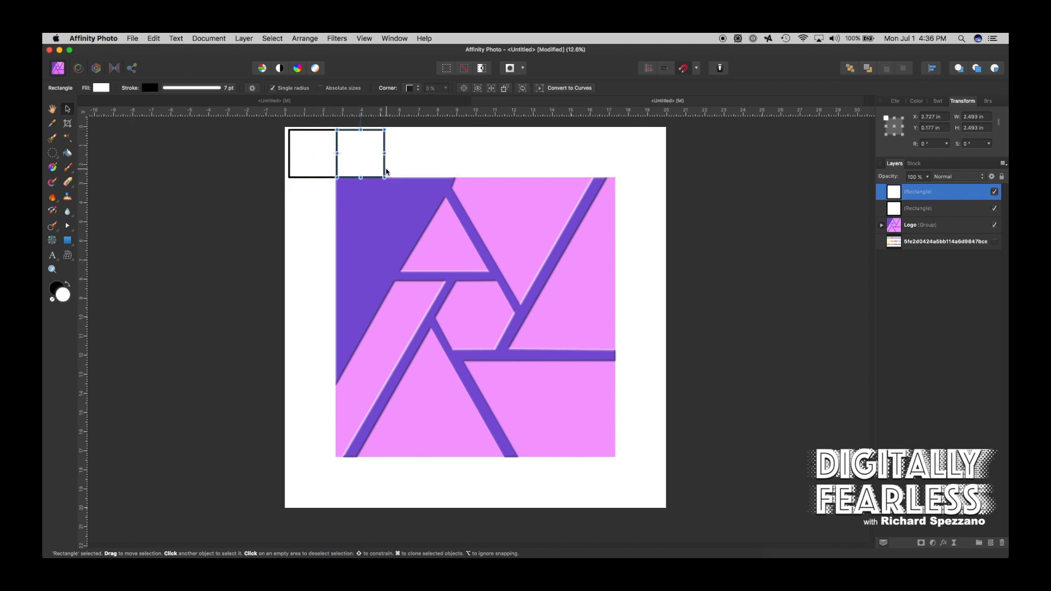
key("super+j")
key("super+j")
key("super+j")
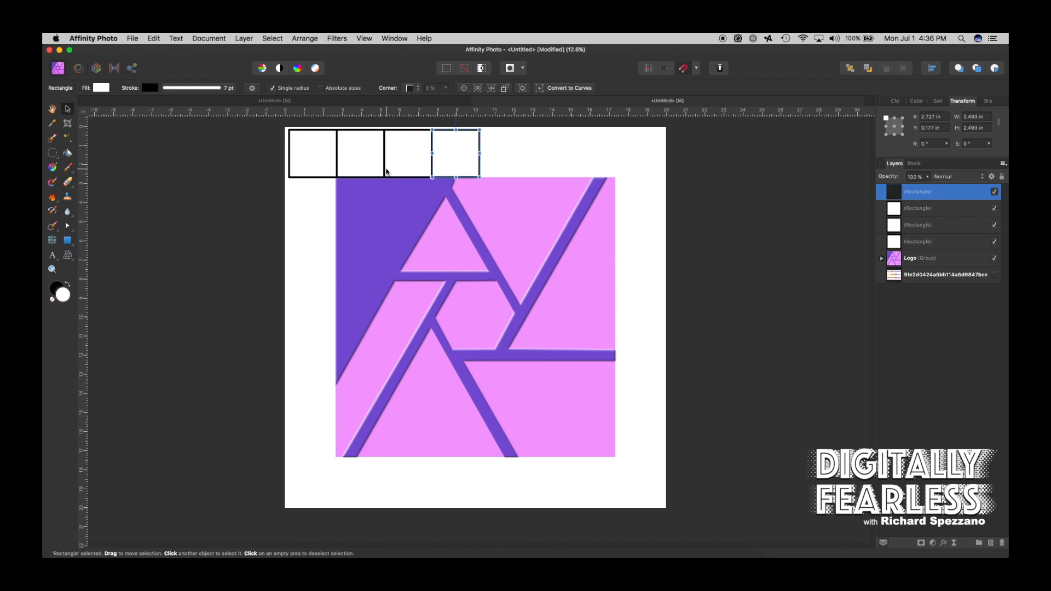
key("super+j")
key("super+j")
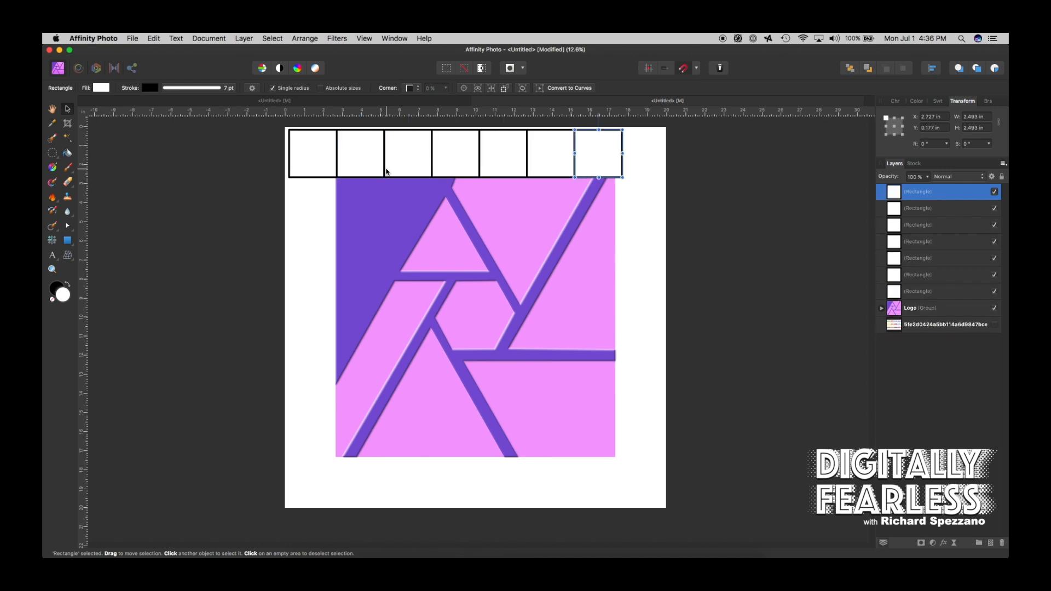
key("super+j")
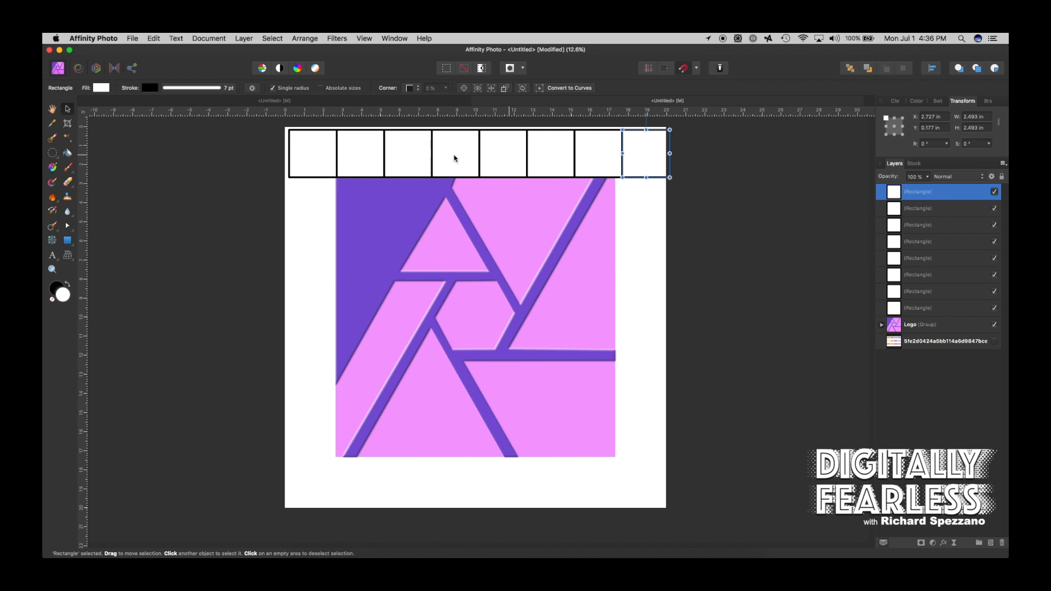
- Resize the row of eight squares to about 19.45 in wide and 2.43 in high so it fits within the page
left_click_drag(259, 202, 681, 125)
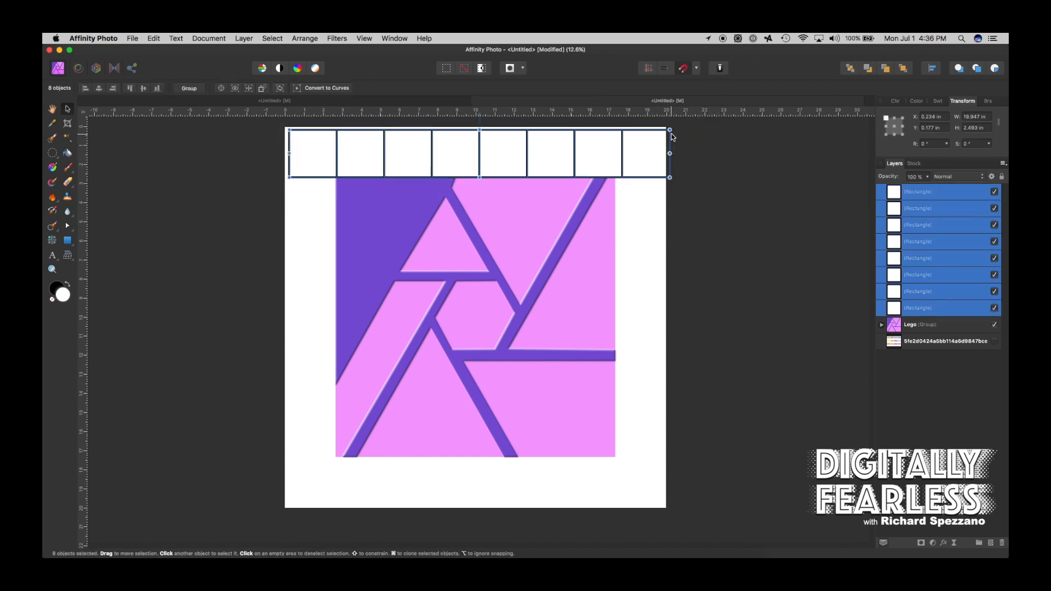
left_click_drag(669, 176, 659, 174)
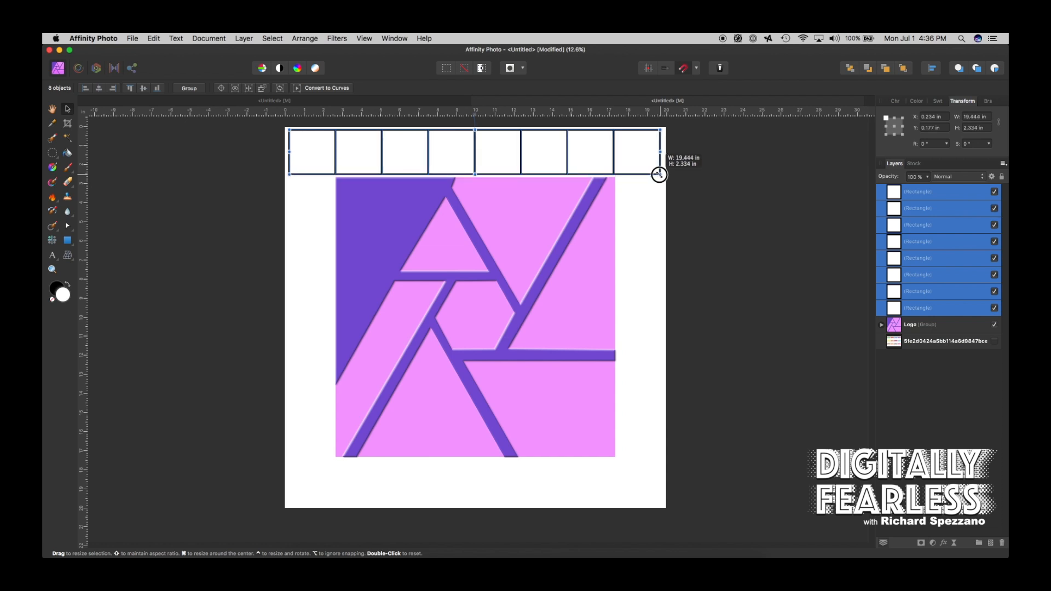
left_click_drag(659, 174, 660, 175)
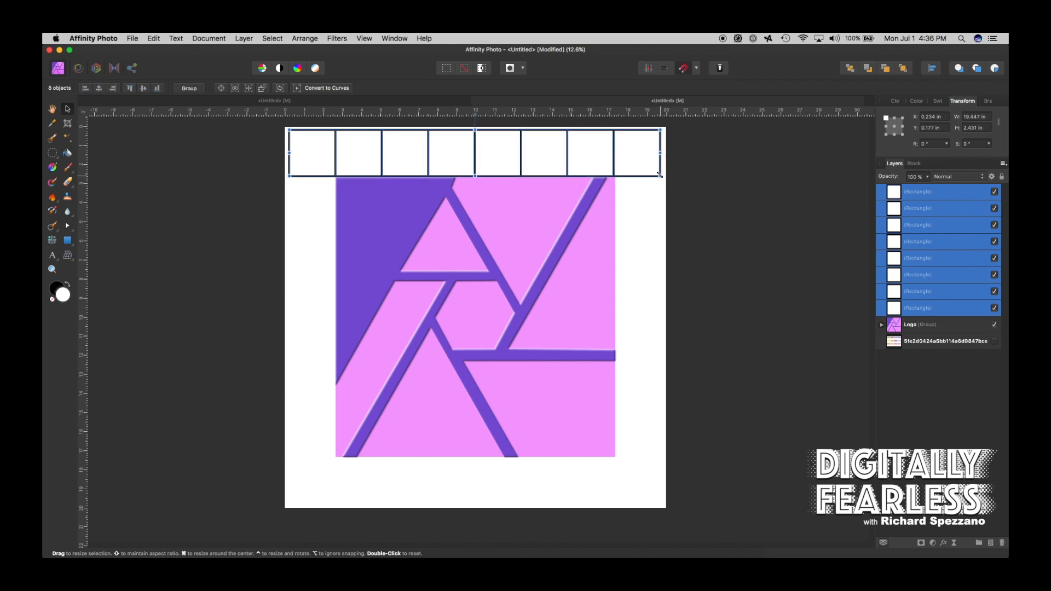
- Group the eight squares and place a copy of the row directly below the logo, along the page's lower edge
left_click(383, 225)
left_click(314, 163)
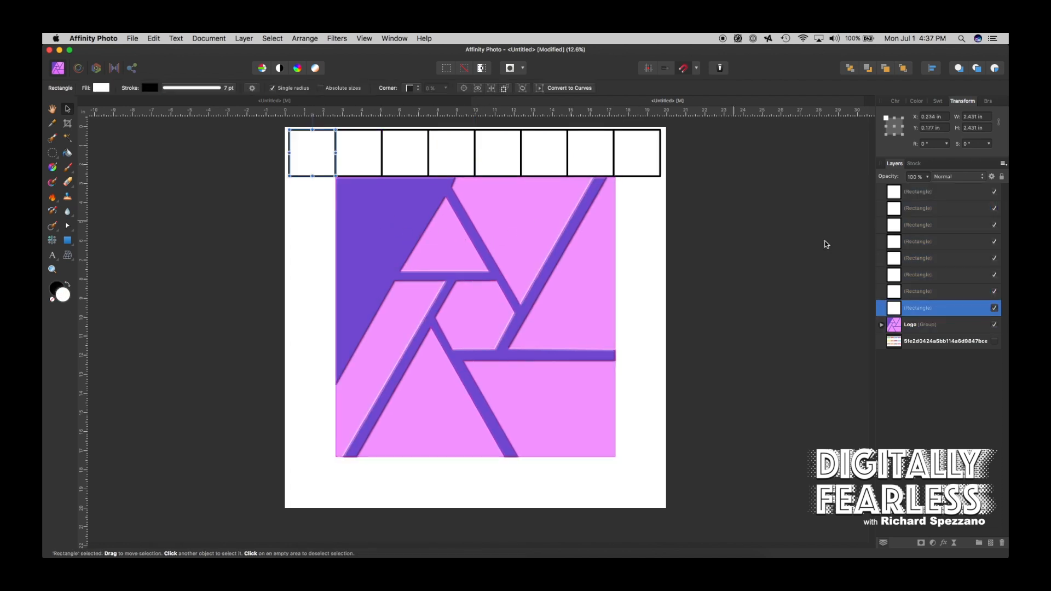
left_click(896, 199, "shift")
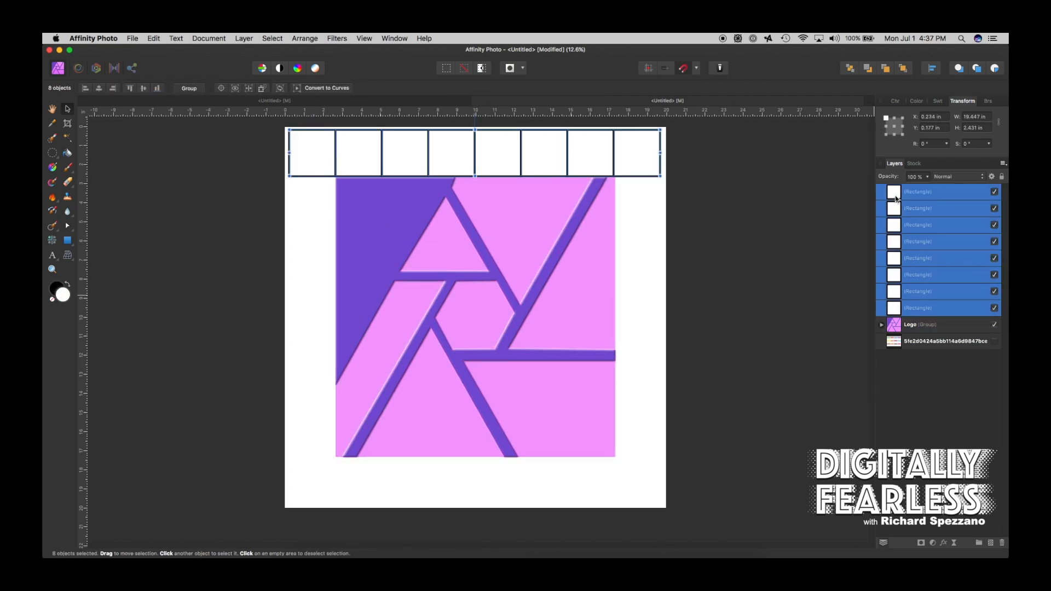
key("super+g")
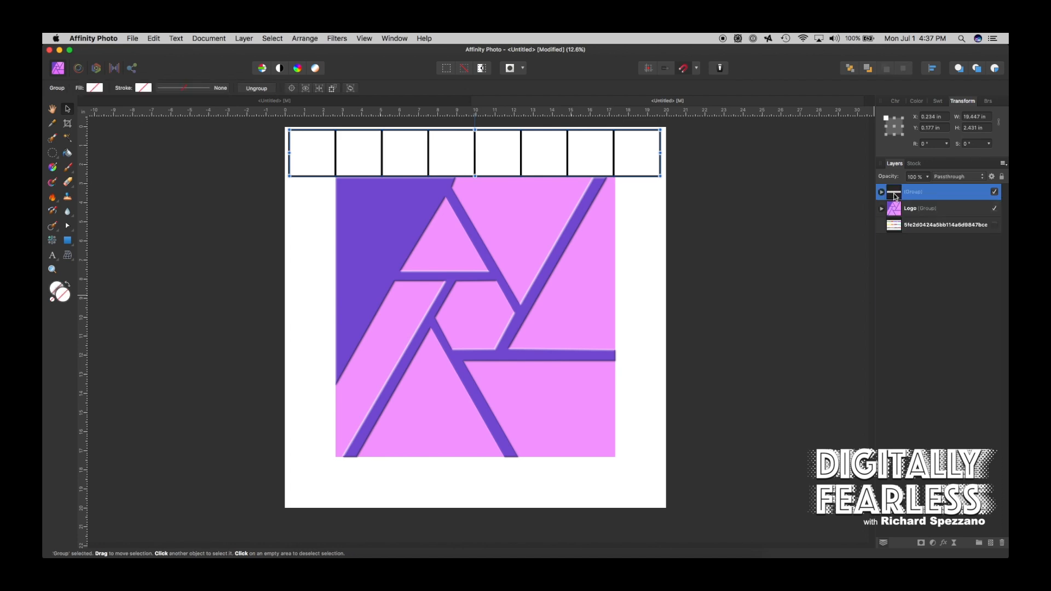
left_click(567, 186)
left_click_drag(567, 186, 542, 504)
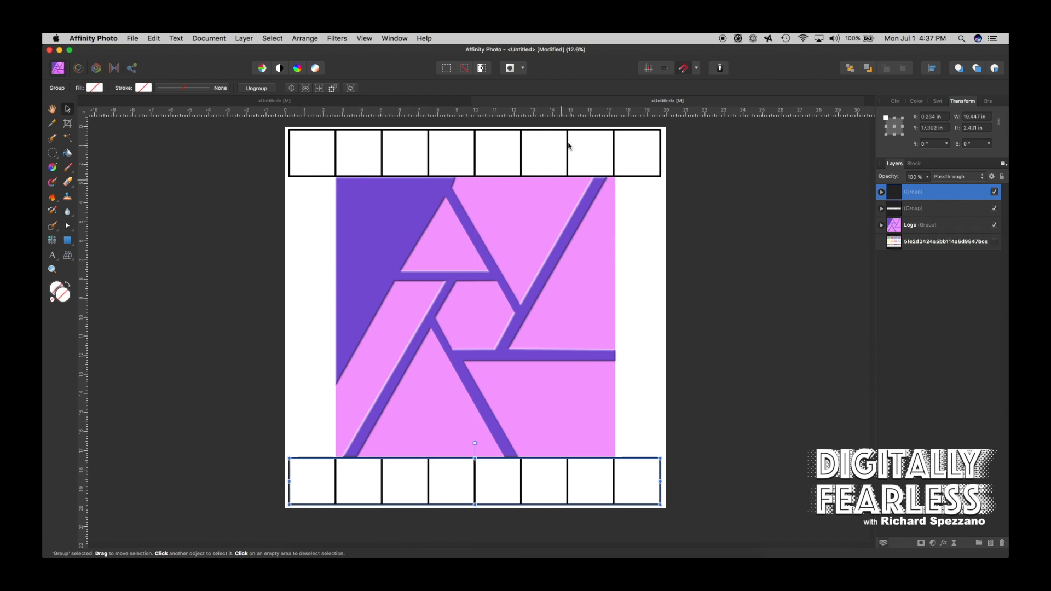
- Add a copy of the upper row rotated 90° along the page's left edge, and copy that column to the right edge
left_click(314, 176)
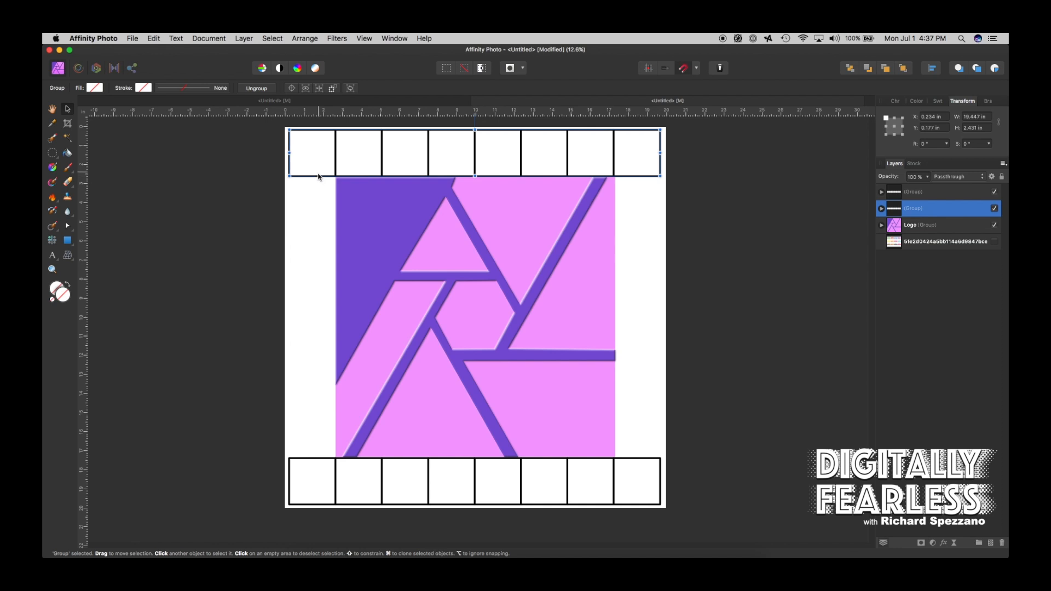
left_click_drag(320, 176, 339, 328)
left_click_drag(474, 267, 355, 293)
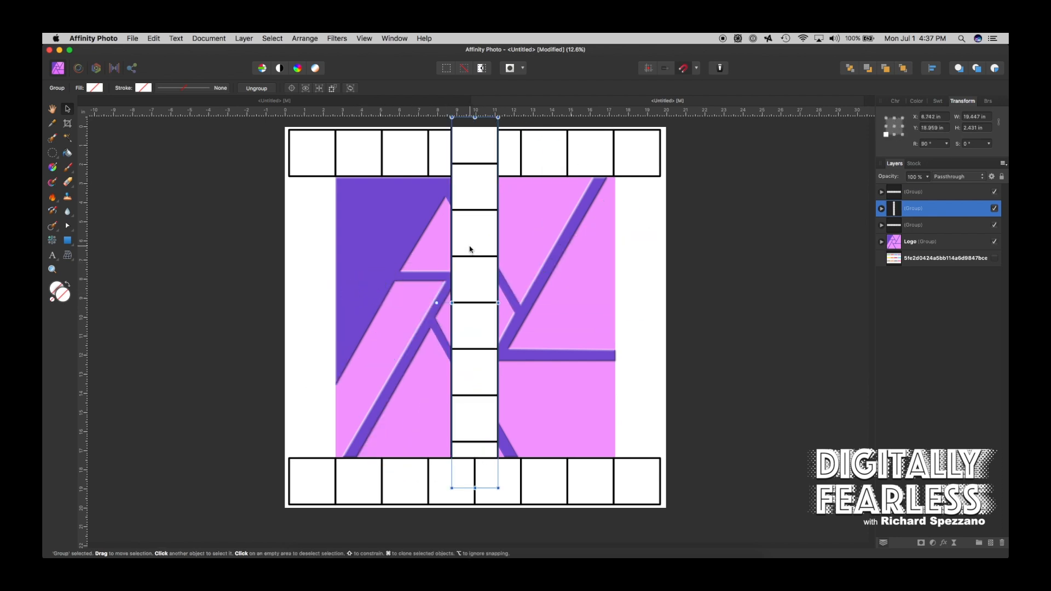
left_click_drag(471, 244, 310, 258)
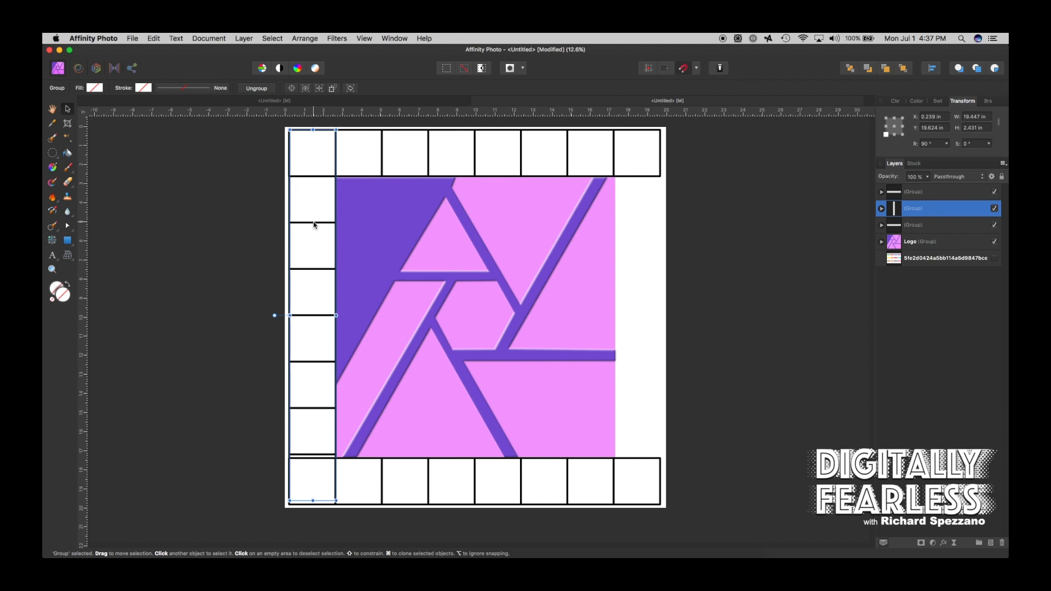
left_click_drag(313, 225, 639, 237)
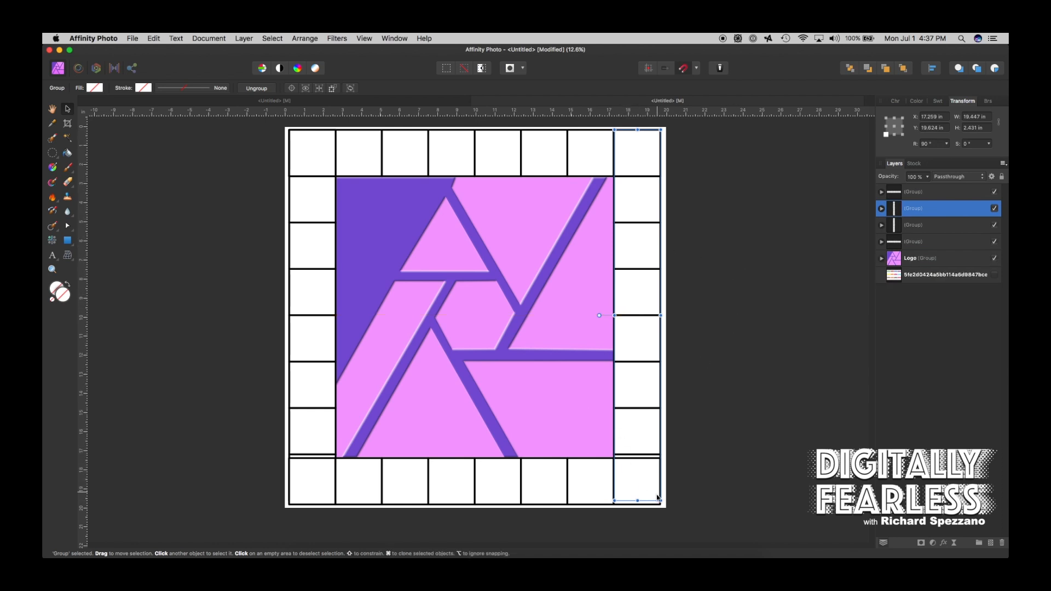
left_click(672, 340)
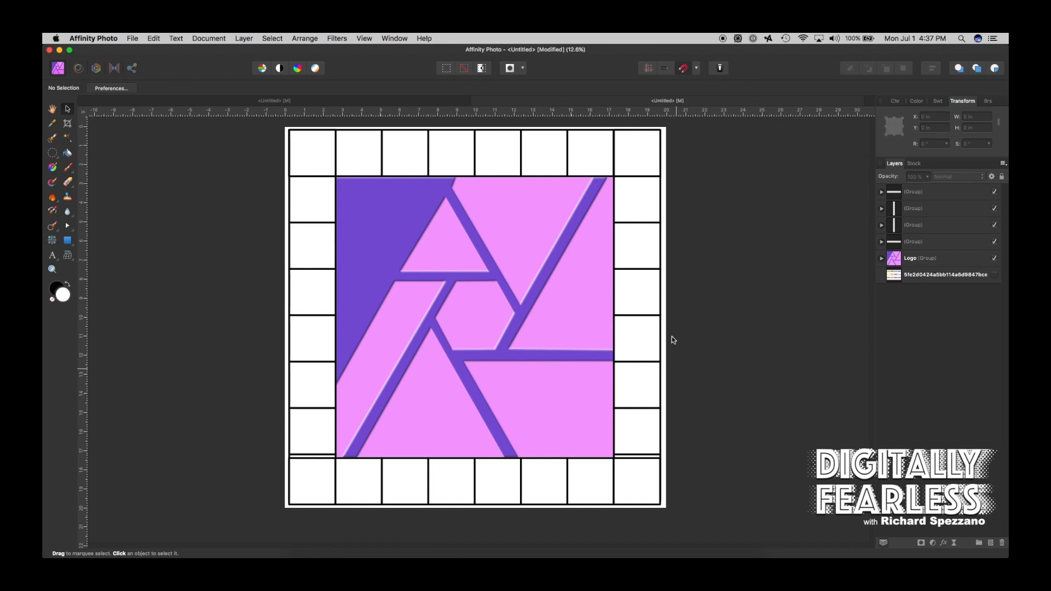
- Delete the topmost square of the right and left columns, where they overlap the upper row
left_click(661, 147)
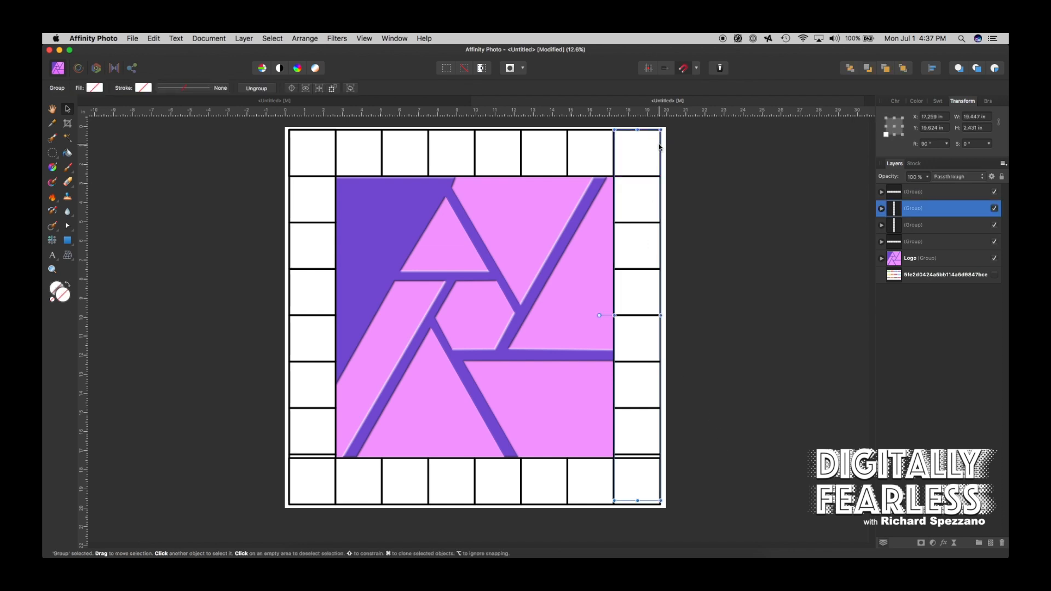
double_click(661, 147)
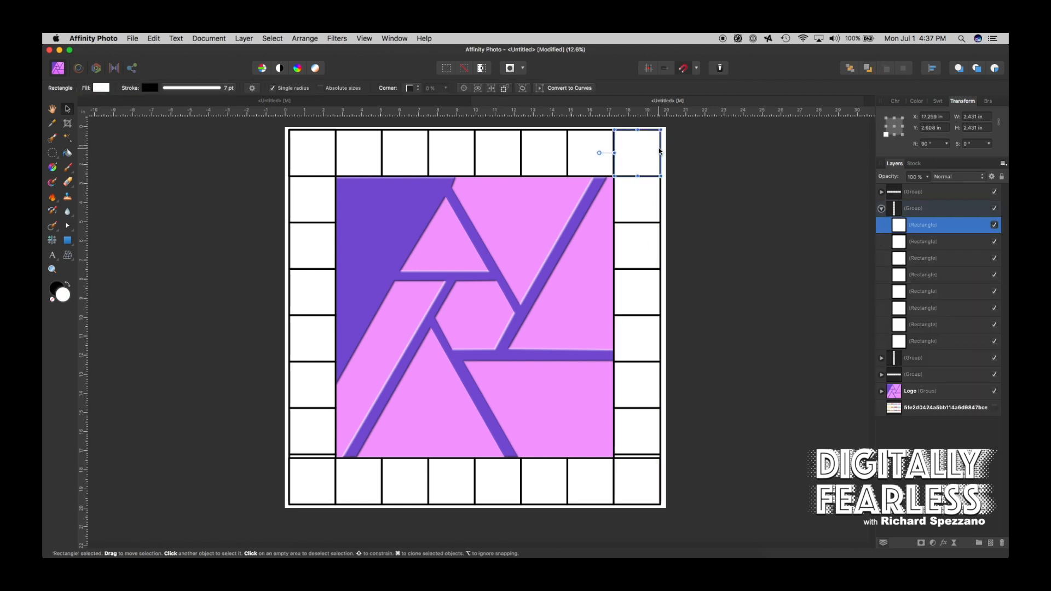
key("BackSpace")
left_click(302, 167)
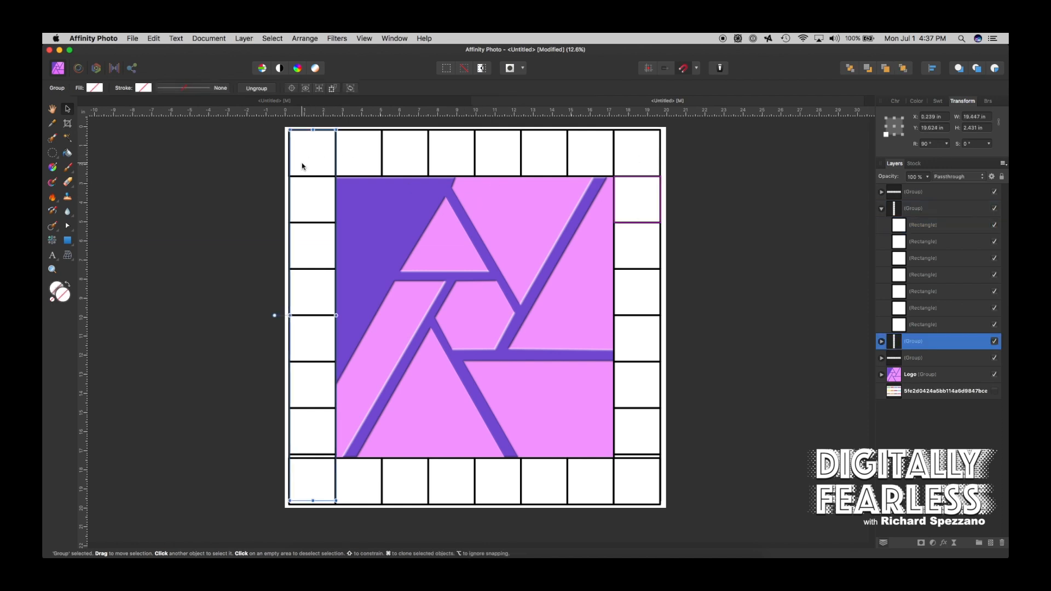
double_click(303, 166)
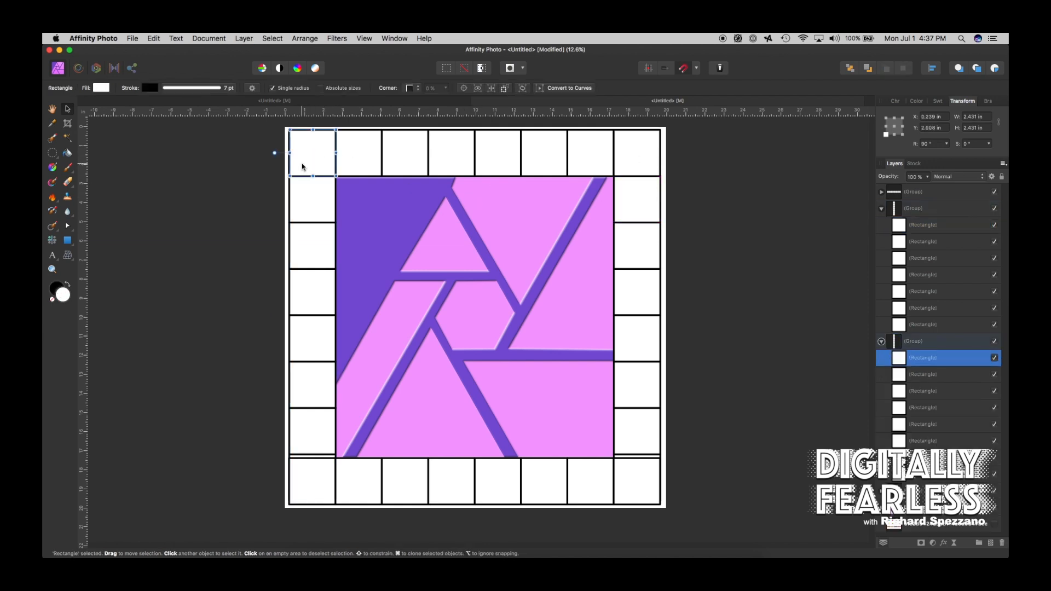
key("super+j")
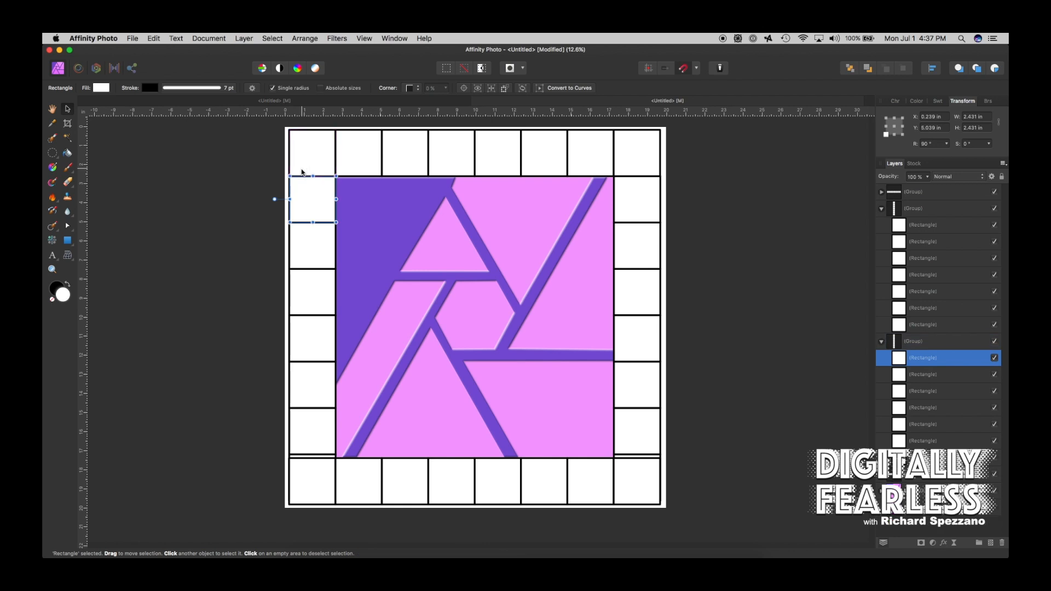
- Nudge the lower row of squares up to about Y 17.19 in, aligning it with the columns' last squares
left_click(351, 461)
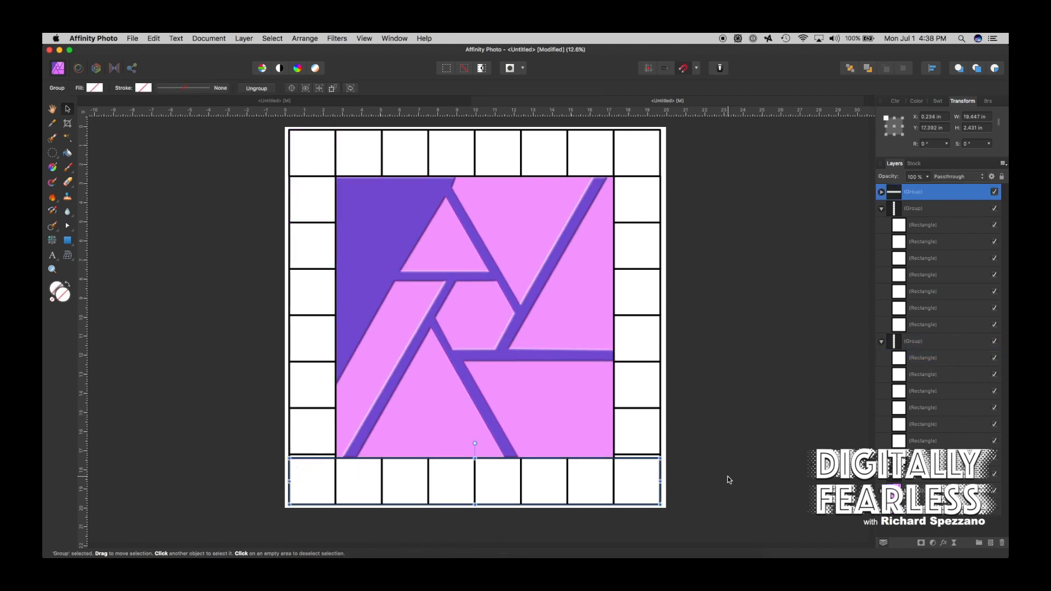
key("Up")
key("Up")
key("Up")
key("Up")
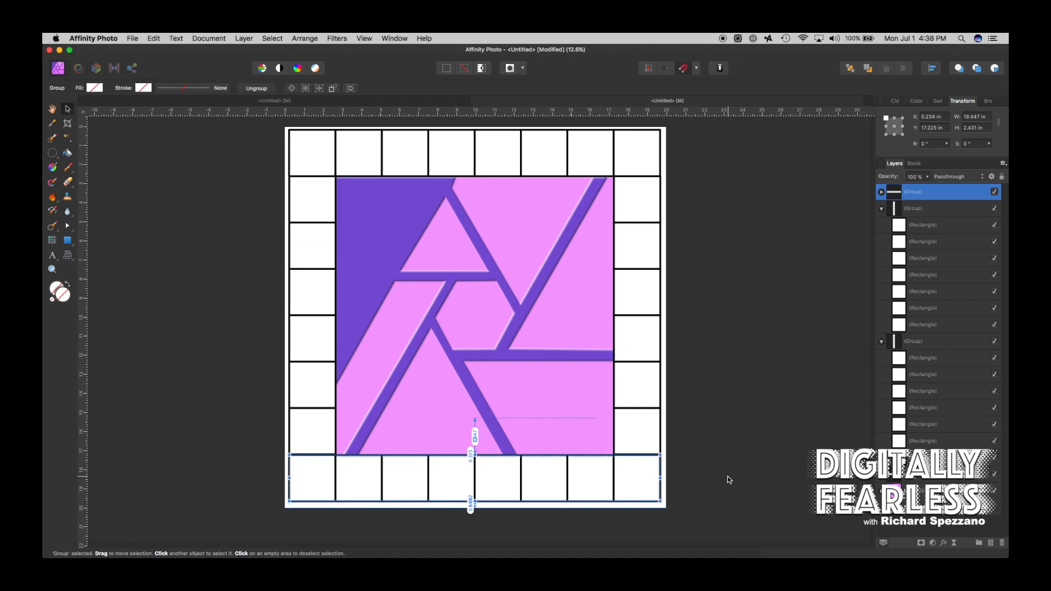
key("Up")
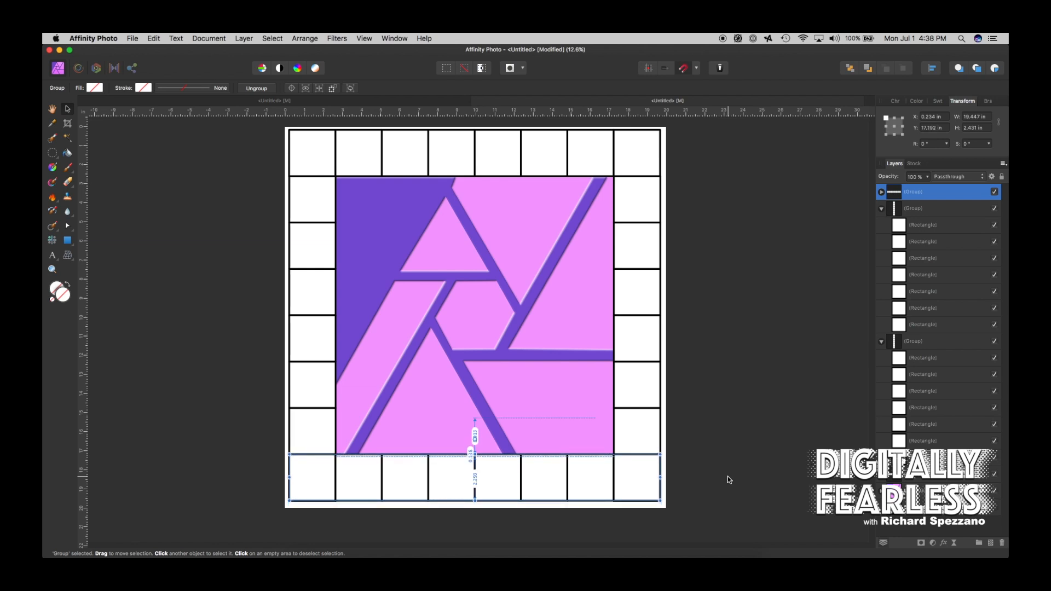
left_click(222, 379)
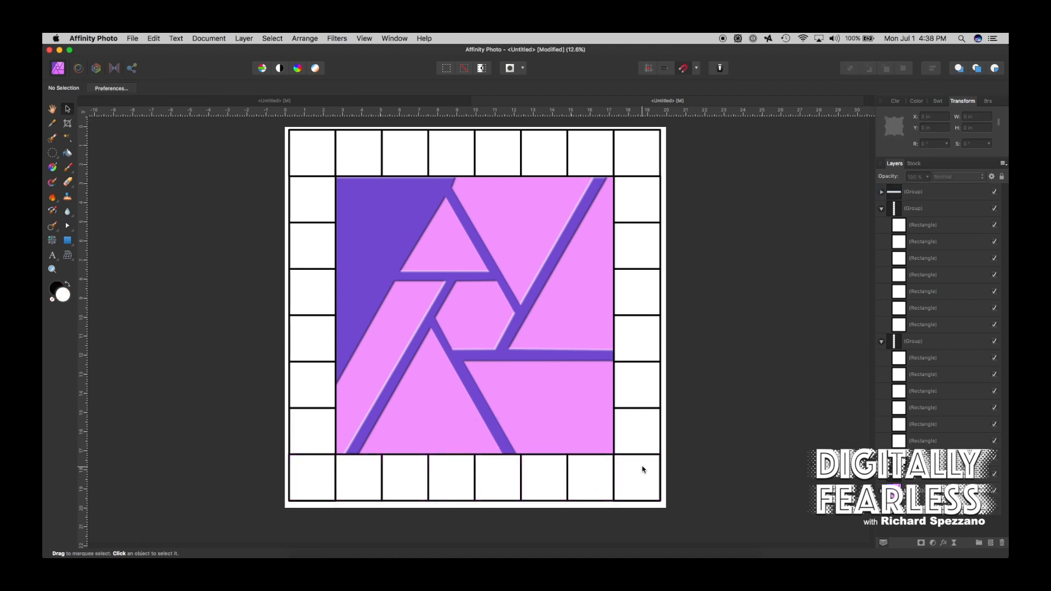
- Delete the first and last squares of the lower row, where they overlap the two columns
left_click(660, 473)
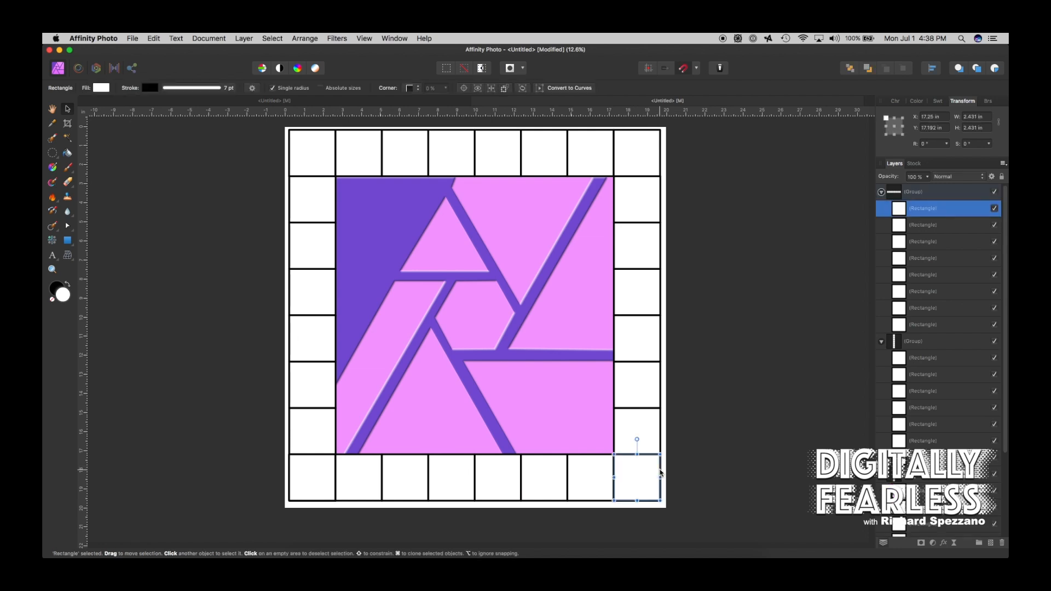
left_click_drag(661, 473, 615, 474)
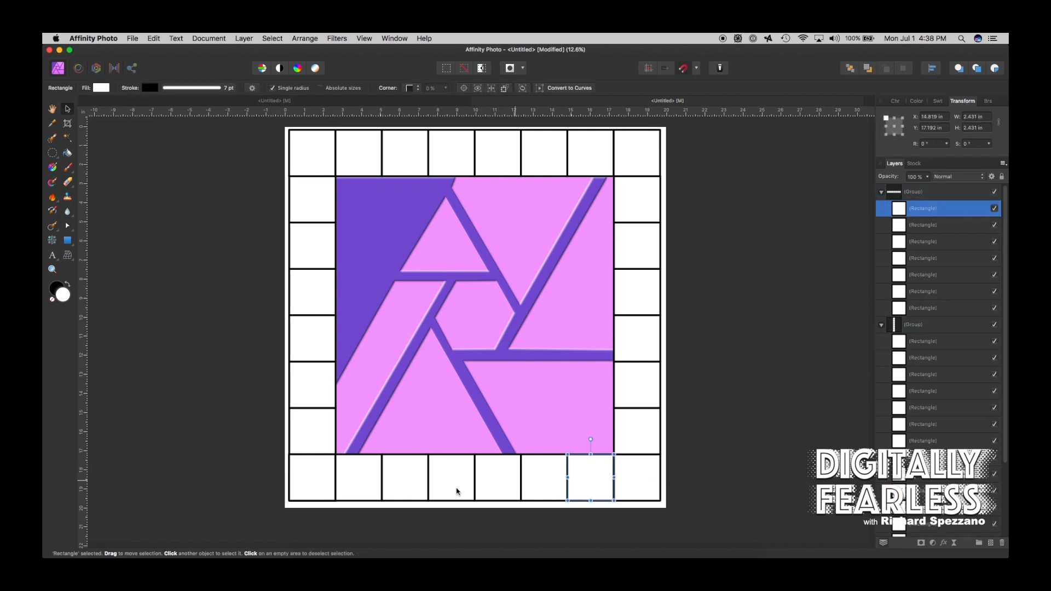
key("alt")
left_click(302, 458)
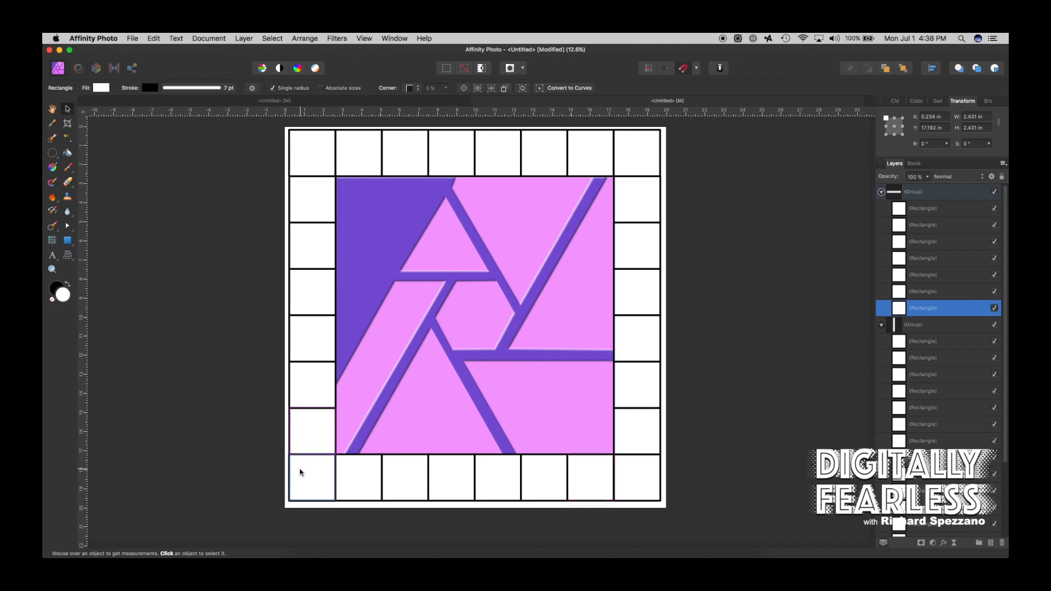
key("BackSpace")
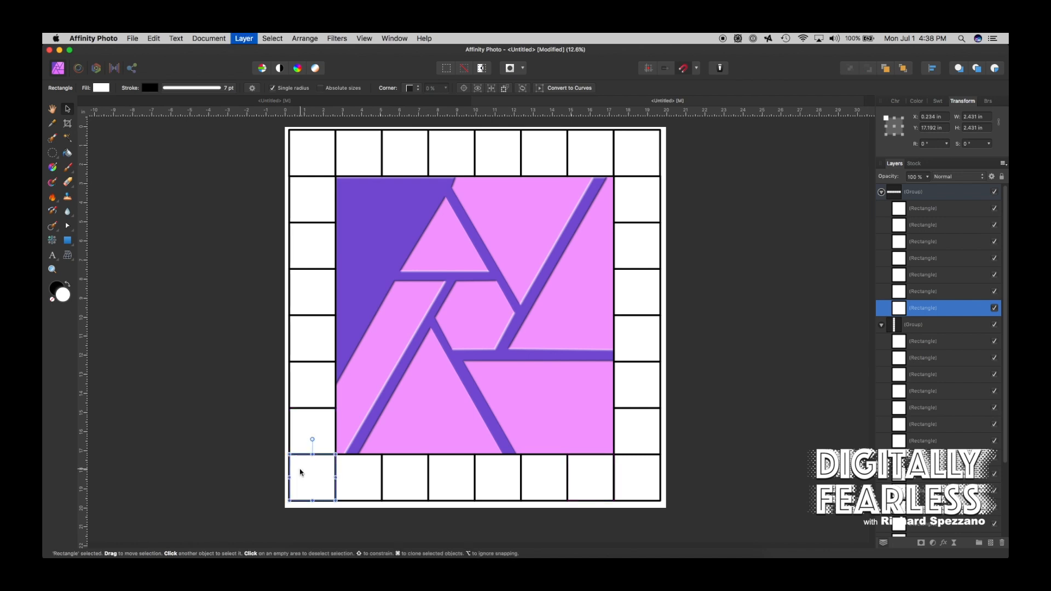
left_click(255, 431)
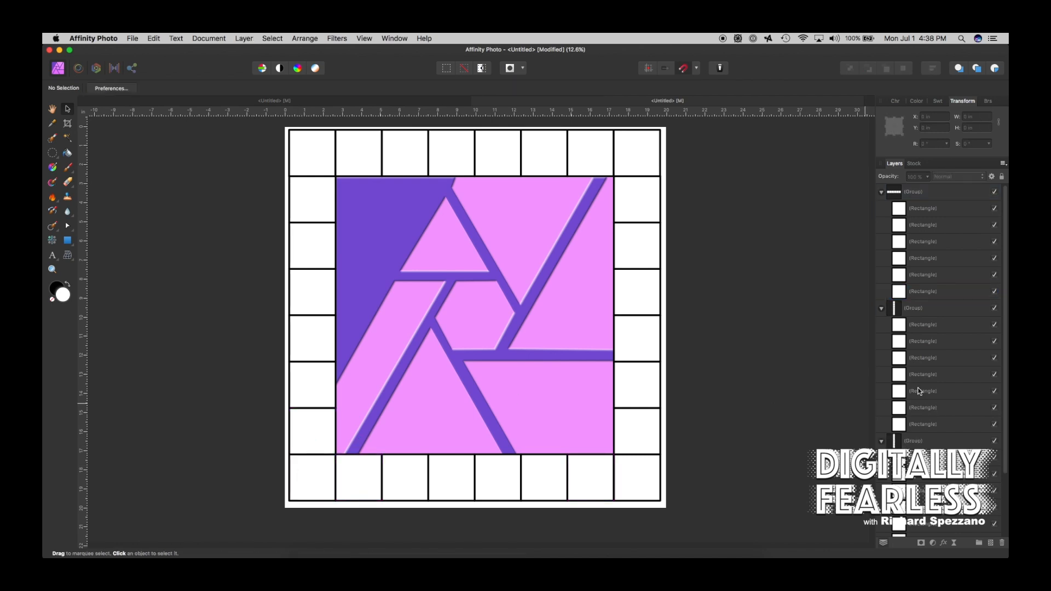
- Group the four rows and columns of border squares together and name the group BoardSquares
left_click(881, 310)
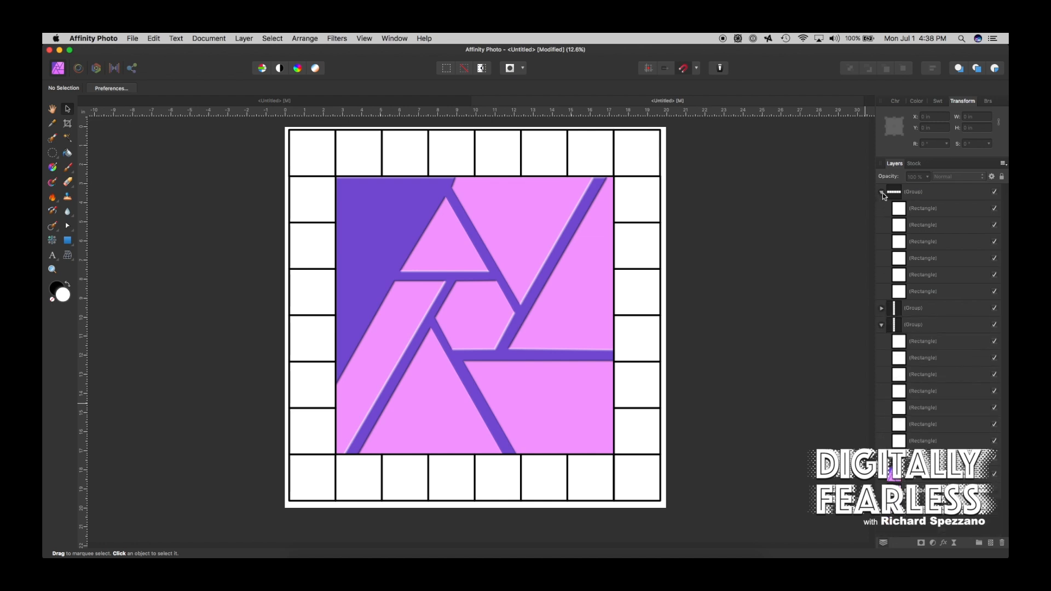
left_click(882, 192)
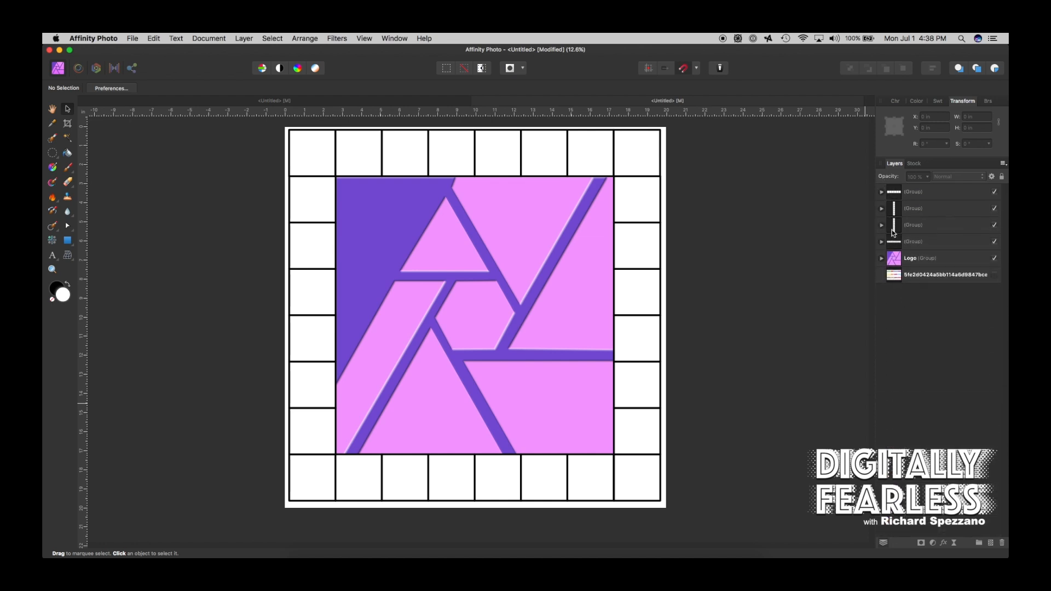
left_click(915, 244)
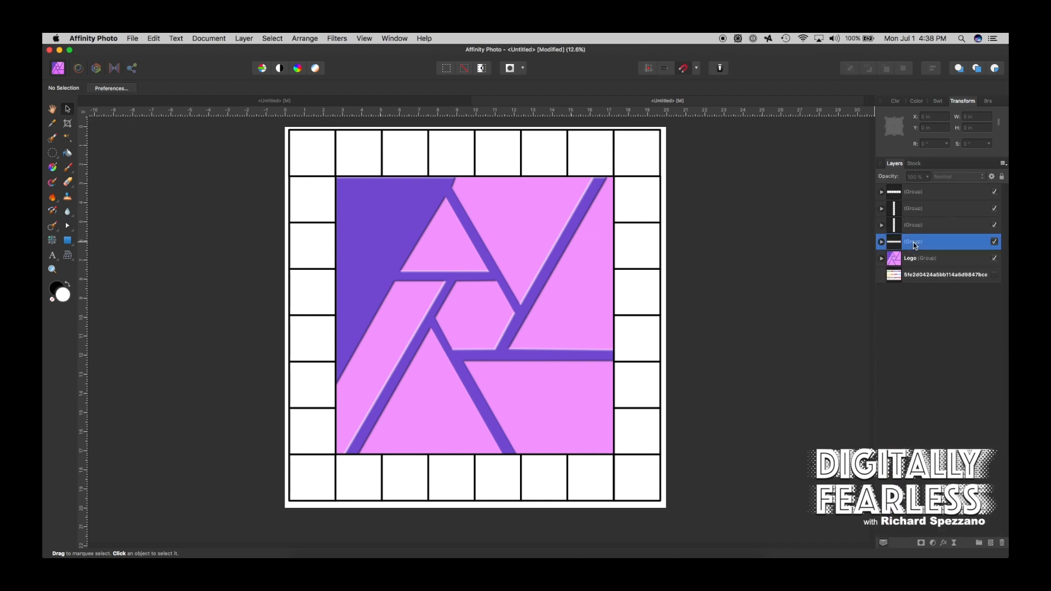
left_click(918, 194, "shift")
key("super+g")
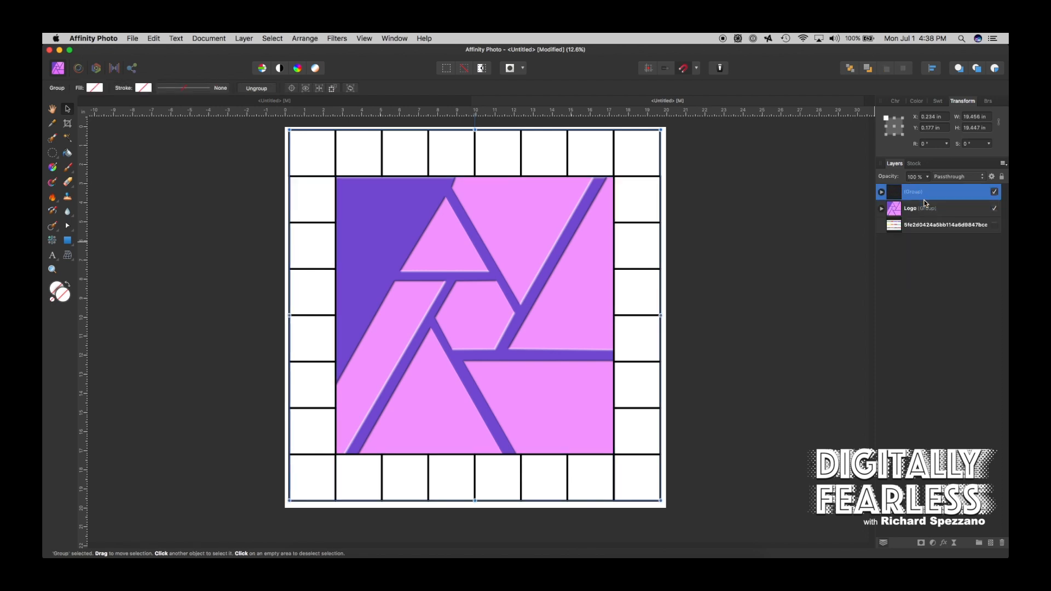
double_click(912, 192)
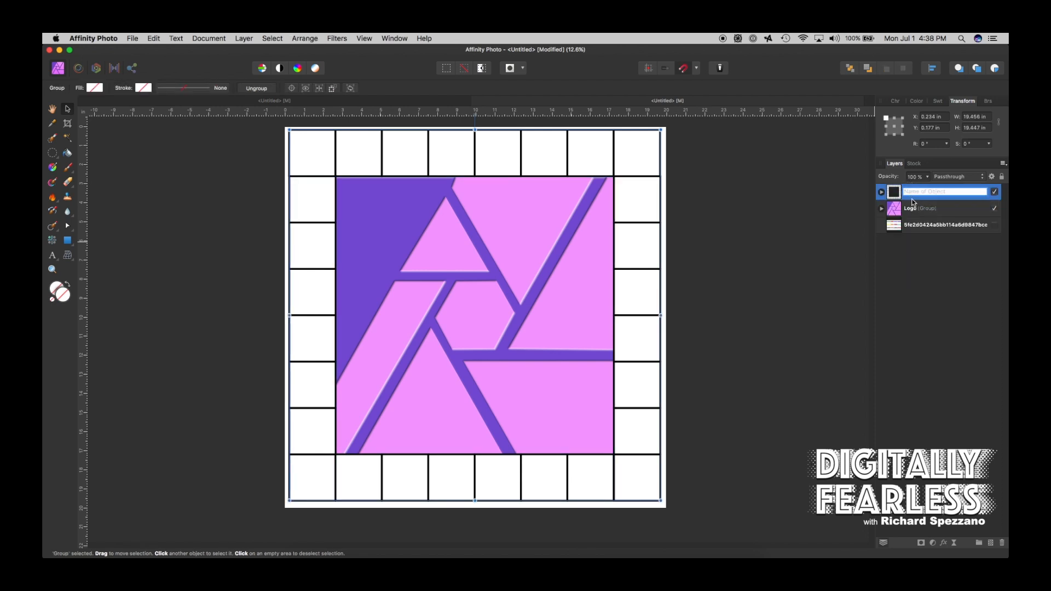
type("BoardSquares")
left_click(939, 284)
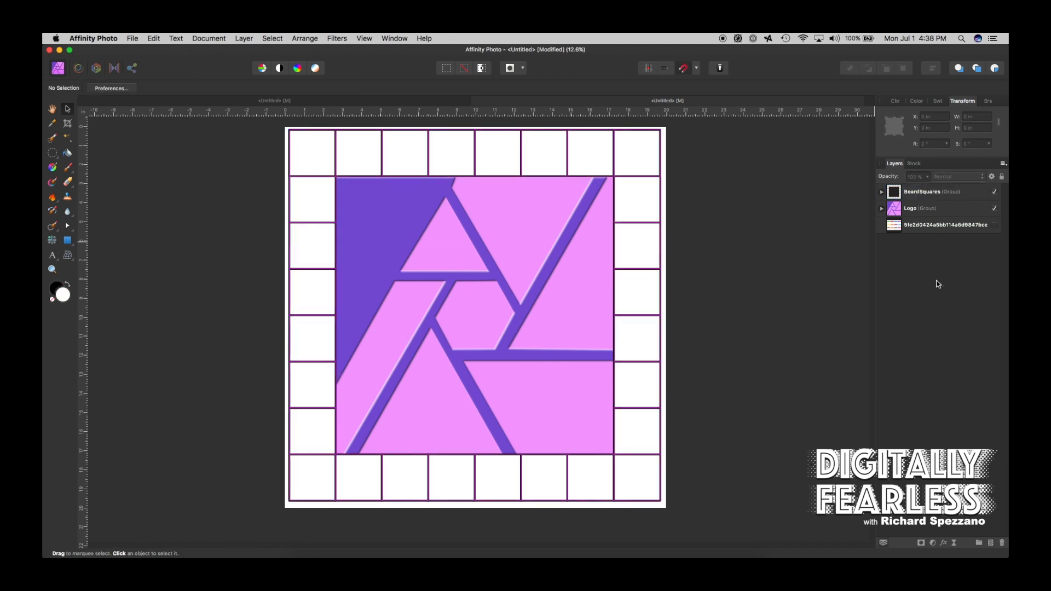
left_click(53, 109)
left_click(67, 109)
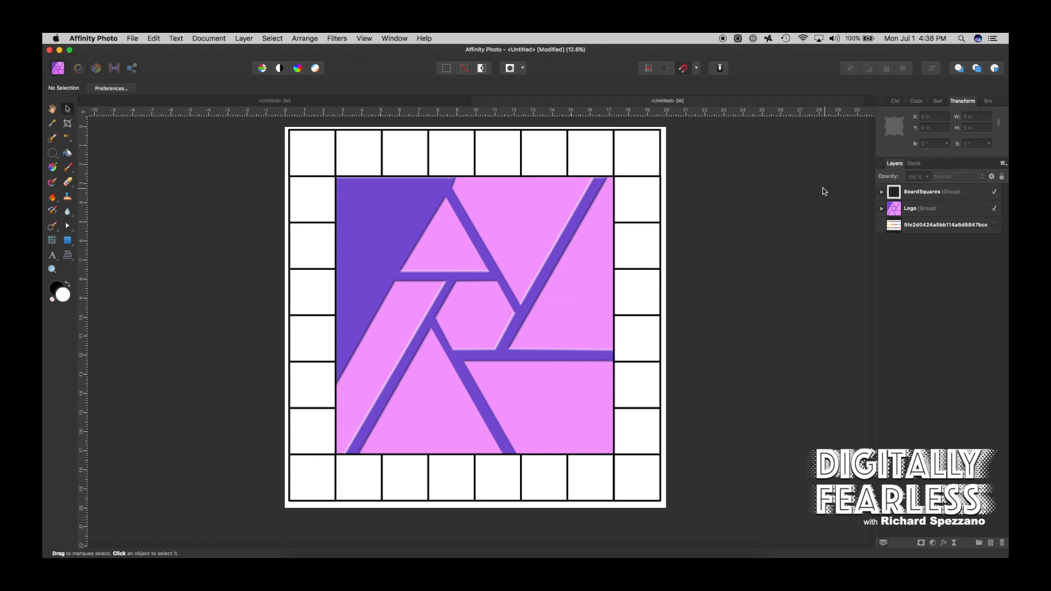
left_click(914, 164)
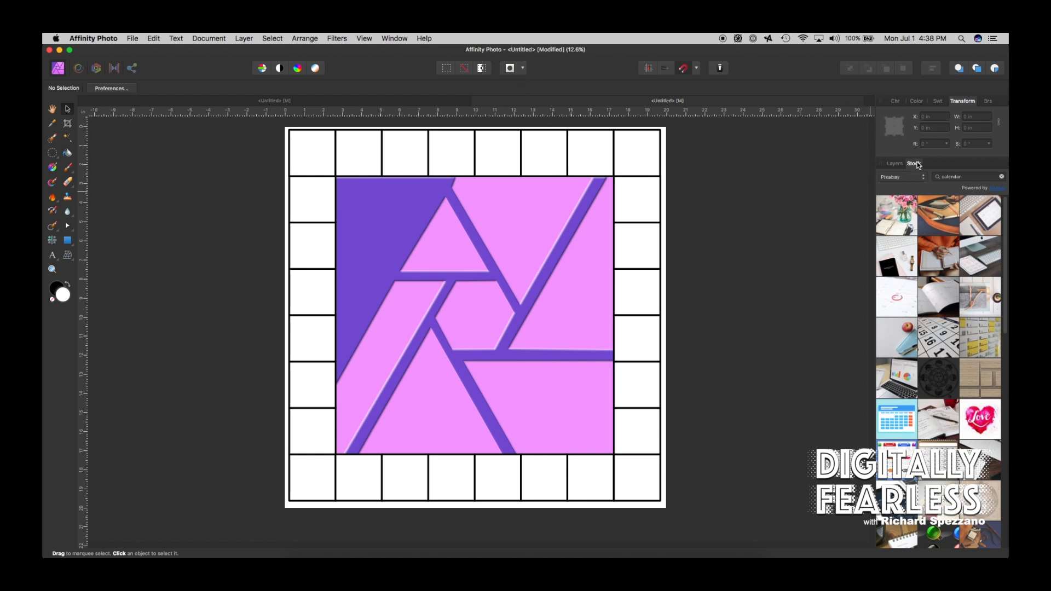
left_click(375, 40)
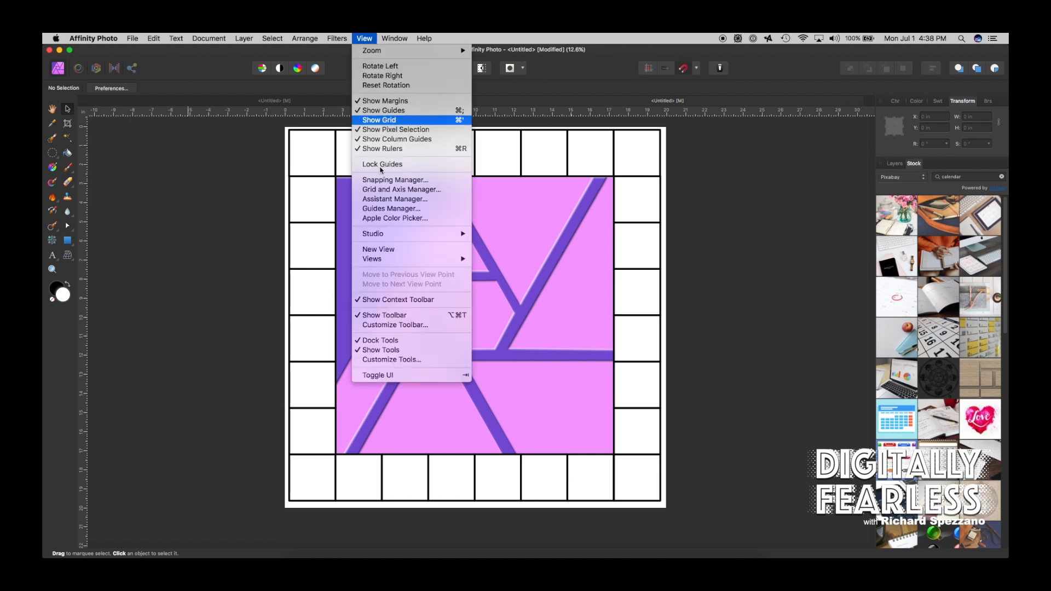
mouse_move(379, 237)
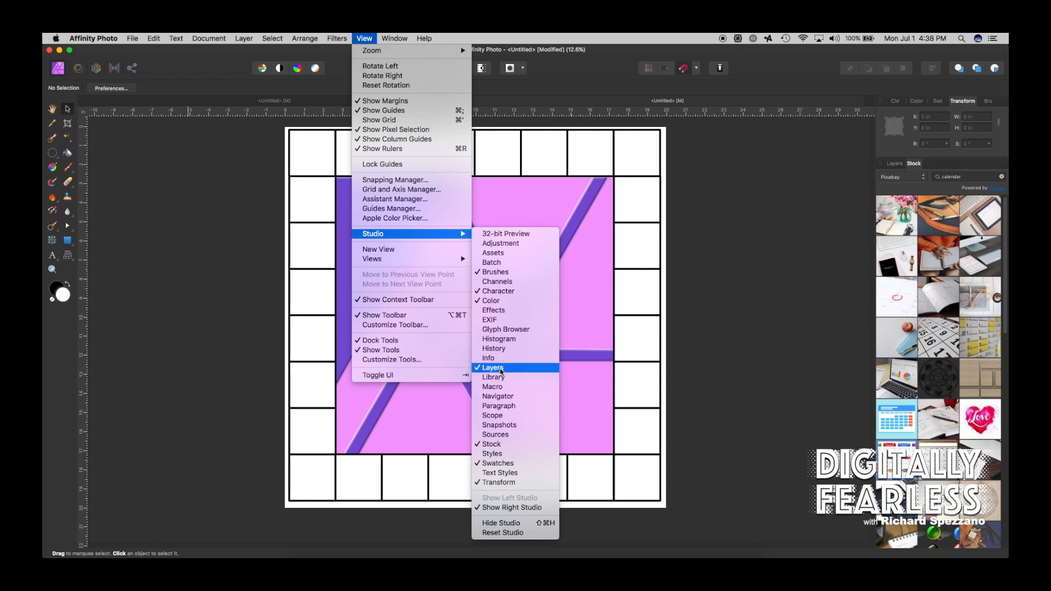
left_click(925, 180)
left_click(925, 179)
left_click(895, 178)
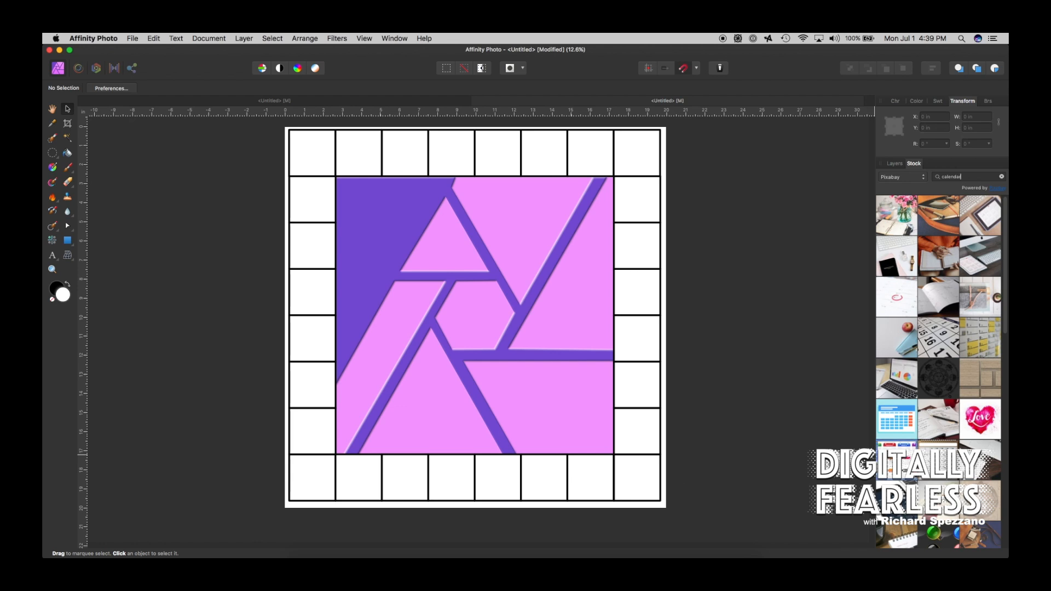
- Delete the hidden calendar image layer beneath the Logo group
left_click(892, 164)
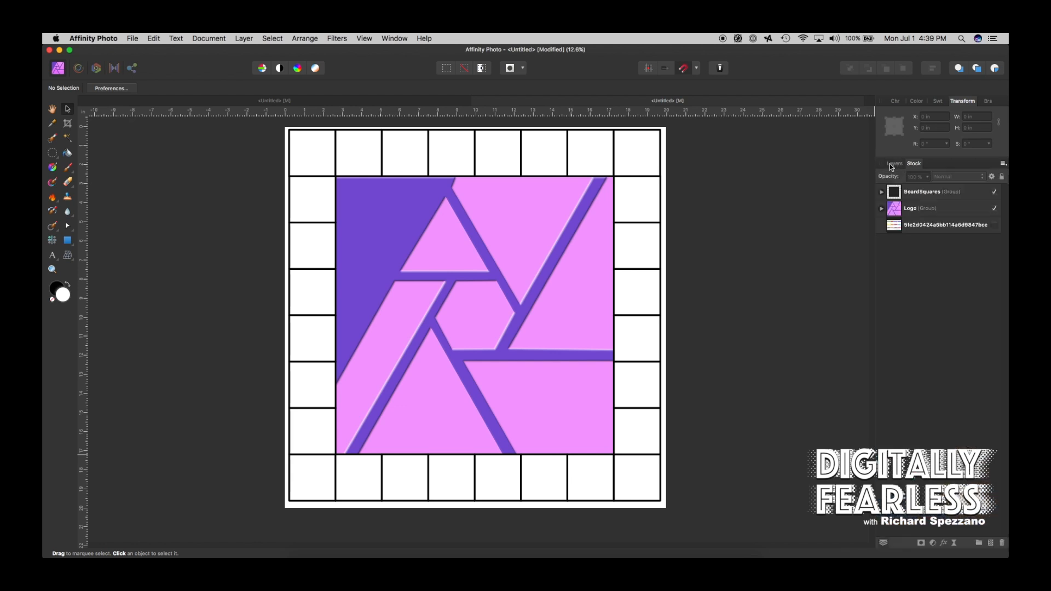
left_click(900, 227)
key("Delete")
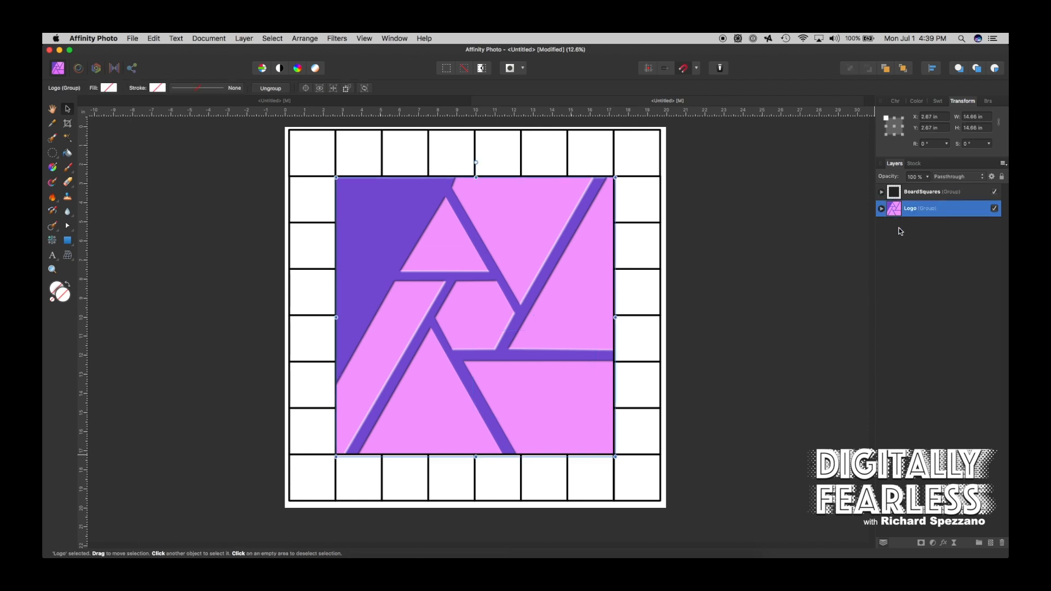
- Place the Pixabay calendar image with the twelve month headers over the logo and enlarge it to about 8.02 × 5.73 in
left_click(914, 163)
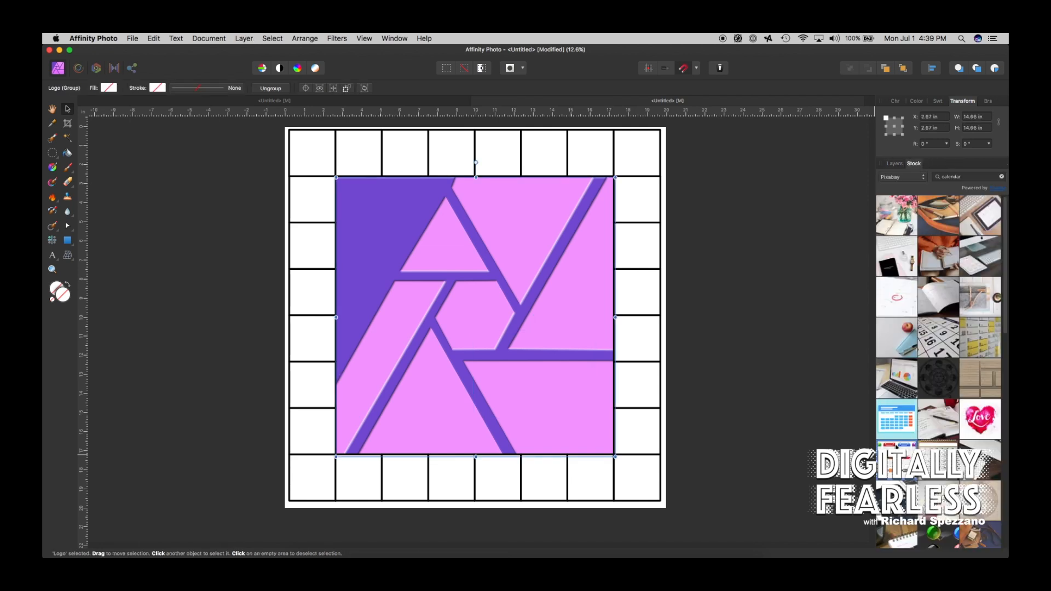
left_click_drag(896, 446, 506, 283)
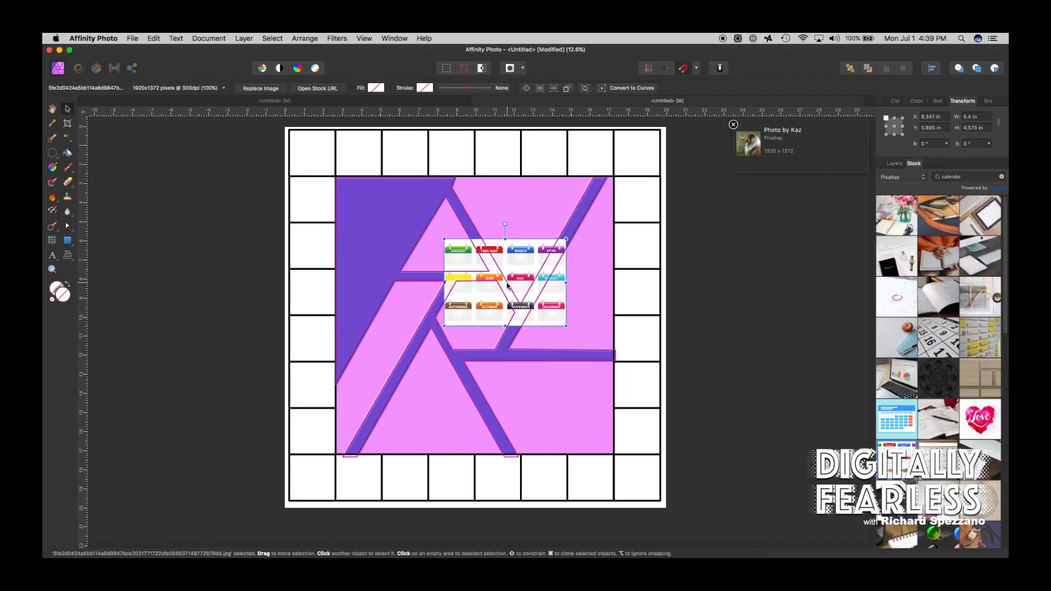
left_click(733, 124)
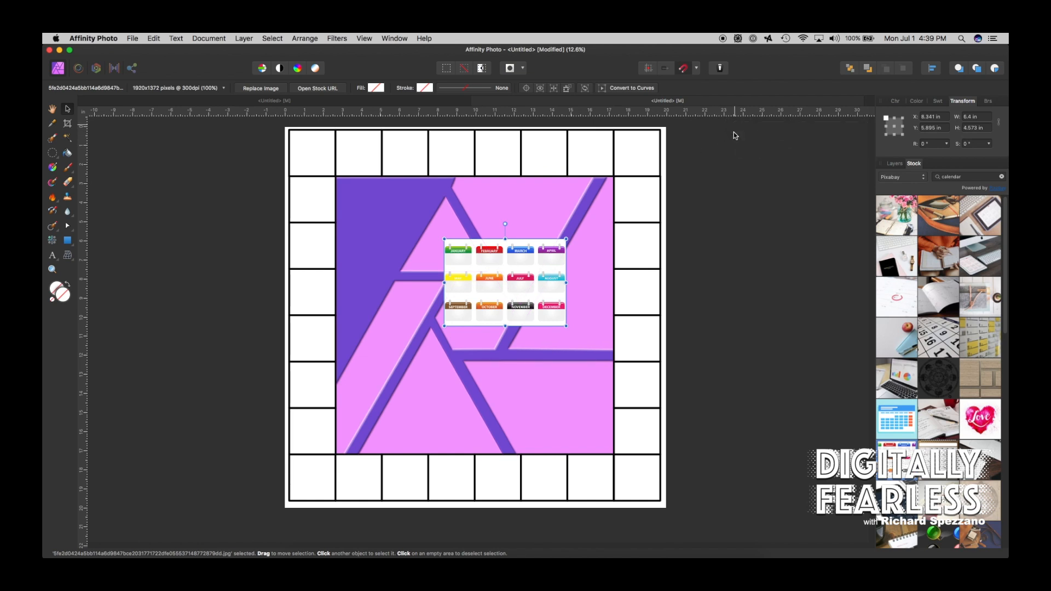
left_click(52, 269)
left_click(478, 276)
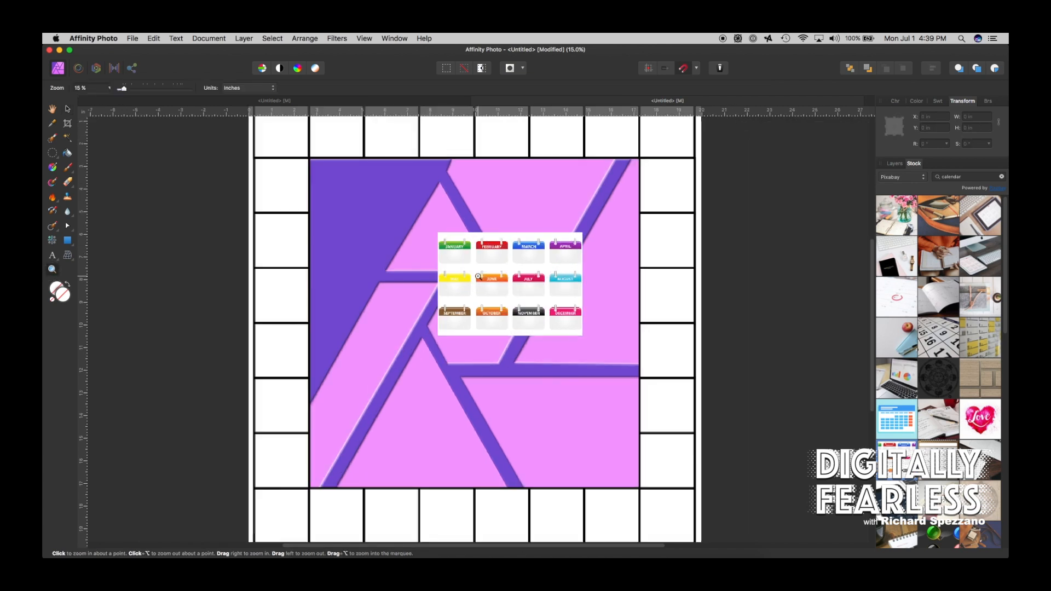
left_click(67, 109)
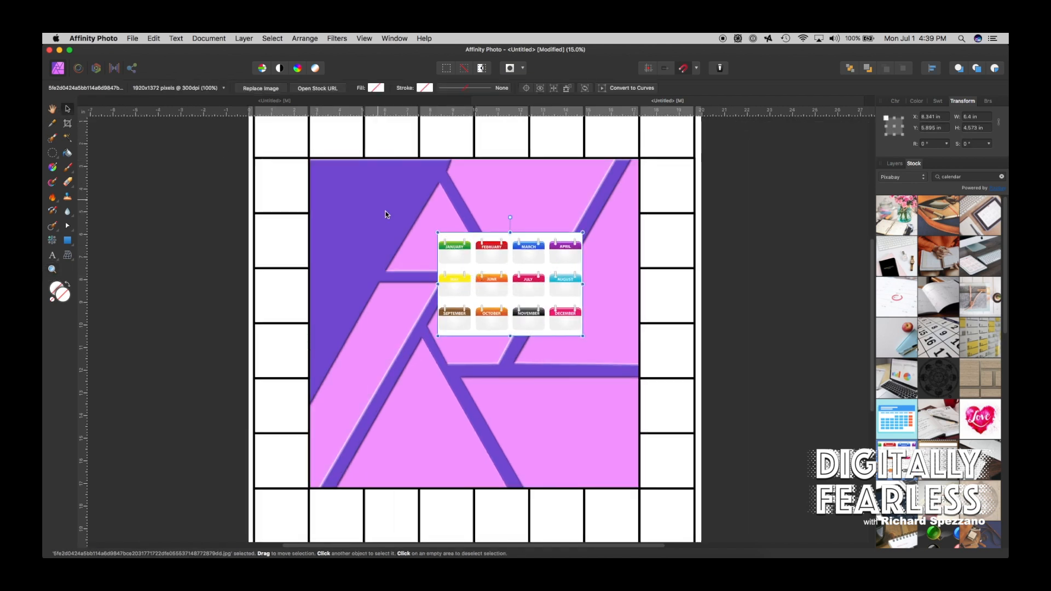
left_click_drag(437, 232, 445, 262)
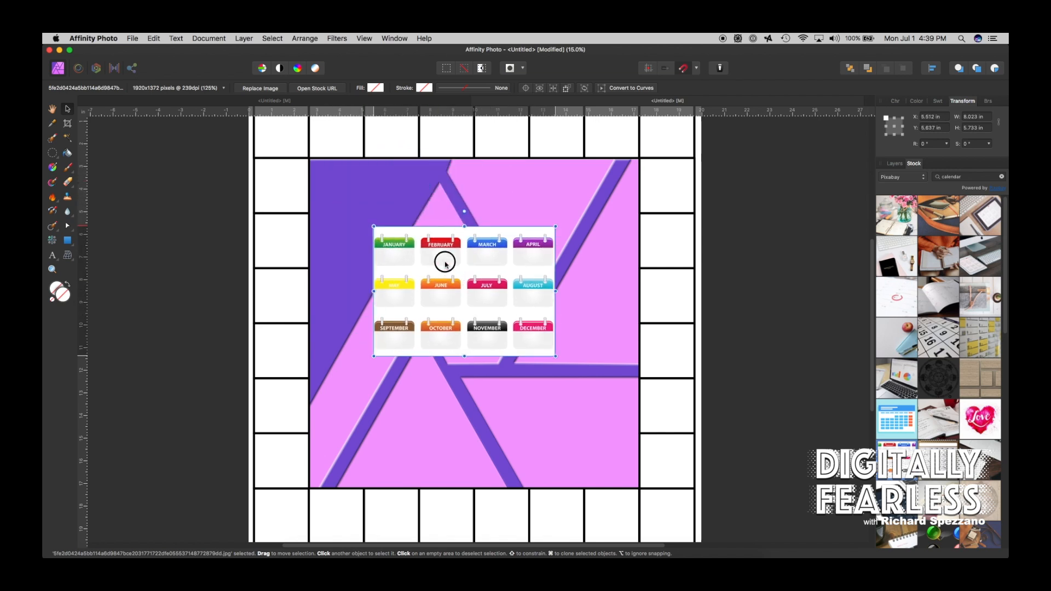
- Rasterize the calendar image and delete its white background with a flood selection, leaving only the coloured month headers
right_click(475, 260)
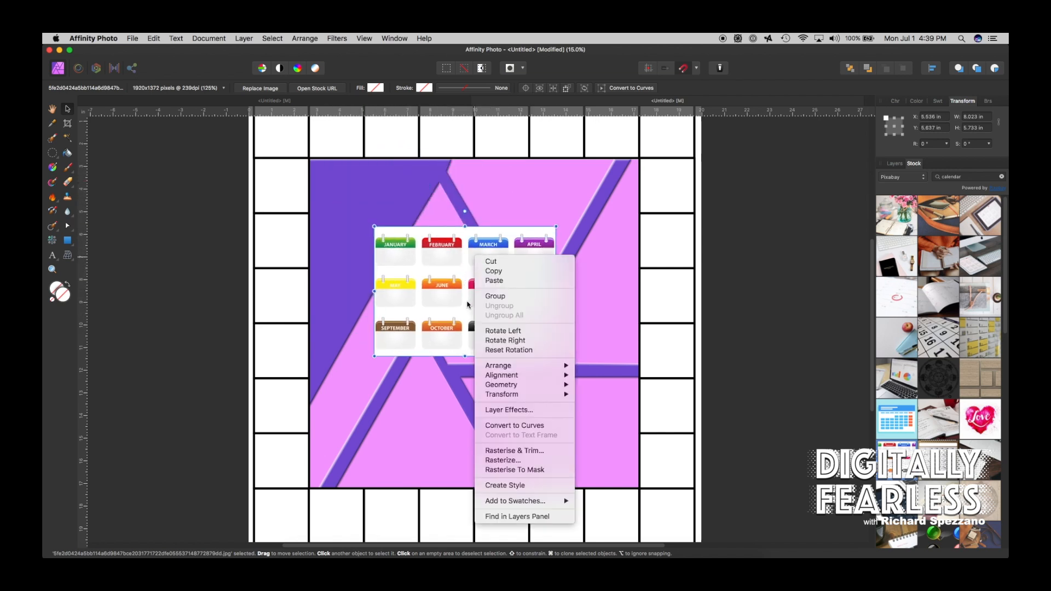
left_click(501, 462)
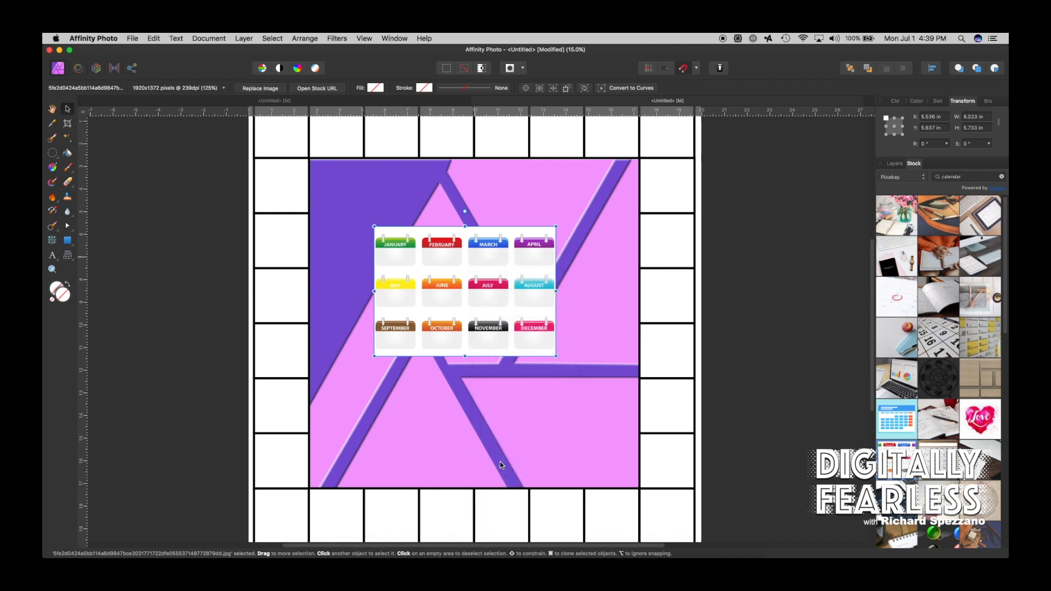
left_click(67, 137)
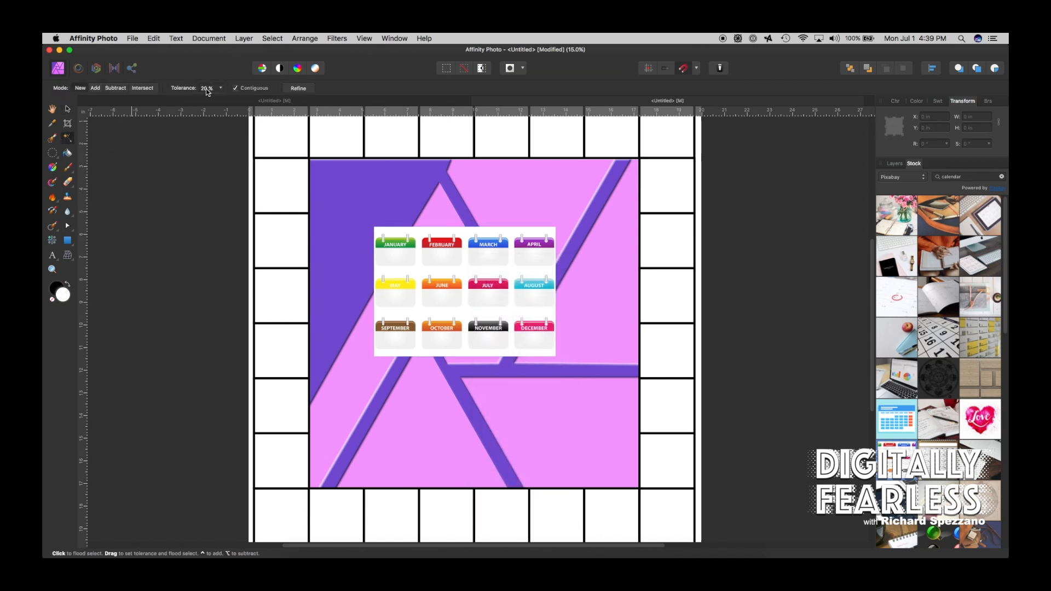
left_click(417, 233)
key("Delete")
left_click(67, 109)
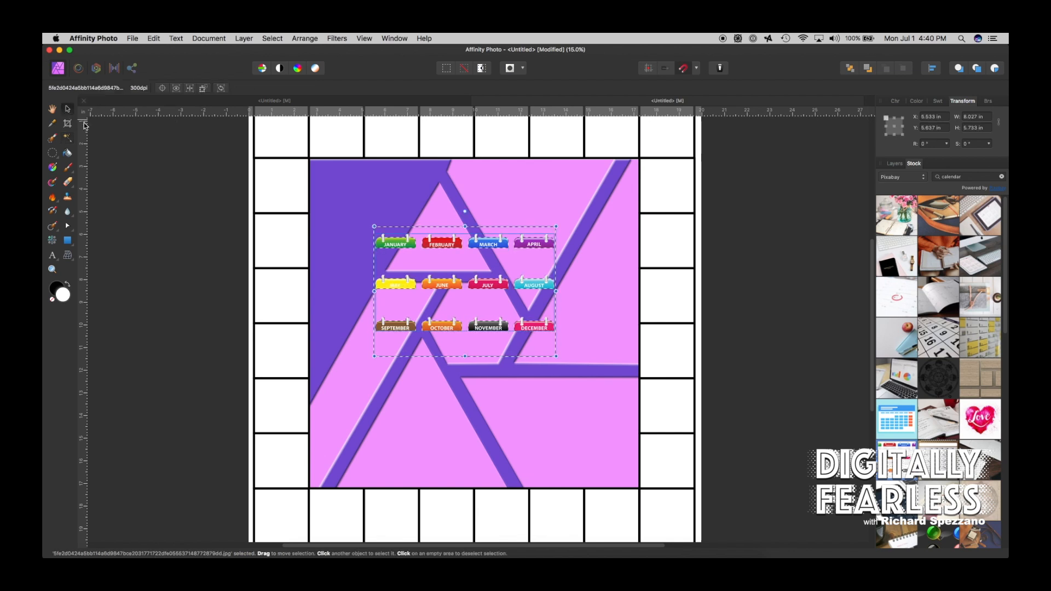
key("super+d")
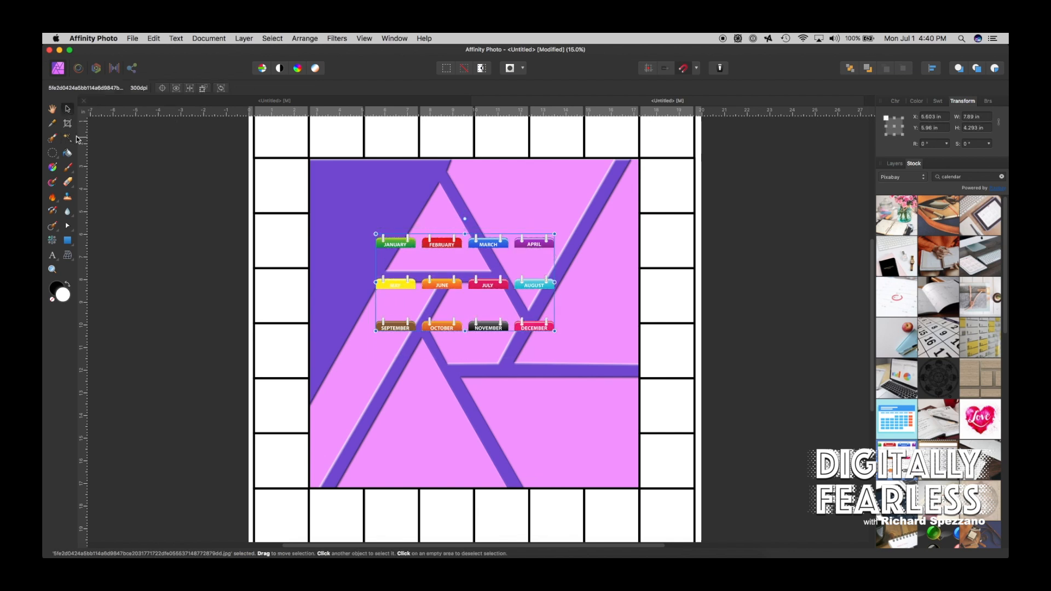
- Move the month headers image to about X 3.88 in, Y 4.25 in within the logo and show the layer list
left_click_drag(397, 242, 353, 200)
scroll(448, 215, "up", 3)
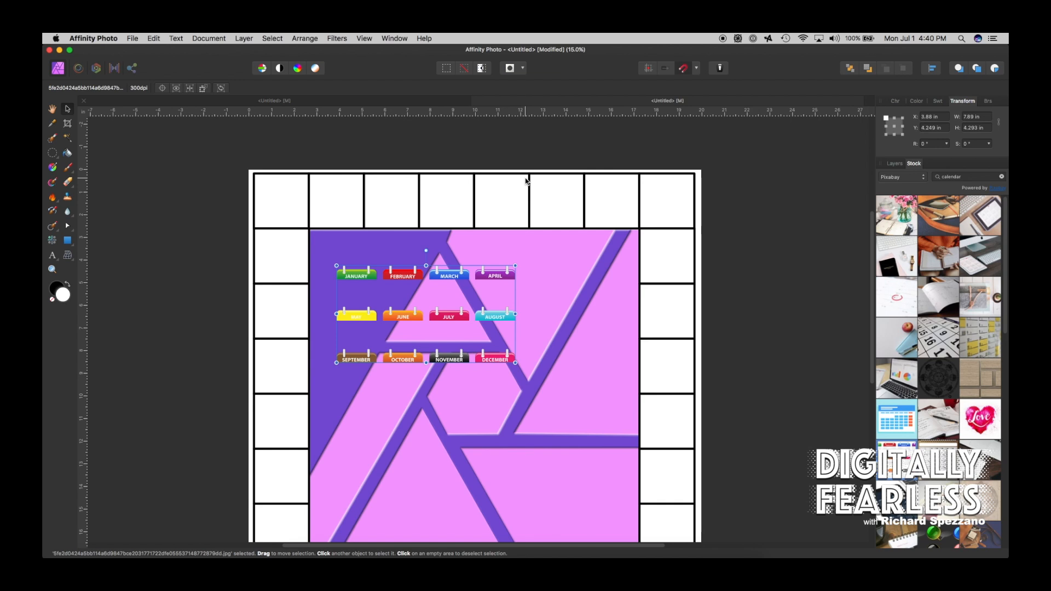
left_click(896, 164)
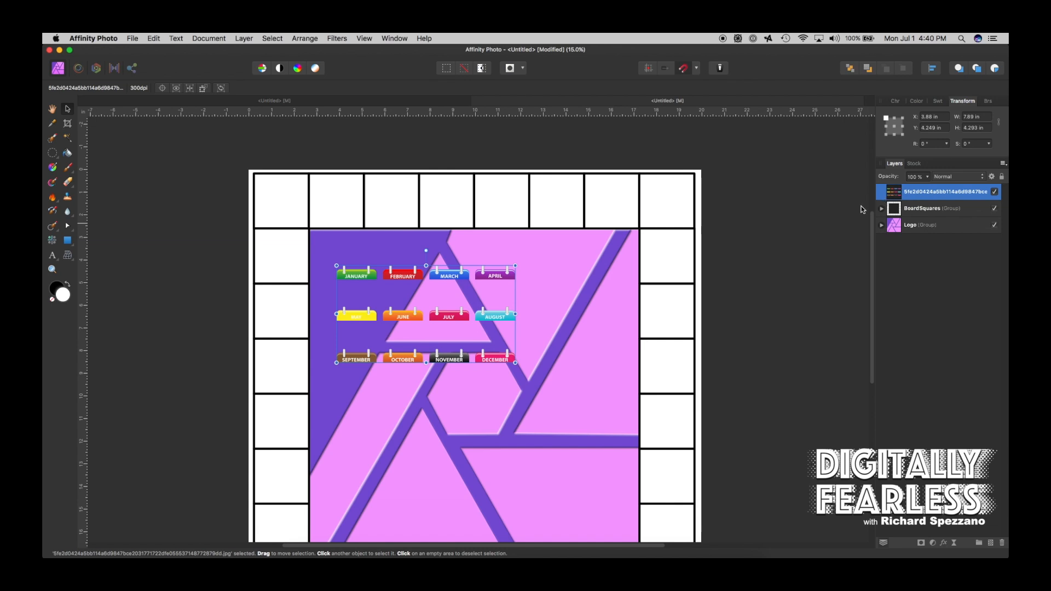
- Copy the January header to its own layer with a rectangular marquee and place it at the top of the upper row's second square
left_click(57, 155)
left_click(109, 155)
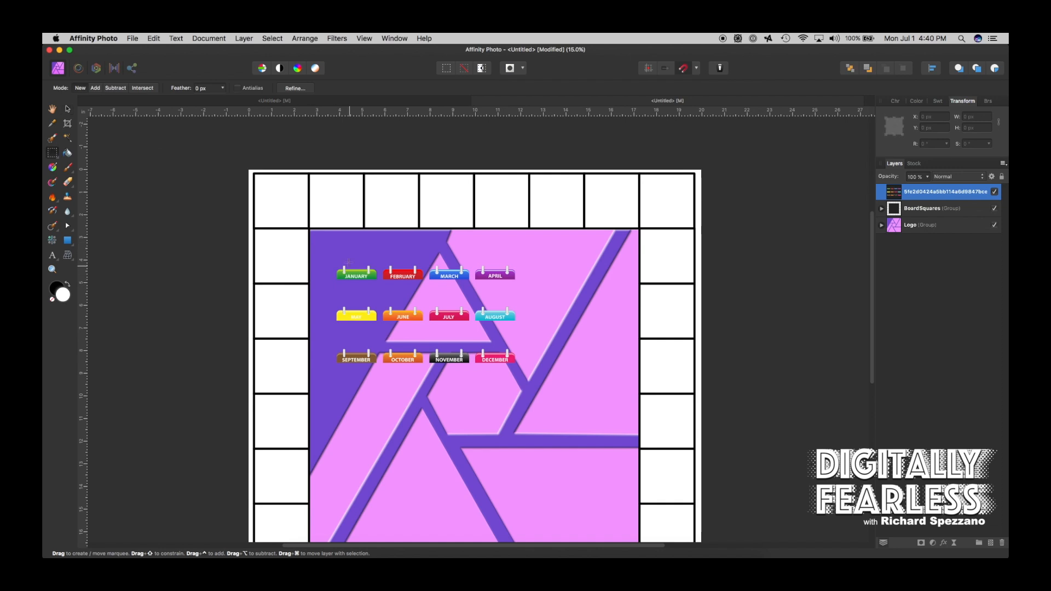
left_click_drag(331, 254, 379, 287)
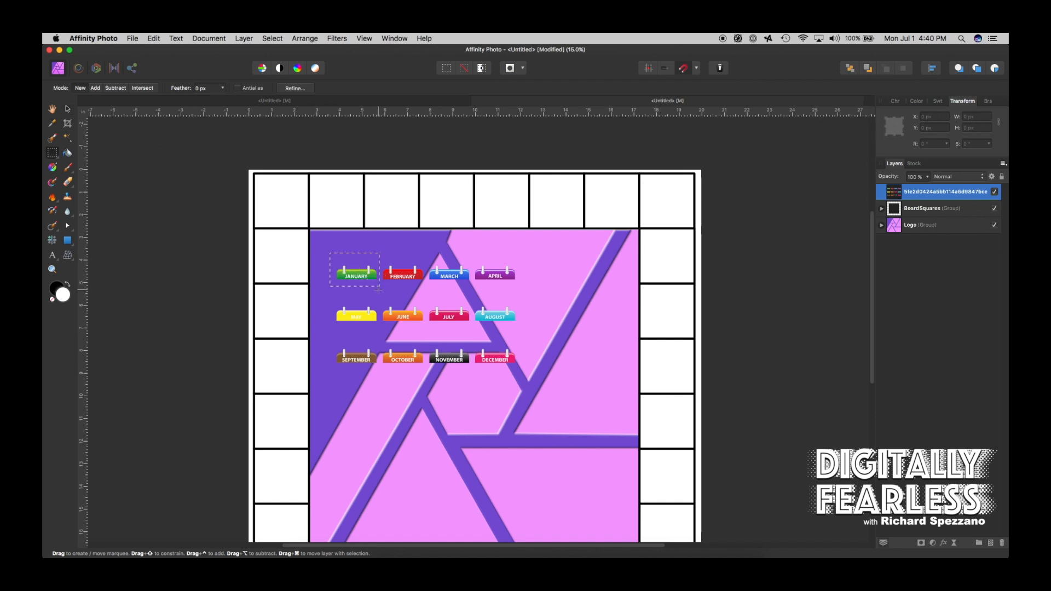
left_click(69, 110)
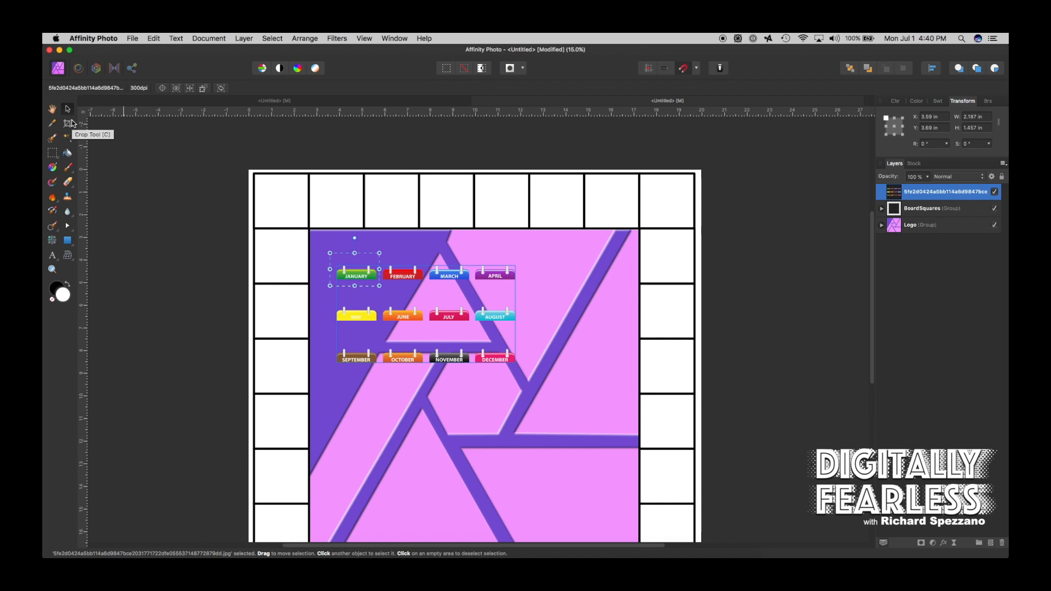
key("super+j")
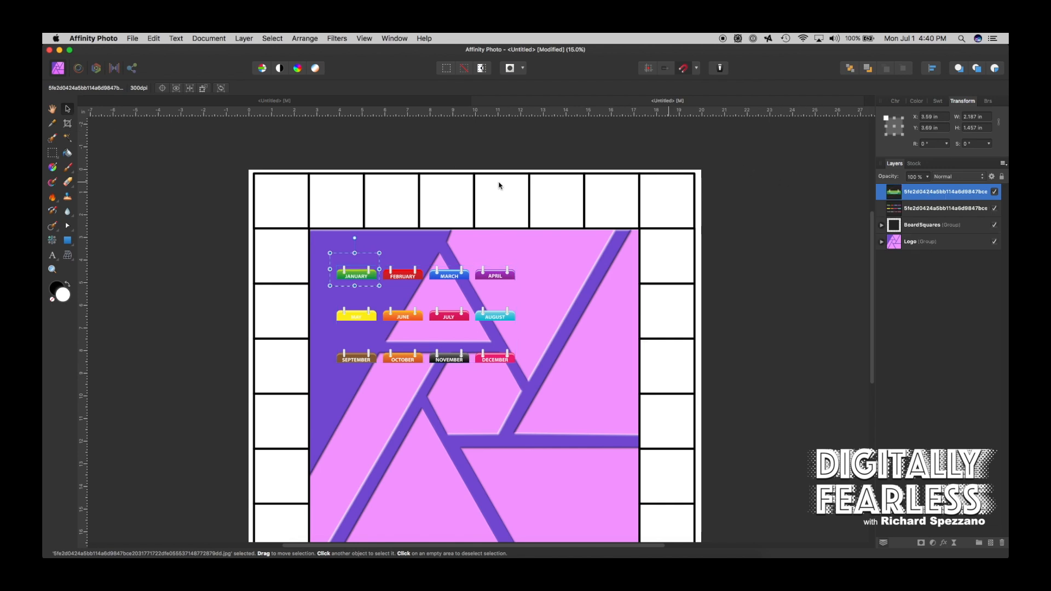
left_click(99, 169)
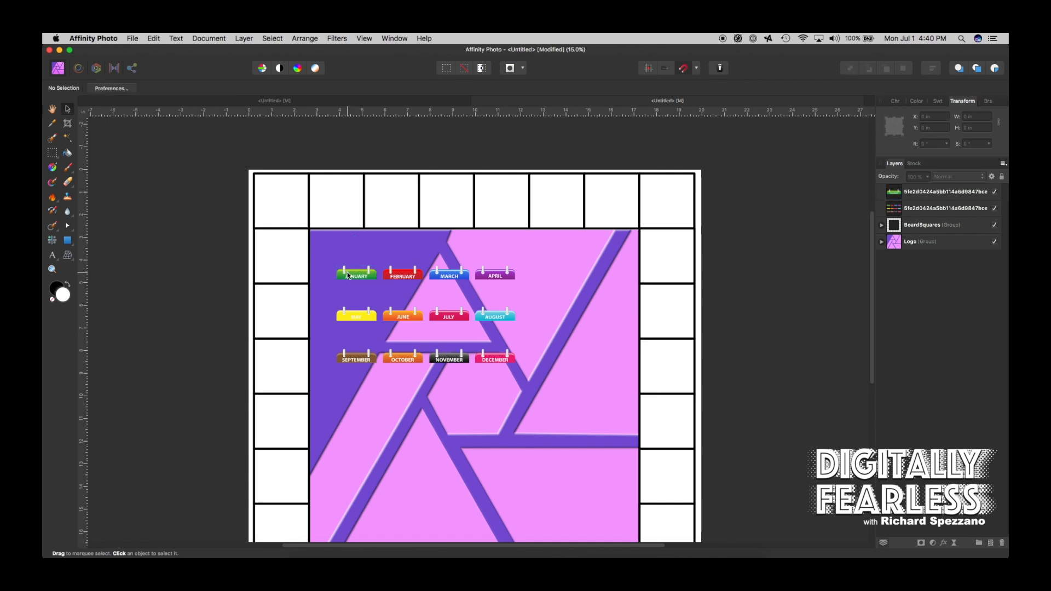
left_click_drag(332, 274, 329, 186)
left_click(196, 189)
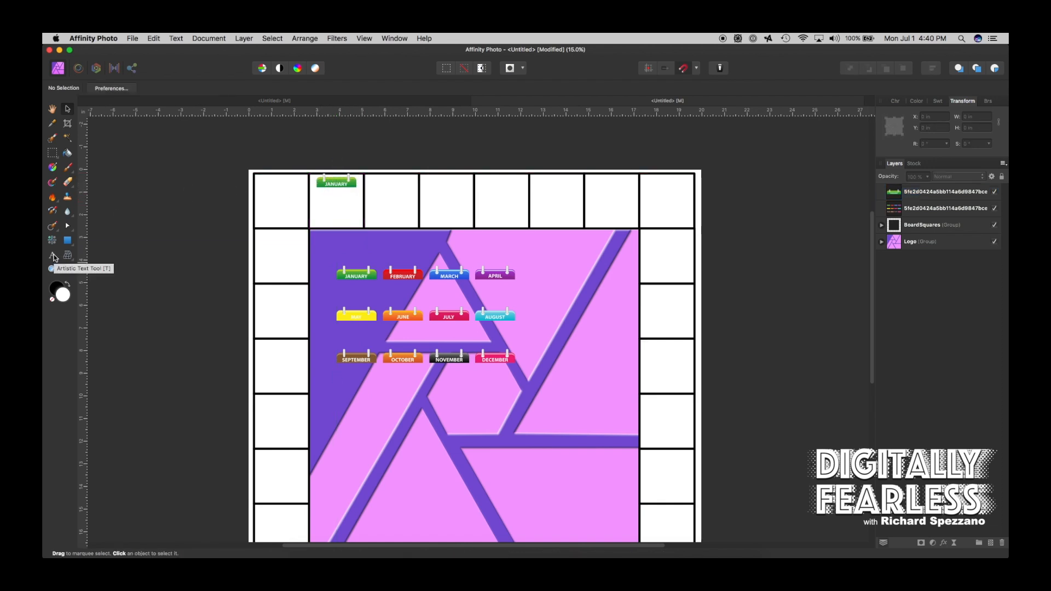
- Add artistic text reading "Photoshop User" and "Pay $10" on two lines below the January header in its square
key("super+plus")
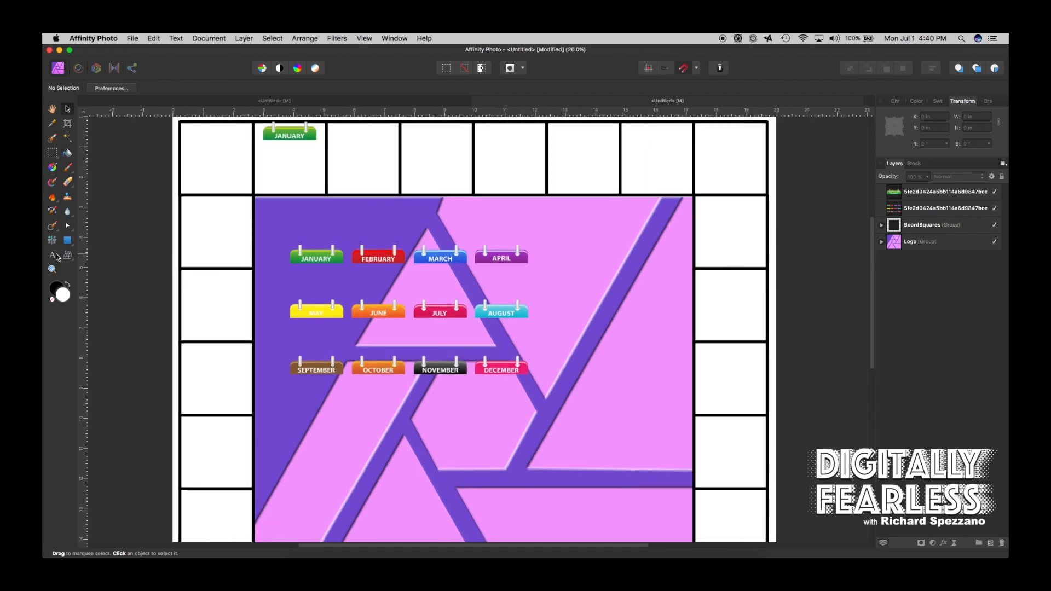
left_click_drag(234, 197, 296, 277)
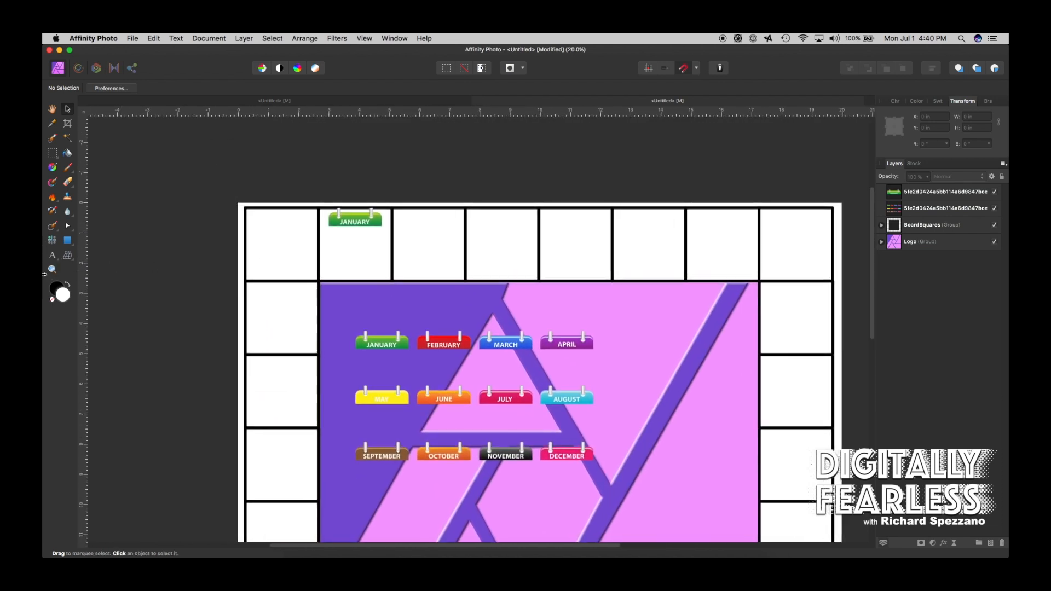
left_click(50, 257)
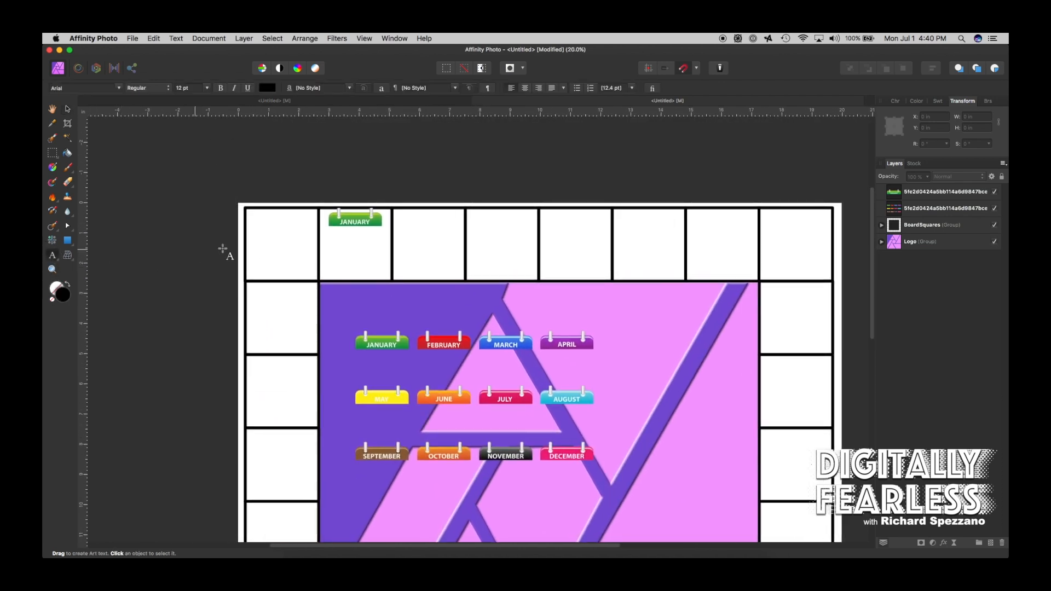
left_click(327, 232)
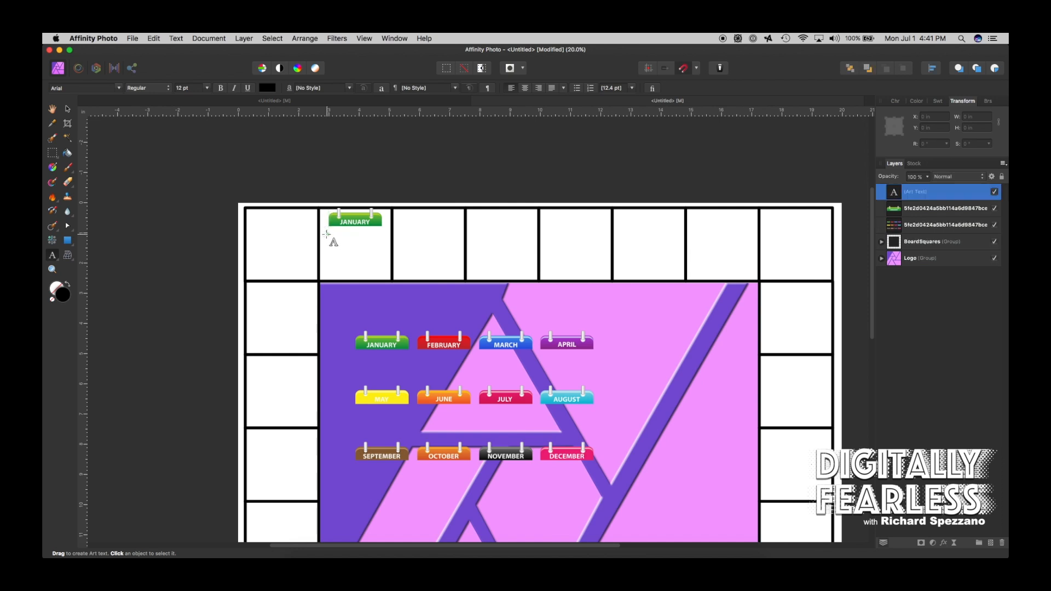
type("Ph")
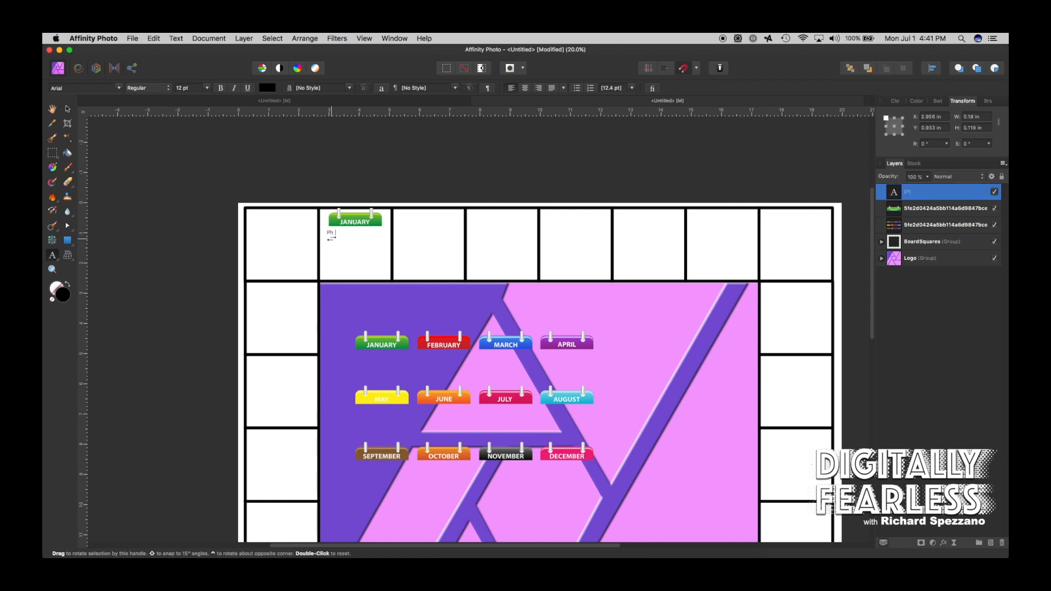
type("otos")
type("hop User ")
type("Pay $10")
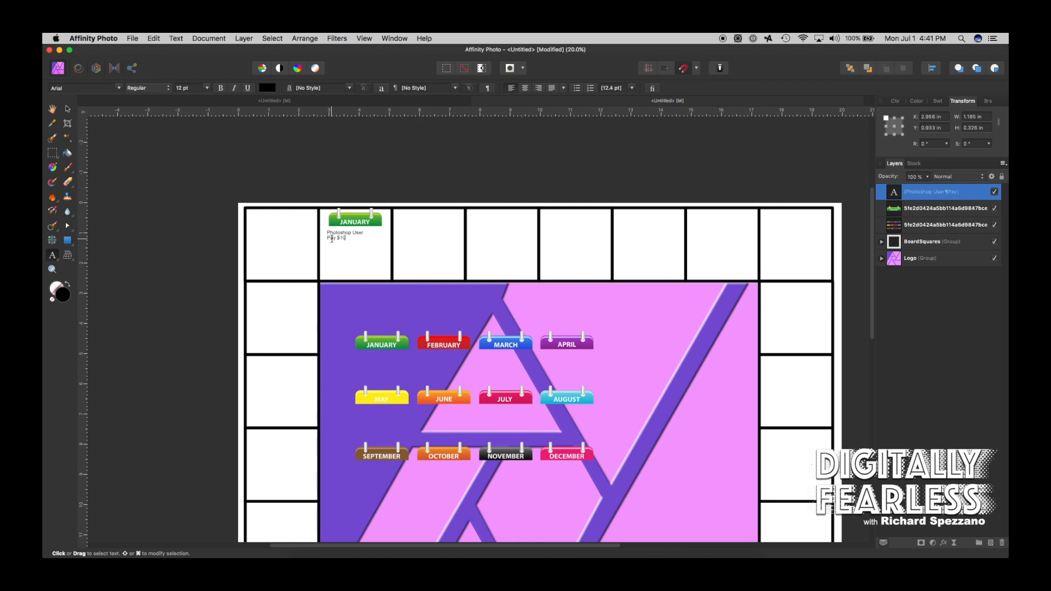
- Break the January text into four lines: "Photoshop", "User", "Pay" and "$10"
key("Escape")
left_click(338, 238)
key("Return")
key("Escape")
left_click(352, 233)
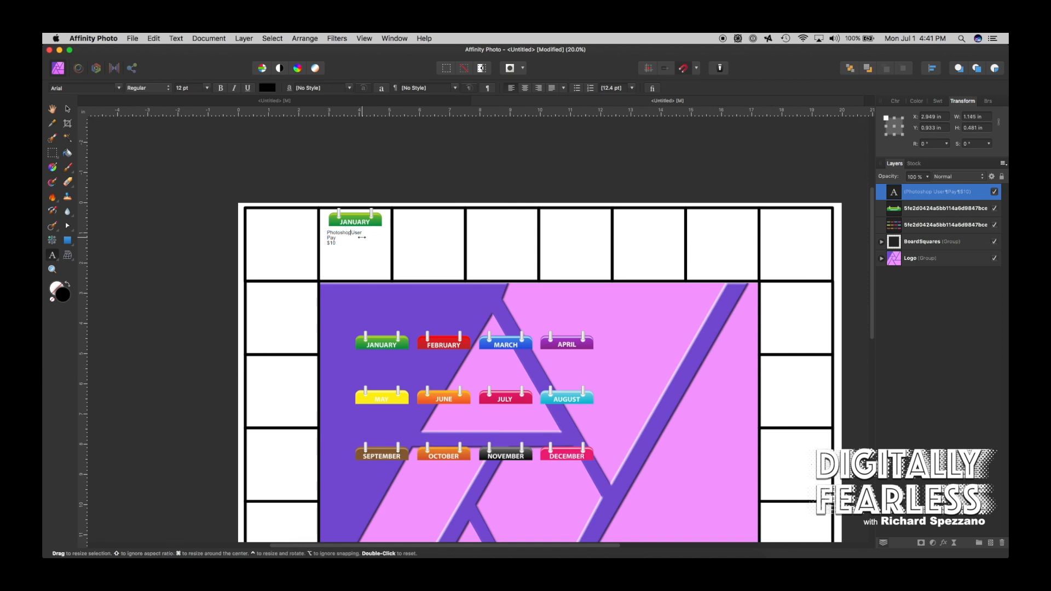
key("Return")
- Format the January text as centred, bold, 24 pt and centre it beneath the January header
left_click(68, 110)
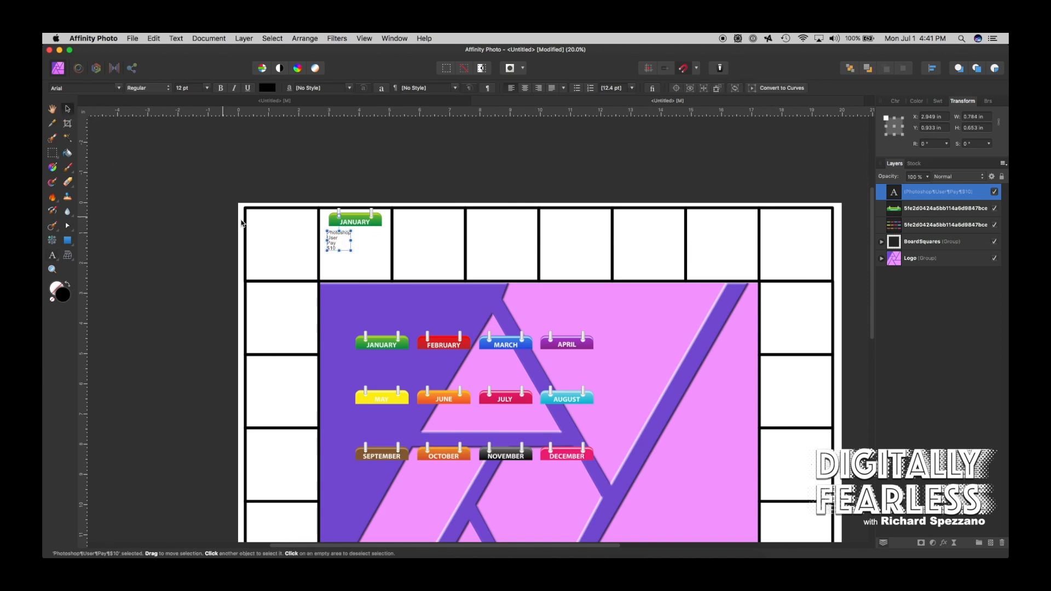
left_click(527, 90)
left_click(220, 88)
left_click(207, 88)
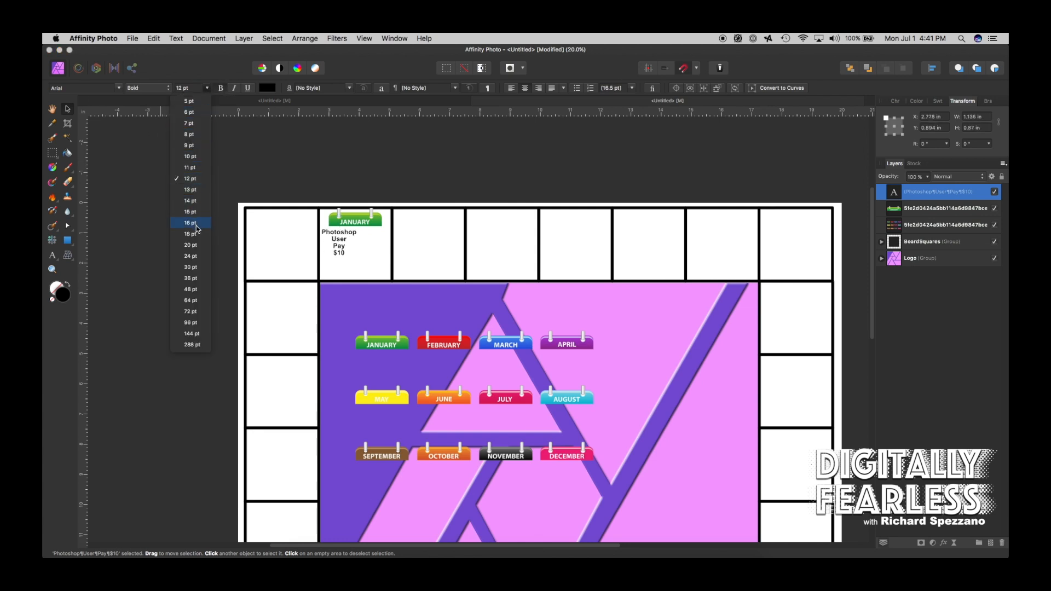
left_click(198, 257)
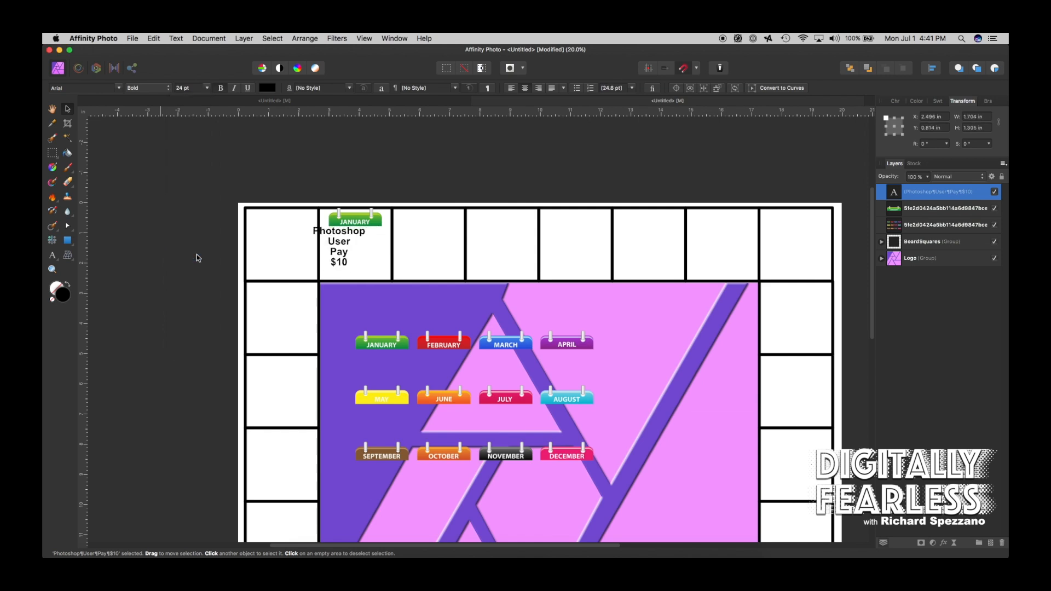
mouse_move(342, 248)
left_mouse_down()
mouse_move(365, 247)
mouse_move(353, 237)
mouse_move(351, 248)
left_mouse_up()
left_click(143, 172)
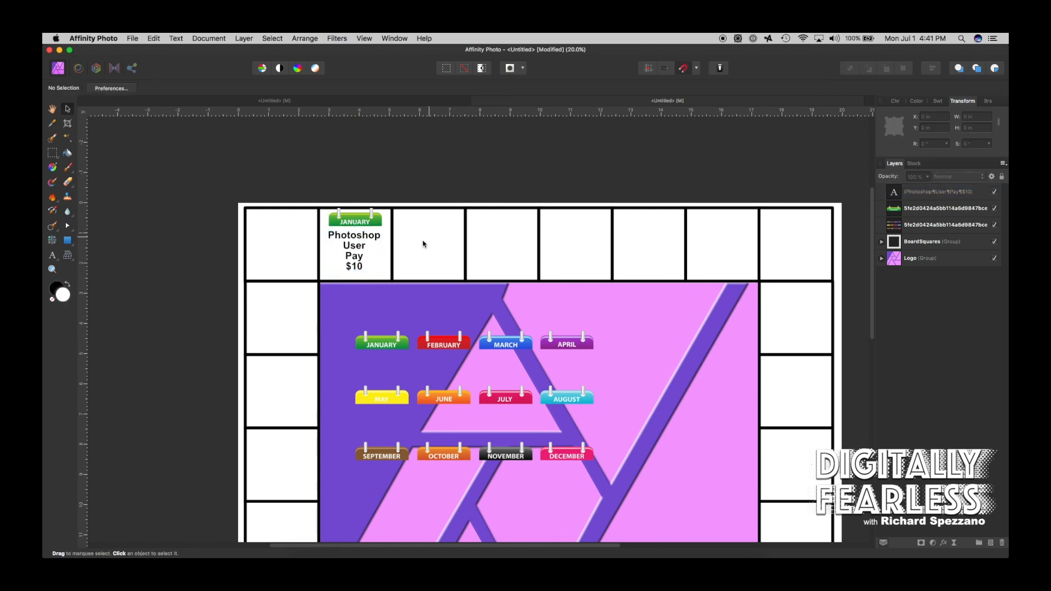
- Copy the February header to its own layer with a rectangular marquee and place it at the top of the upper row's fourth square
left_click(433, 347)
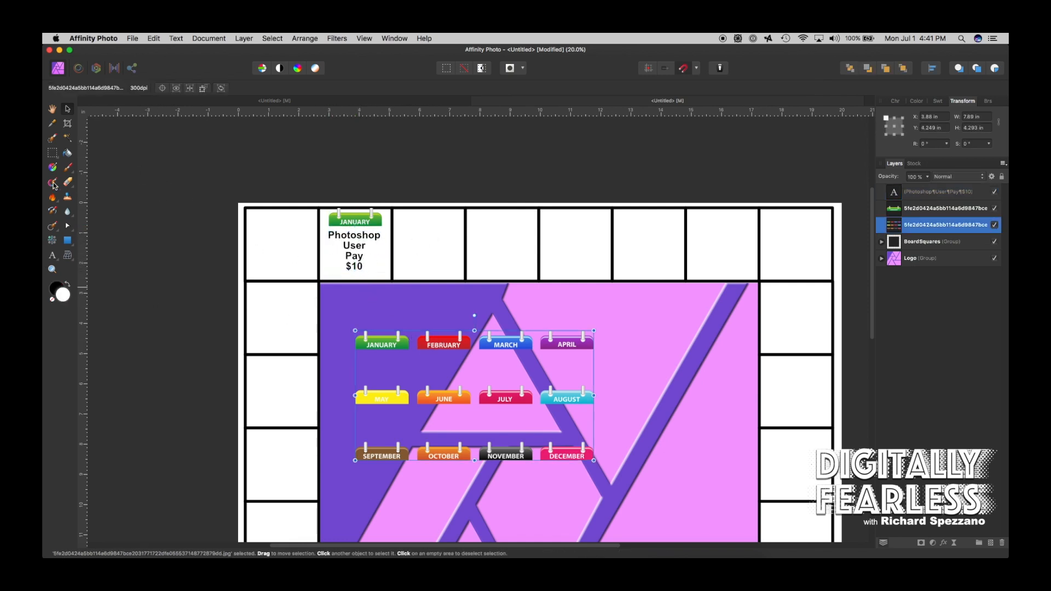
left_click(53, 155)
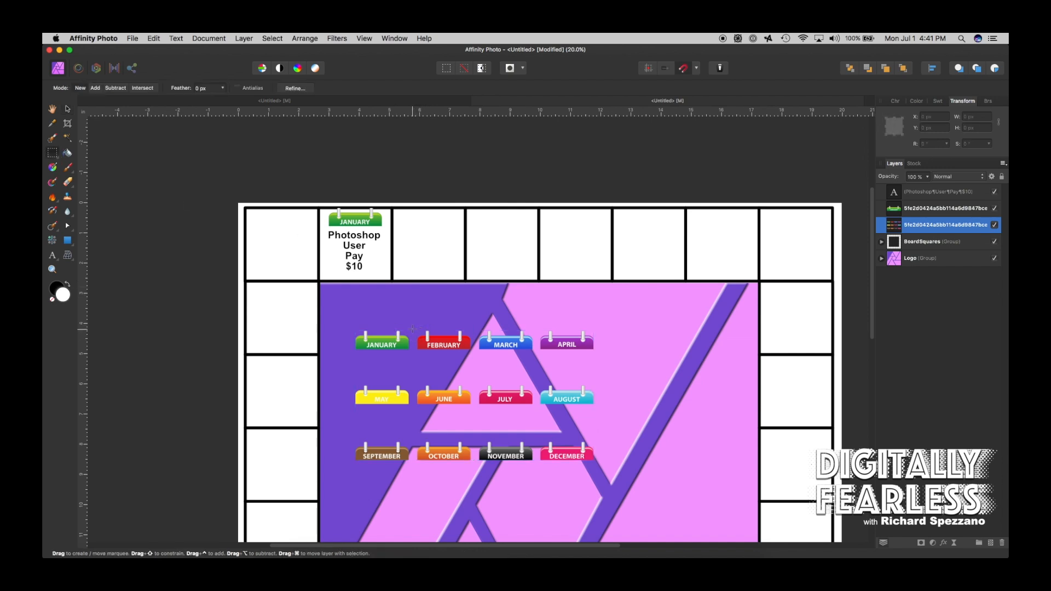
left_click_drag(413, 328, 475, 361)
key("super+c")
key("super+v")
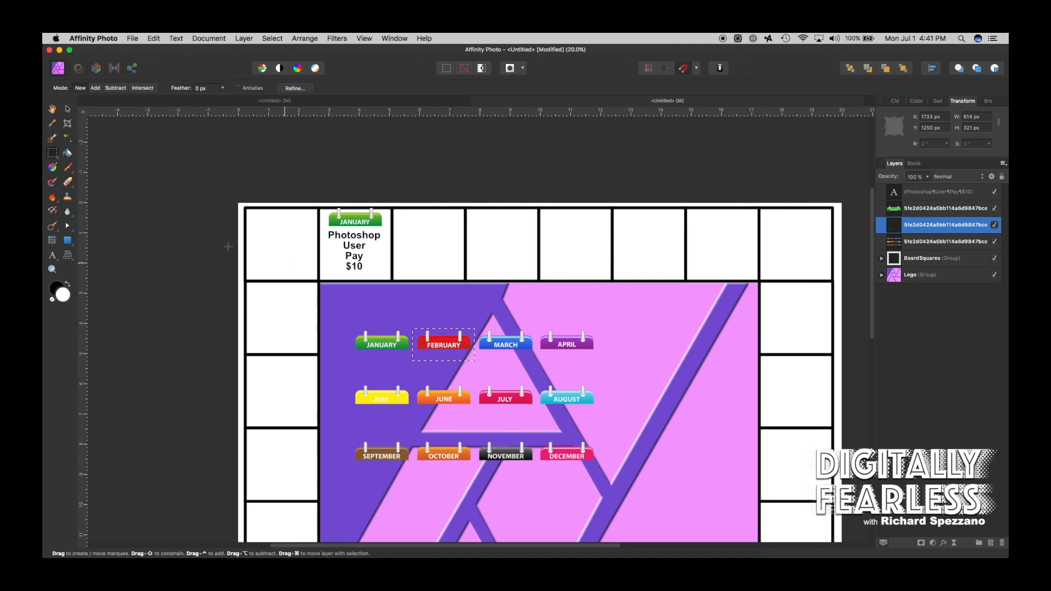
key("v")
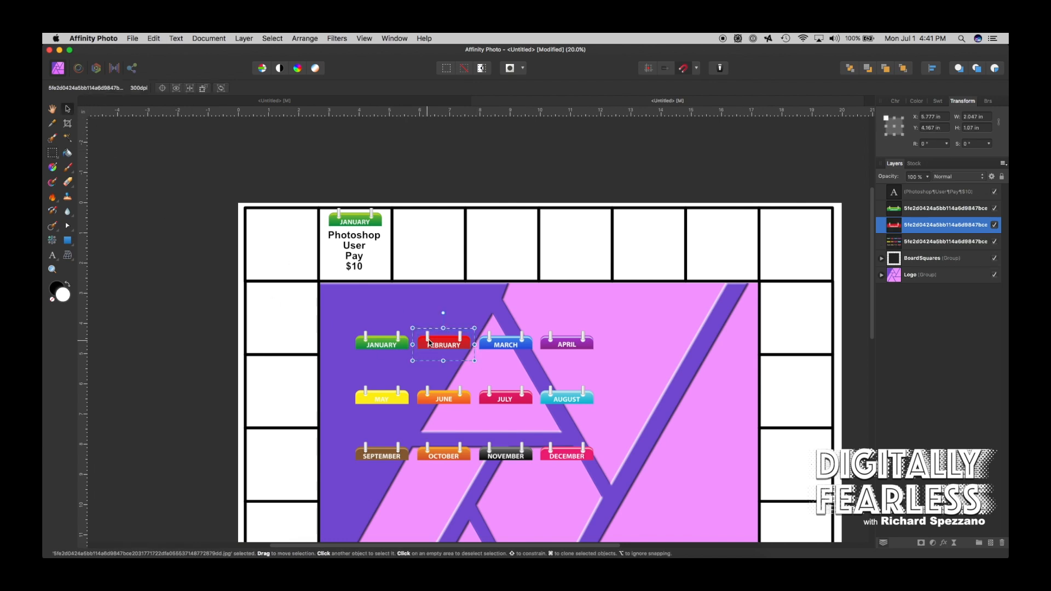
left_click_drag(442, 342, 495, 223)
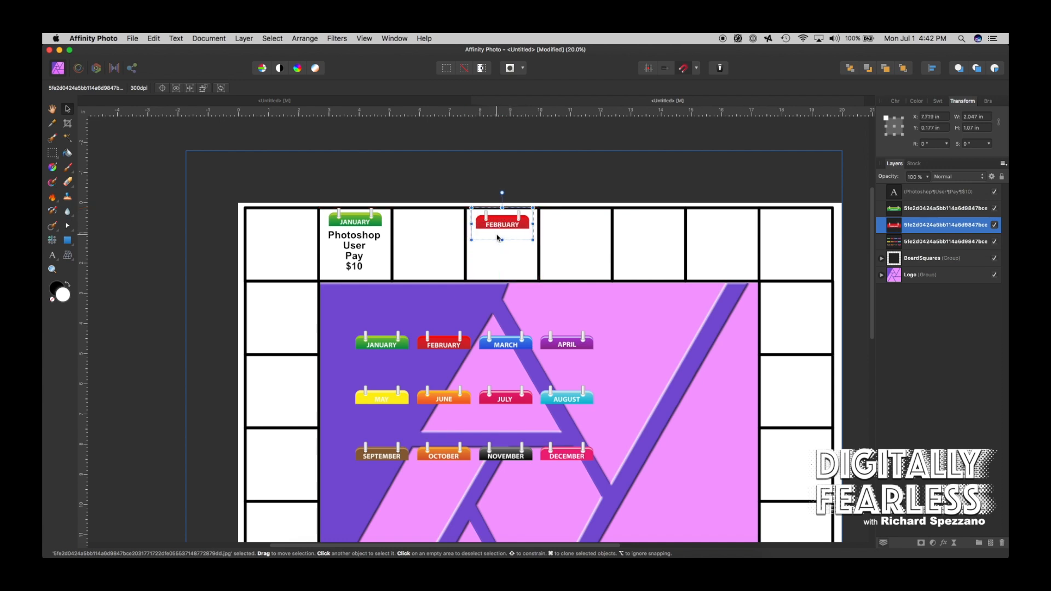
left_click_drag(495, 227, 492, 223)
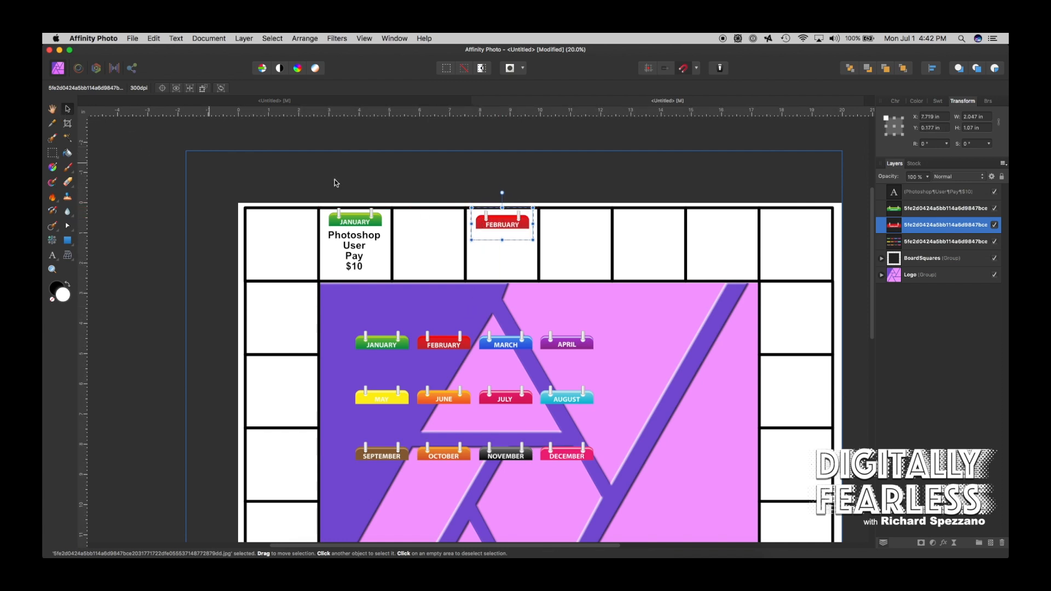
left_click(470, 175)
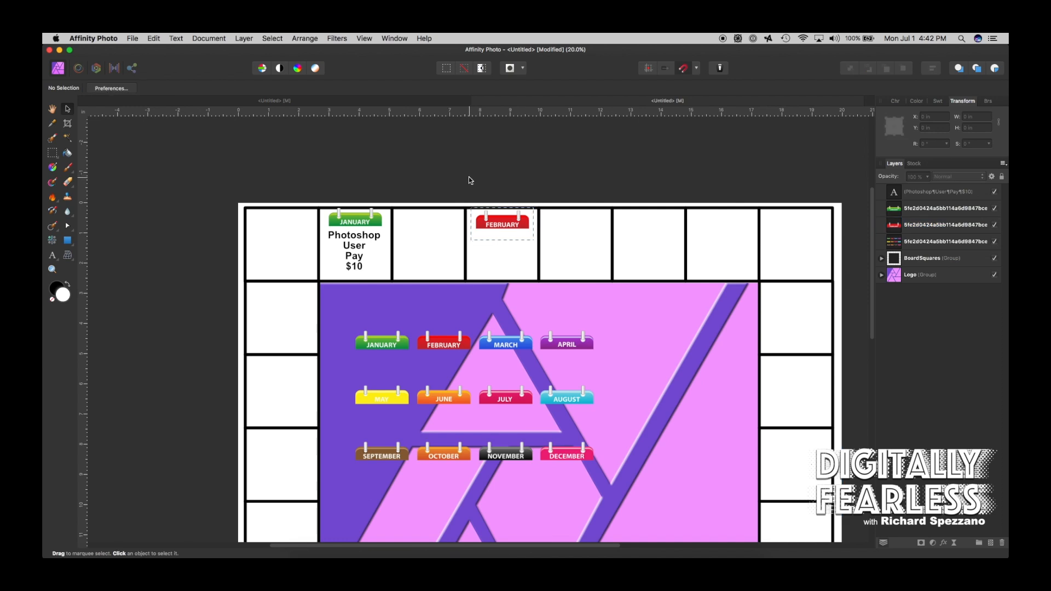
- Copy the March header to its own layer with a rectangular marquee and place it at the top of the upper row's sixth square
left_click(520, 346)
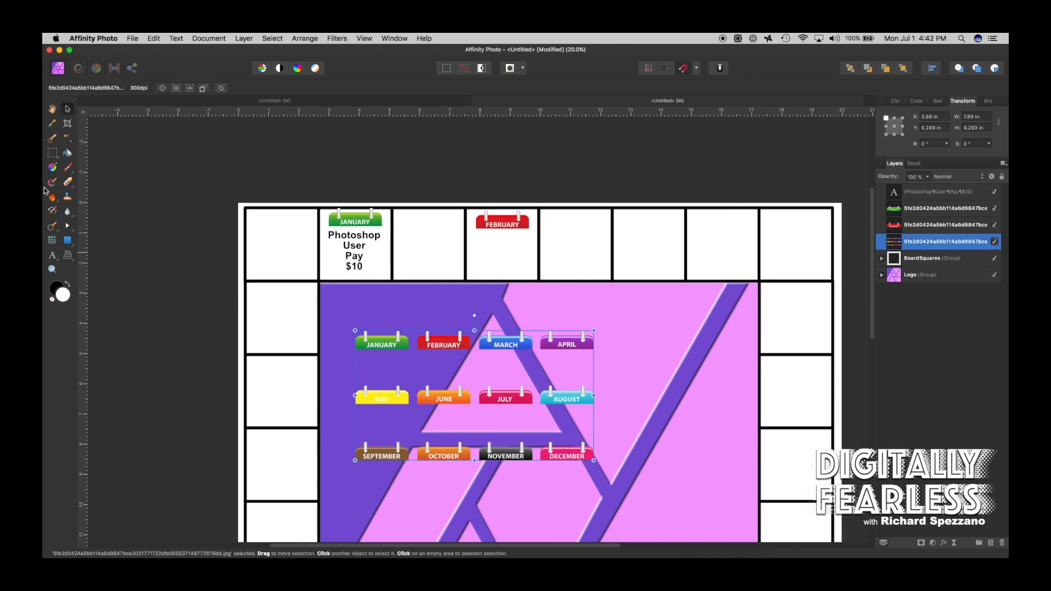
left_click(54, 153)
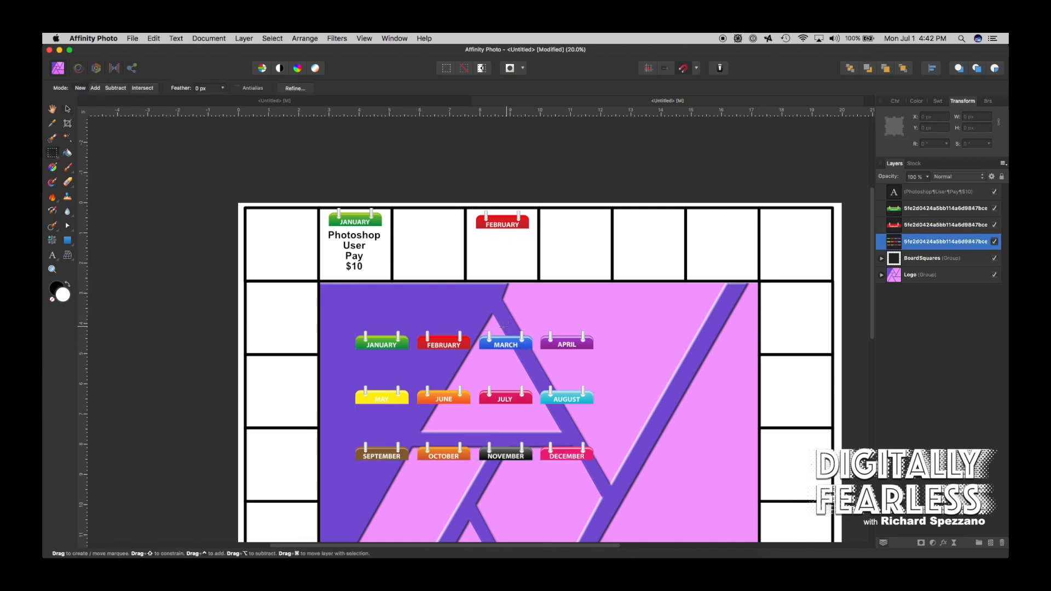
left_click_drag(474, 328, 534, 362)
left_click(68, 110)
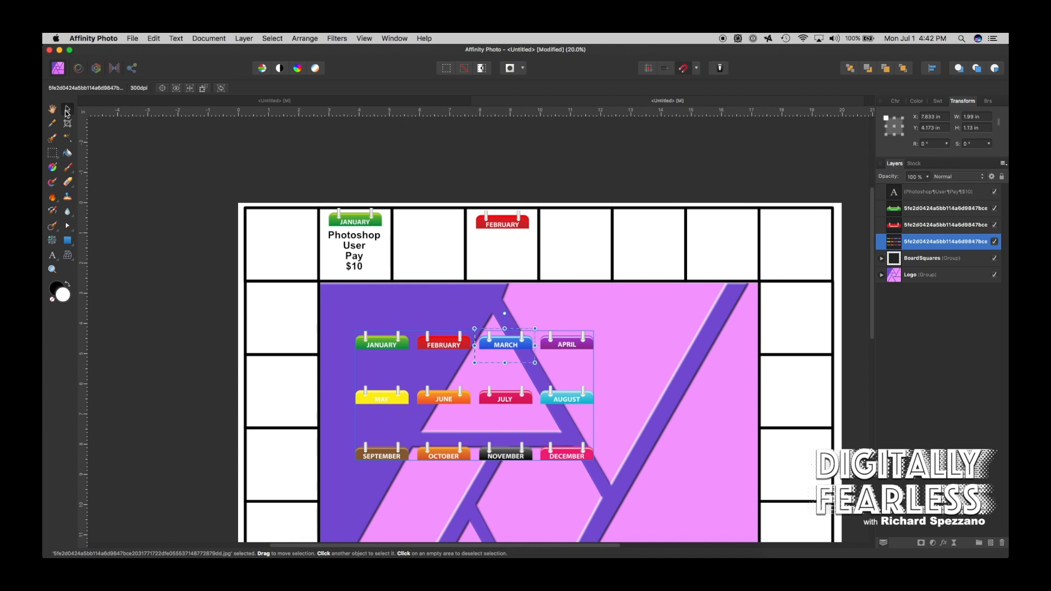
key("super+v")
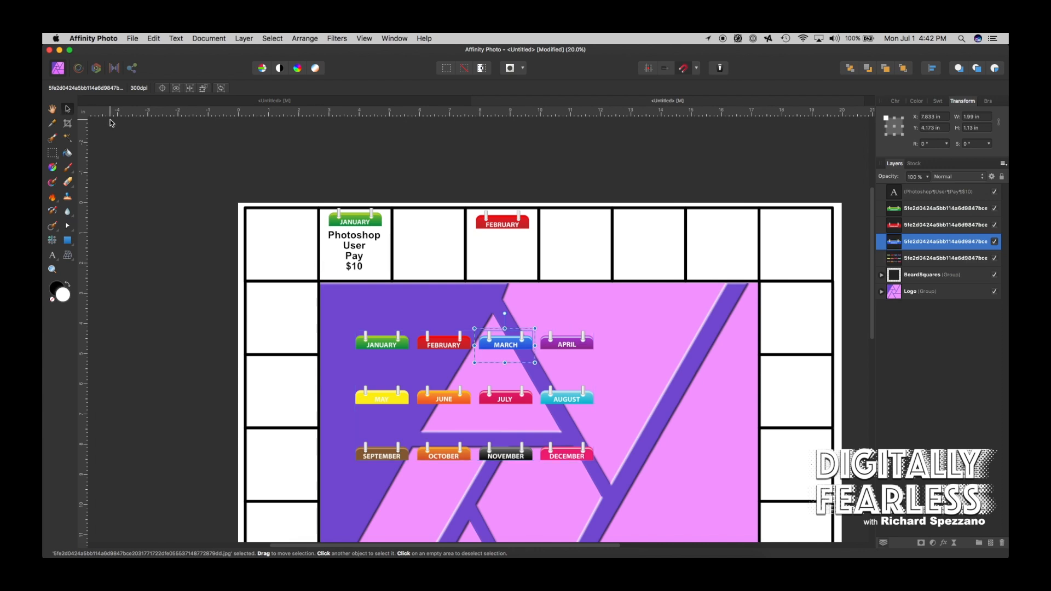
key("super+d")
left_click_drag(519, 347, 659, 223)
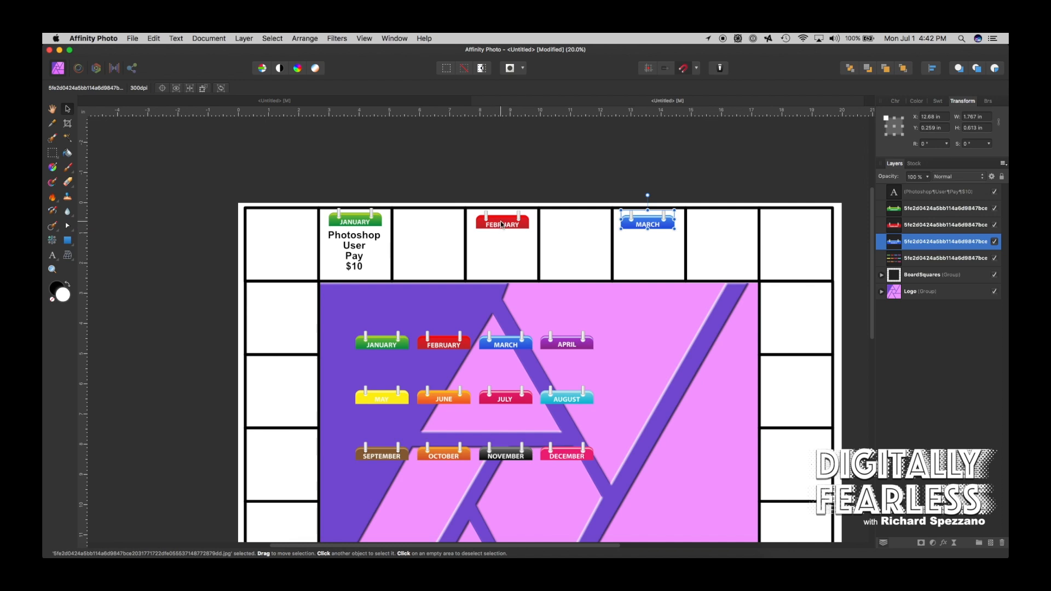
- Align the top edges of the placed January, February and March headers to the selection bounds and fine-tune their vertical position
left_click(501, 223, "shift")
left_click(355, 219, "shift")
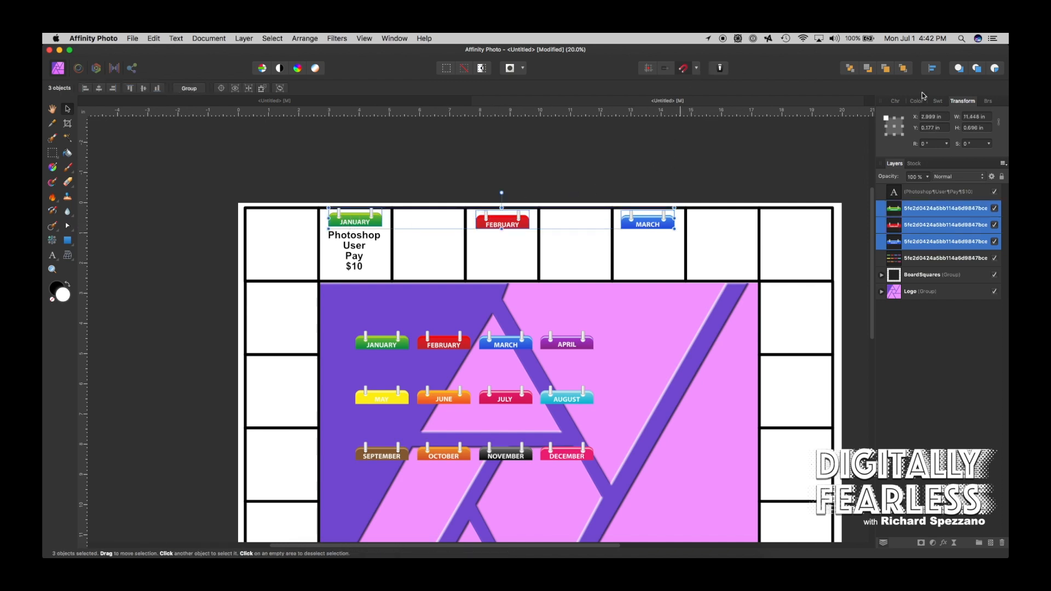
left_click(932, 70)
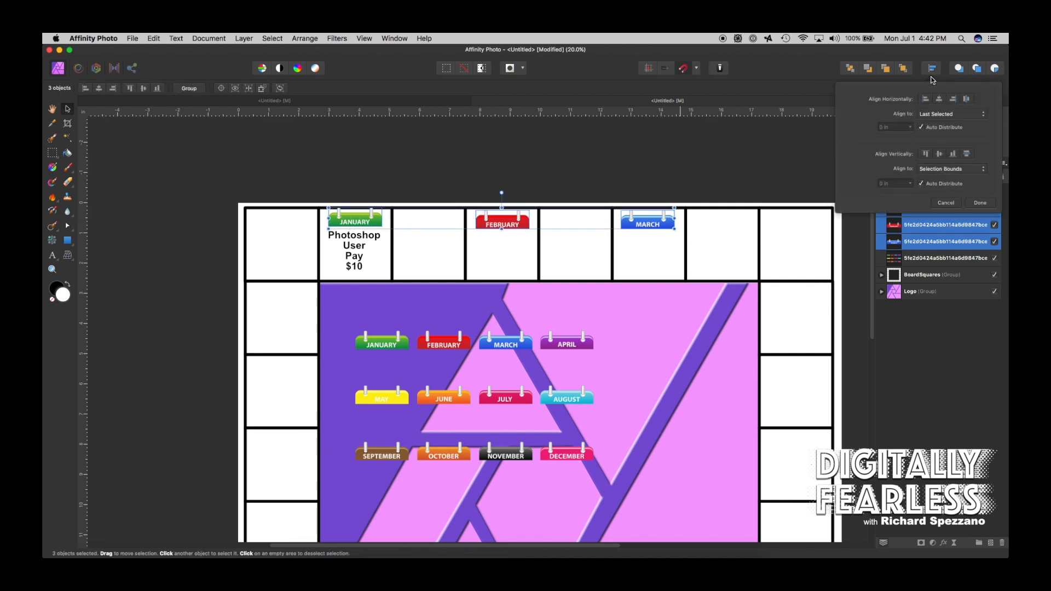
left_click(927, 156)
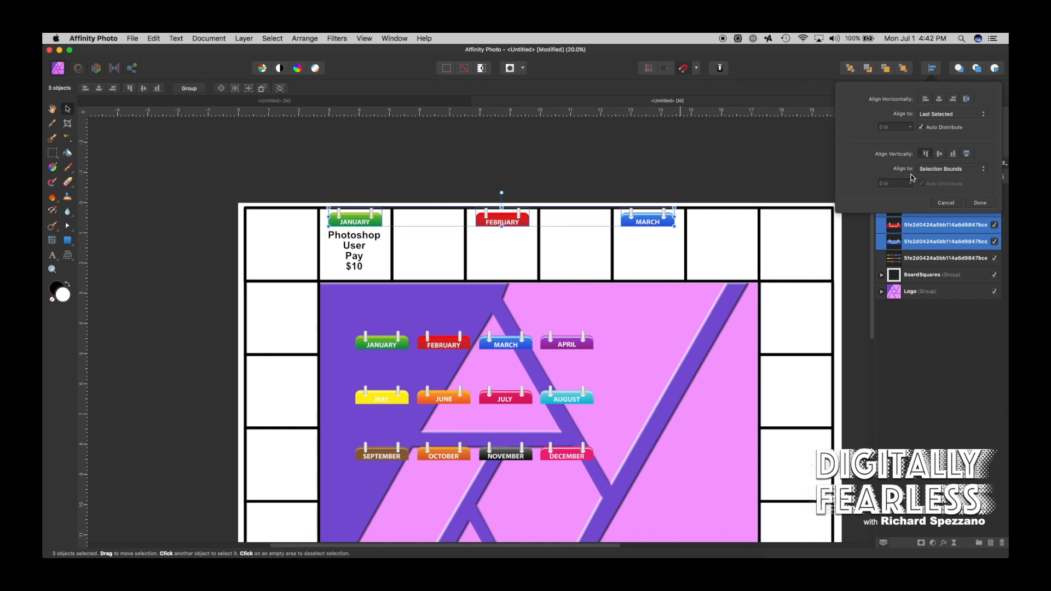
key("super+z")
key("Up")
key("Up")
key("Up")
key("Down")
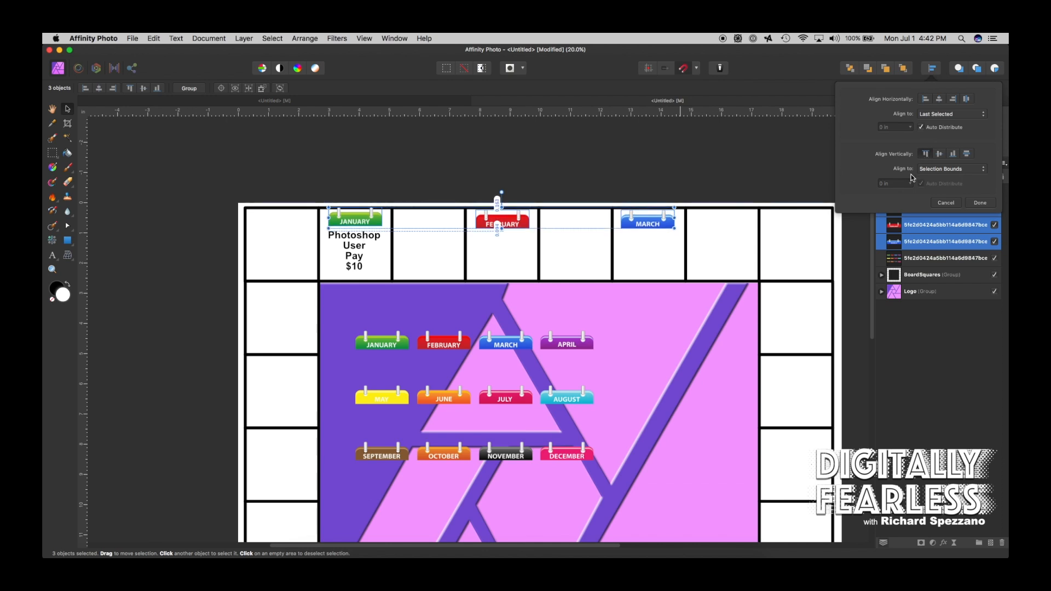
key("Up")
key("Down")
key("Down")
key("Down")
key("Down")
key("Up")
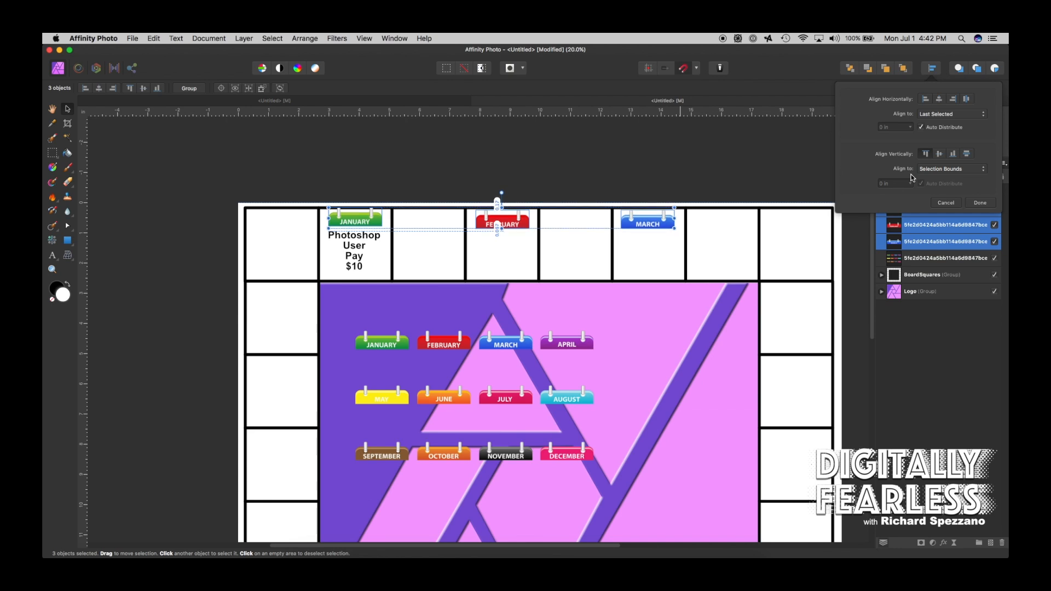
left_click(682, 195)
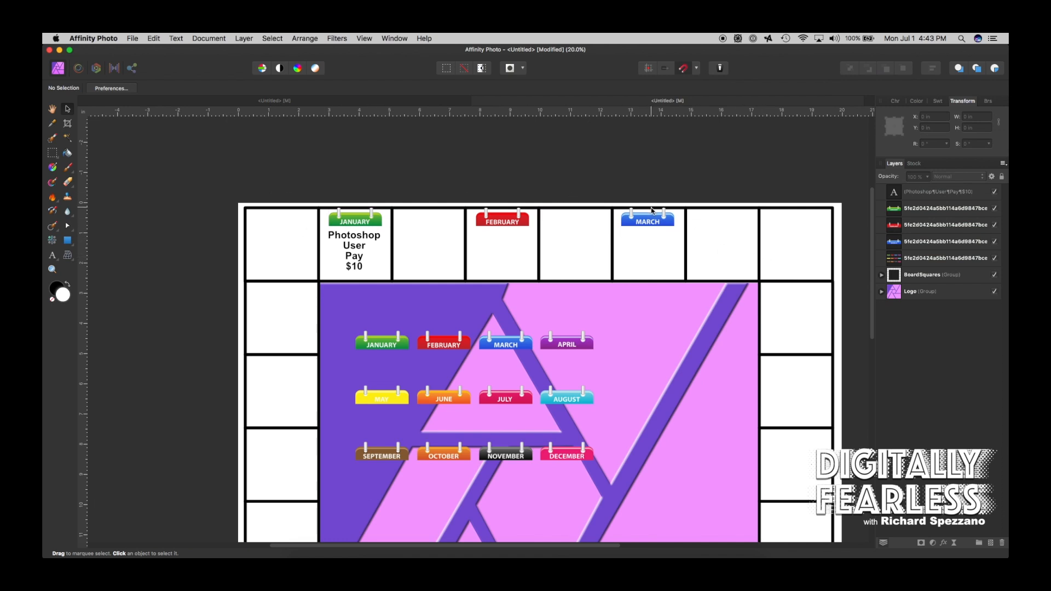
- Duplicate the January square's text and place the copy beneath the February header
left_click(362, 250)
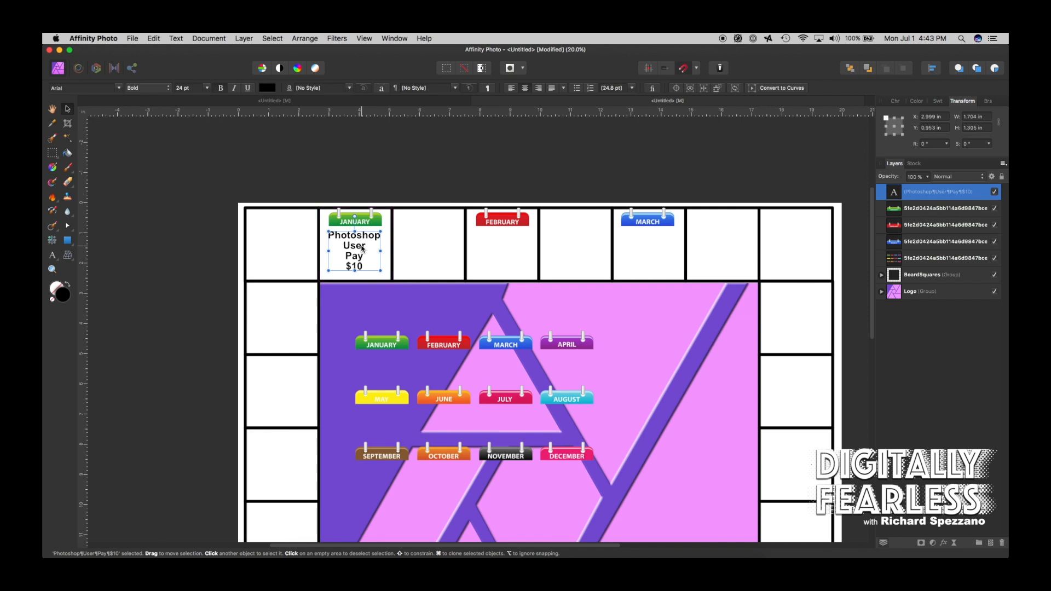
left_click_drag(360, 251, 503, 257)
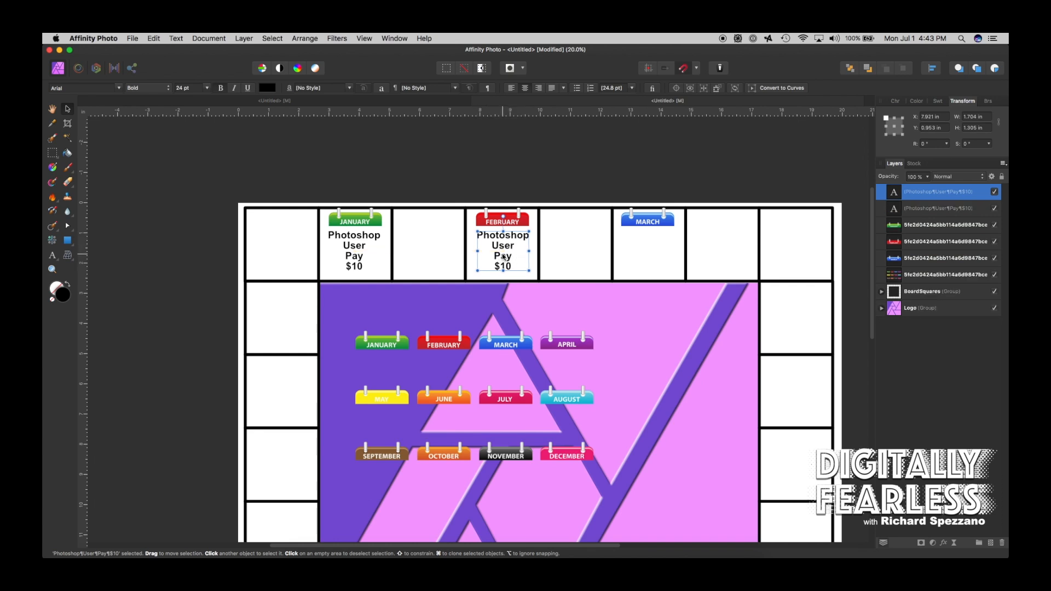
left_click(503, 249)
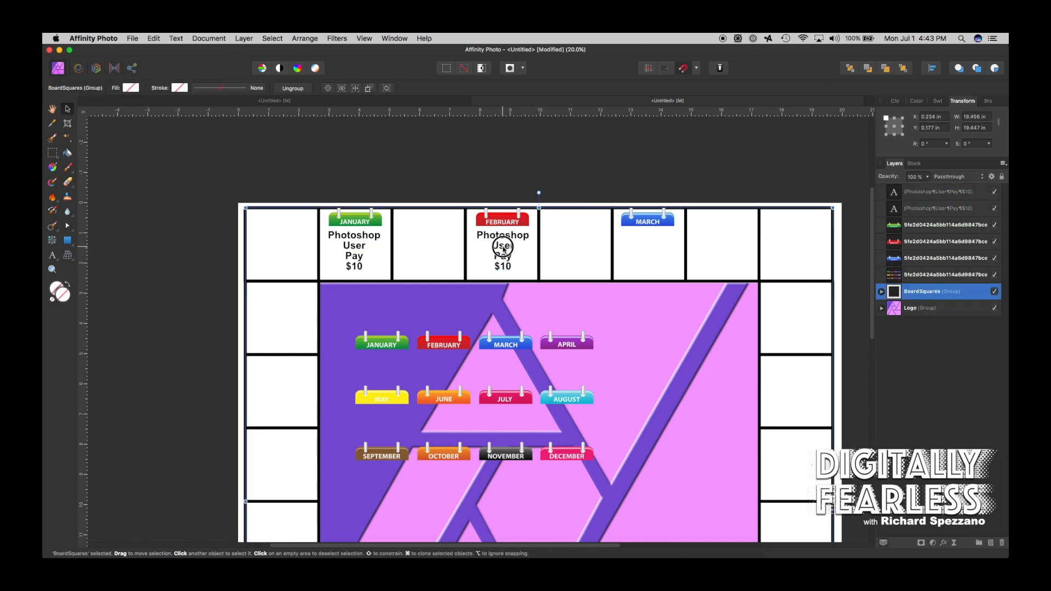
left_click_drag(503, 249, 566, 258)
key("cmd+z")
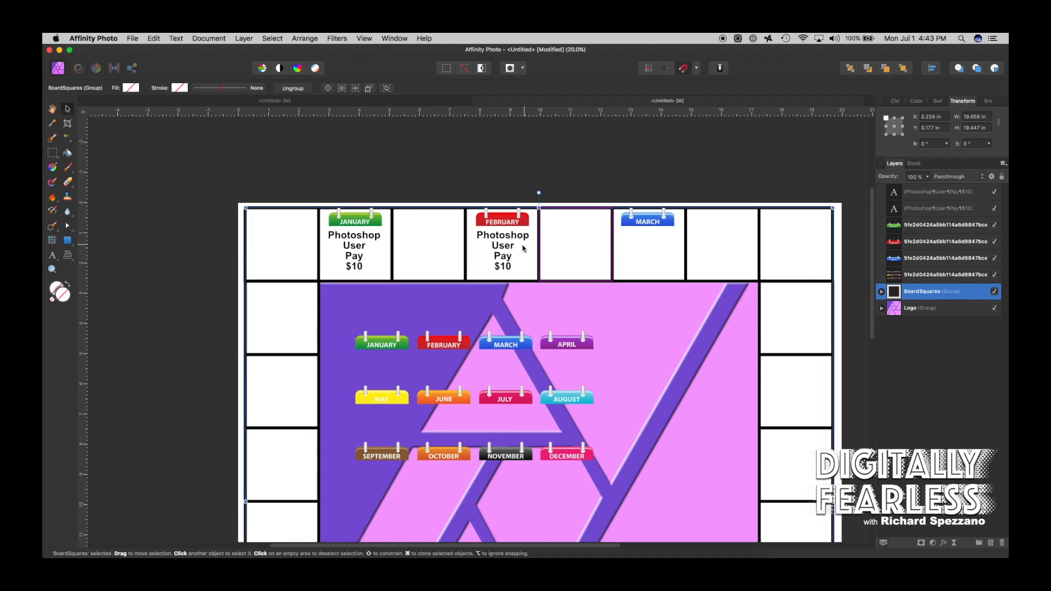
- Duplicate the February square's text and place the copy beneath the March header
left_click(510, 247)
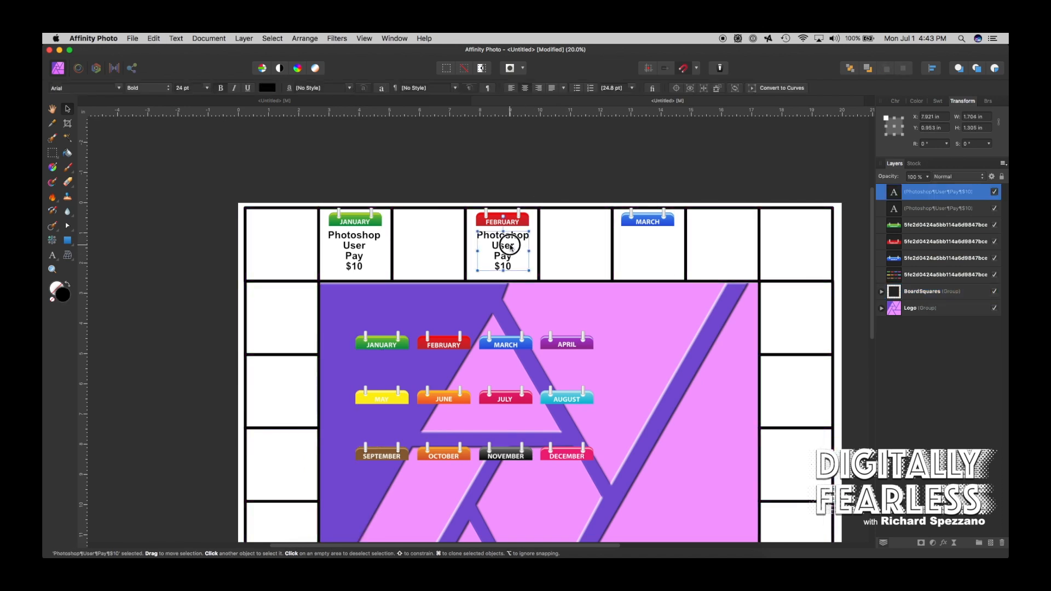
left_click_drag(509, 248, 654, 264)
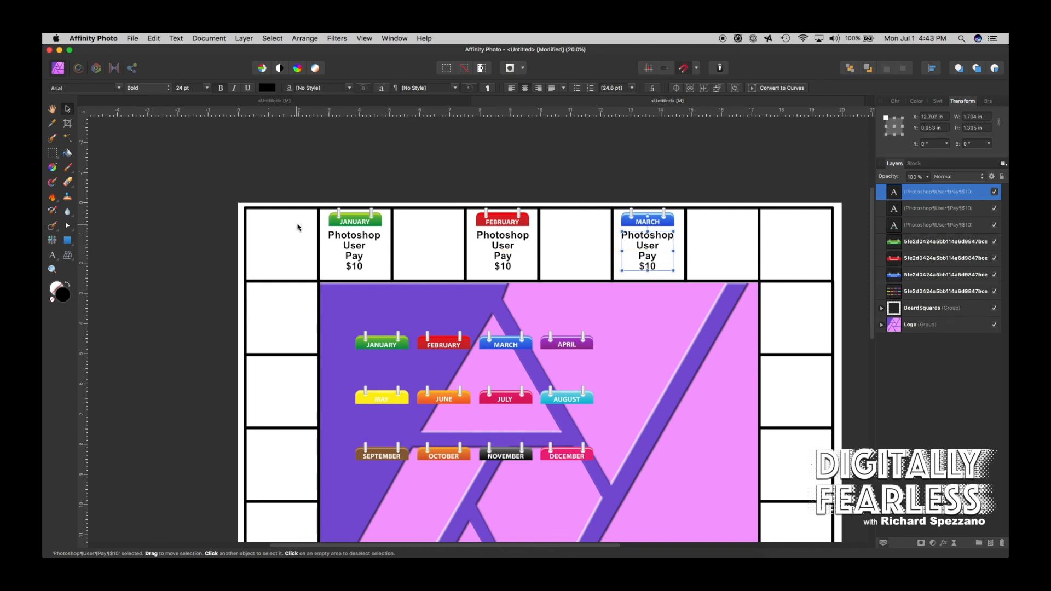
- Copy the April header from the month sheet to its own layer with a rectangular marquee selection
left_click(137, 170)
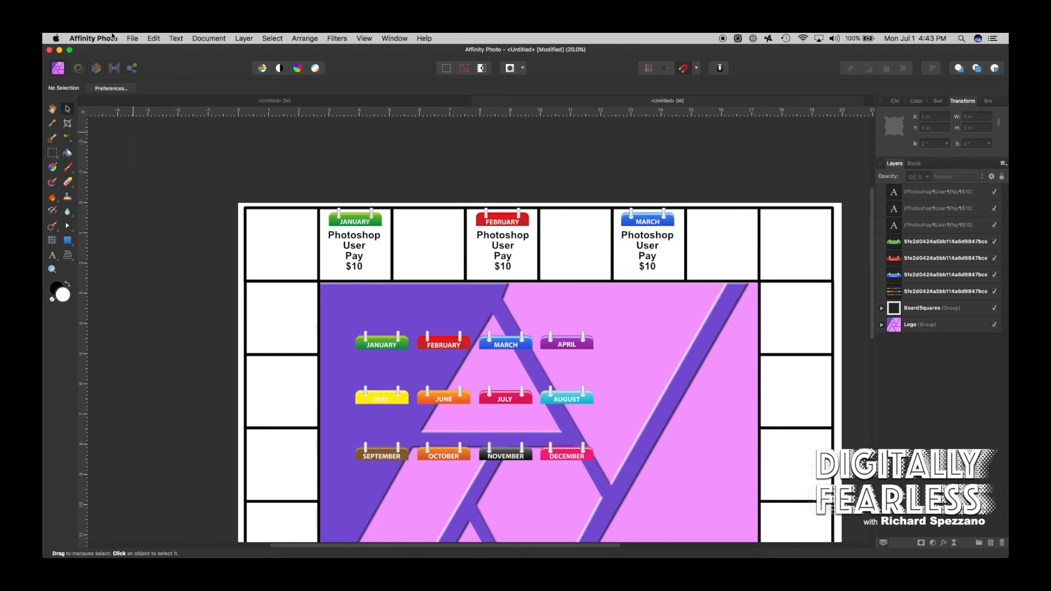
scroll(181, 227, "down", 3)
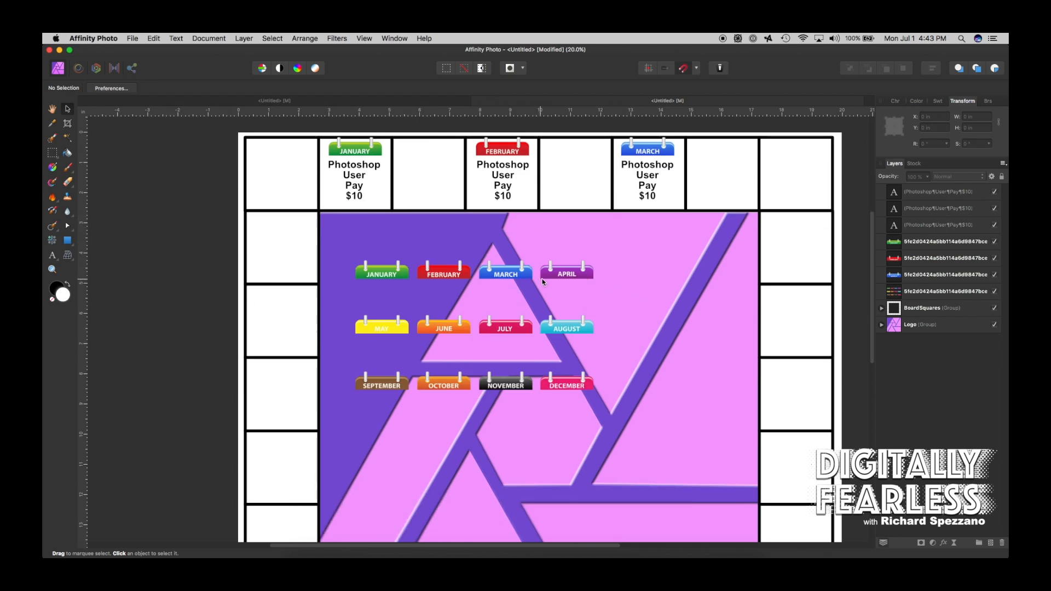
left_click(566, 277)
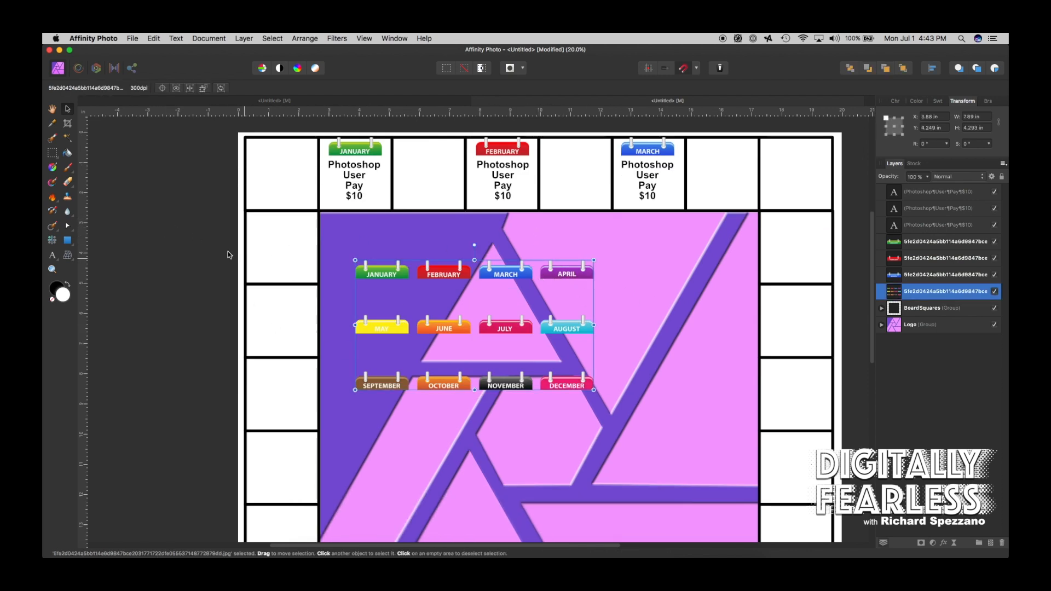
left_click(52, 155)
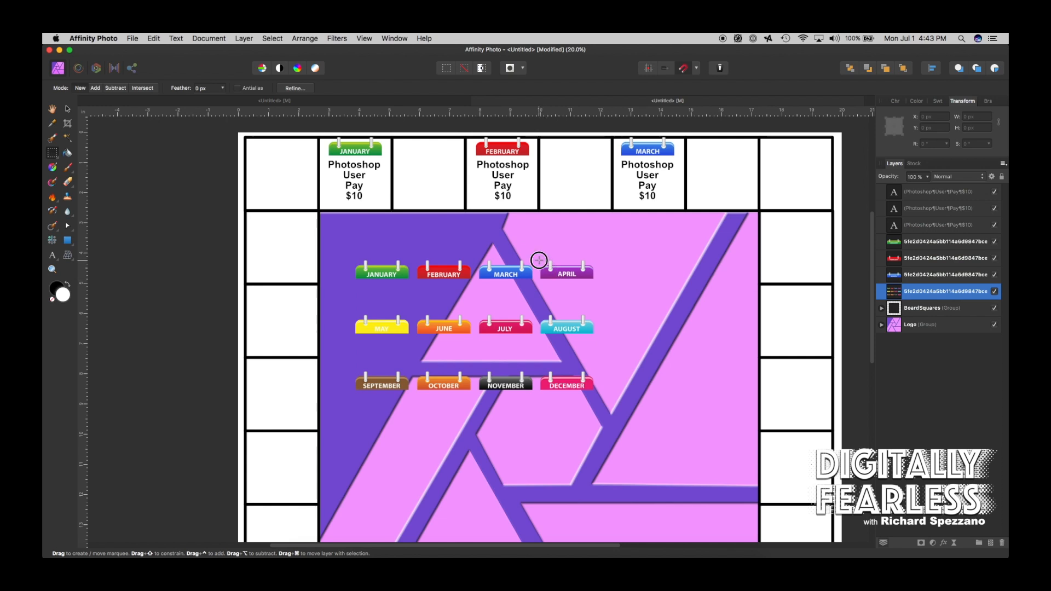
left_click_drag(539, 260, 597, 286)
key("super+c")
key("super+v")
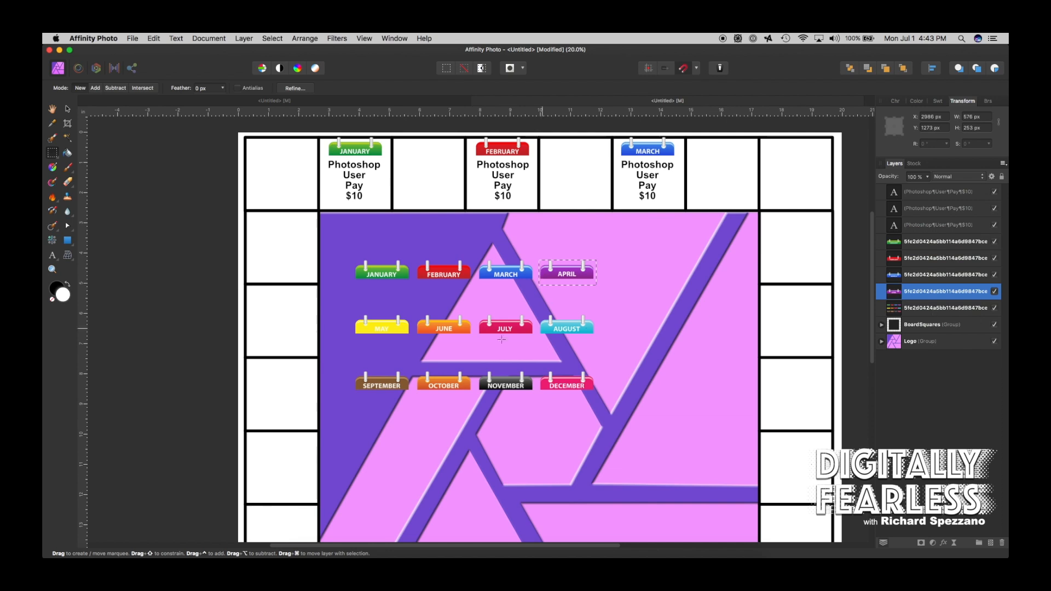
- Copy the May header from the month sheet to its own layer with a rectangular marquee and clear the selection
key("v")
left_click(382, 334)
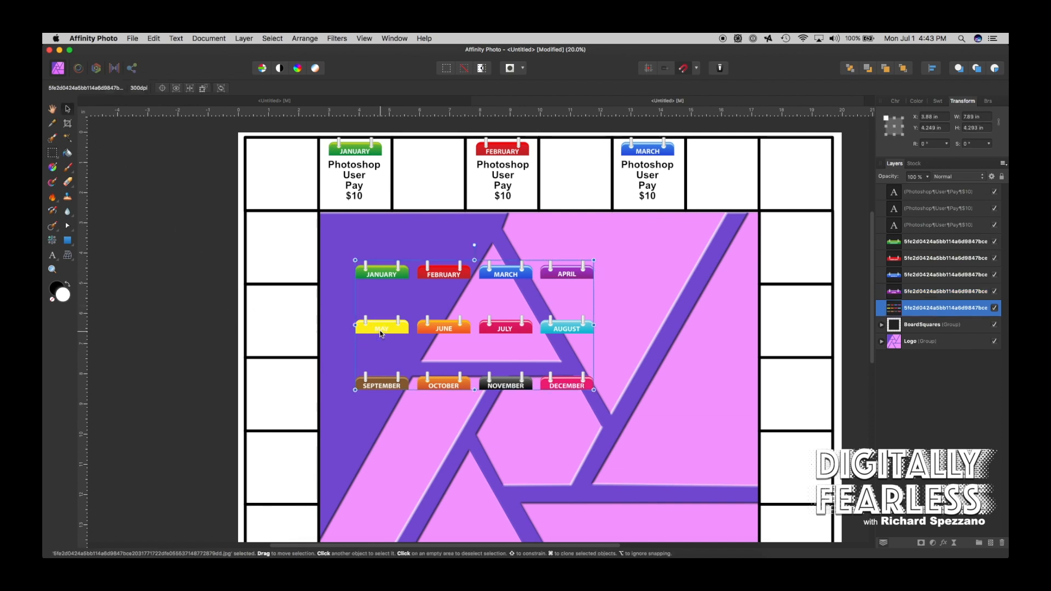
left_click(58, 156)
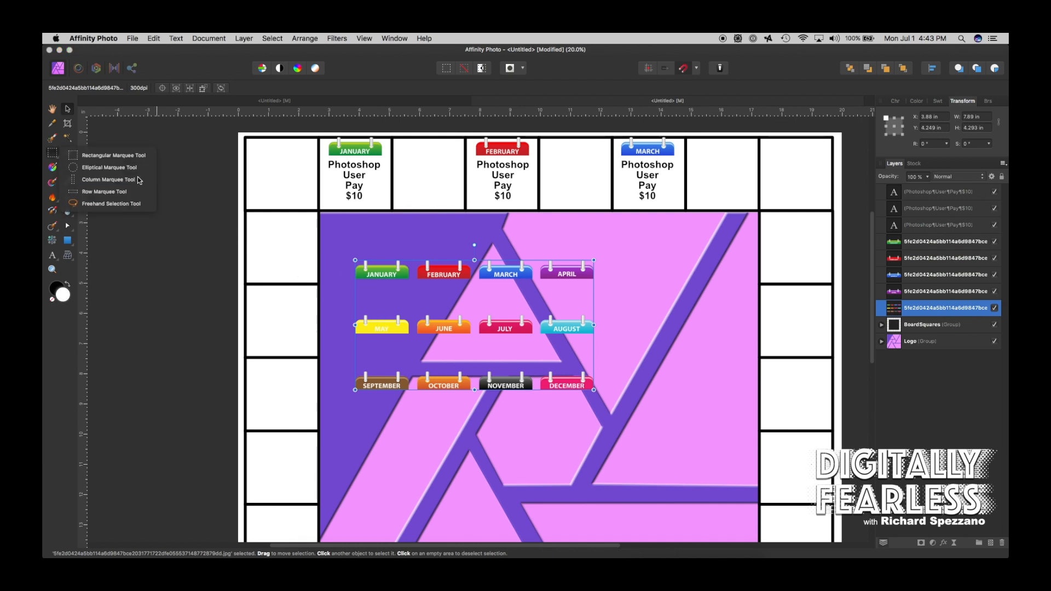
left_click(110, 155)
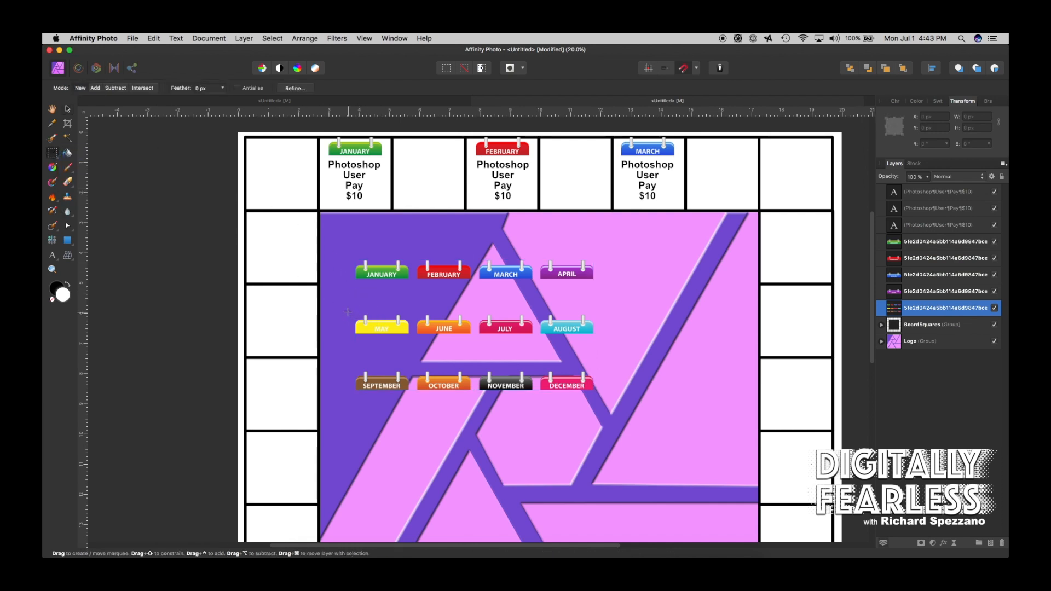
left_click_drag(347, 311, 412, 344)
key("super+c")
key("super+v")
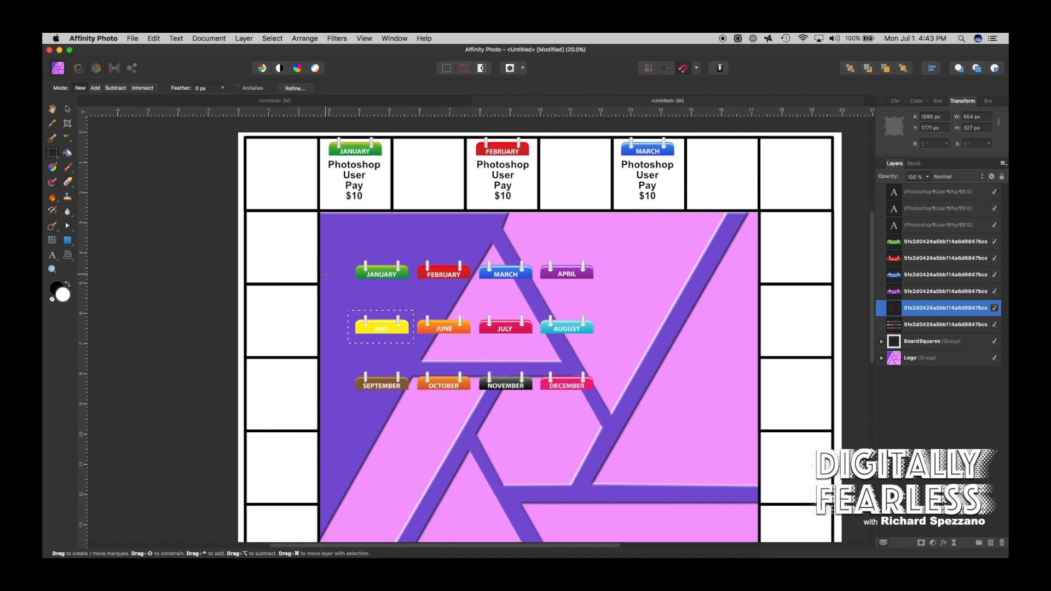
key("super+d")
- Copy the June header from the month sheet to its own layer with a rectangular marquee and clear the selection
left_click(68, 108)
left_click(439, 334)
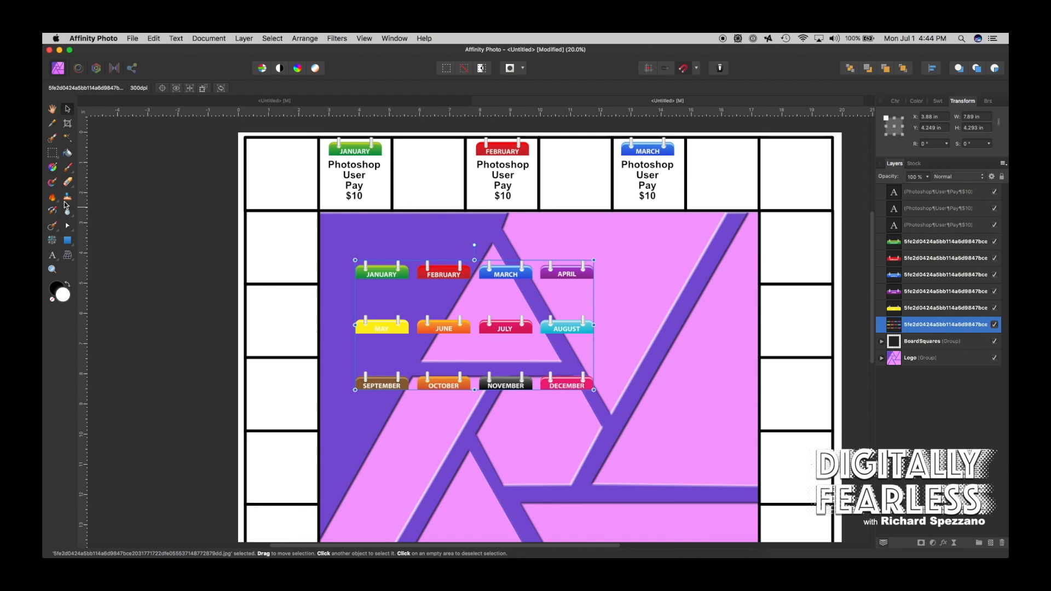
left_click(53, 153)
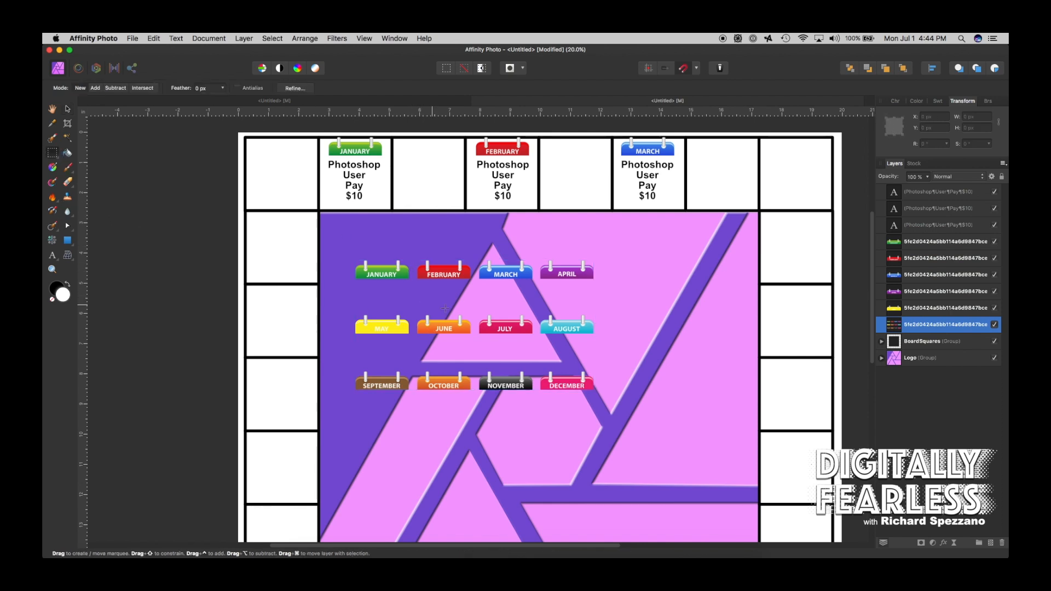
left_click_drag(415, 310, 475, 342)
key("super+c")
key("super+v")
key("super+d")
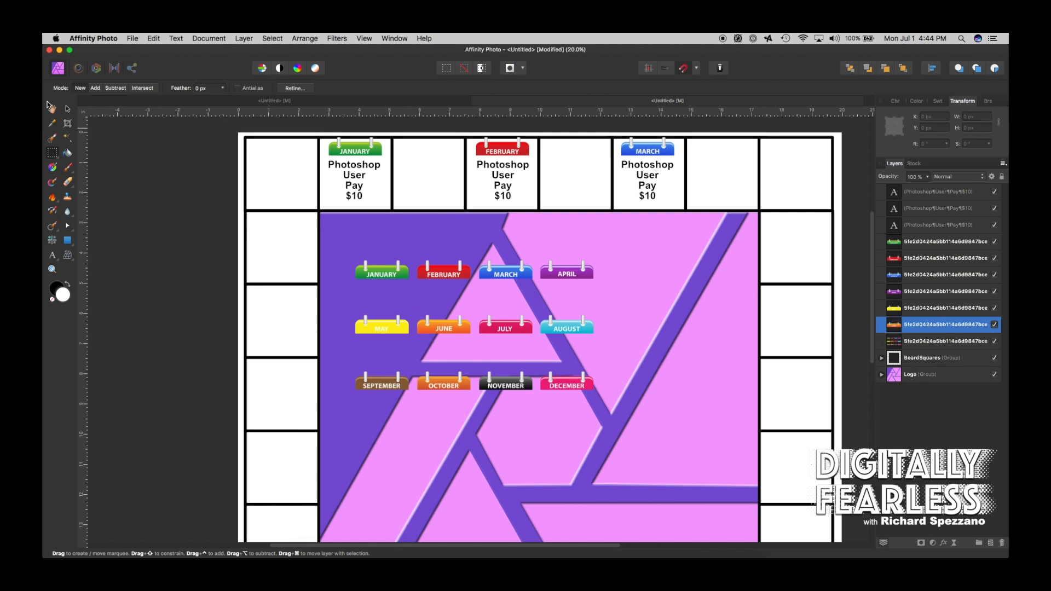
- Place the copied April, May and June headers in the second, fourth and sixth squares of the board's right column
left_click(65, 111)
left_click_drag(576, 279, 809, 272)
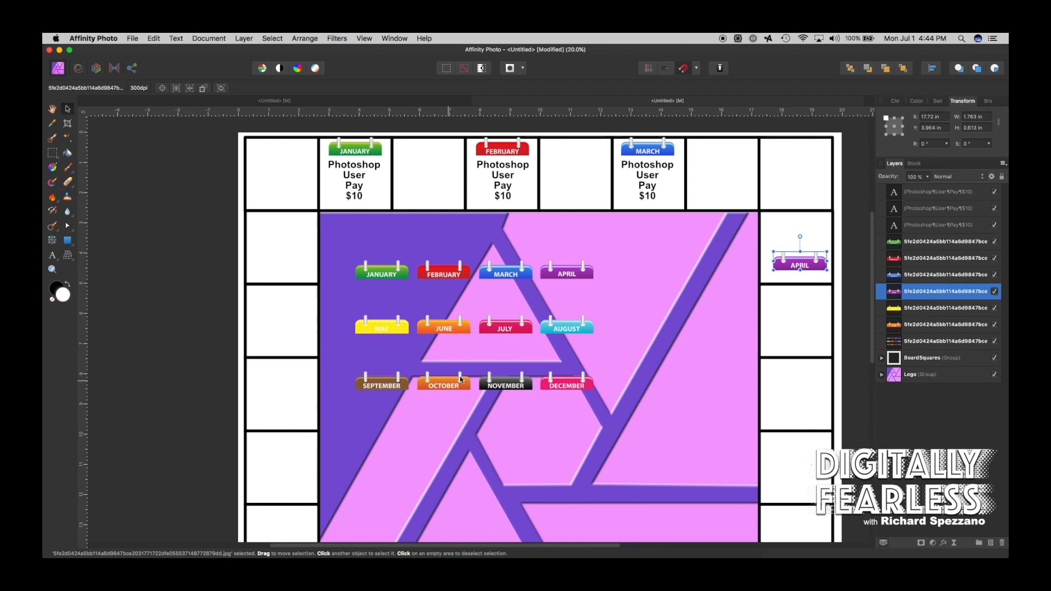
scroll(529, 379, "down", 2)
left_click_drag(380, 287, 794, 358)
left_click_drag(464, 299, 801, 500)
scroll(268, 294, "down", 4)
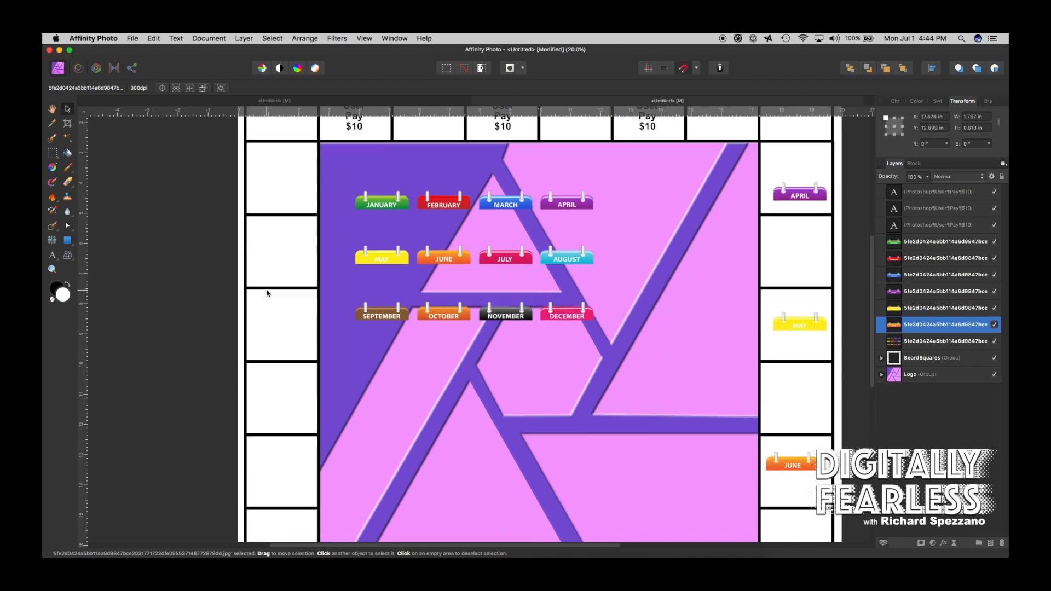
- Select the April header in the second square of the board's right column
key("super+minus")
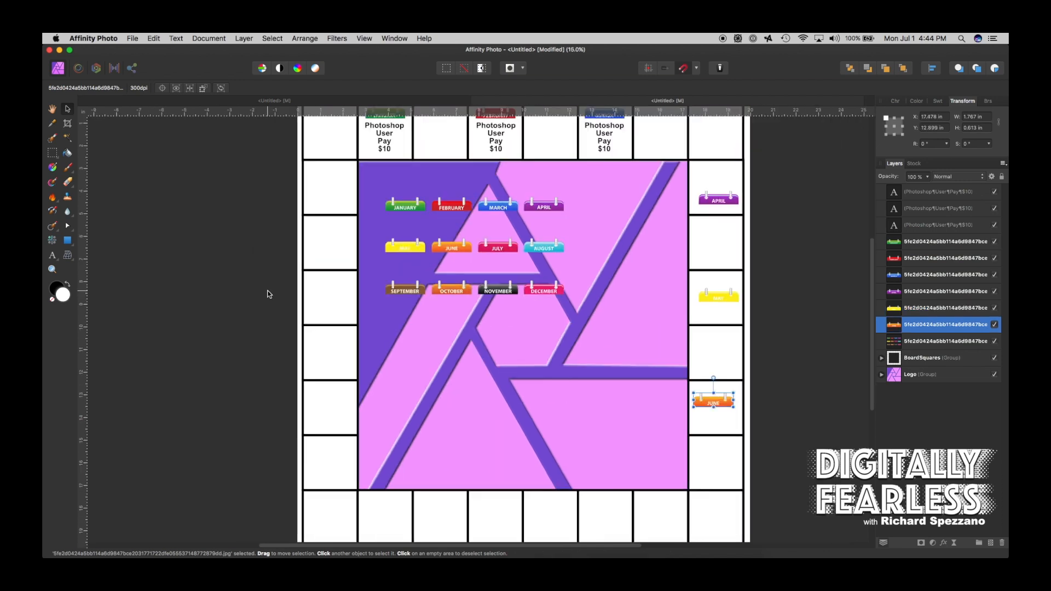
scroll(167, 111, "up", 3)
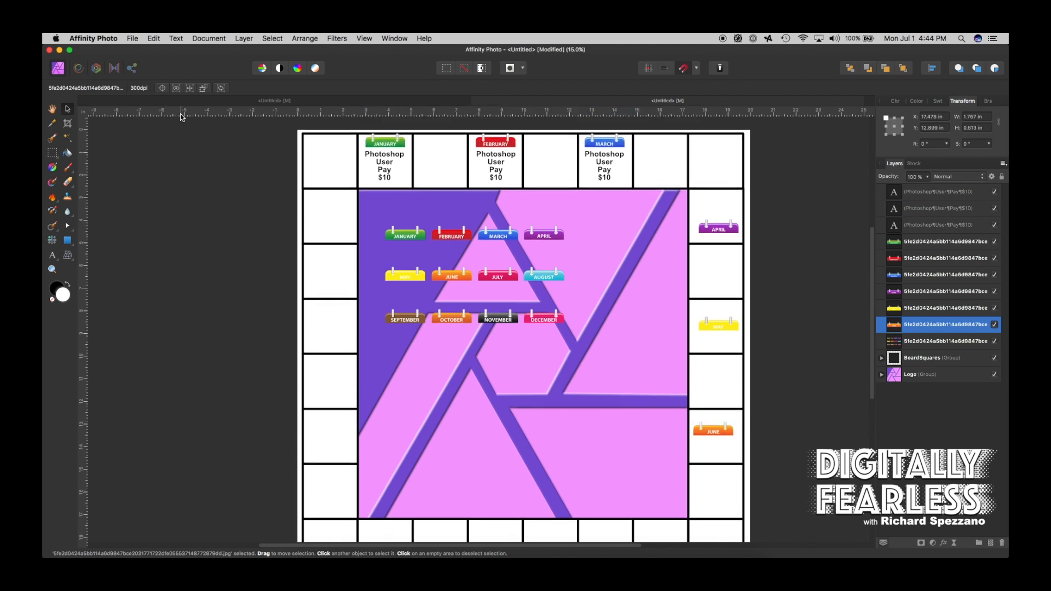
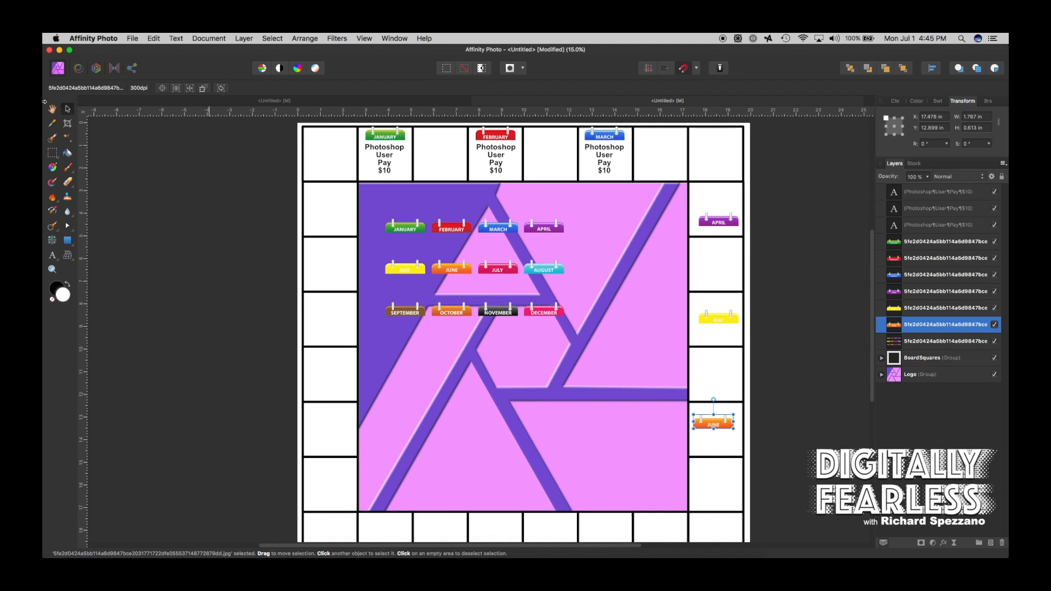
left_click(725, 221)
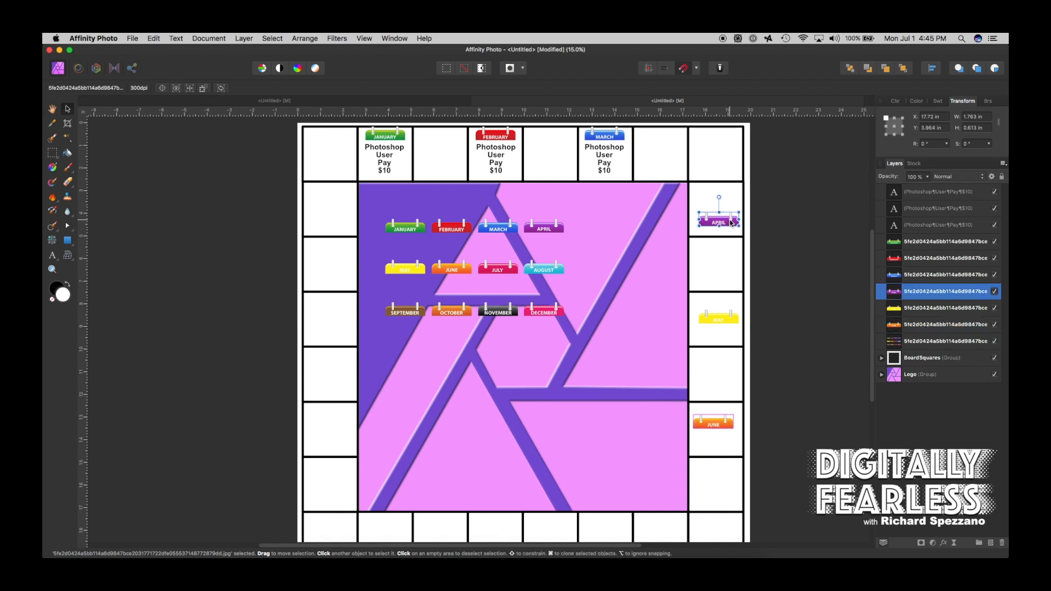
- Rotate the April, May and June labels in the board's right column by -90° so they stand sideways
scroll(802, 252, "down", 2)
scroll(801, 252, "up", 1)
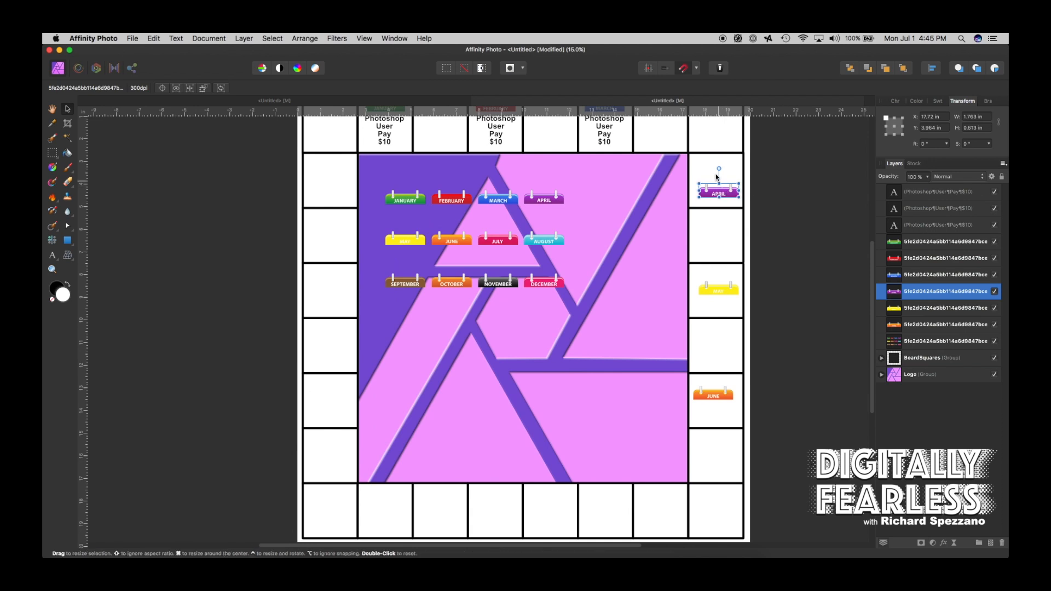
left_click_drag(719, 172, 739, 190)
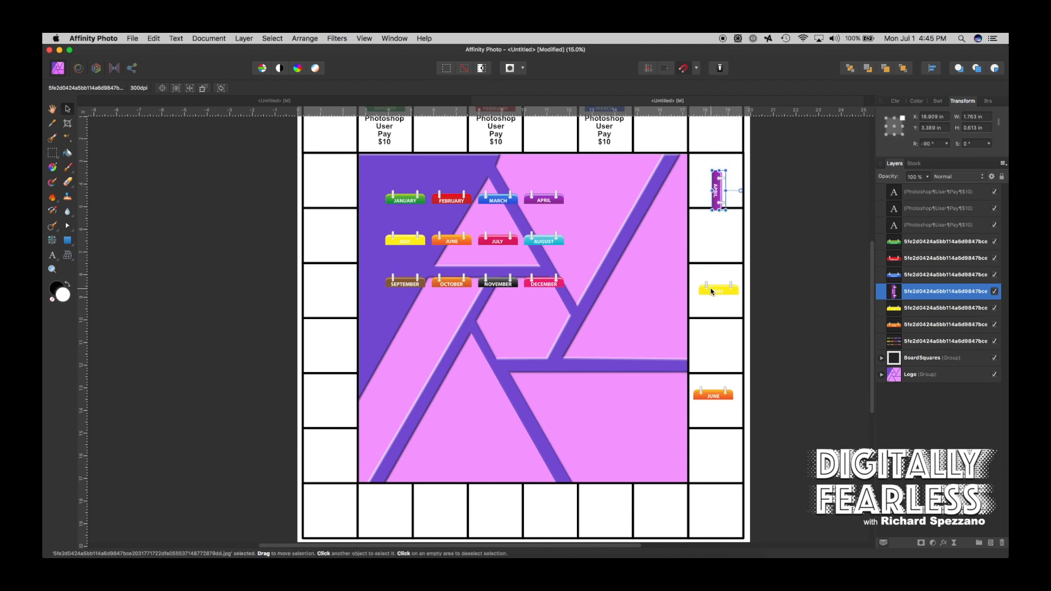
left_click(712, 292)
left_click_drag(719, 274, 748, 287)
left_click(718, 394)
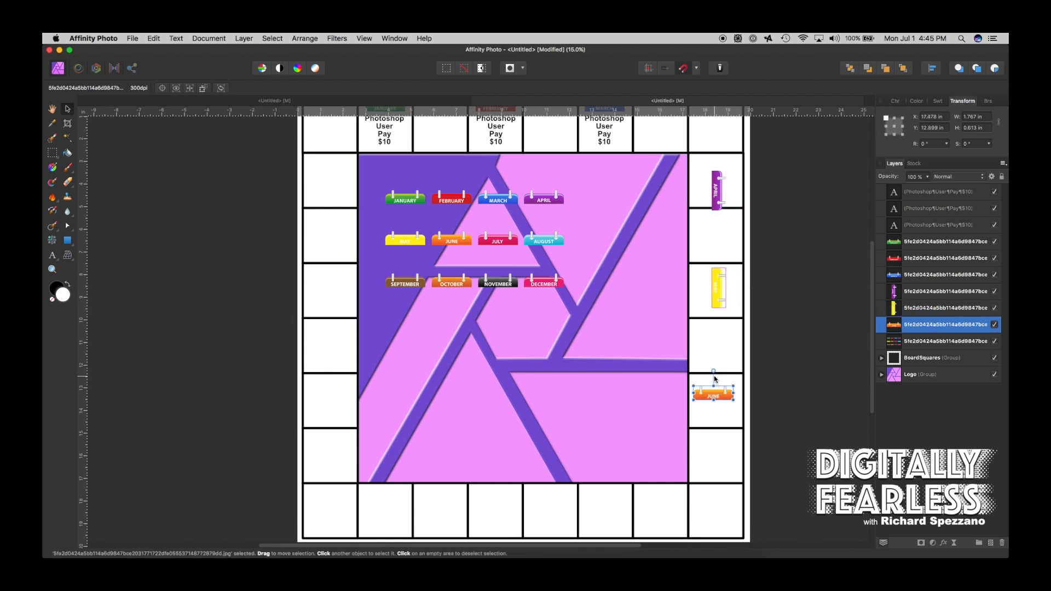
left_click_drag(719, 371, 731, 394)
- Align the June, May and April labels horizontally by their right edges, using the last selected label as reference
left_click(718, 301, "shift")
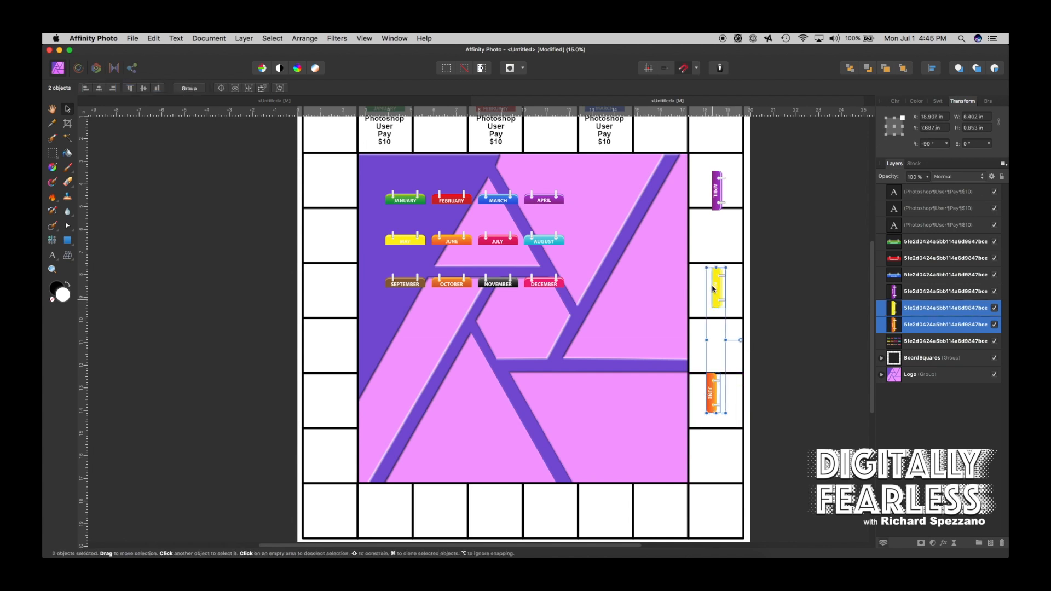
left_click(717, 202, "shift")
left_click(933, 69)
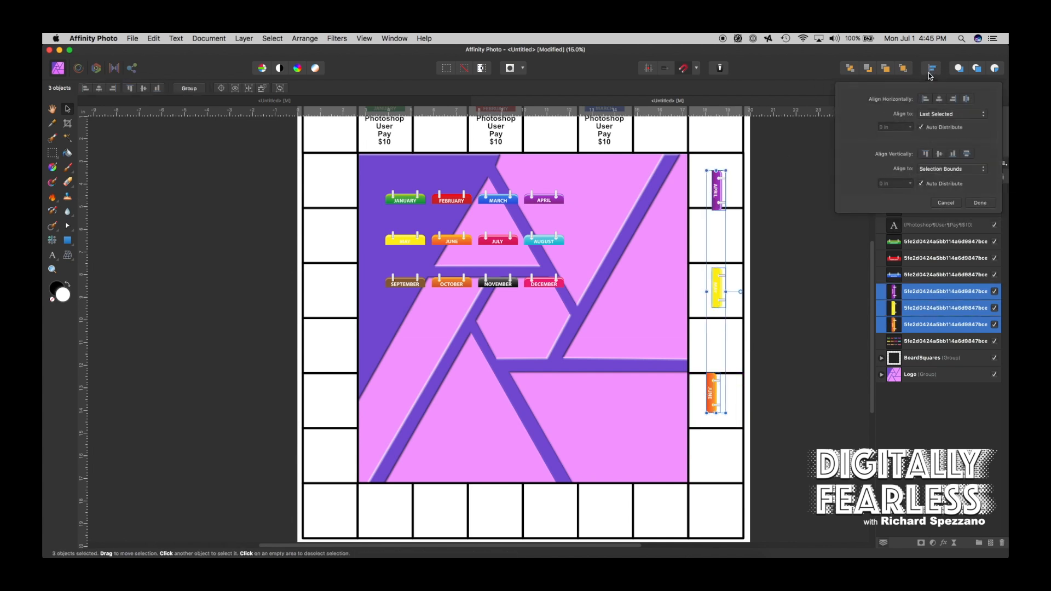
left_click(953, 99)
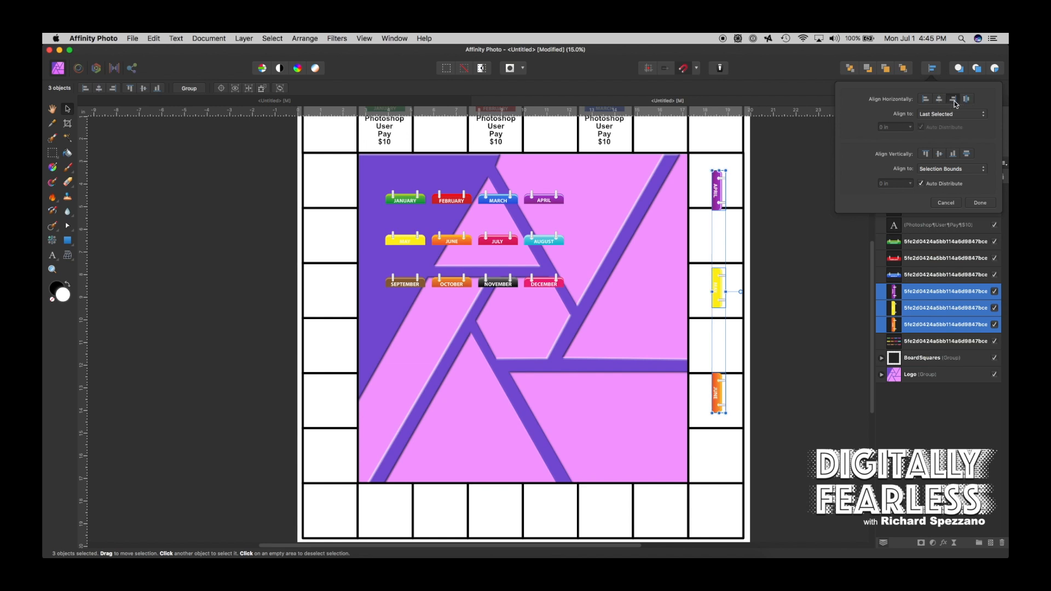
left_click(784, 254)
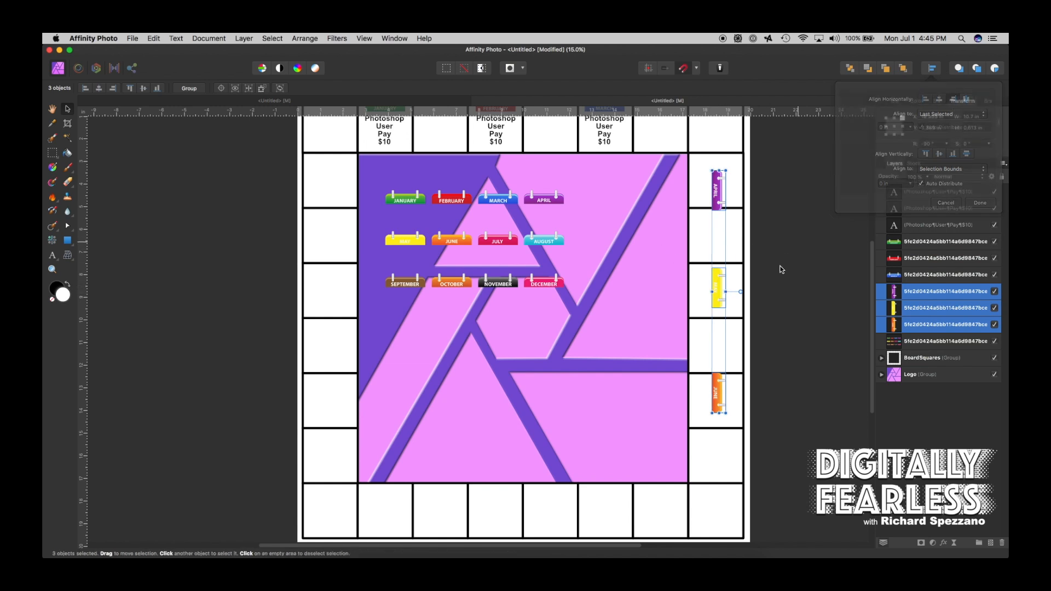
- Move the June, May and April labels to the outer edge of their squares in the board's right column
left_click_drag(719, 399, 736, 403)
left_click_drag(716, 287, 733, 289)
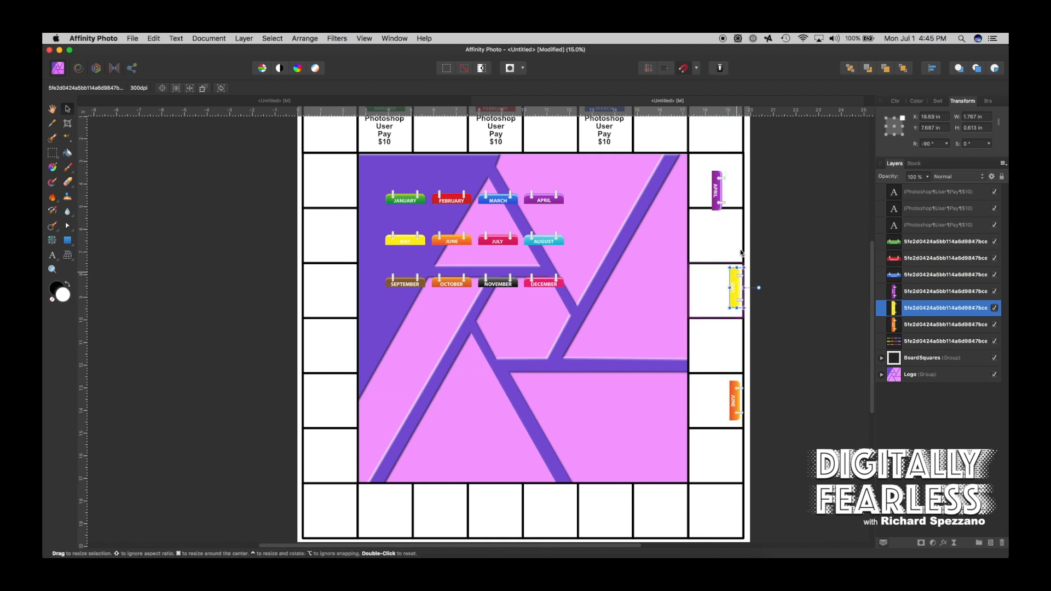
left_click_drag(719, 189, 737, 178)
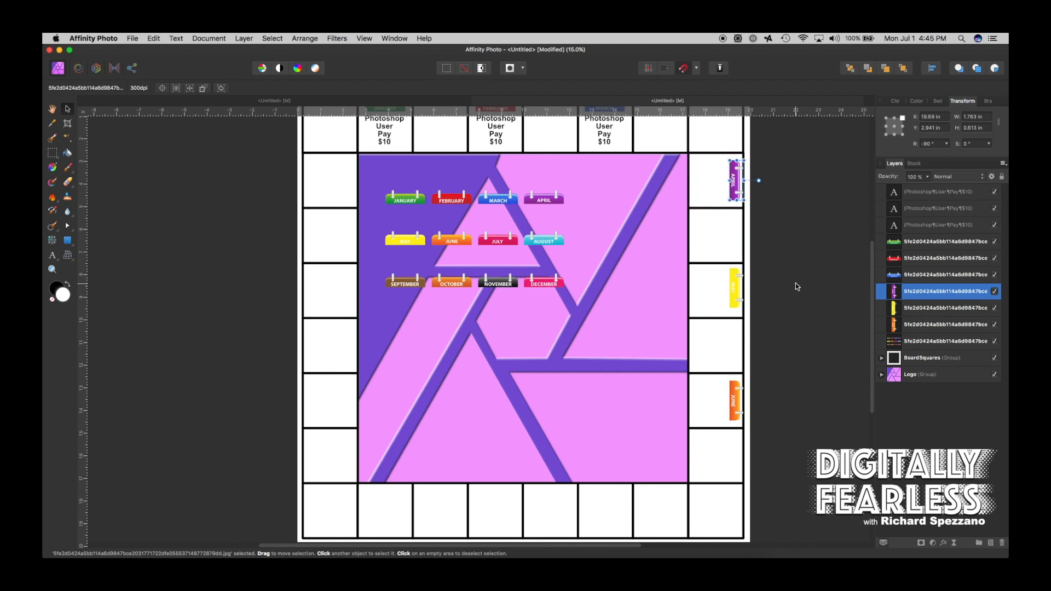
left_click(797, 282)
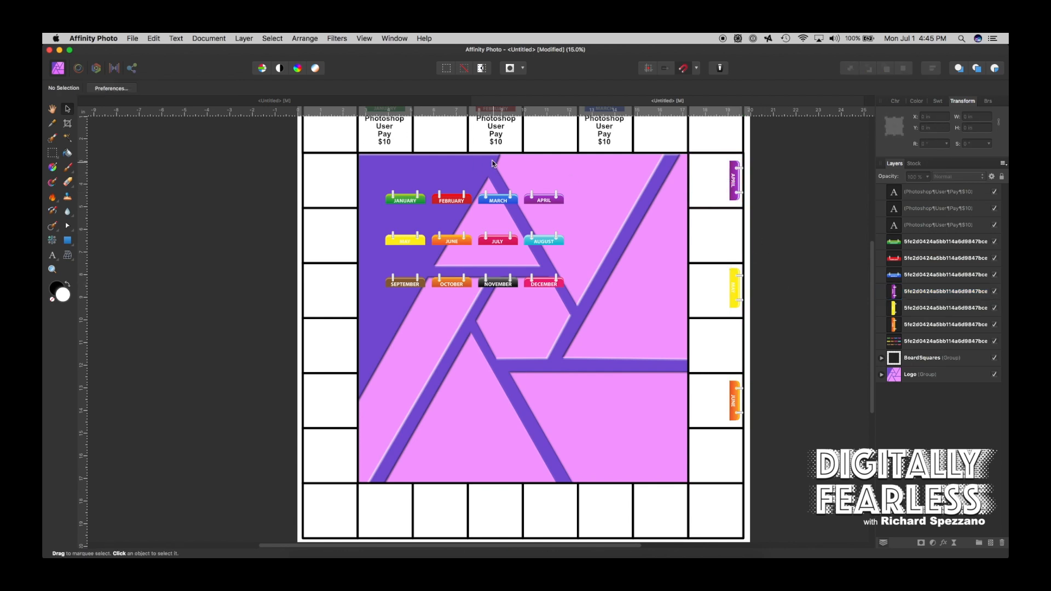
- Duplicate the three "Photoshop User Pay $10" texts from the board's top row and rotate the copies together by -90°
left_click(382, 135)
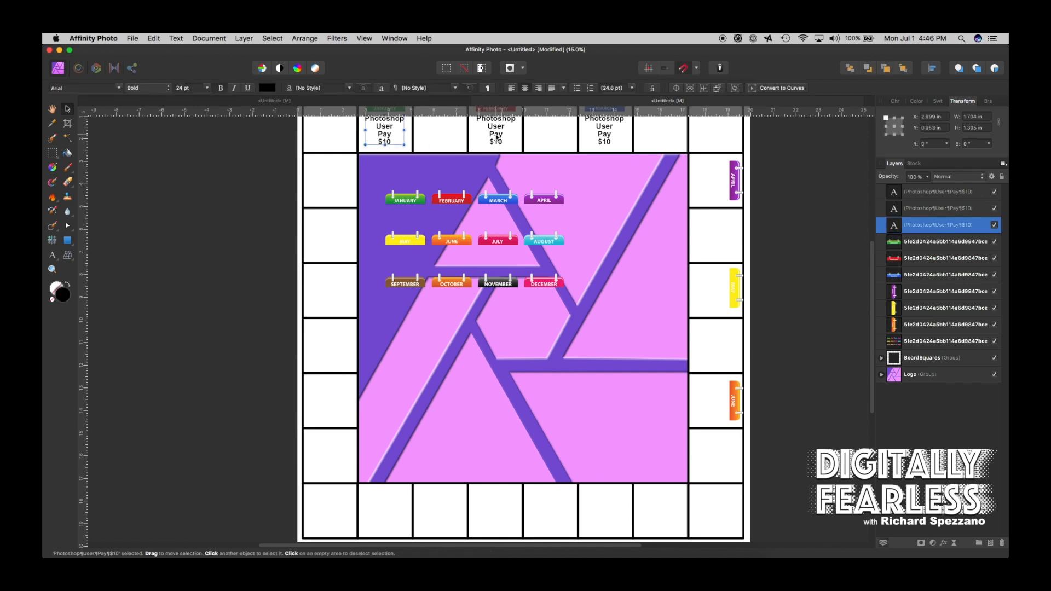
left_click(495, 137, "shift")
left_click(600, 140, "shift")
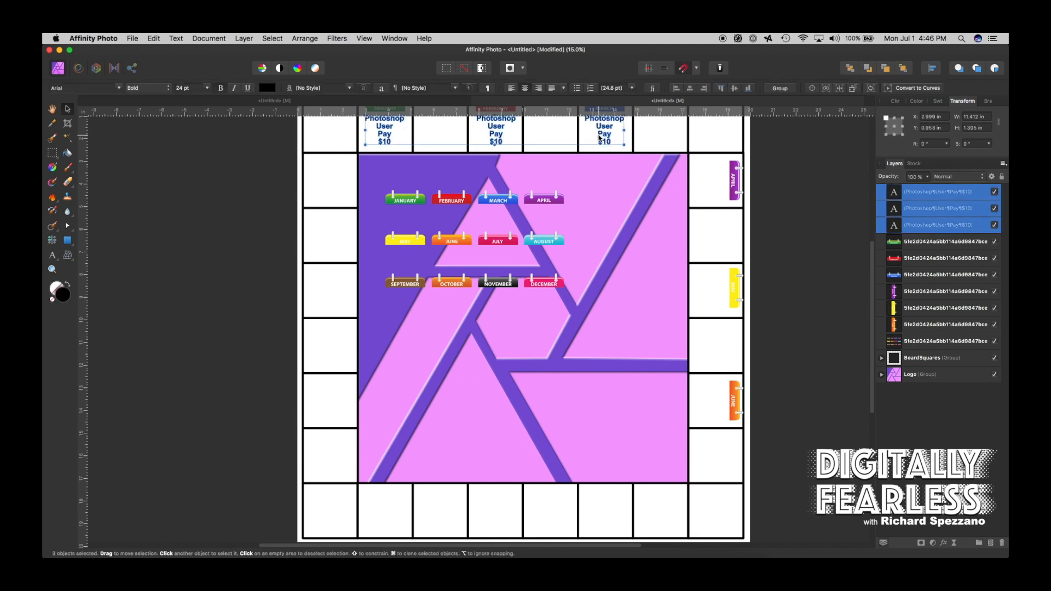
key("super+j")
left_click_drag(601, 140, 714, 369)
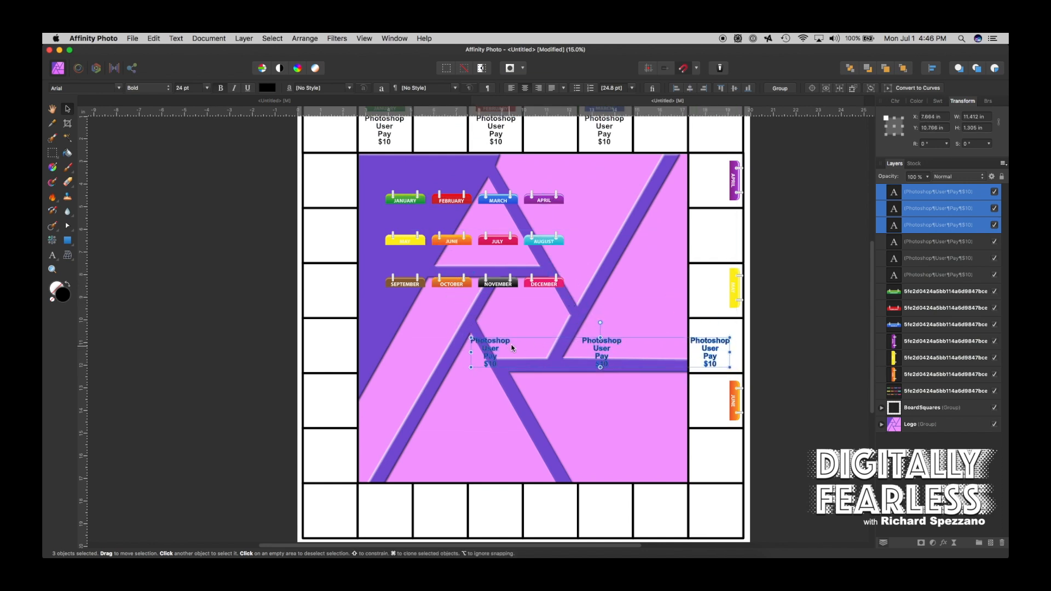
left_click_drag(597, 326, 661, 356)
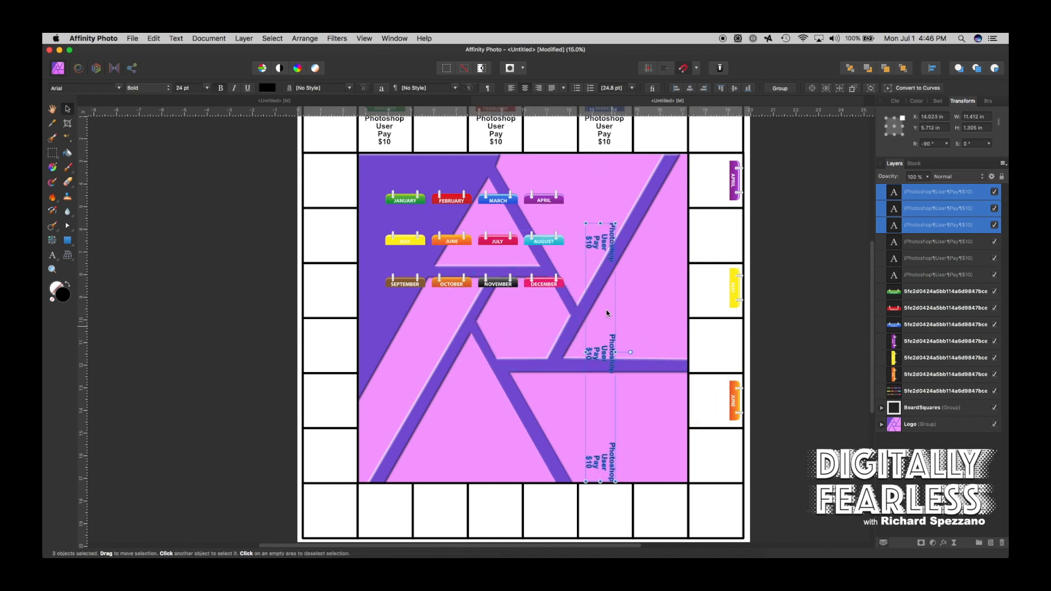
- Place the rotated text copies beside the April, May and June labels in the board's right column
left_click(608, 247)
left_click_drag(608, 247, 718, 182)
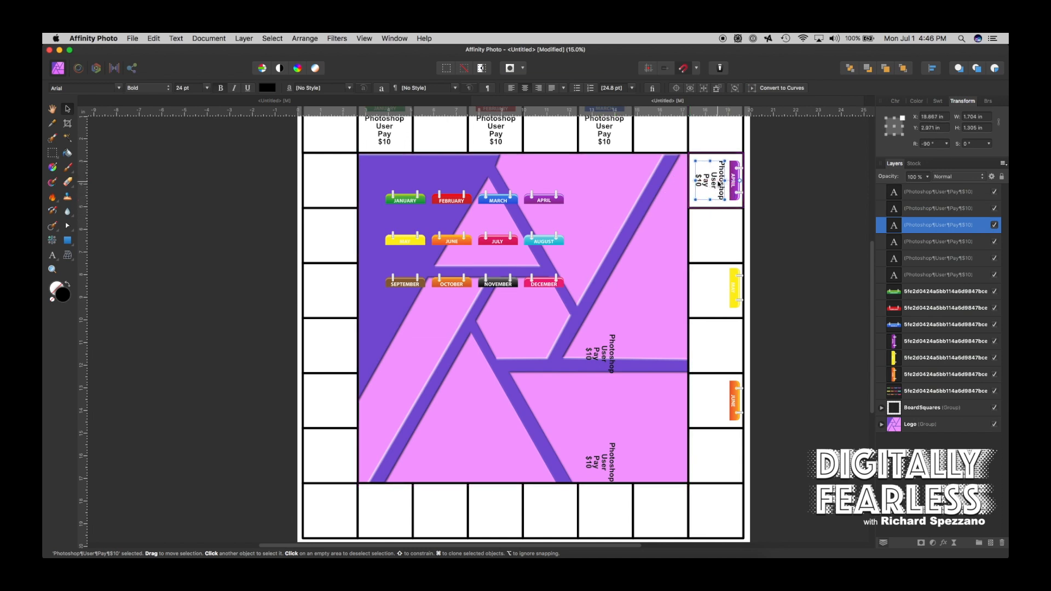
left_click_drag(603, 356, 710, 291)
left_click_drag(603, 463, 715, 401)
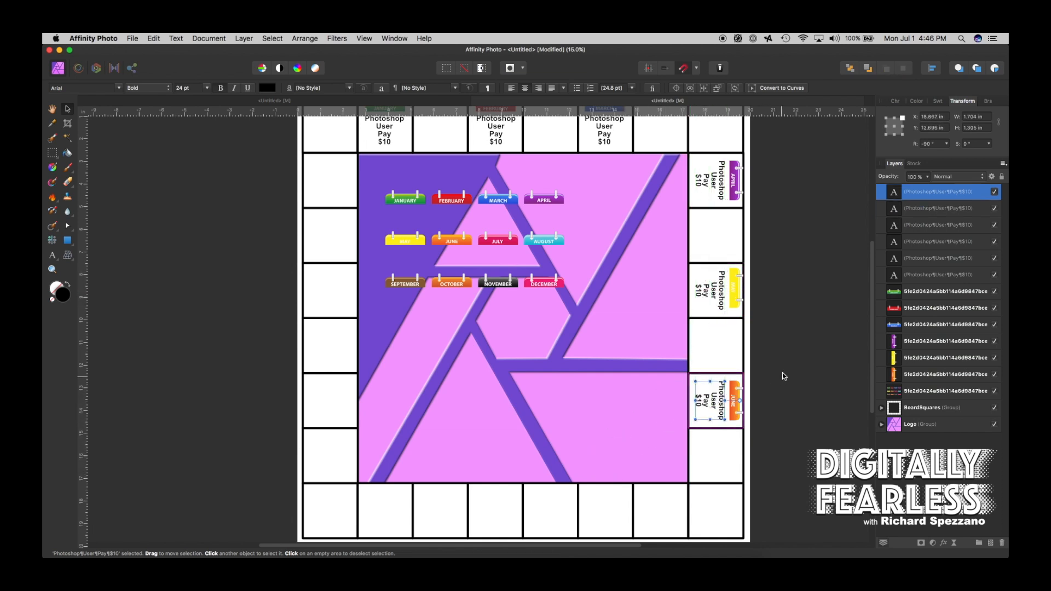
left_click(801, 378)
- Copy the July label out of the twelve-month image to its own layer and place it in the board's bottom row
scroll(804, 301, "up", 3)
scroll(805, 304, "up", 3)
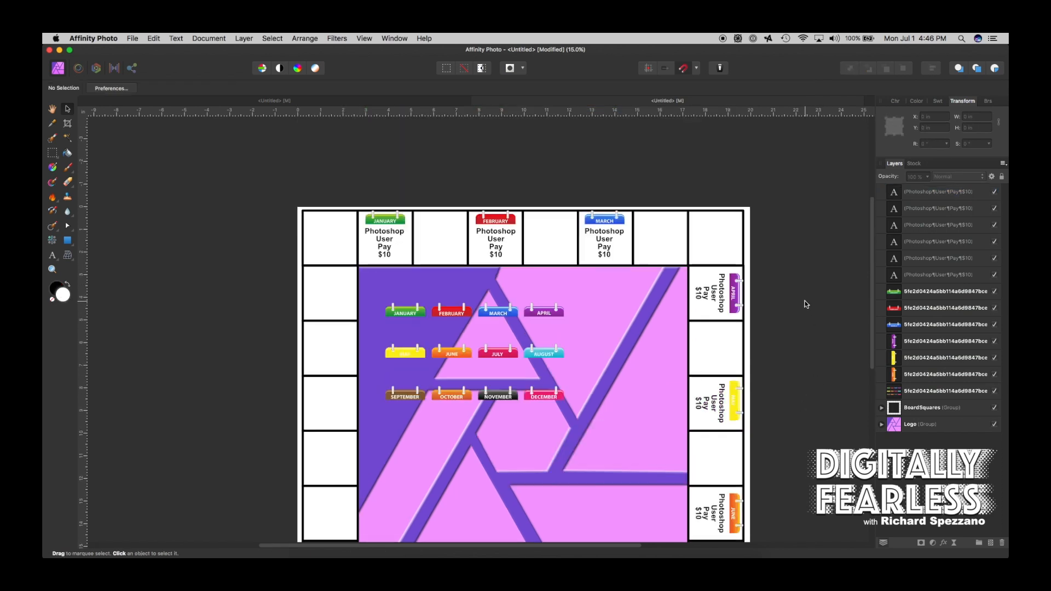
scroll(805, 304, "down", 6)
scroll(805, 304, "up", 3)
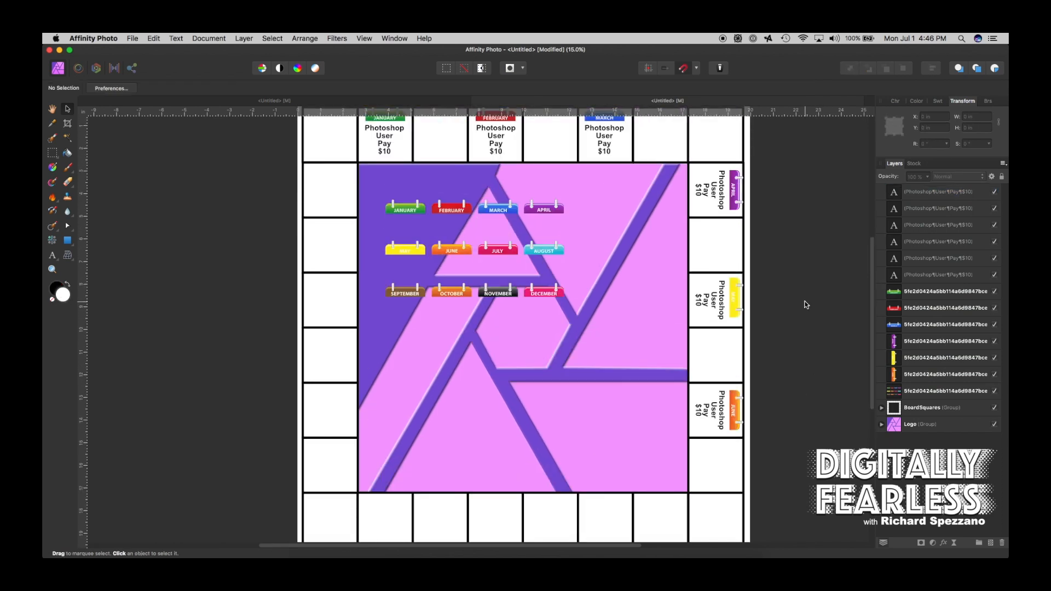
left_click(468, 253)
scroll(804, 202, "down", 3)
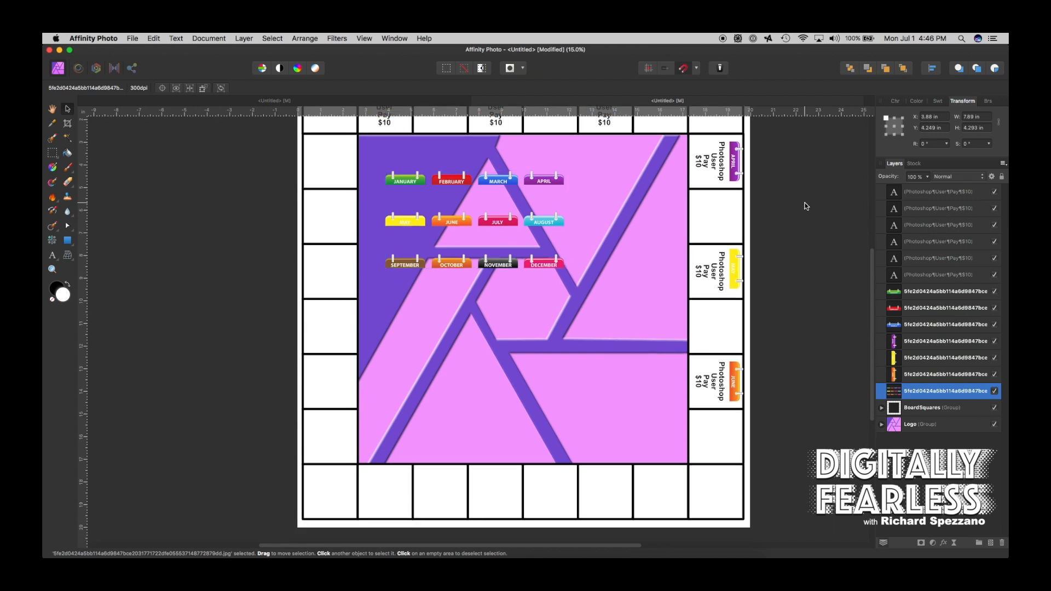
scroll(803, 203, "down", 1)
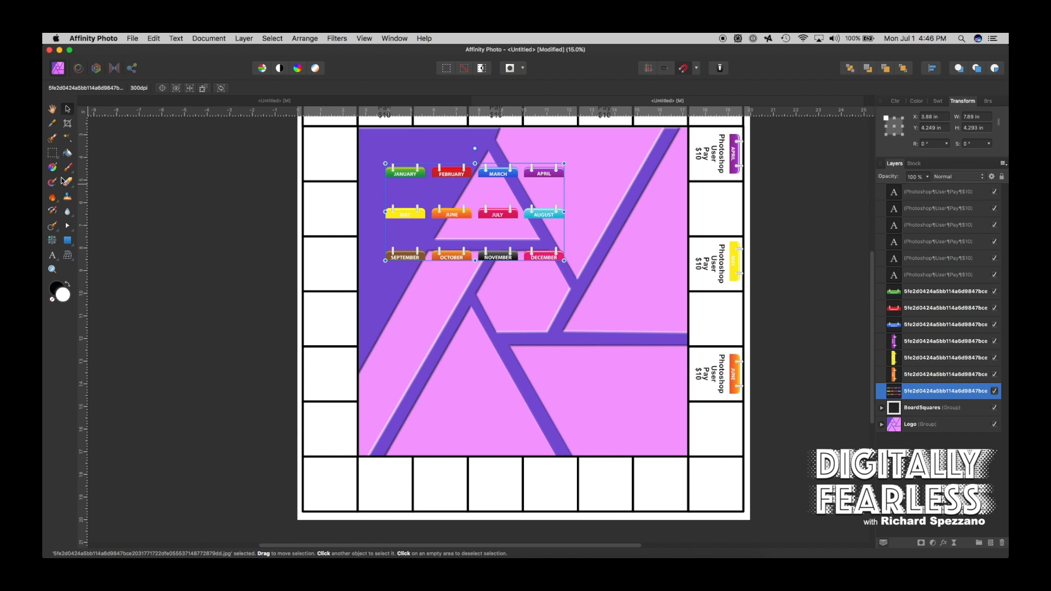
left_click(53, 157)
left_click_drag(474, 202, 591, 472)
key("super+j")
left_click(67, 109)
left_click(945, 408)
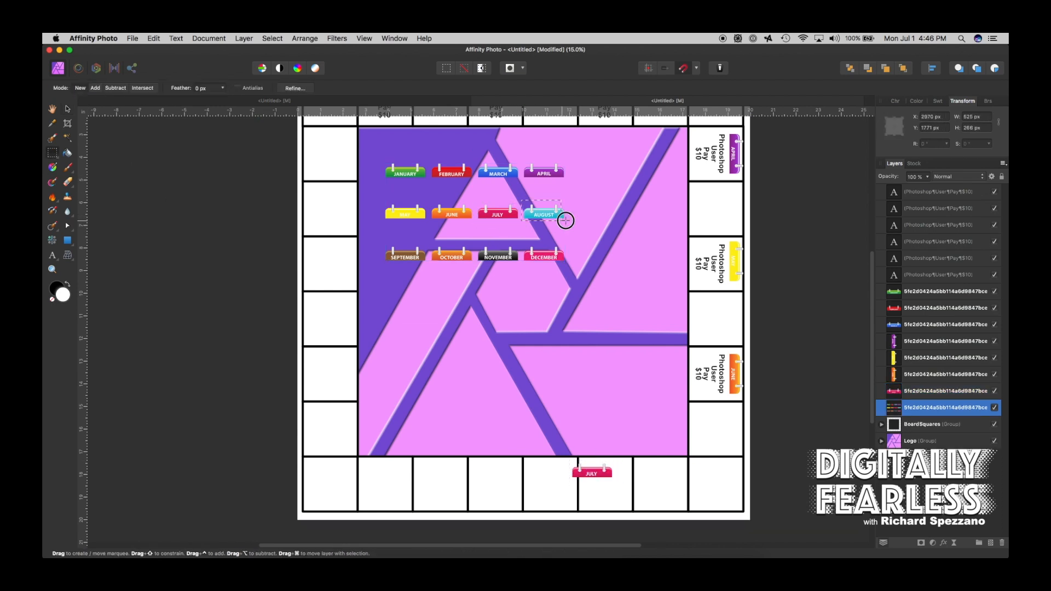
- Copy the August, September, October, November and December labels out of the twelve-month image as separate layers and spread them over the board's lower part
left_click_drag(544, 214, 546, 421)
left_click_drag(405, 258, 433, 405)
left_click(458, 258)
left_click_drag(451, 258, 349, 378)
key("super+j")
left_click_drag(521, 246, 344, 349)
key("super+j")
key("super+d")
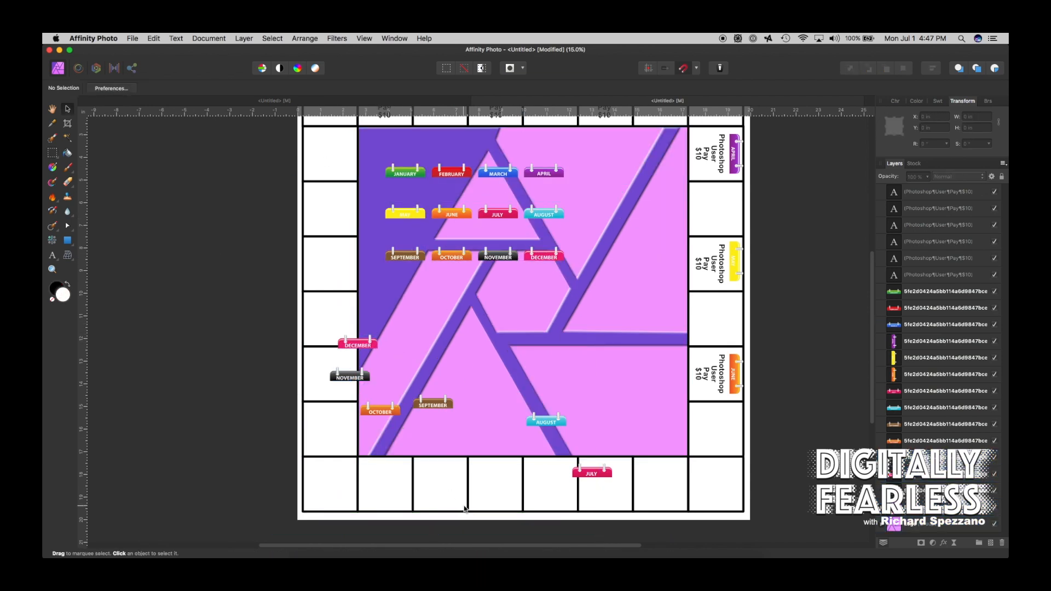
- Delete the original twelve-month image from the middle of the board
left_click(492, 258)
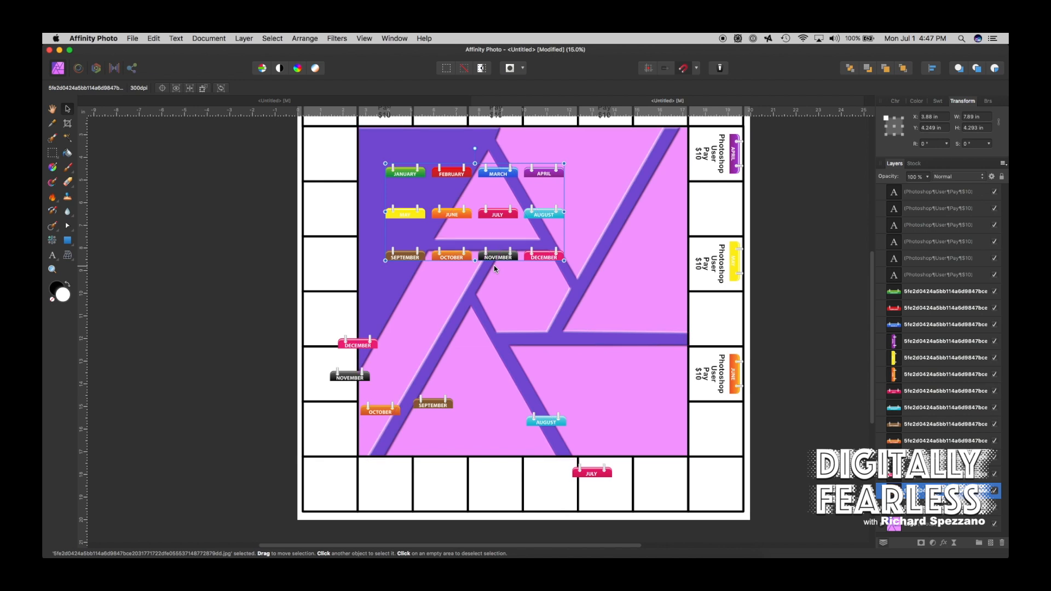
key("Delete")
scroll(719, 266, "up", 2)
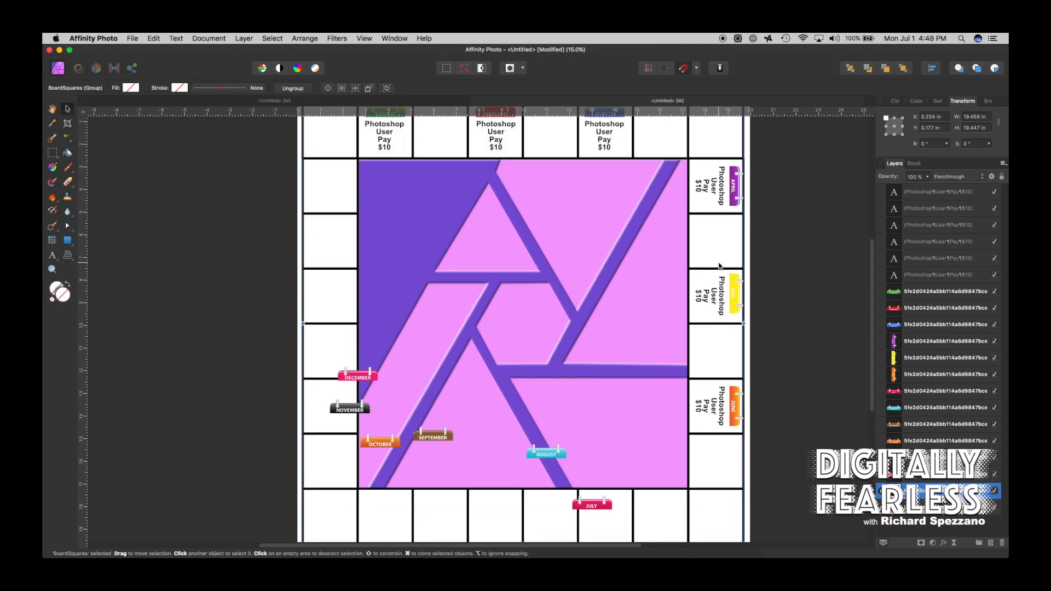
- Rotate the July and August labels by 180° and place them in the bottom row's second and third squares from the right
key("super+minus")
left_click(553, 444)
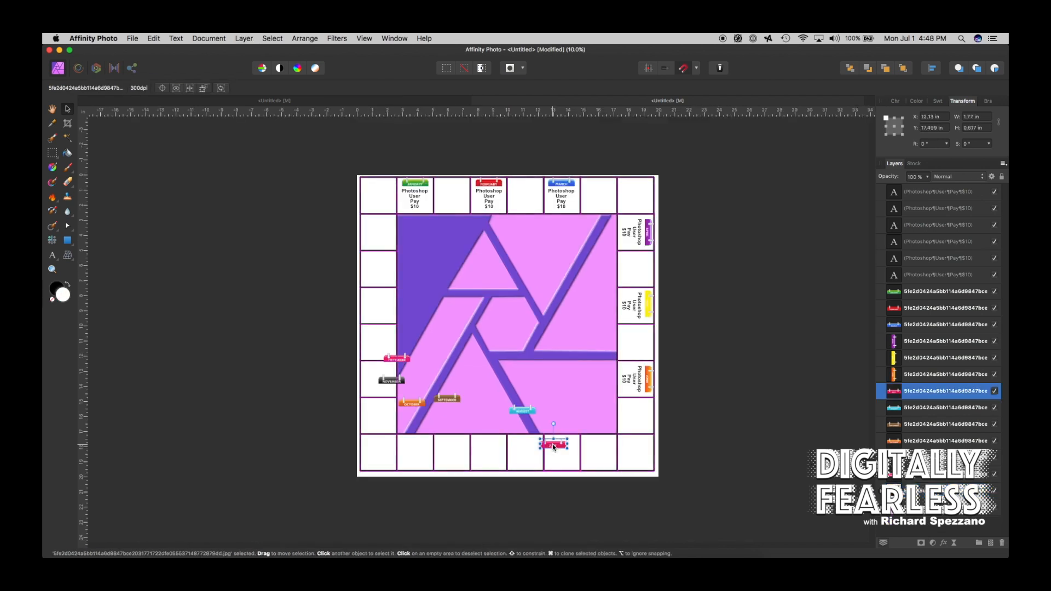
left_click_drag(554, 447, 601, 472)
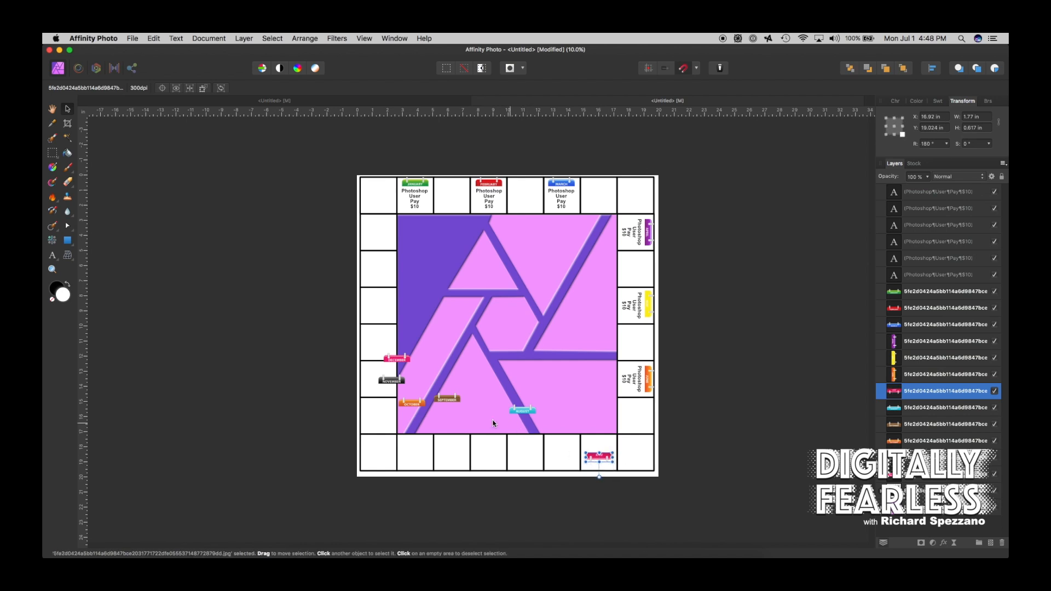
left_click(516, 416)
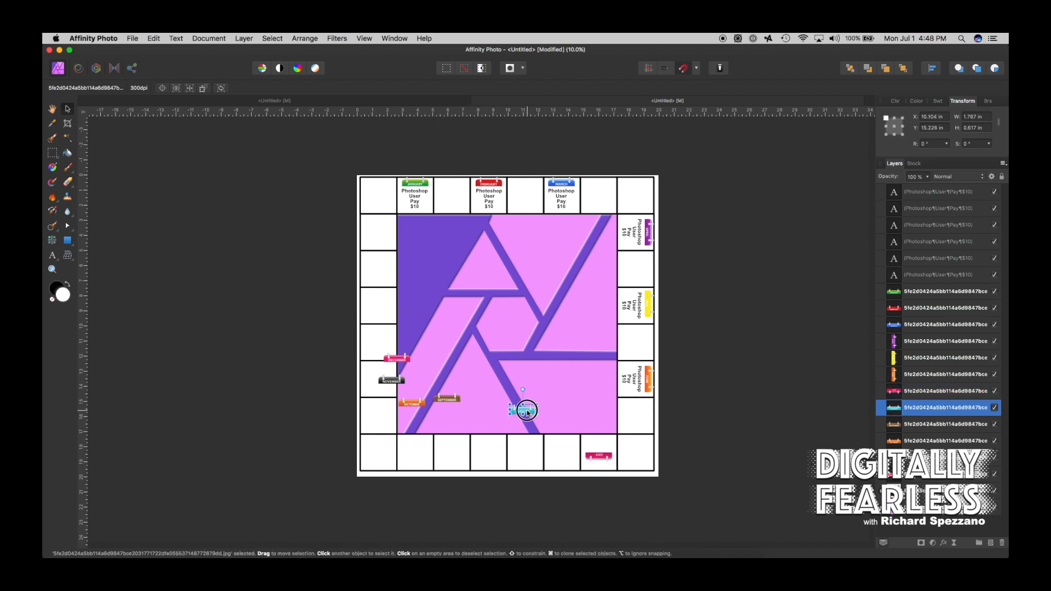
left_click_drag(527, 413, 562, 475)
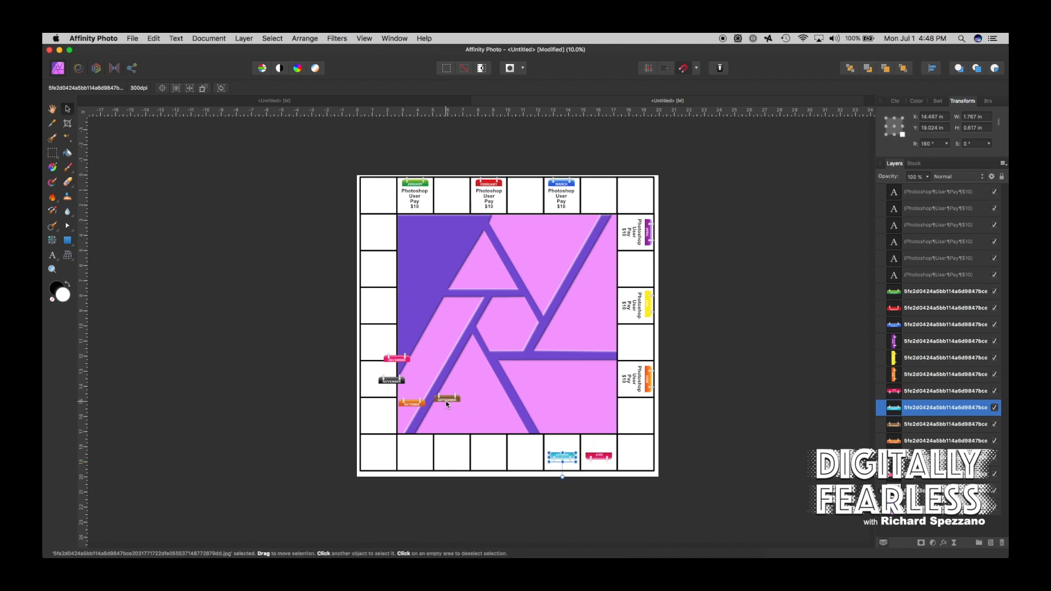
- Turn the September and October labels upside down and place them in the bottom row's fourth and third squares from the left
left_click(445, 401)
left_click_drag(445, 377, 491, 456)
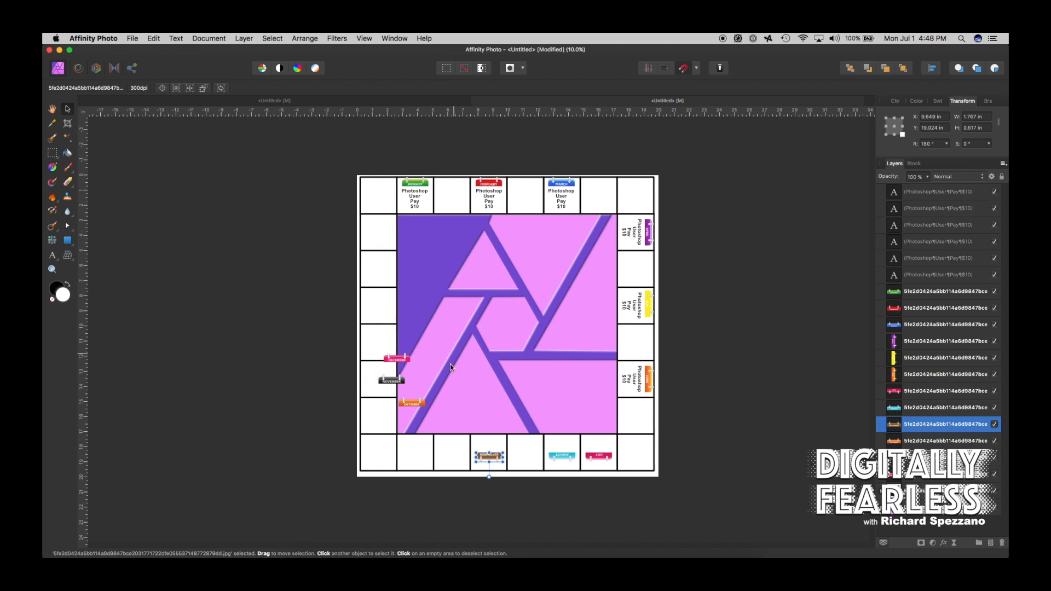
left_click(412, 407)
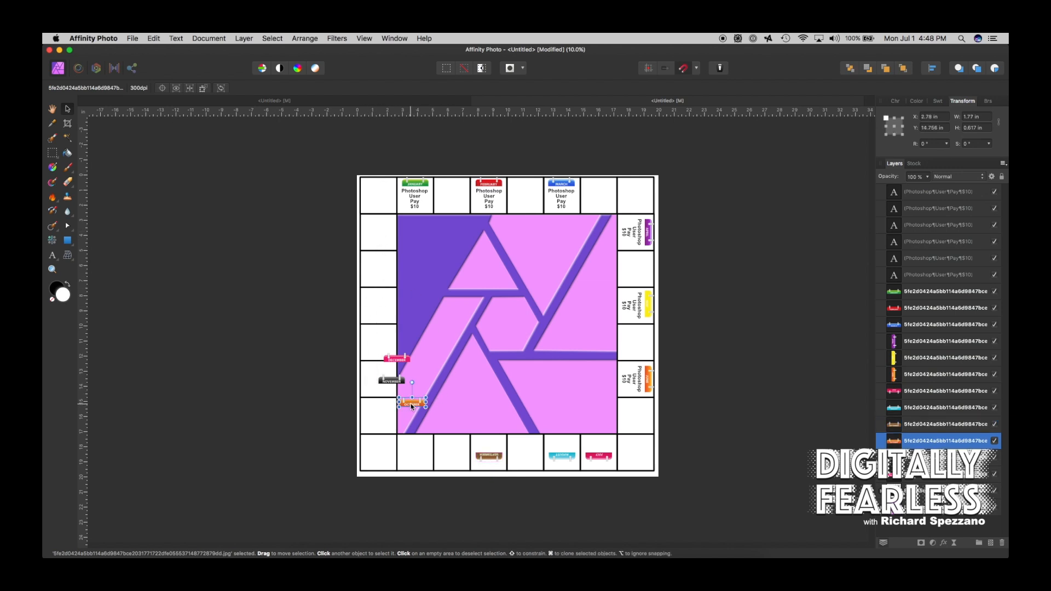
left_click(411, 406)
left_click_drag(412, 405, 453, 456)
- Rotate the November and December labels a quarter turn and place them in the left column's two squares above the bottom corner, November lower
left_click(395, 381)
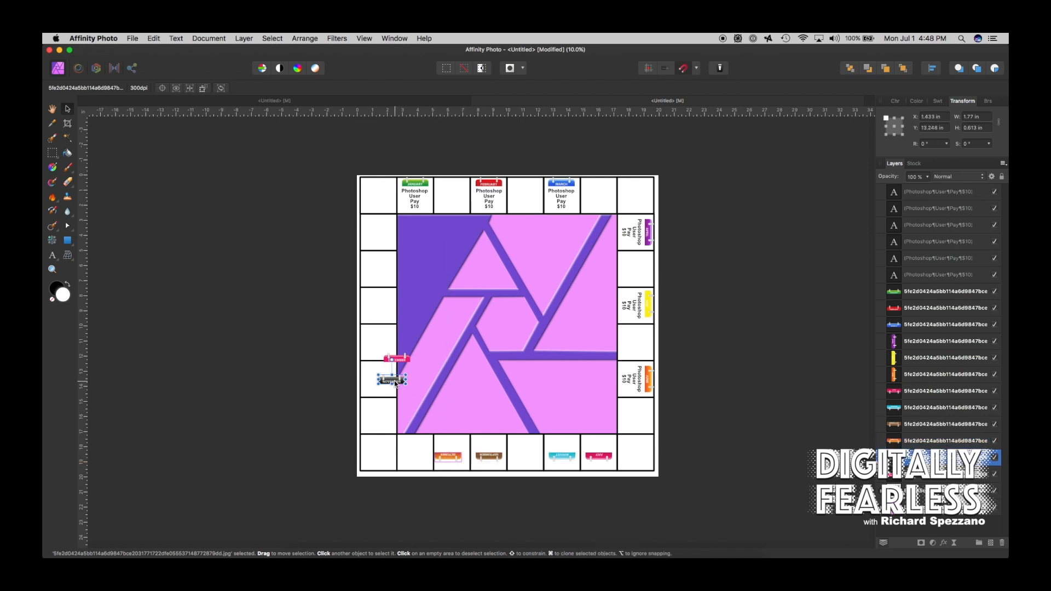
left_click_drag(395, 380, 357, 420)
left_click(396, 359)
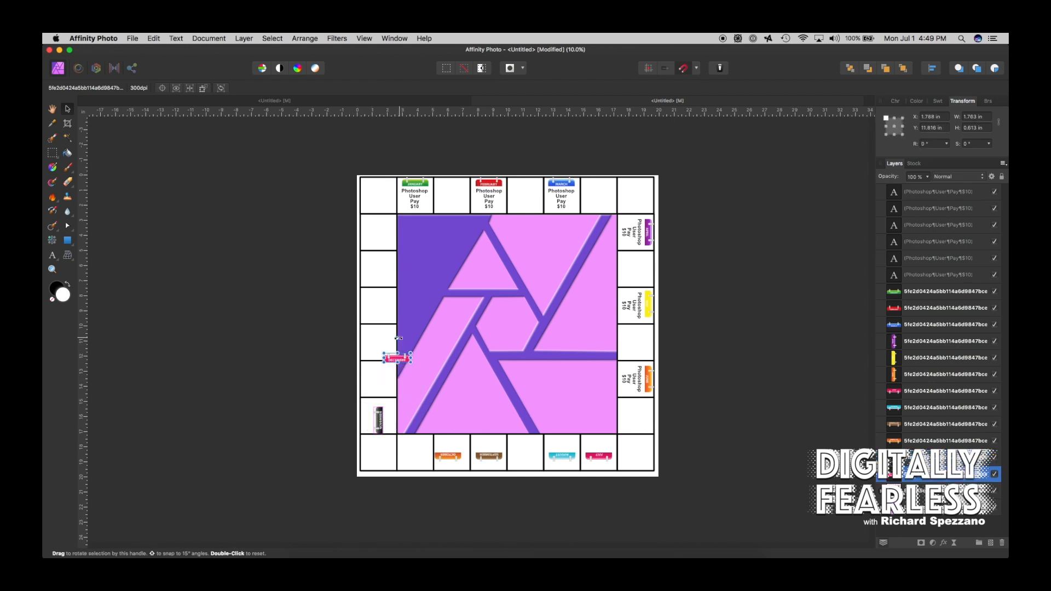
left_click_drag(396, 343, 371, 384)
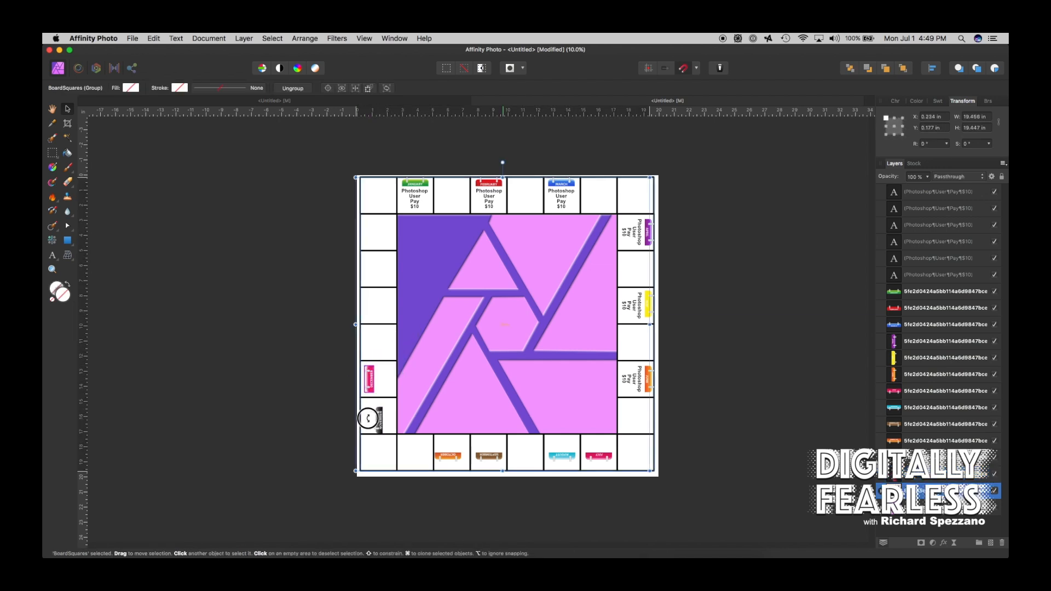
- Lock the BoardSquares group and the Logo group against being moved
left_click_drag(385, 421, 390, 414)
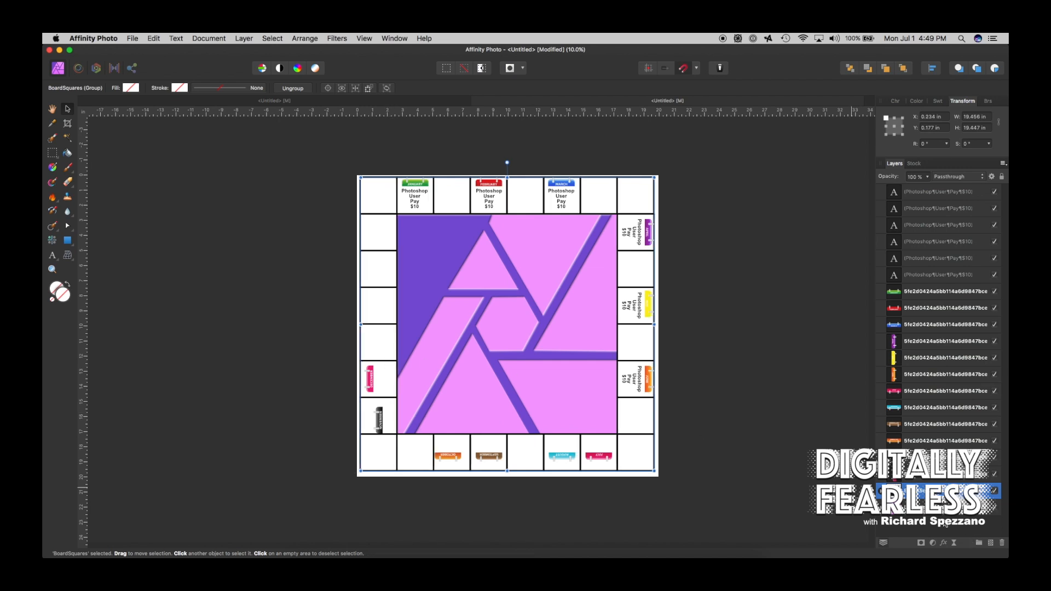
left_click(1002, 177)
left_click(980, 509)
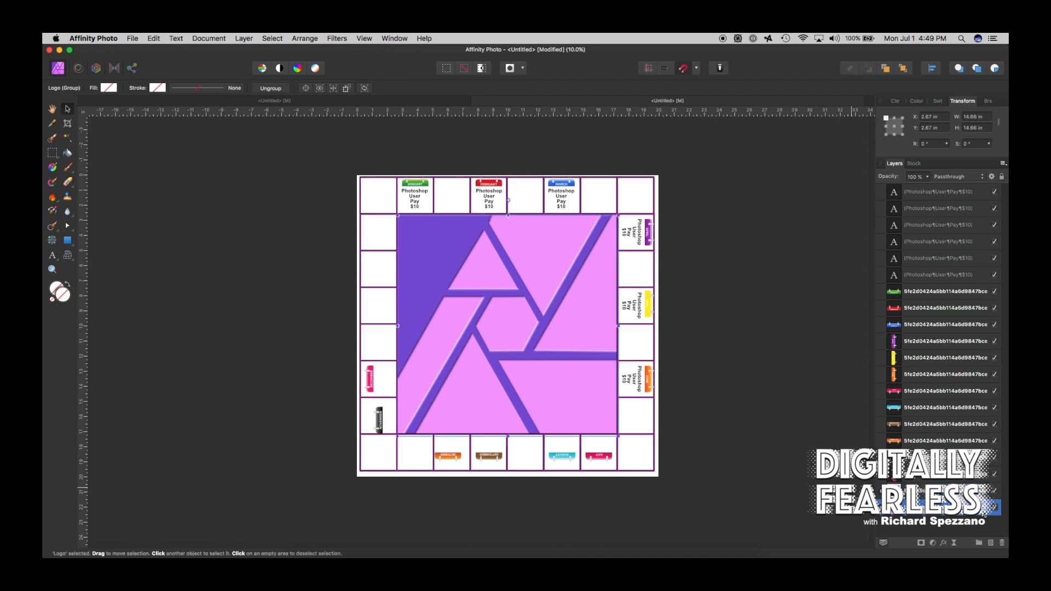
left_click(1002, 177)
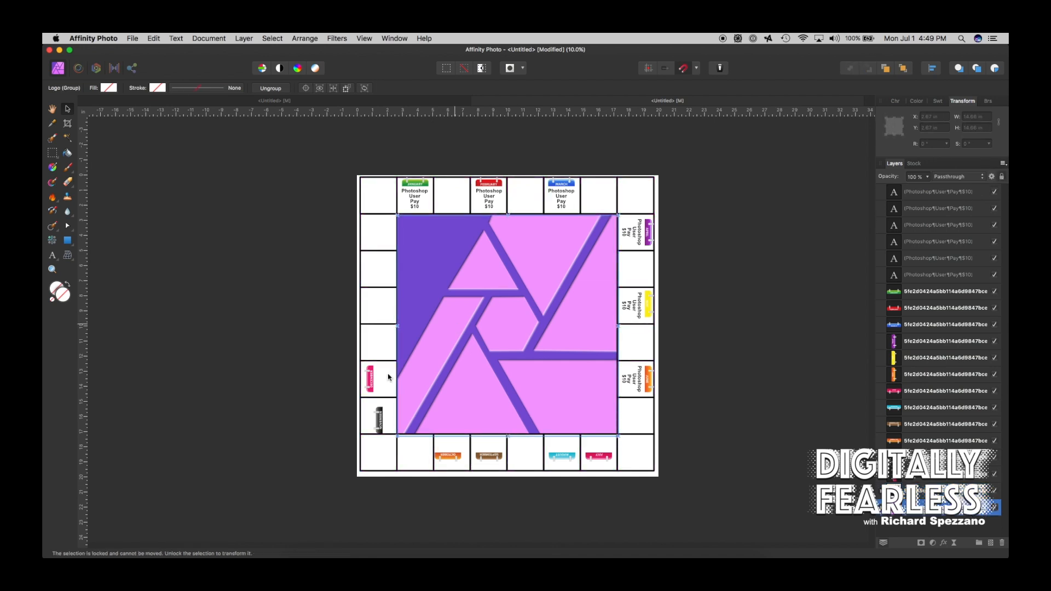
- Move the November label toward the outer edge of its square and left-align it with the December label
left_click(375, 418)
left_click_drag(375, 417, 368, 419)
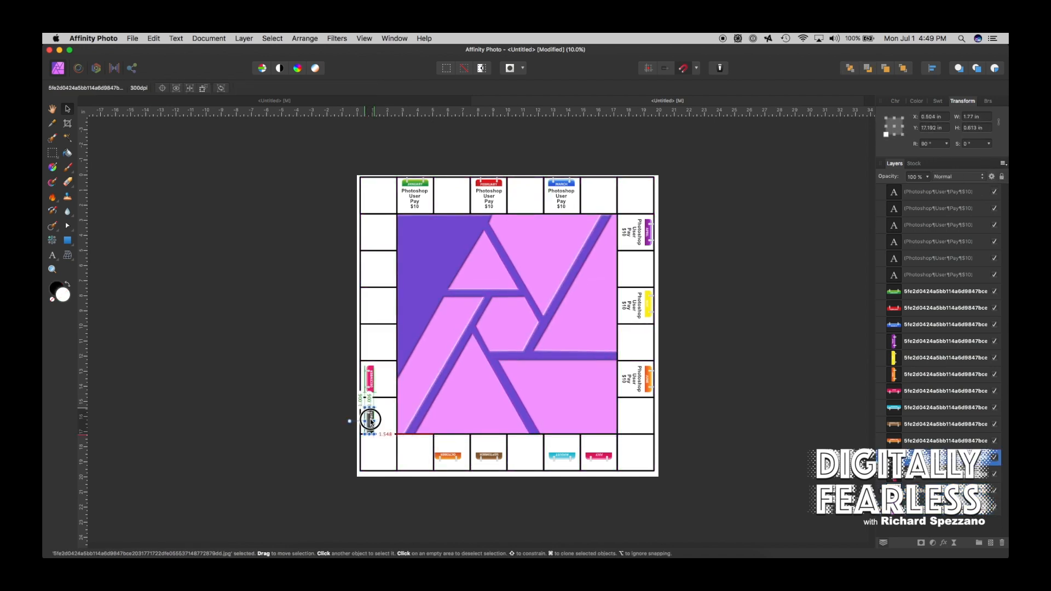
left_click(371, 382, "shift")
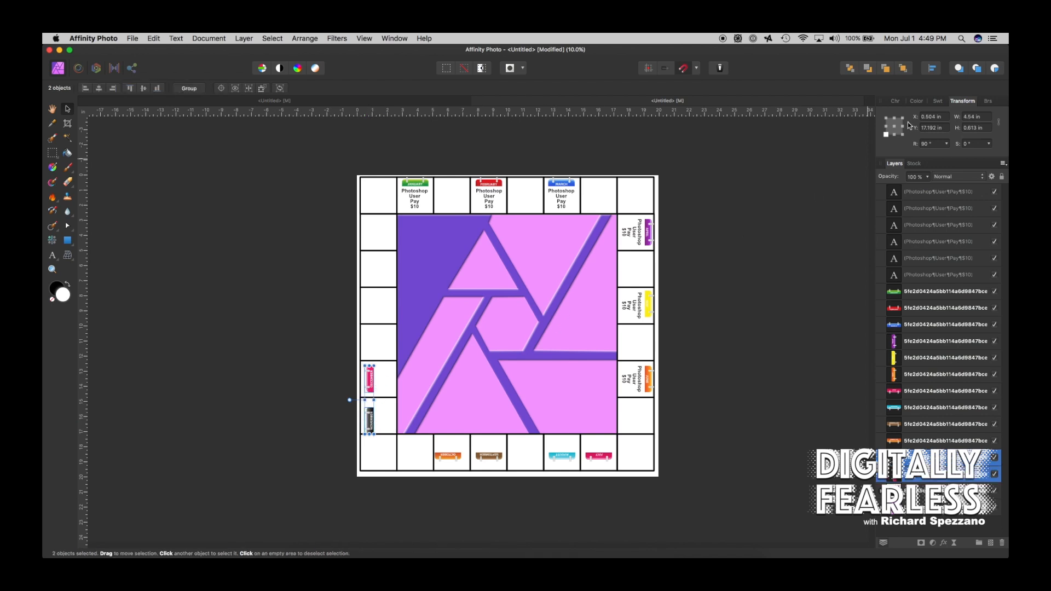
left_click(933, 69)
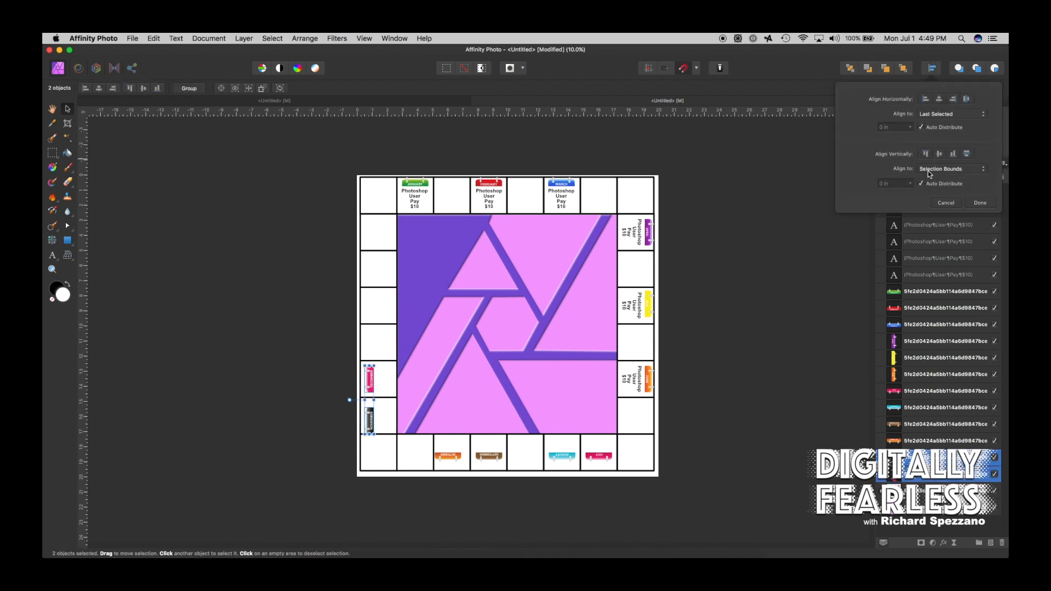
left_click(926, 99)
left_click(305, 380)
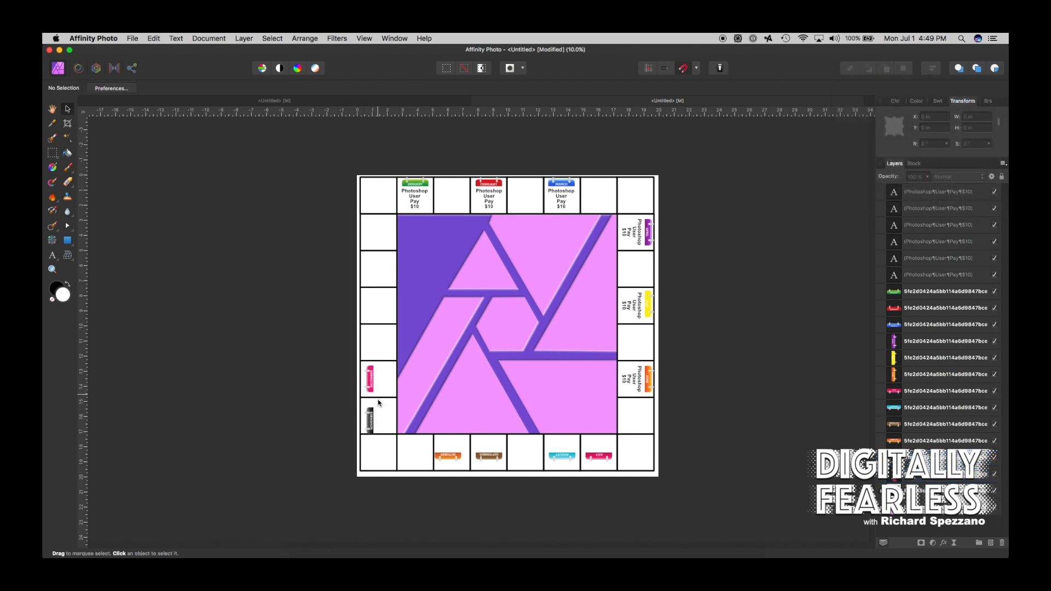
- Shift the December and November labels together against the board's outer left border, and centre November vertically in its square
left_click(371, 420)
left_click(370, 385, "shift")
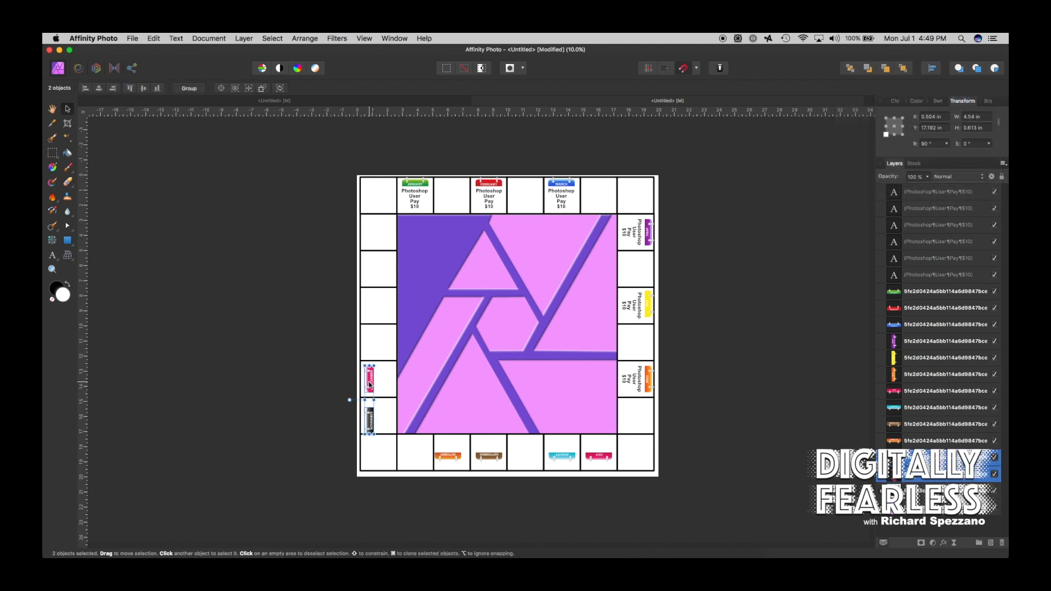
key("super+equal")
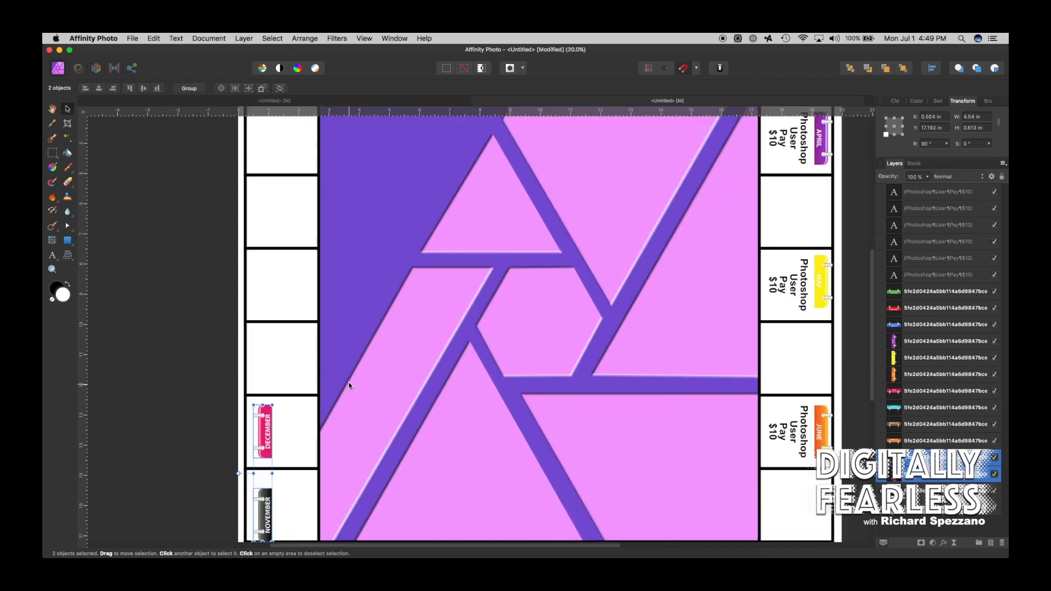
scroll(340, 377, "down", 2)
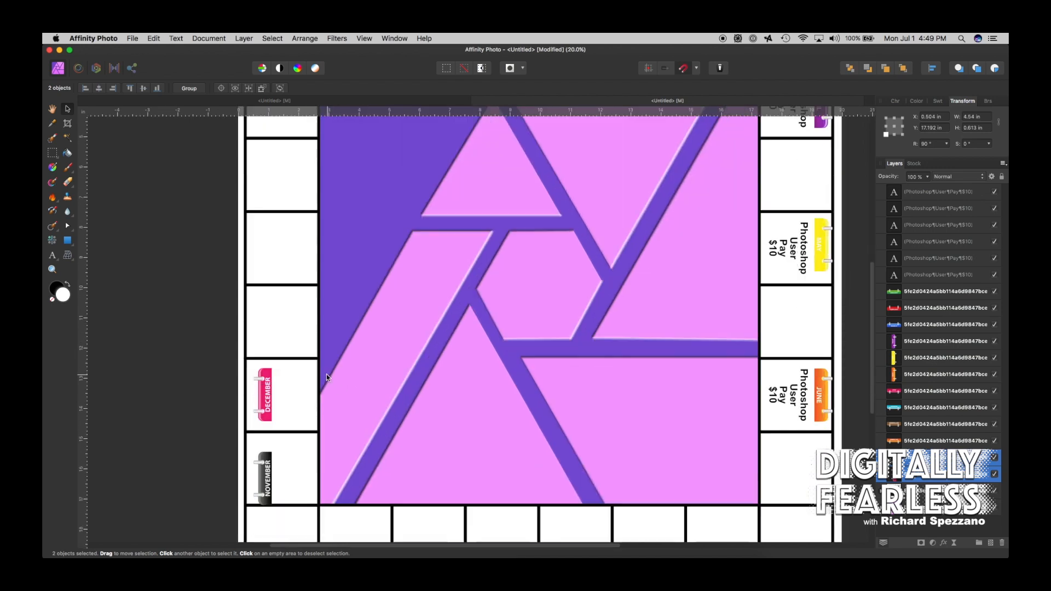
left_click_drag(264, 392, 256, 410)
left_click(241, 449)
left_click(258, 468)
left_click_drag(258, 468, 258, 464)
- Align the October, September, August and July labels vertically along their bottom edges
scroll(375, 439, "down", 5)
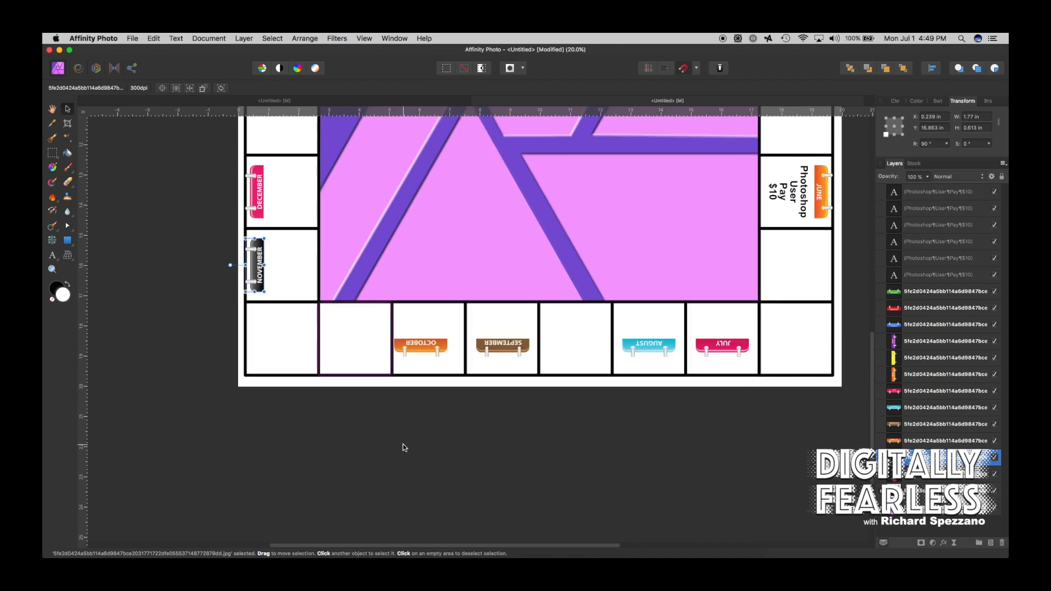
left_click(439, 346)
left_click(493, 348, "shift")
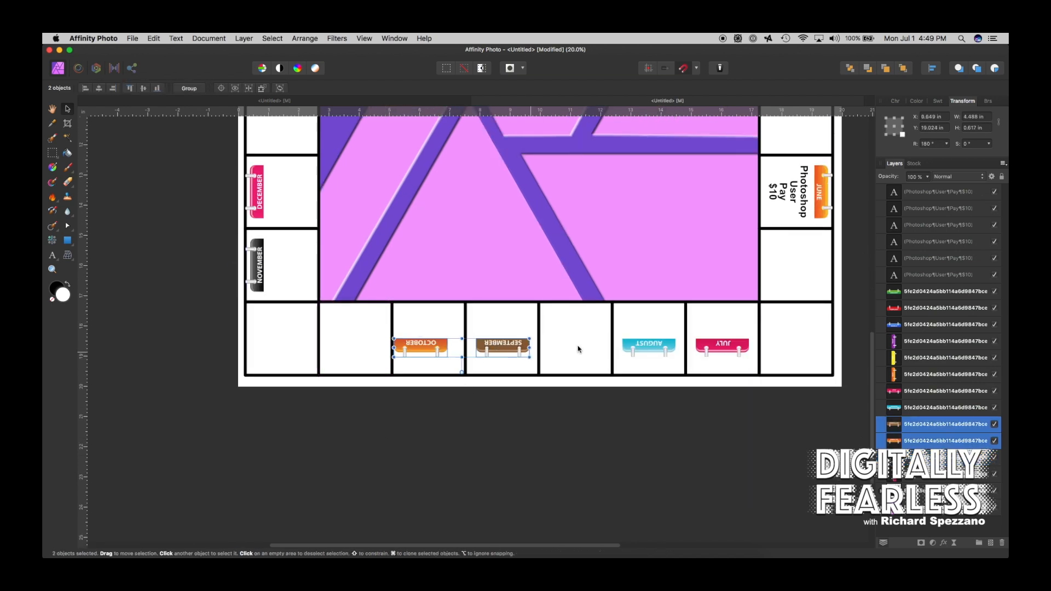
left_click(635, 347, "shift")
left_click(742, 352, "shift")
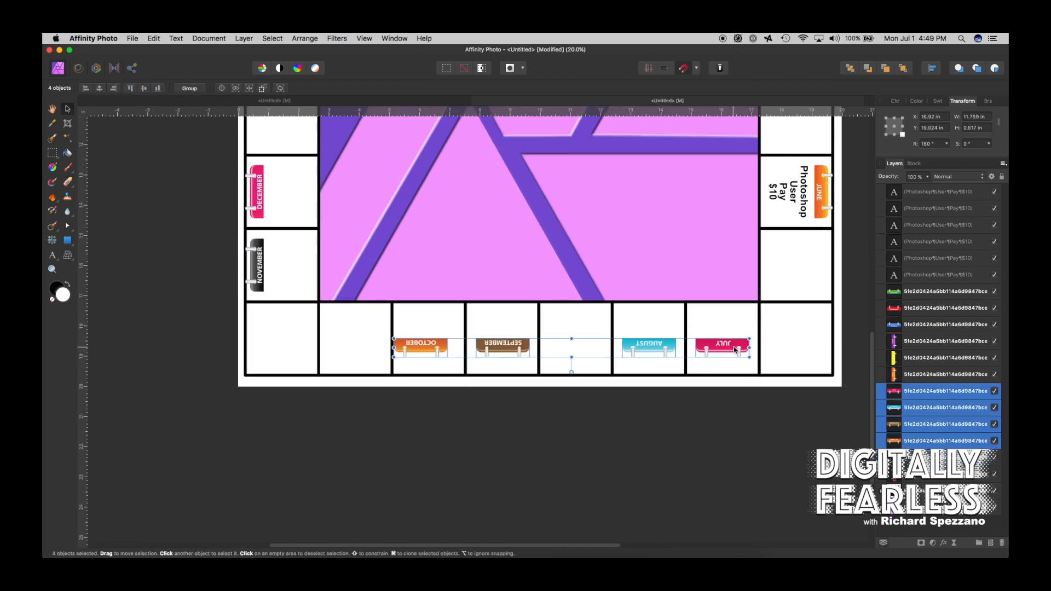
left_click(933, 68)
left_click(956, 158)
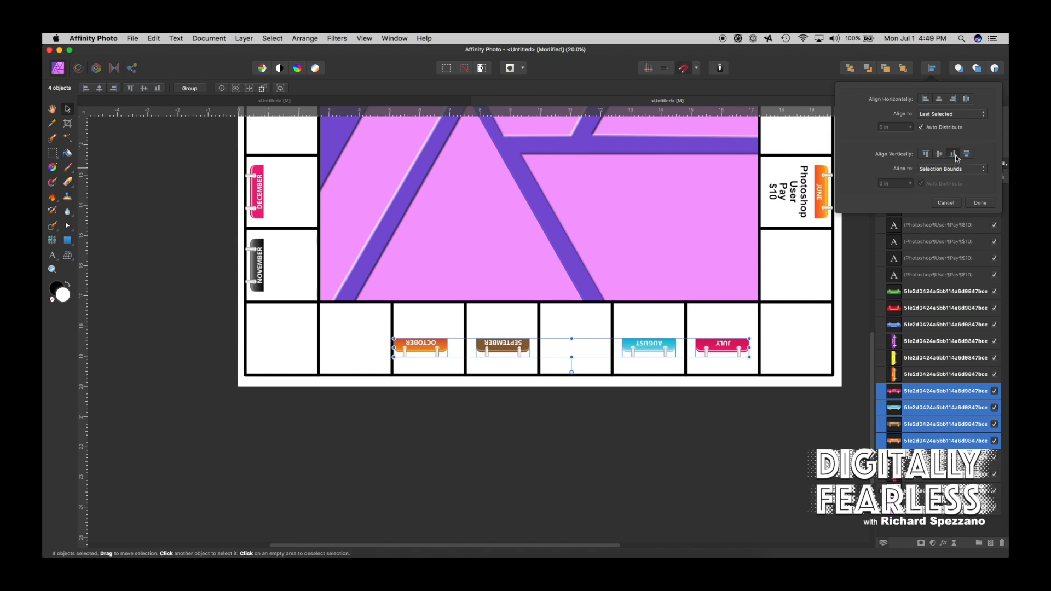
left_click(624, 401)
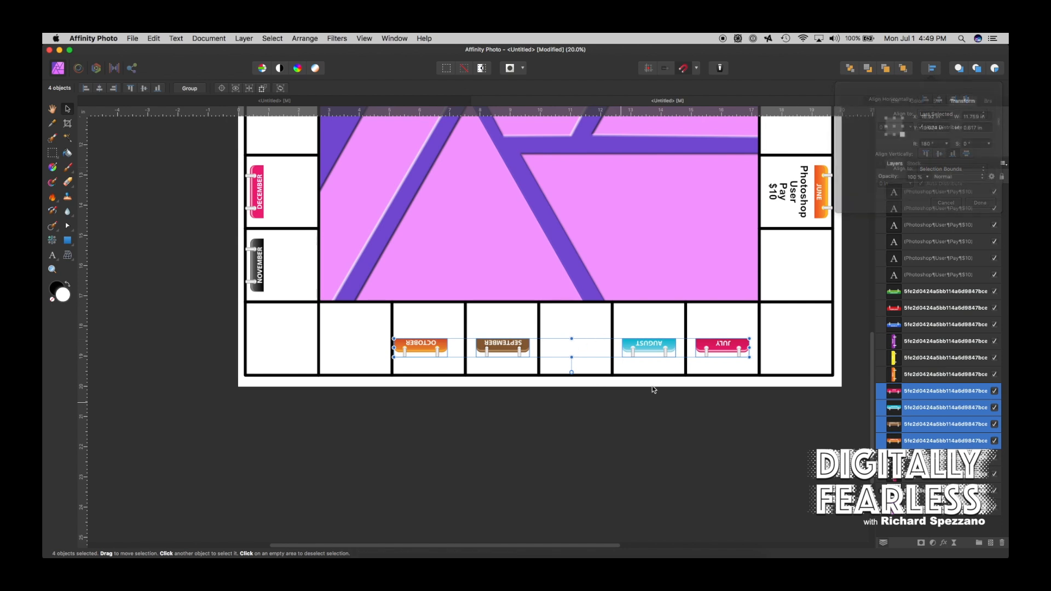
- Move the July, August, September and October labels together down to the bottom border of their squares
left_click(721, 351)
left_click(634, 348, "shift")
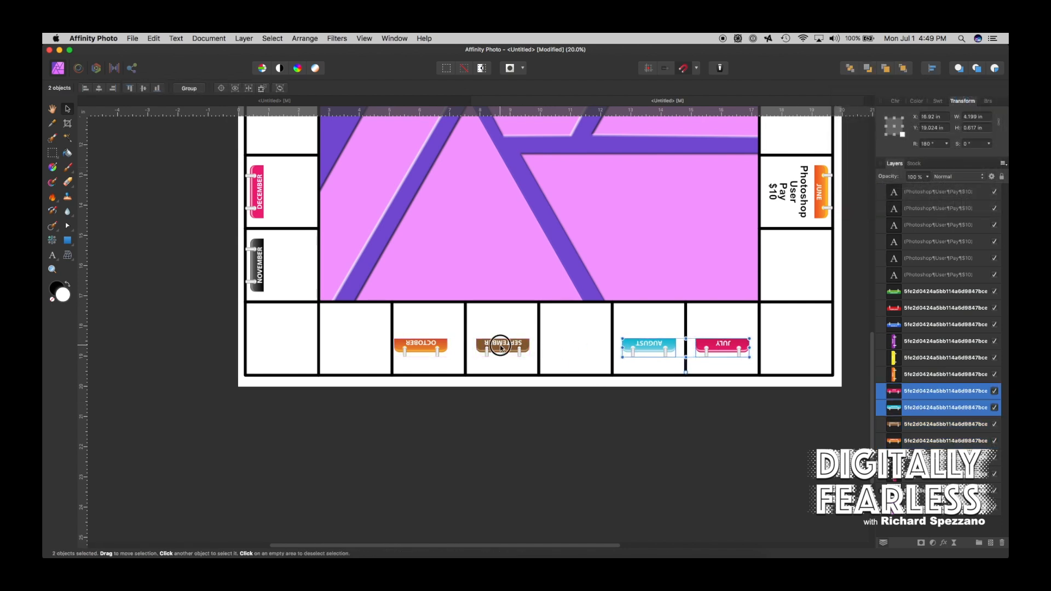
left_click(499, 346, "shift")
left_click(424, 349, "shift")
left_click_drag(426, 352, 427, 369)
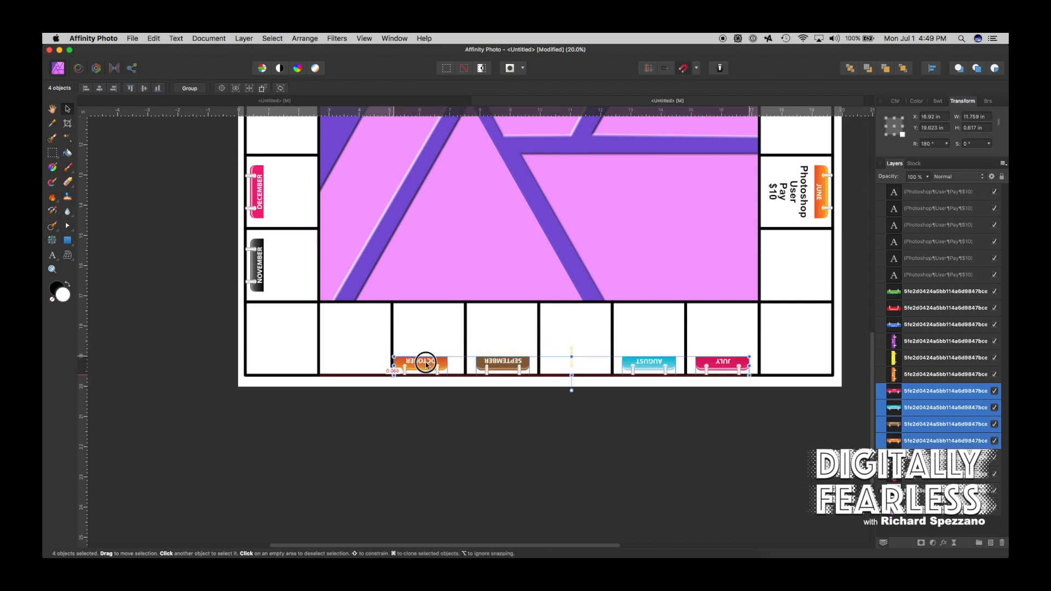
left_click(669, 384)
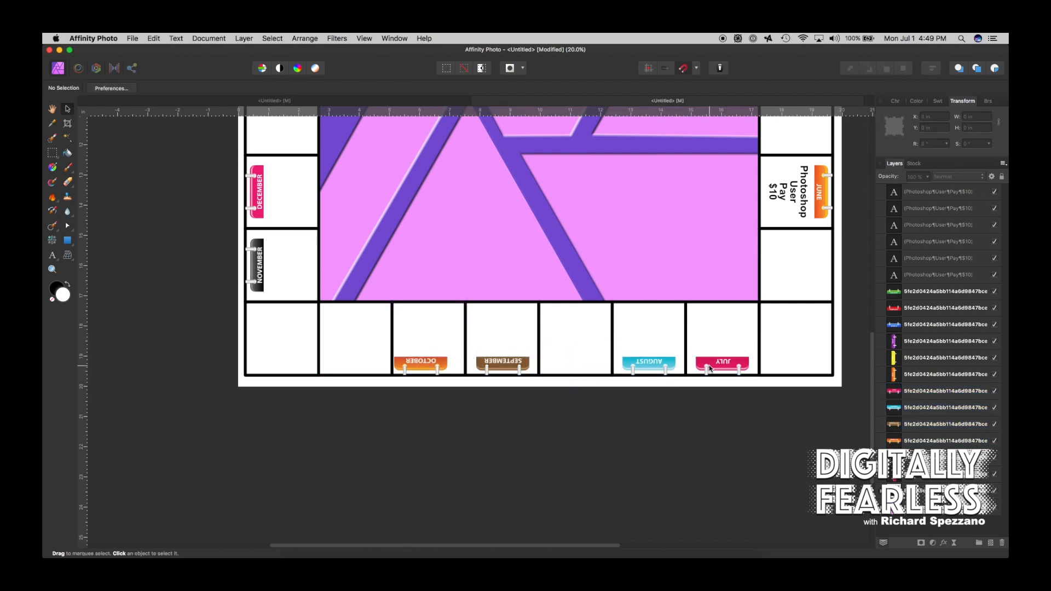
- Nudge the September and October labels horizontally to the centre of their squares
left_click(709, 368)
left_click(650, 366)
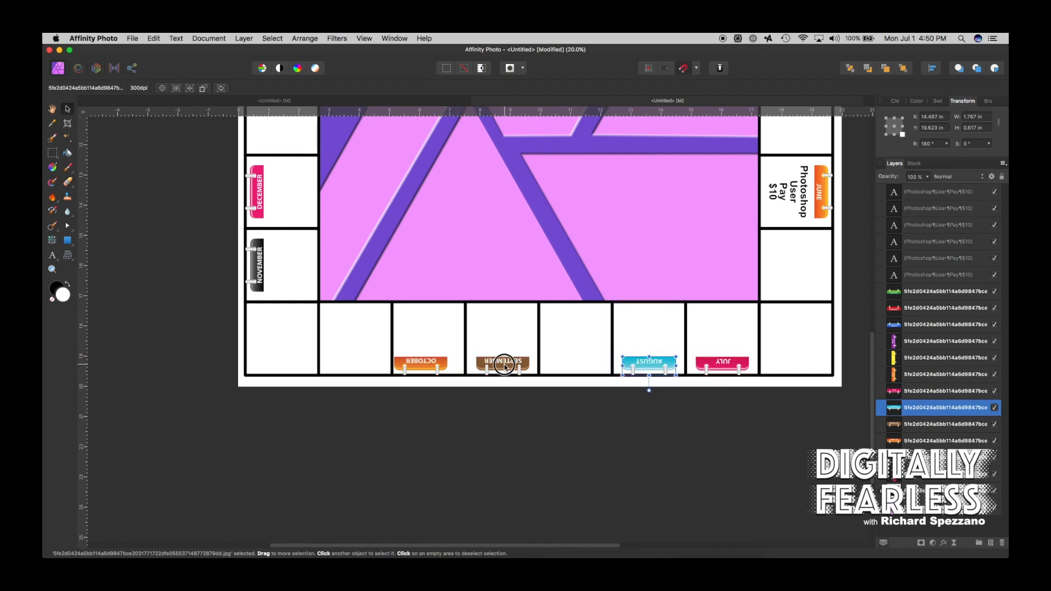
left_click_drag(502, 366, 502, 365)
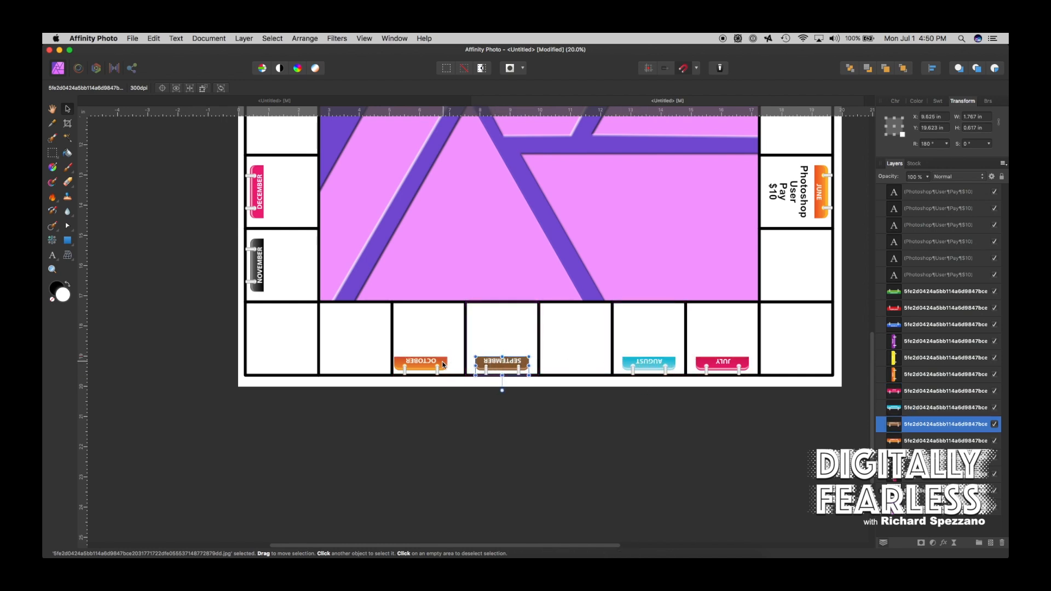
left_click_drag(435, 365, 444, 363)
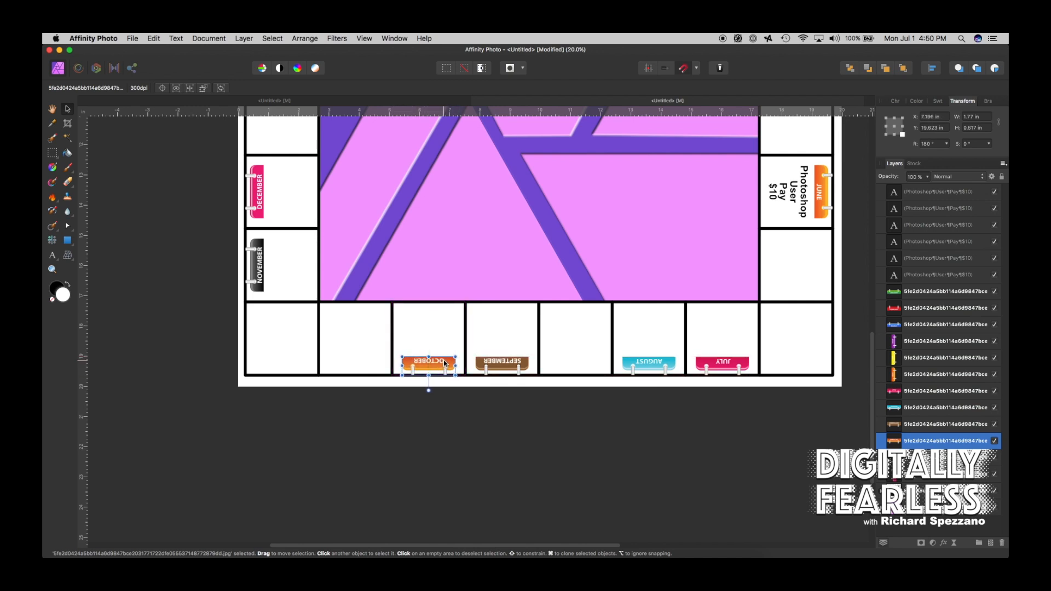
left_click(431, 399)
- Duplicate the June square's "Photoshop User Pay $10" text, rotate it to 180°, and place it above the July label
scroll(461, 320, "up", 3)
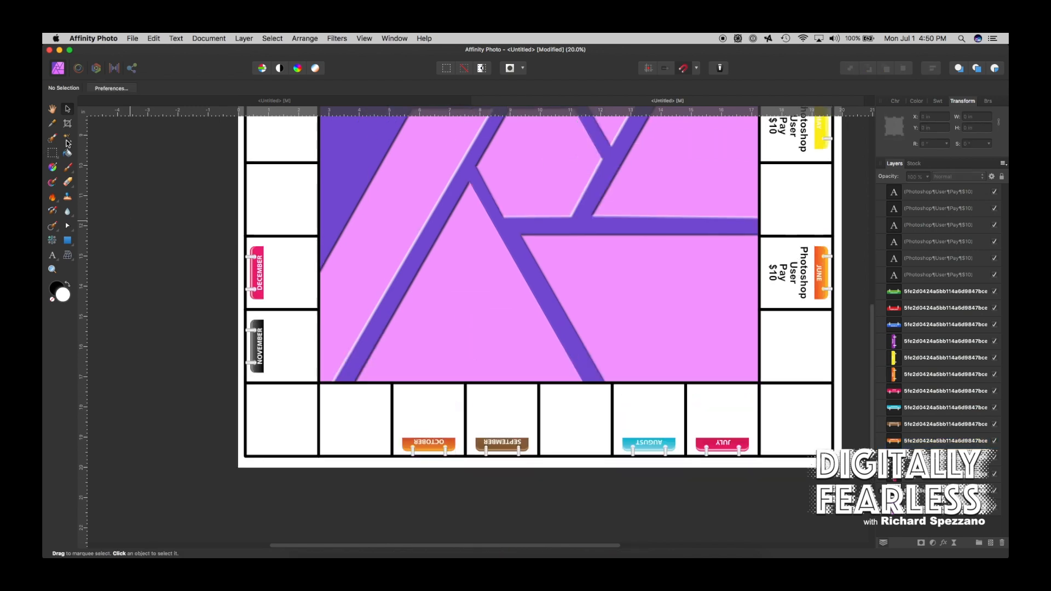
scroll(646, 340, "up", 5)
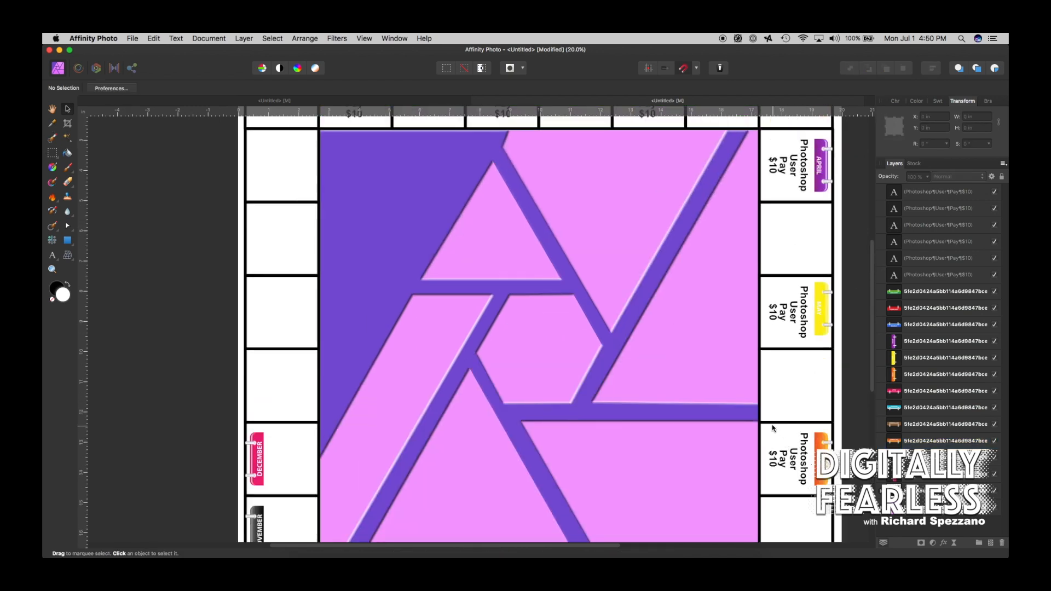
scroll(788, 422, "down", 1)
scroll(807, 411, "down", 3)
left_click(804, 301)
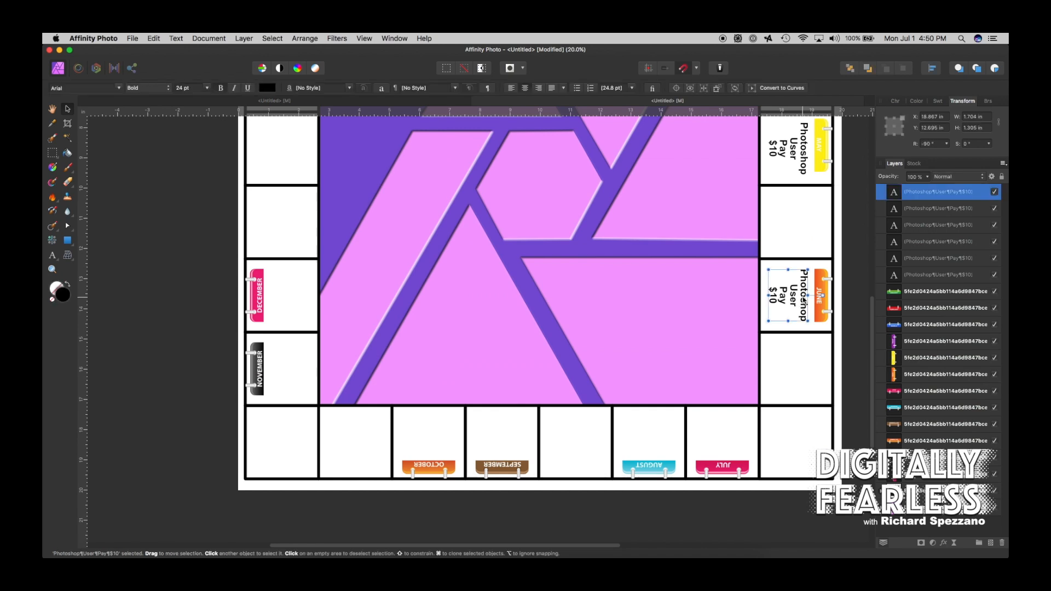
key("super+j")
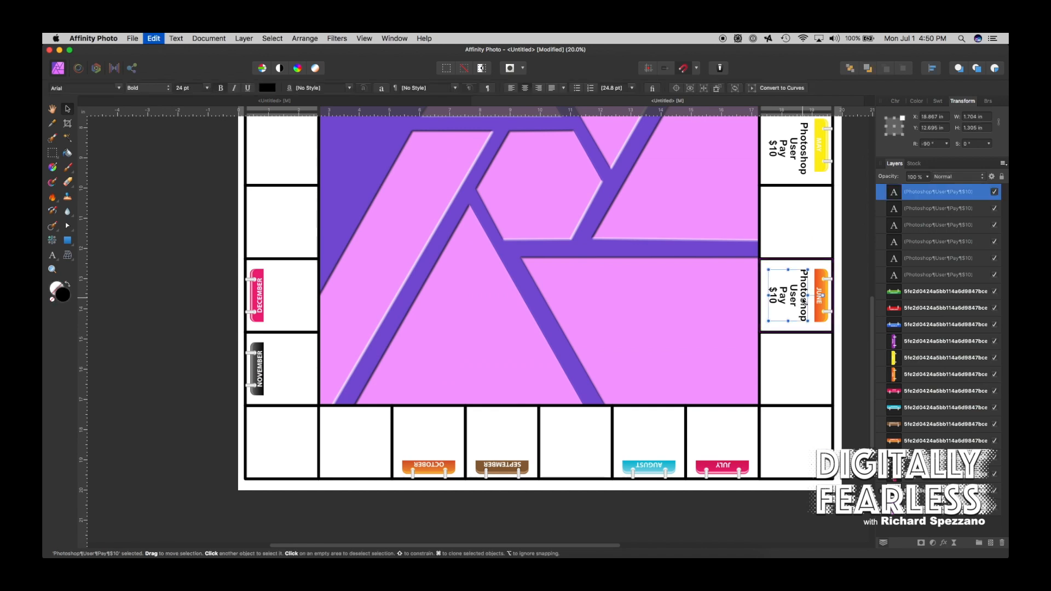
left_click_drag(799, 306, 724, 437)
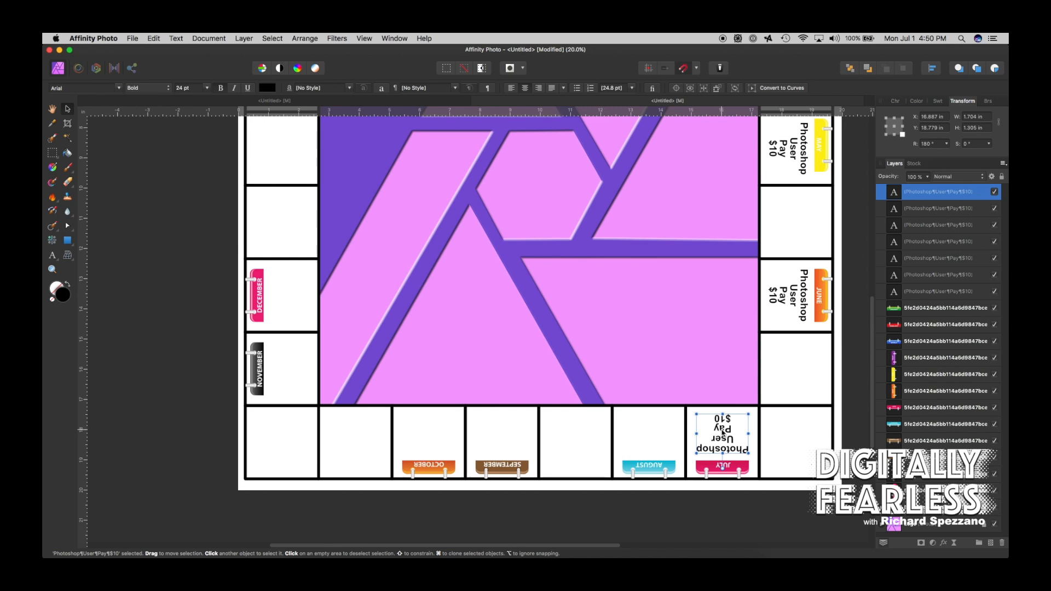
- Copy the upside-down "Photoshop User Pay $10" text into the August, September and October squares, above their labels
left_click_drag(723, 434, 657, 440)
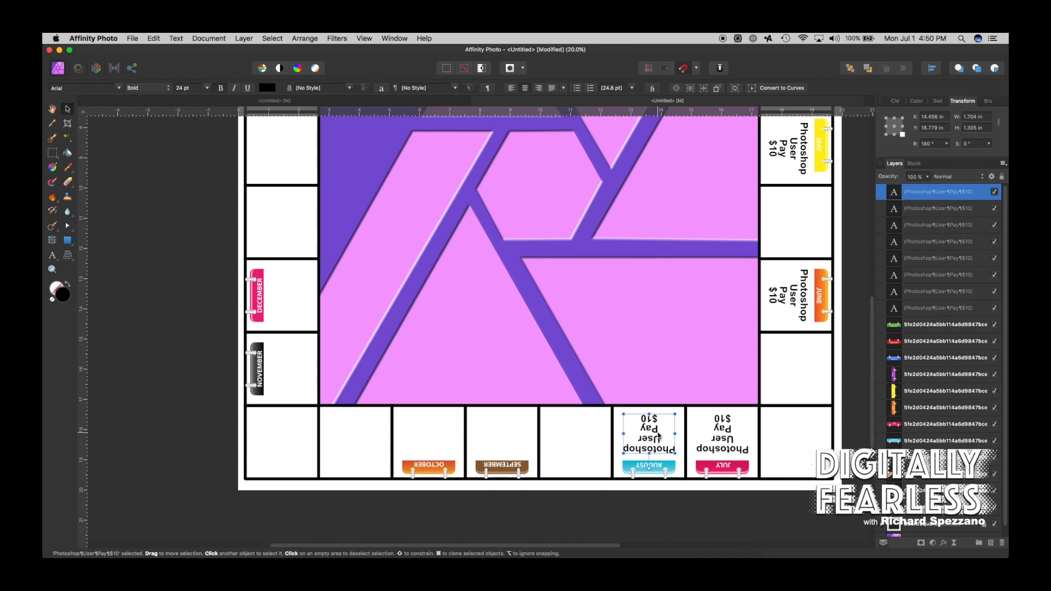
left_click_drag(659, 437, 505, 448)
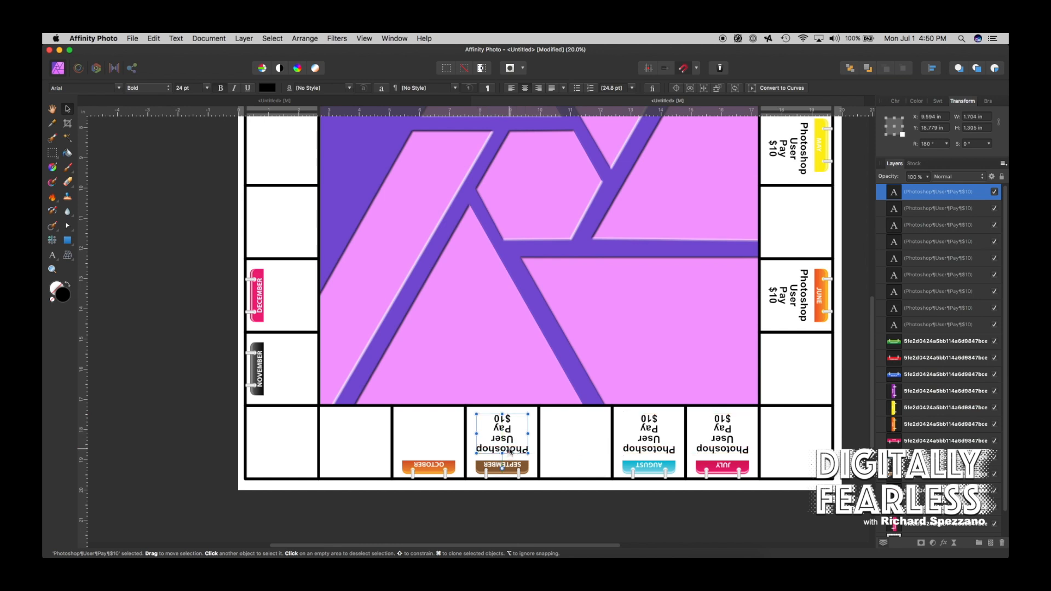
key("super+c")
key("super+v")
left_click_drag(507, 449, 433, 453)
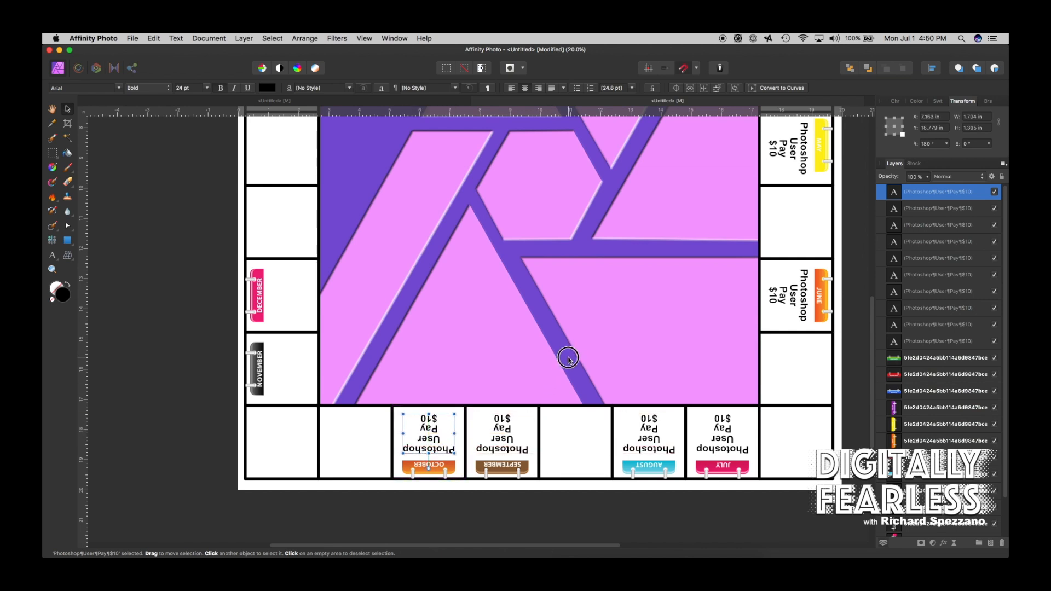
key("super+d")
- Look over the month labels and payment texts placed around the board's edge
scroll(569, 361, "up", 5)
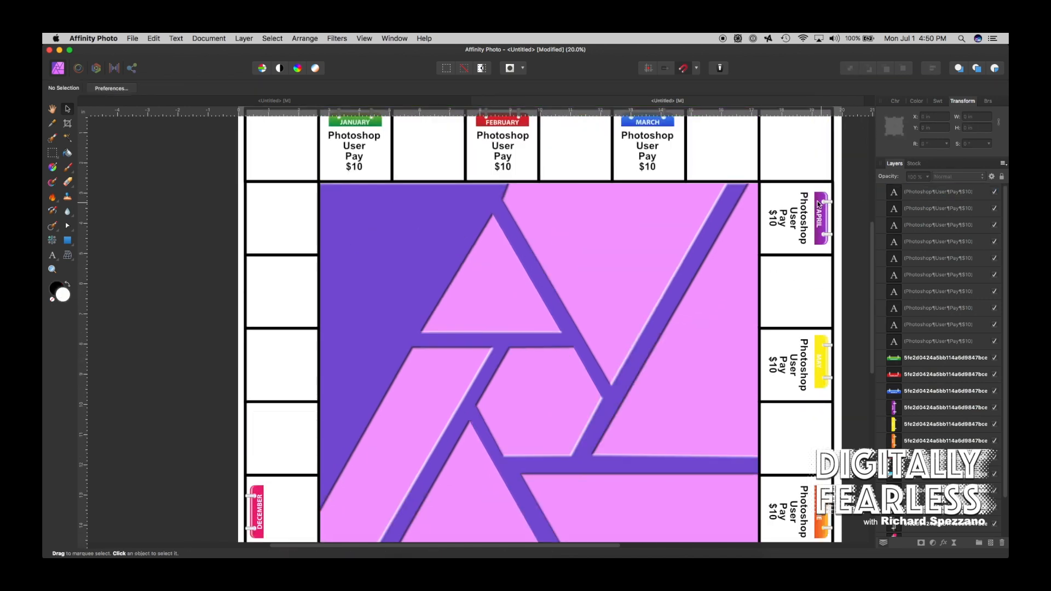
scroll(730, 162, "up", 2)
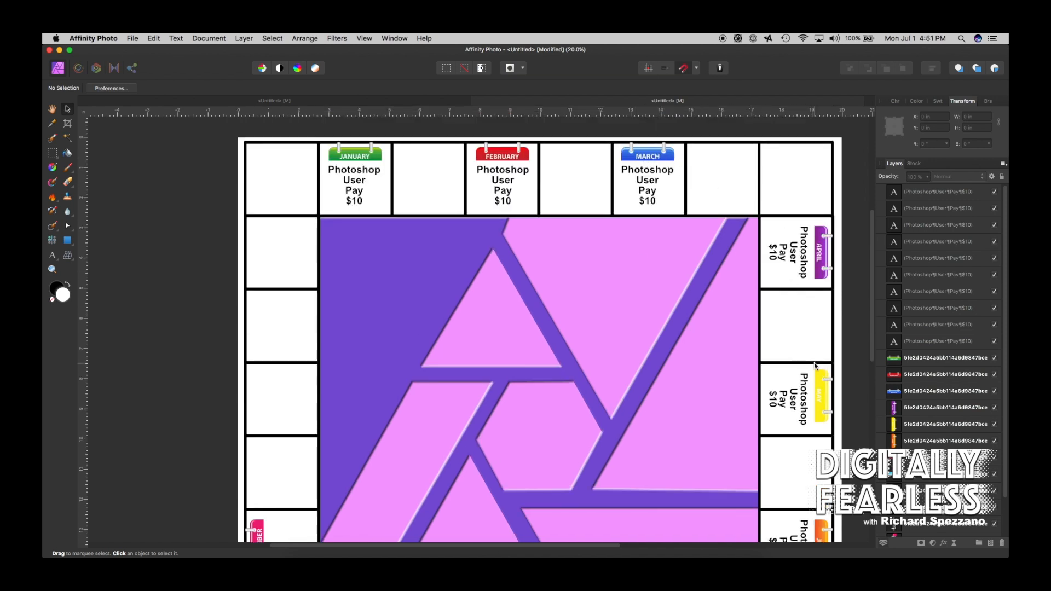
scroll(654, 300, "down", 10)
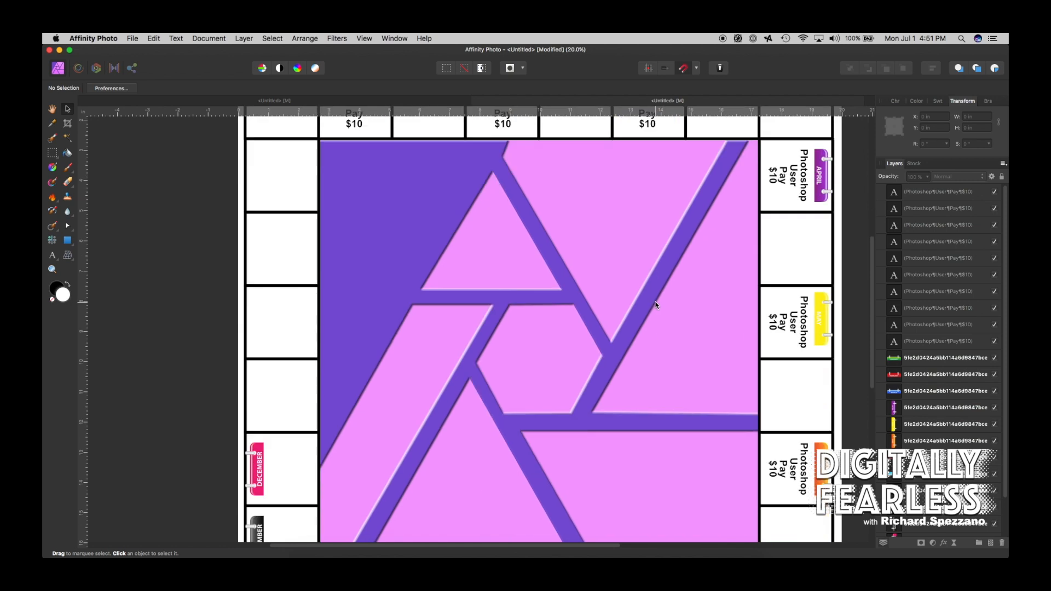
scroll(629, 279, "up", 8)
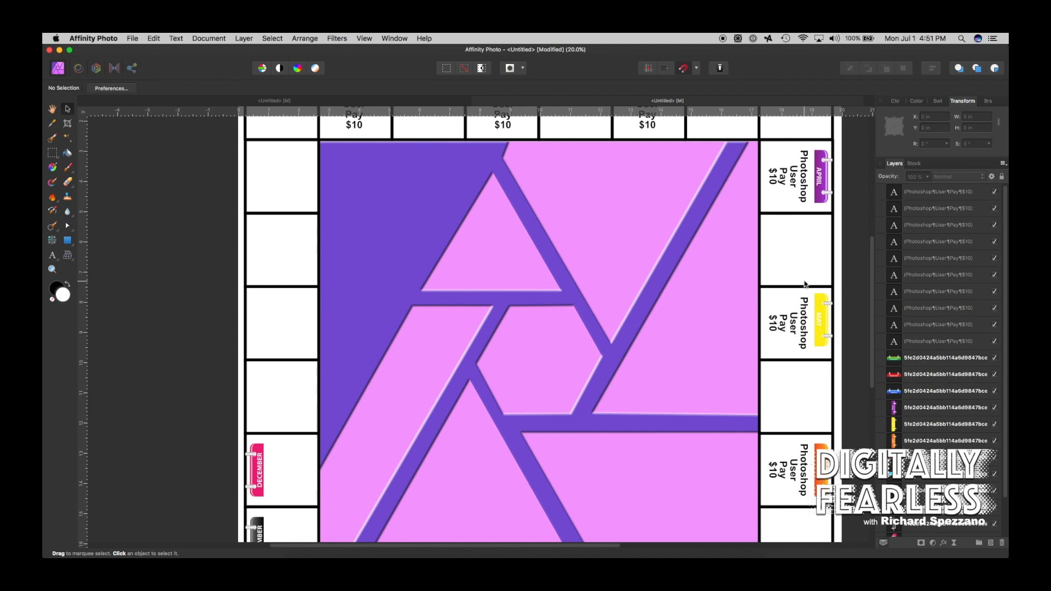
scroll(818, 334, "up", 3)
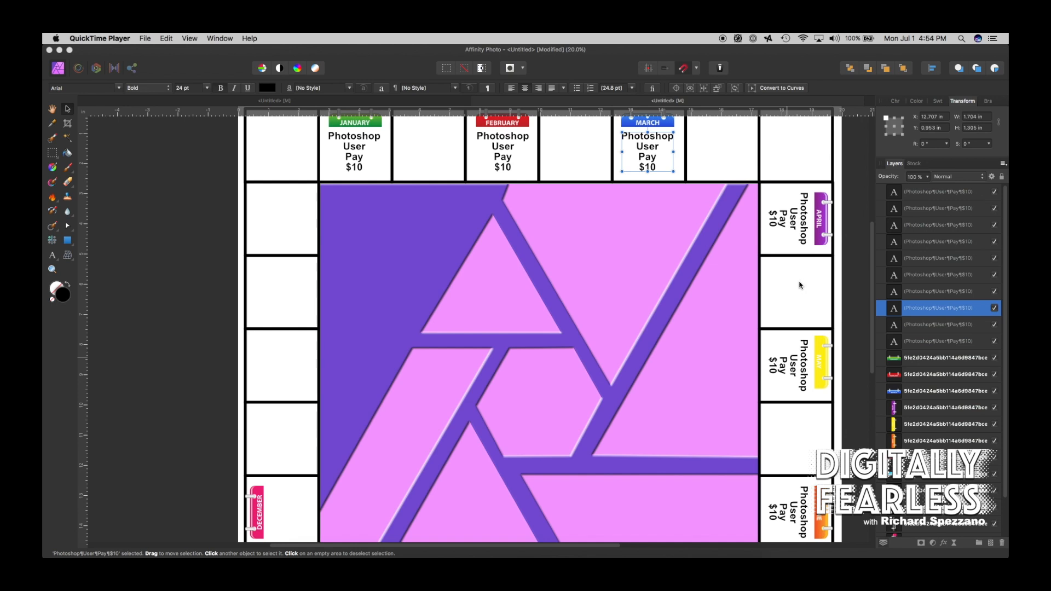
scroll(800, 285, "down", 3)
scroll(792, 371, "up", 9)
left_click(714, 312)
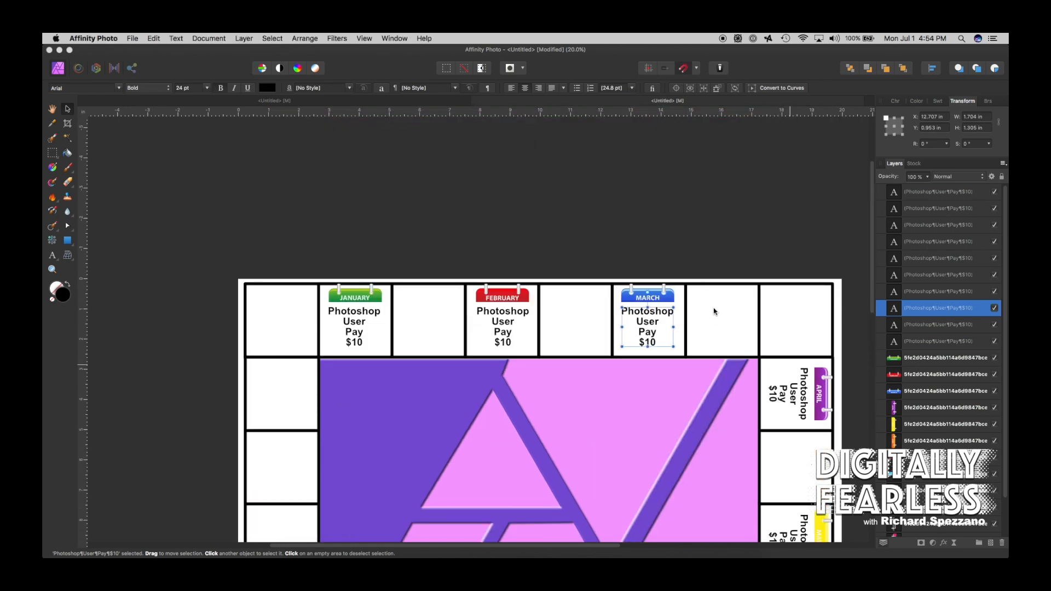
- Copy the March square's text into the empty square beside it and change the copy to "Affinity User Short Cut" on four lines
left_click(660, 317)
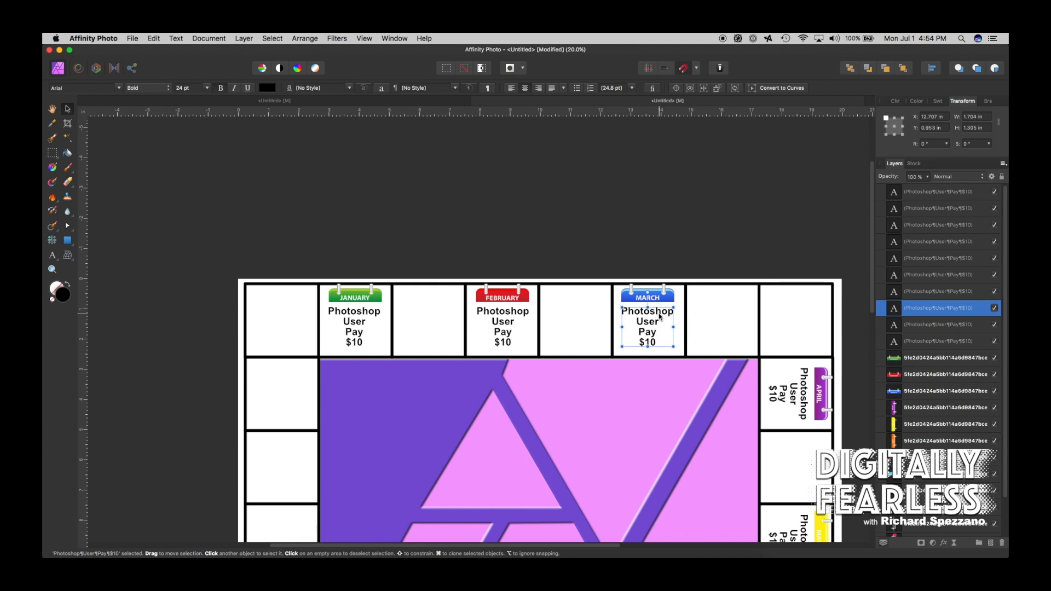
mouse_move(660, 315)
left_mouse_down()
mouse_move(666, 305)
mouse_move(731, 300)
left_mouse_up()
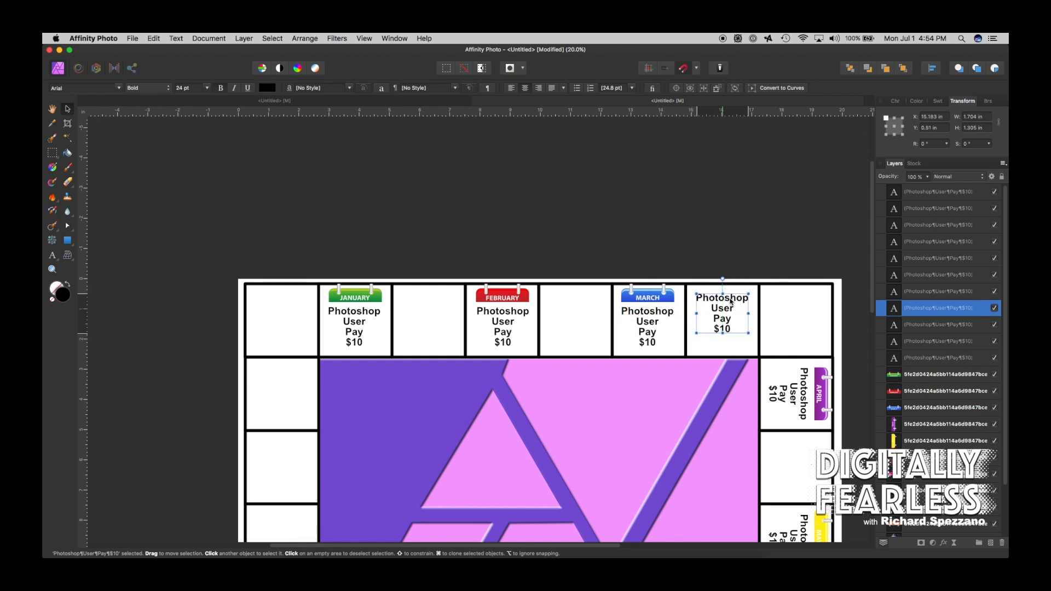
left_click(52, 257)
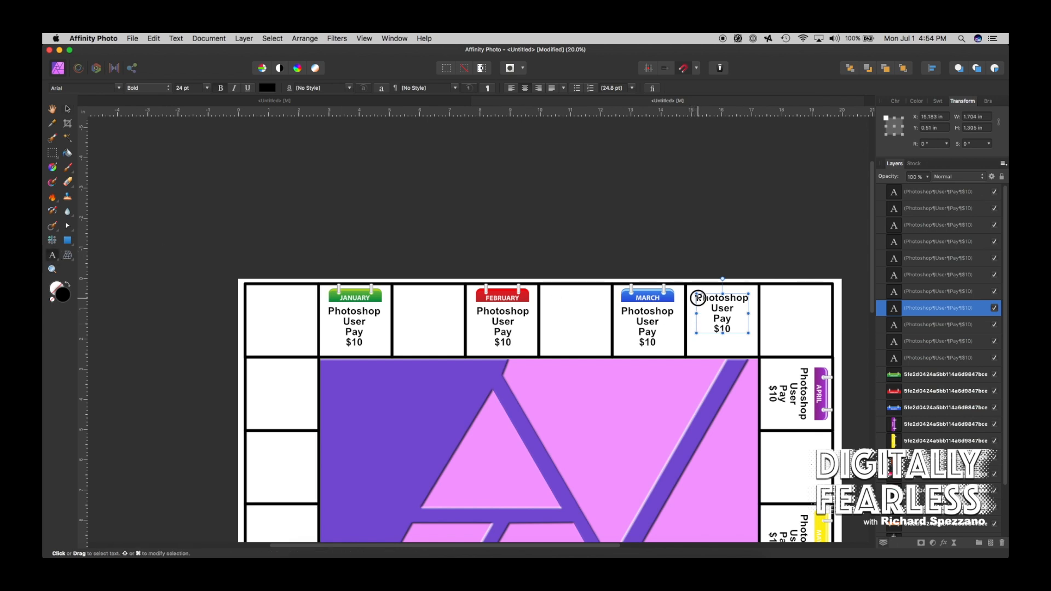
left_click_drag(697, 297, 736, 337)
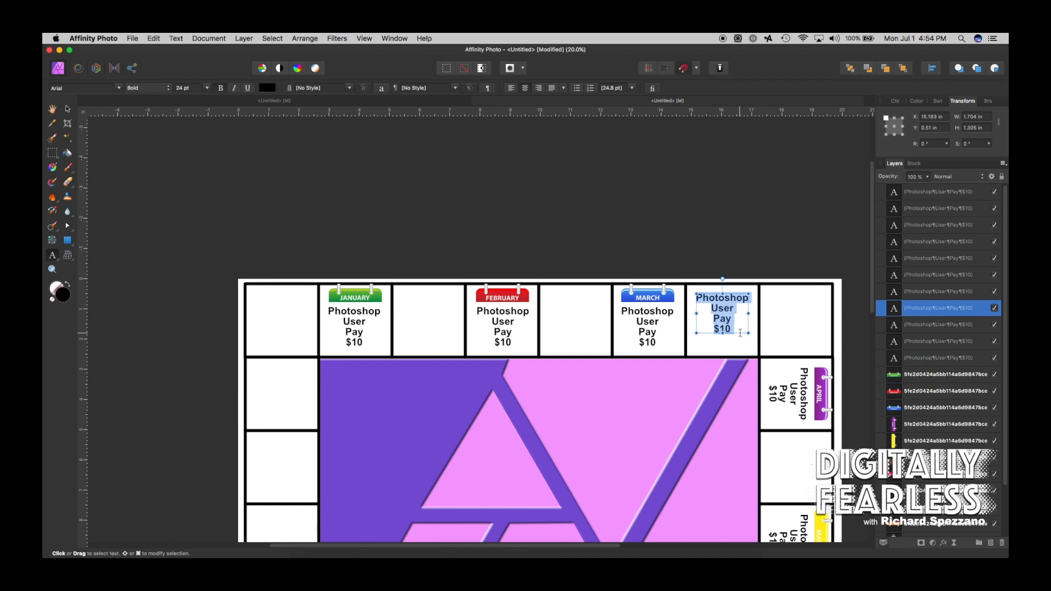
type("Aff")
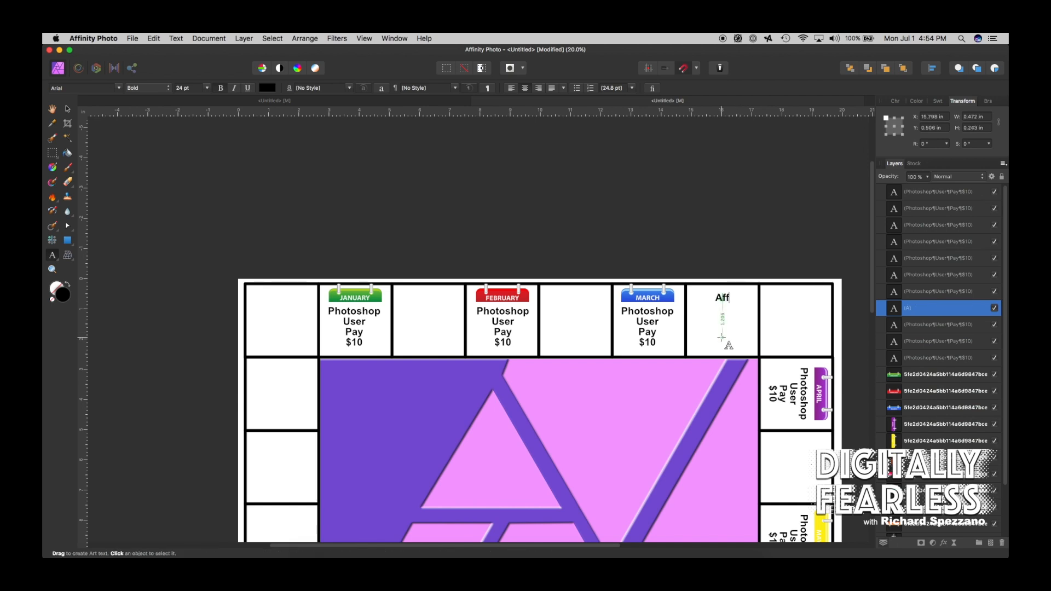
type("inity ")
type("User ")
type("Short ")
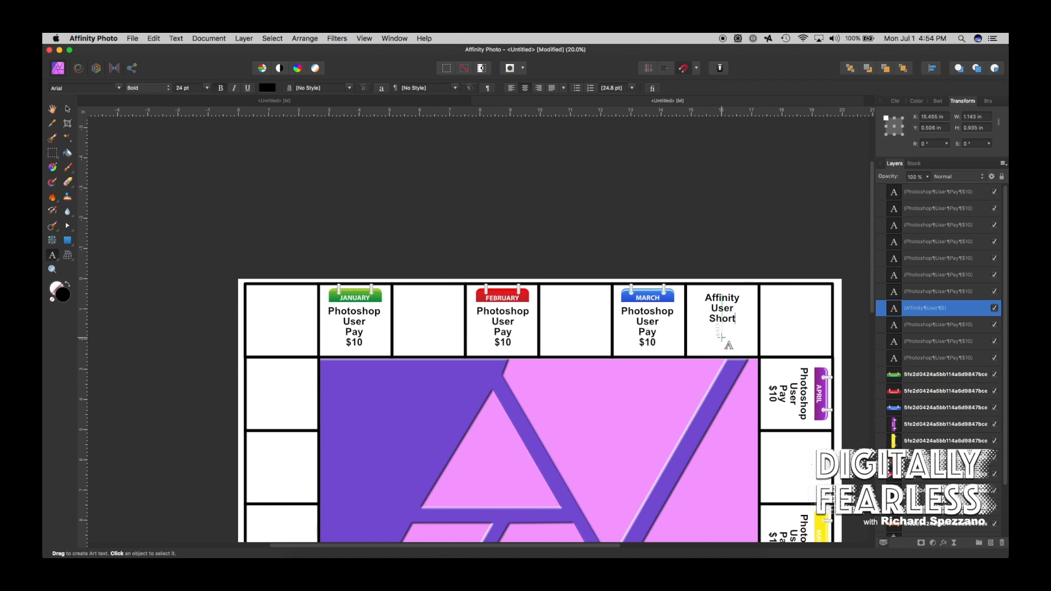
type("C")
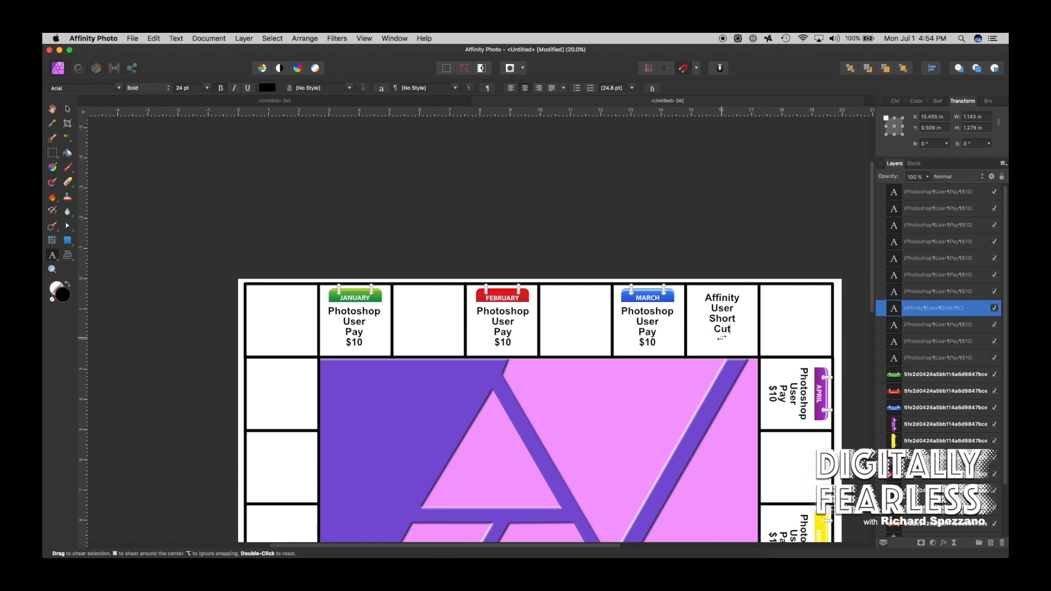
type("ut")
- Draw a short vertical line with the Pen tool beneath the "Affinity User Short Cut" text and give its end a Curved arrowhead
left_click(67, 226)
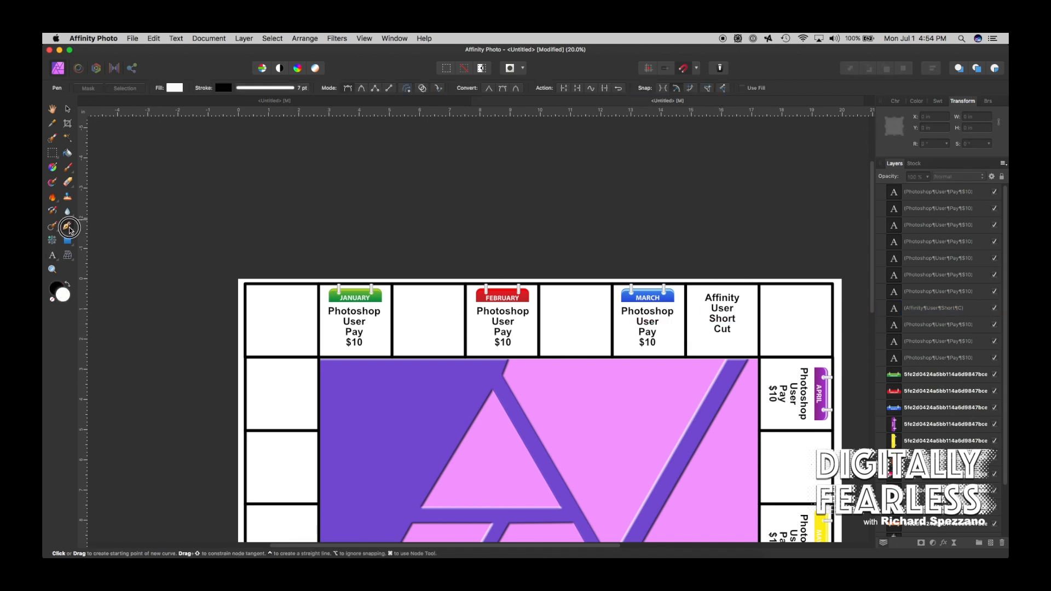
left_click(696, 327)
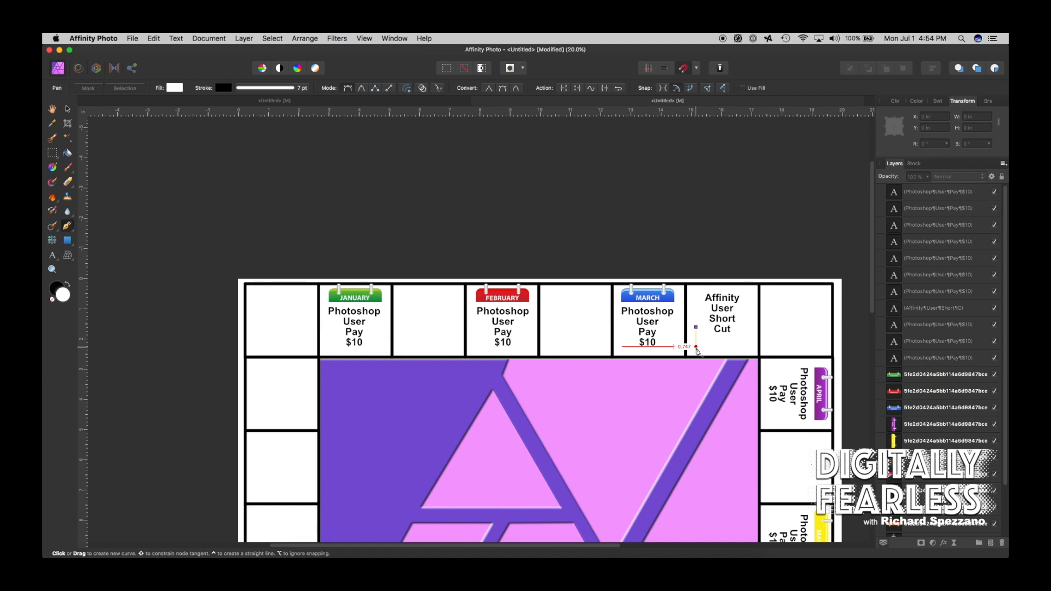
left_click(697, 348)
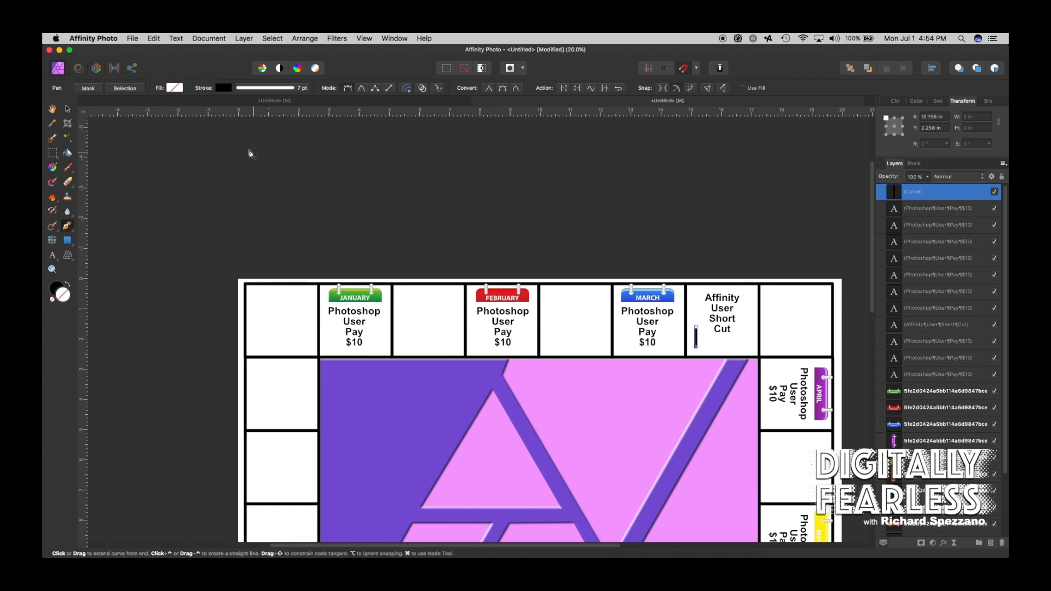
left_click(238, 89)
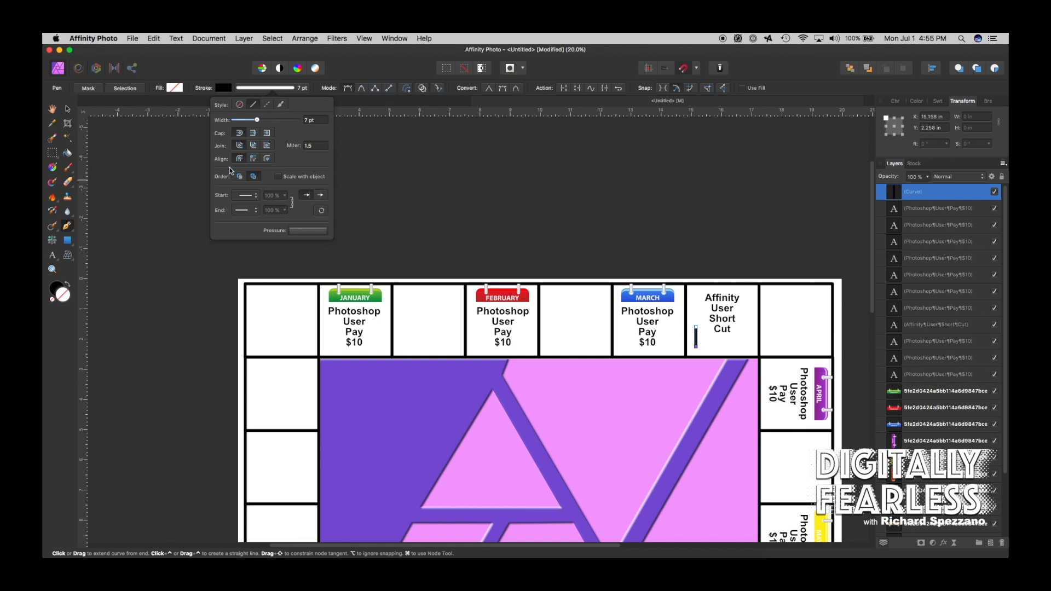
left_click(257, 211)
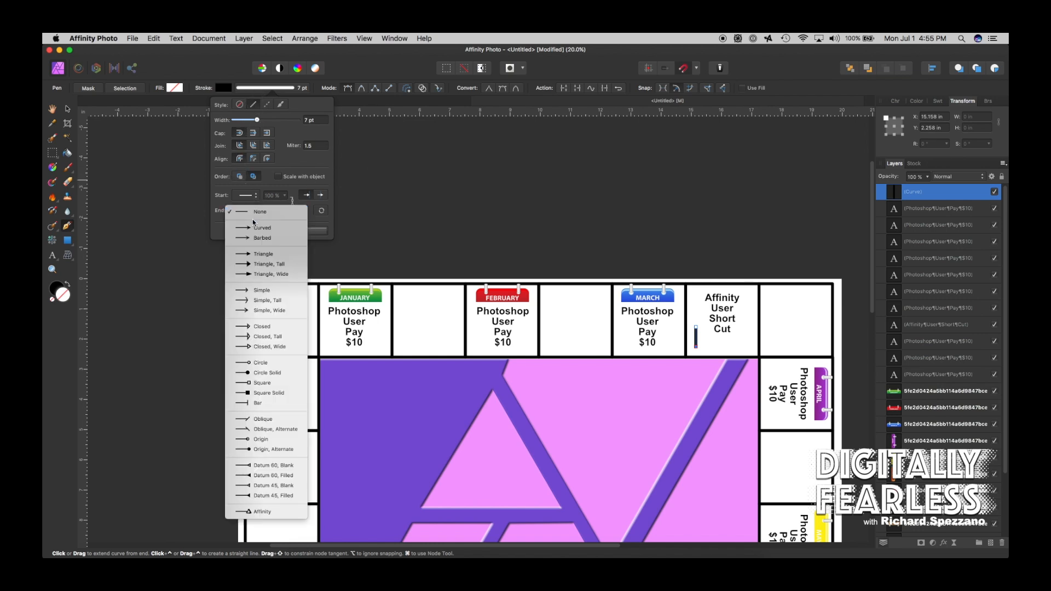
left_click(250, 230)
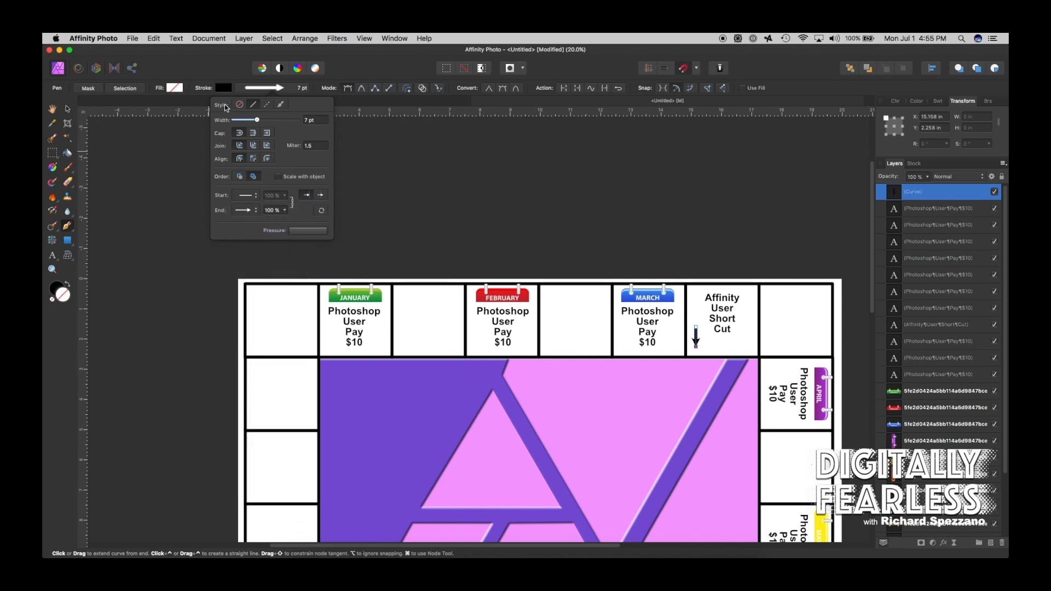
- Recolour the arrow's stroke with the purple sampled from the board's centre artwork
left_click(219, 88)
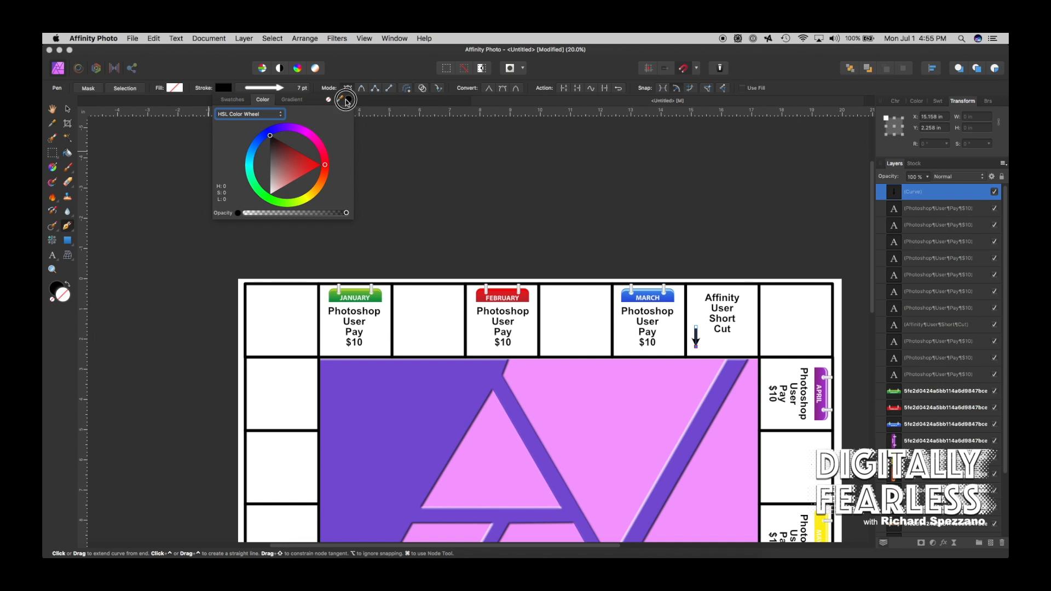
left_click_drag(339, 99, 359, 396)
left_click(348, 102)
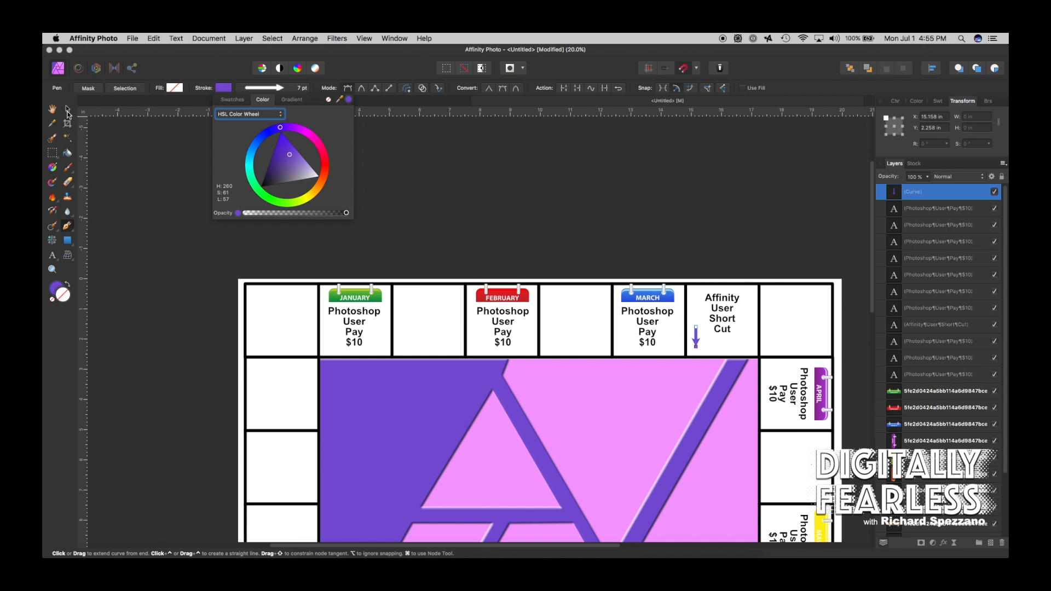
- Move the purple arrow to the square's lower-right edge above the purple band, and shift the "Affinity User Short Cut" text slightly down
left_click(67, 110)
left_click_drag(698, 340, 738, 348)
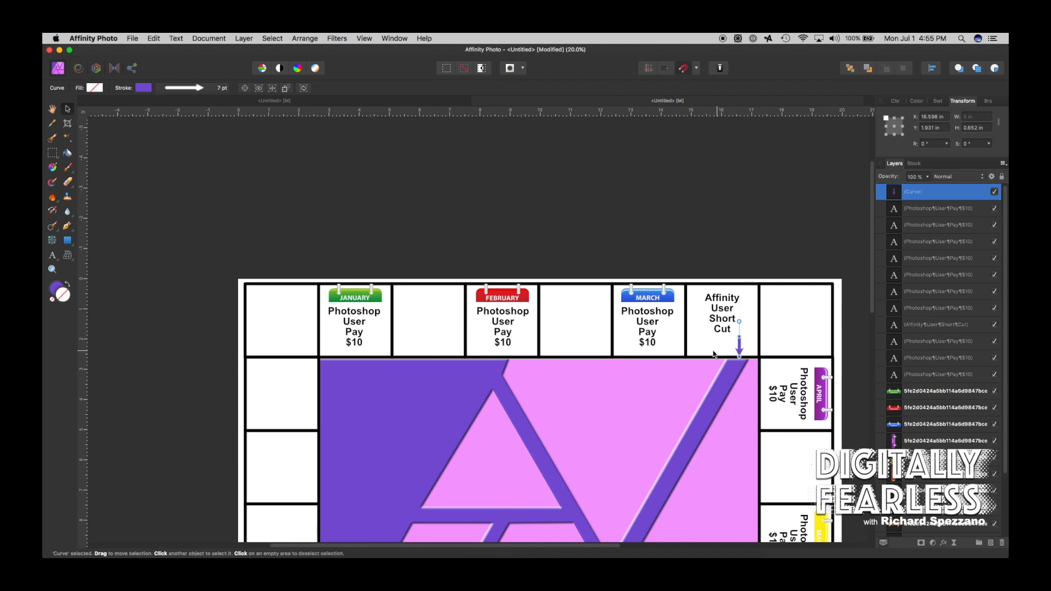
mouse_move(739, 322)
left_mouse_down()
mouse_move(716, 326)
mouse_move(722, 311)
left_mouse_up()
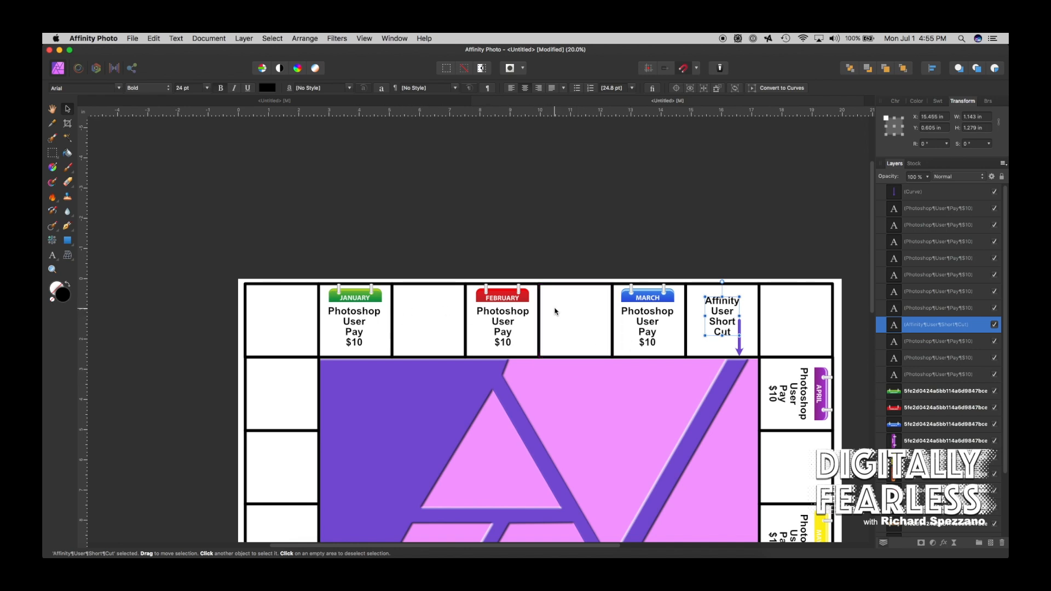
scroll(554, 311, "down", 1)
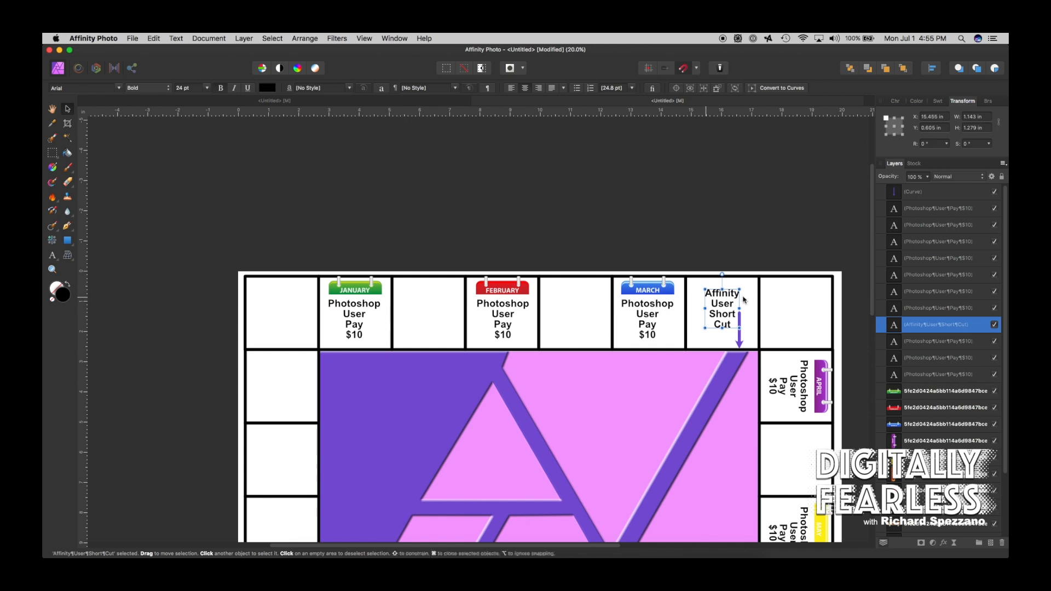
scroll(682, 410, "down", 5)
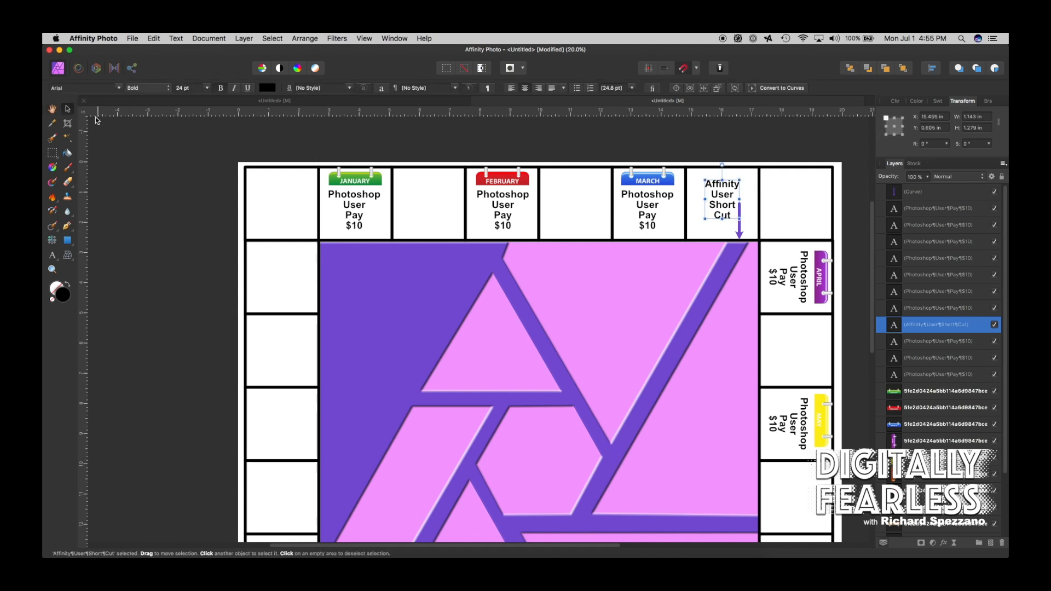
left_click(115, 134)
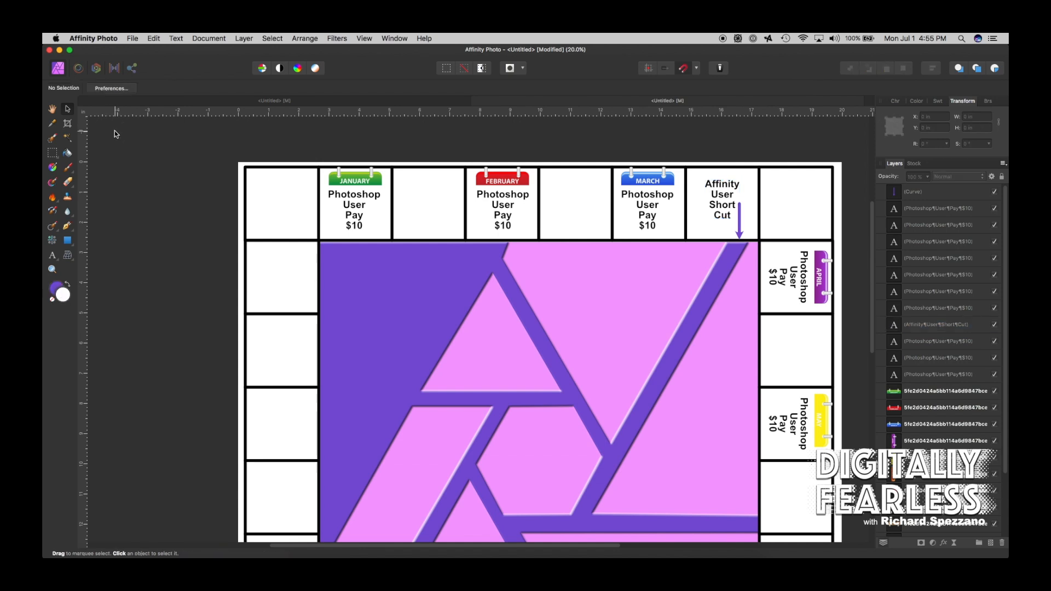
- Draw a hexagon about 1 in wide with the Polygon tool on the purple junction at the central hexagon's right corner
scroll(213, 184, "down", 2)
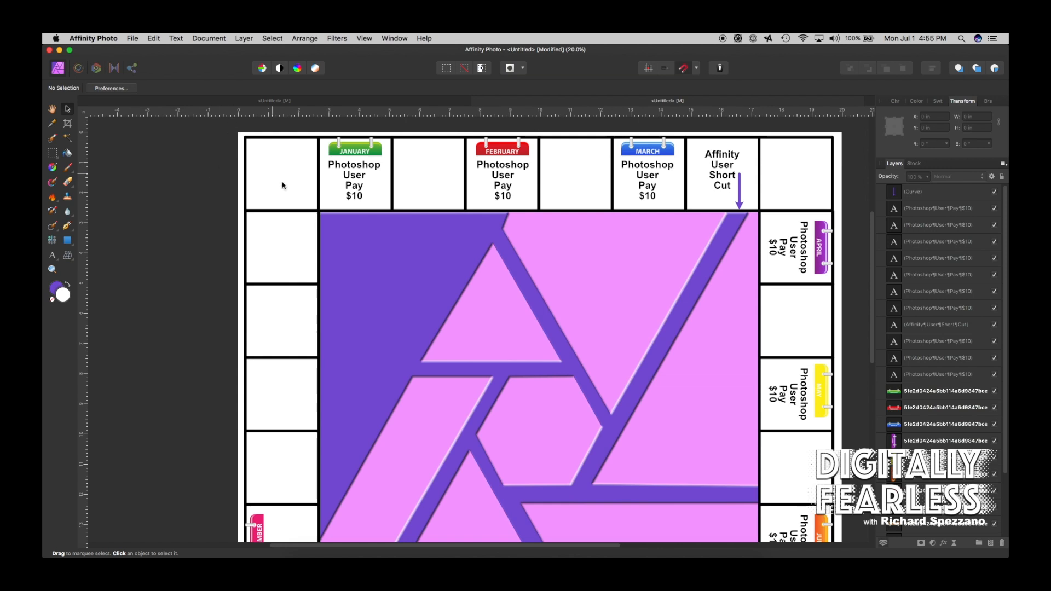
scroll(329, 208, "down", 2)
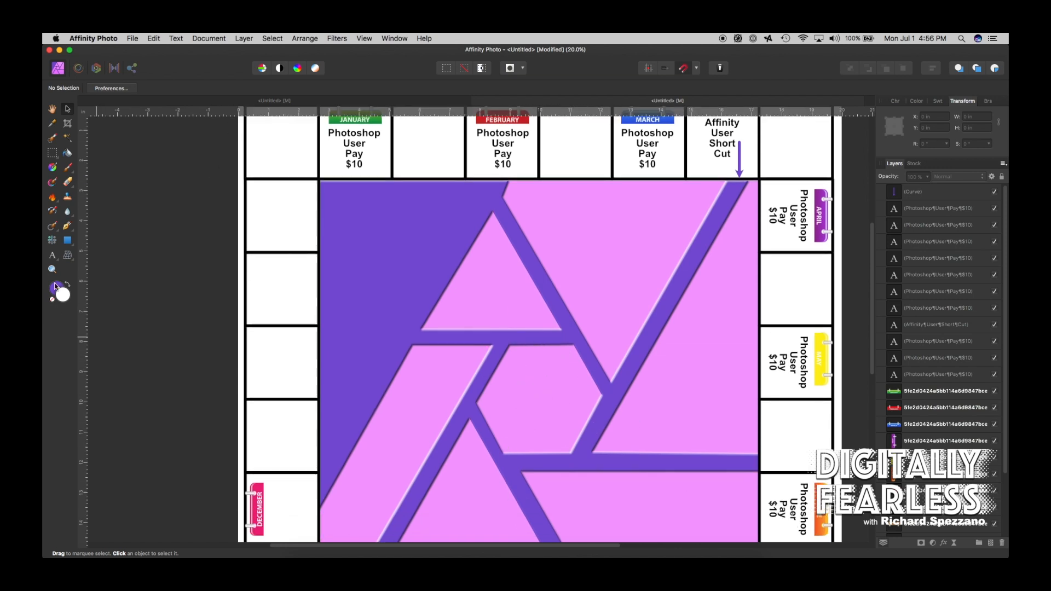
left_click(66, 241)
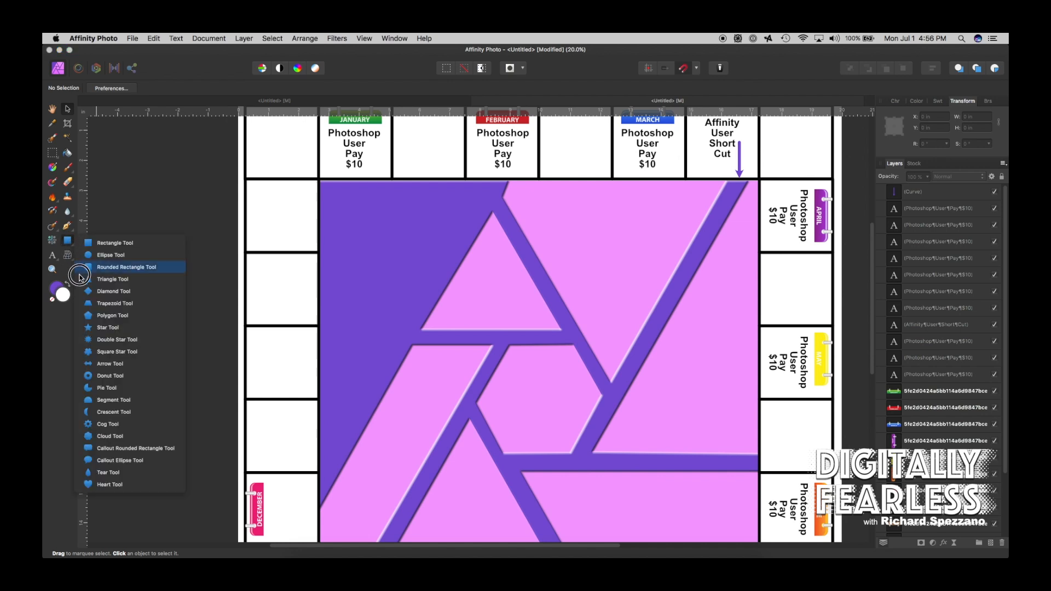
left_click(86, 317)
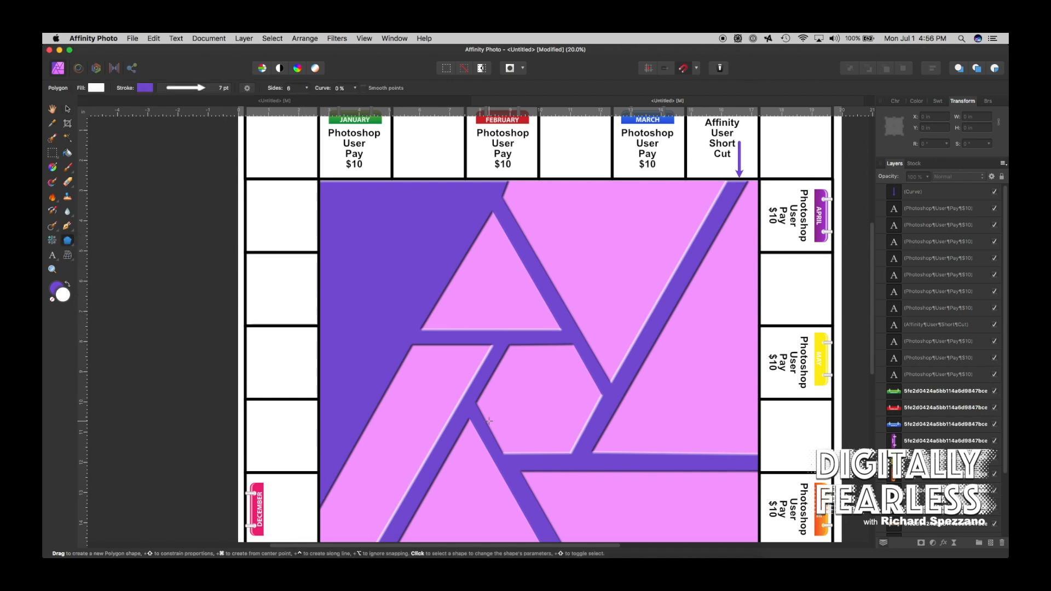
left_click_drag(600, 384, 624, 410)
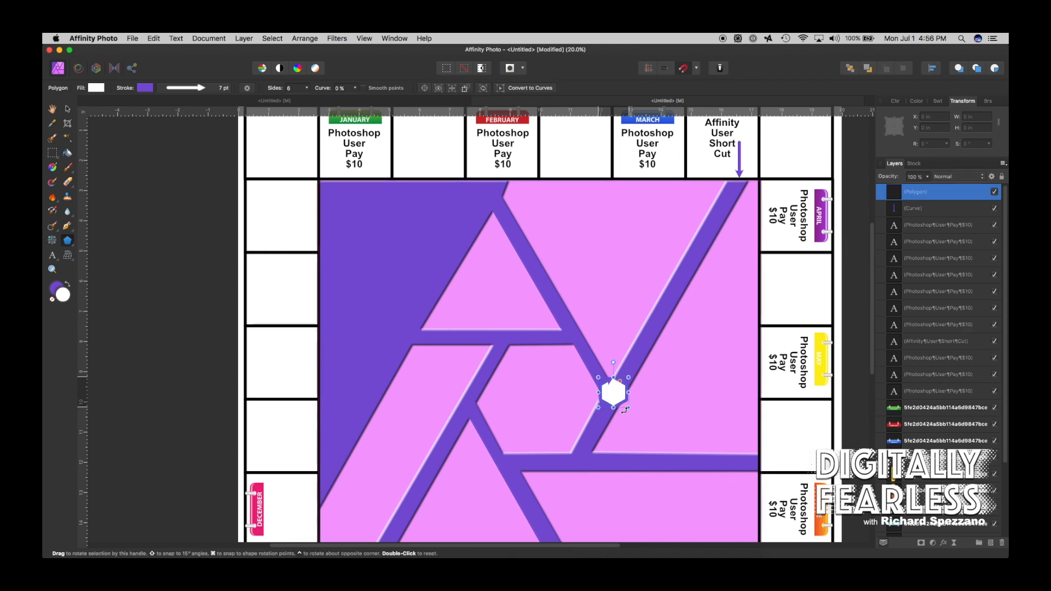
- Set the small hexagon's stroke to black, 3 pt wide, with the end arrowhead set to None
left_click(200, 90)
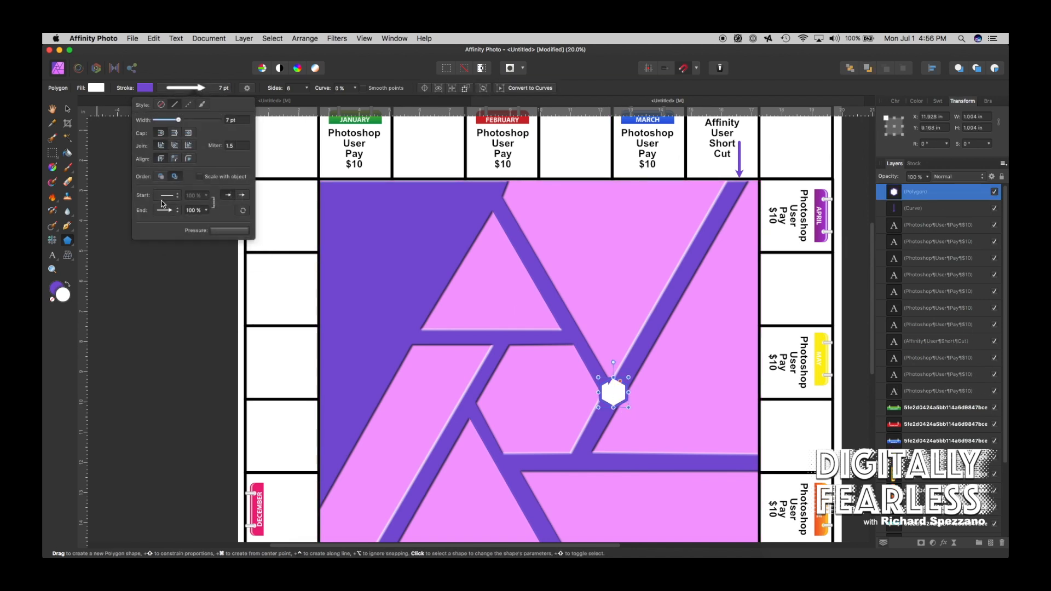
left_click(178, 212)
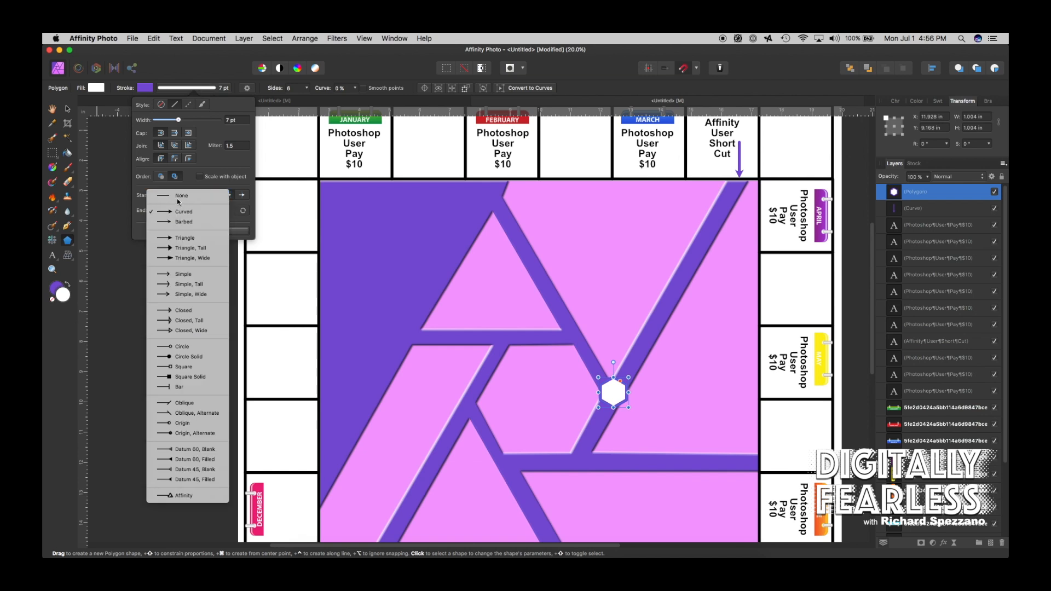
left_click(178, 201)
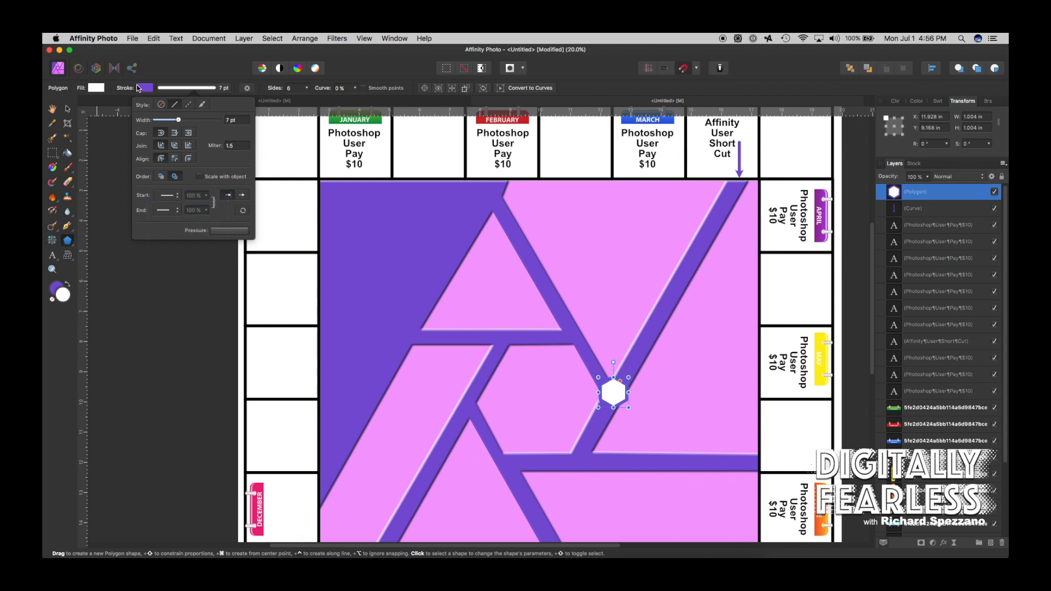
left_click(143, 88)
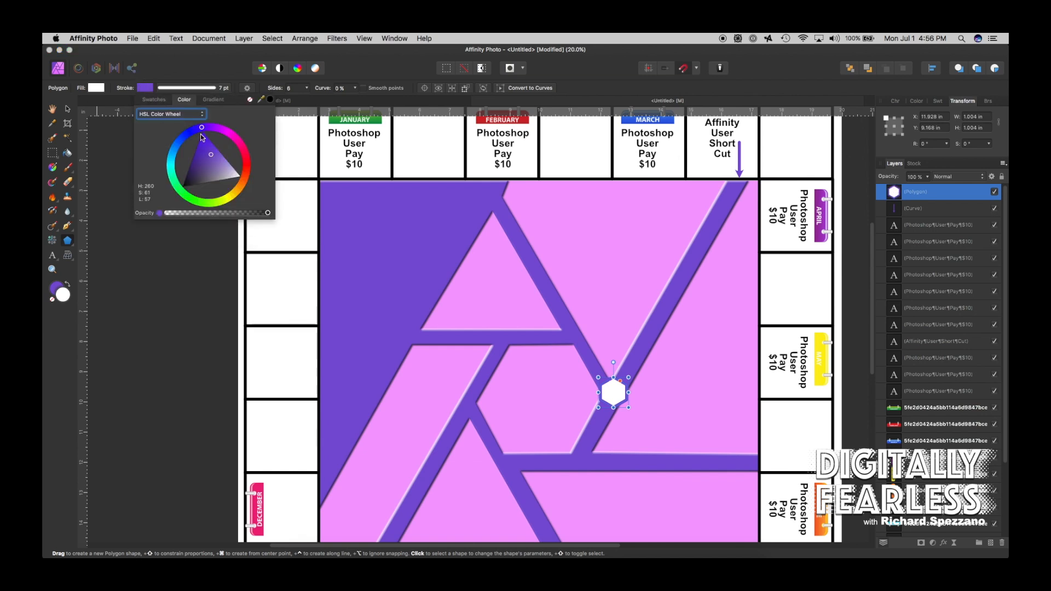
left_click_drag(202, 137, 182, 186)
left_click(182, 89)
left_click(182, 89)
left_click_drag(181, 120, 172, 121)
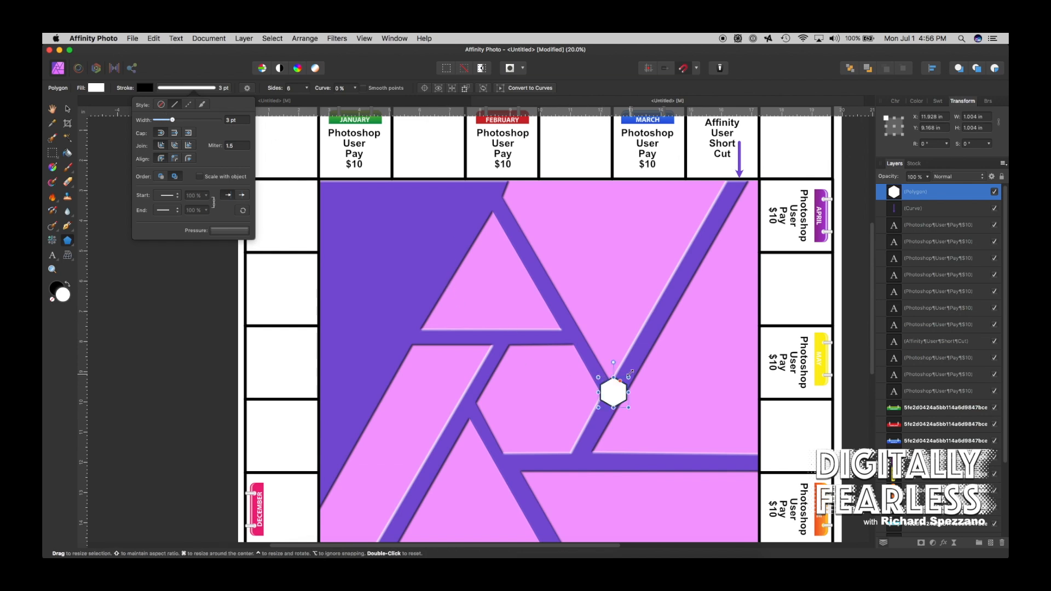
- Rotate the small hexagon to 30° and adjust its position on the purple junction
left_click_drag(613, 362, 601, 366)
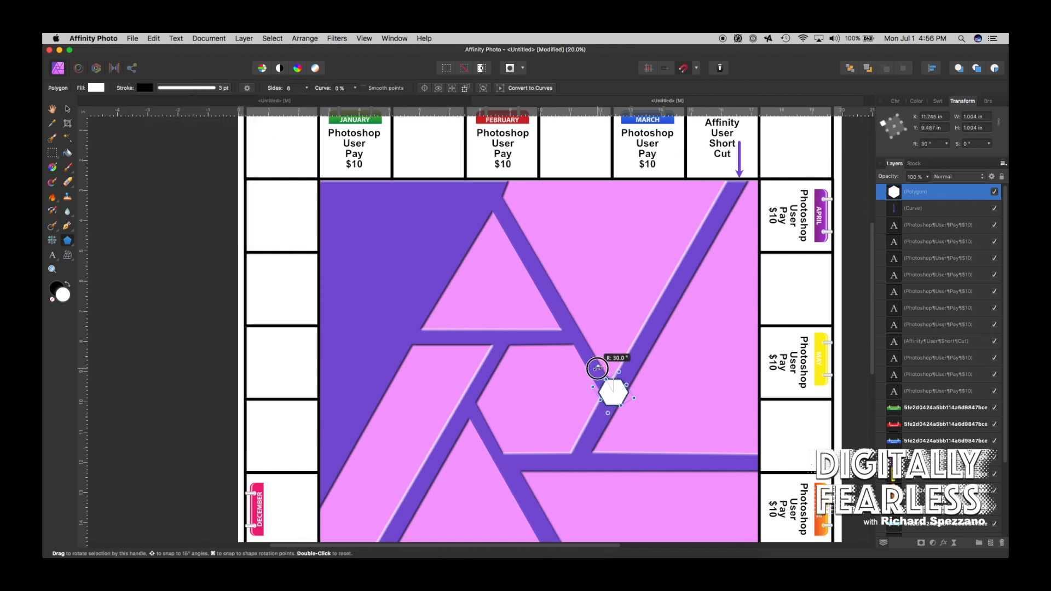
left_click(65, 110)
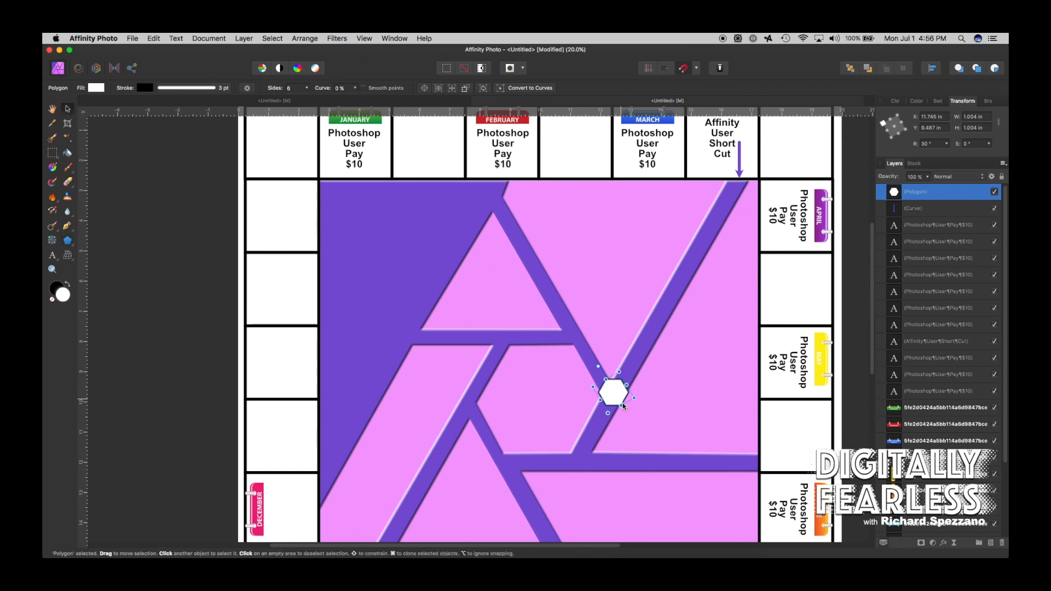
mouse_move(614, 393)
left_mouse_down()
mouse_move(604, 399)
mouse_move(614, 397)
left_mouse_up()
- Place copies of the small hexagon on the purple junctions at the central hexagon's lower-right and lower-left corners
left_click_drag(613, 393, 578, 465)
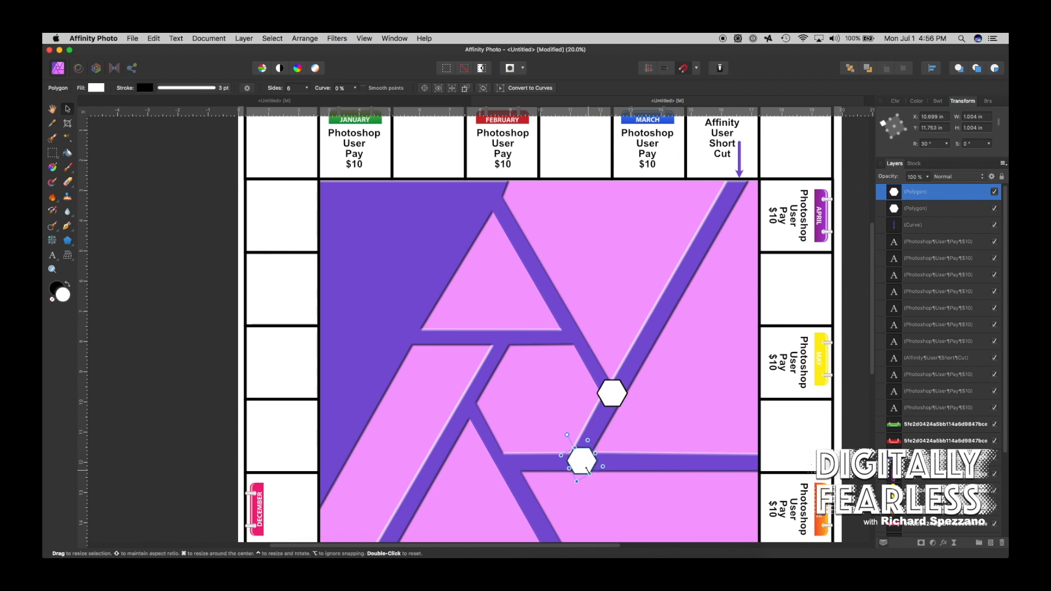
key("super+v")
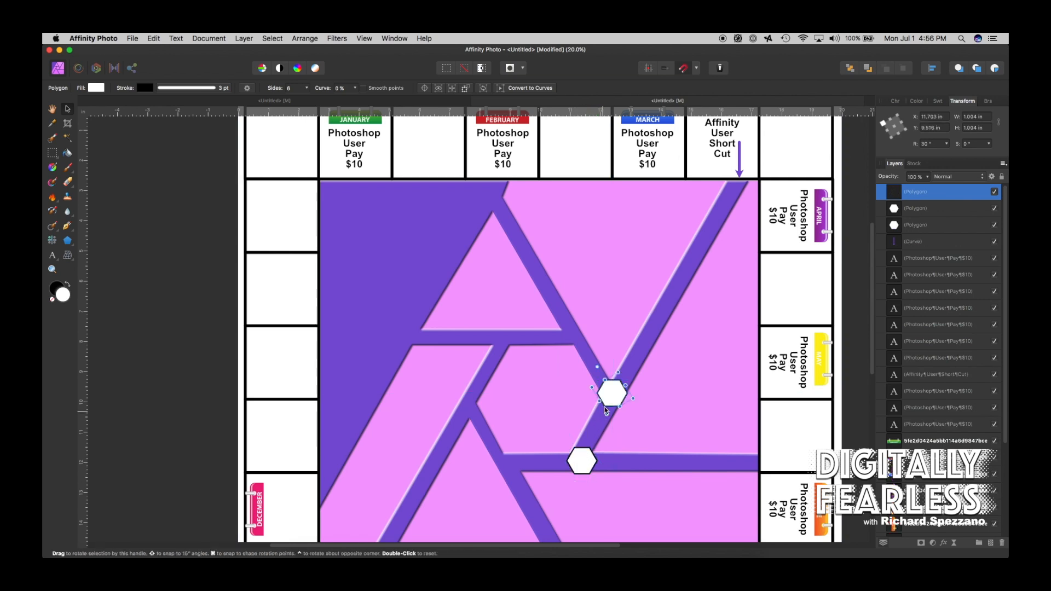
left_click_drag(604, 399, 504, 463)
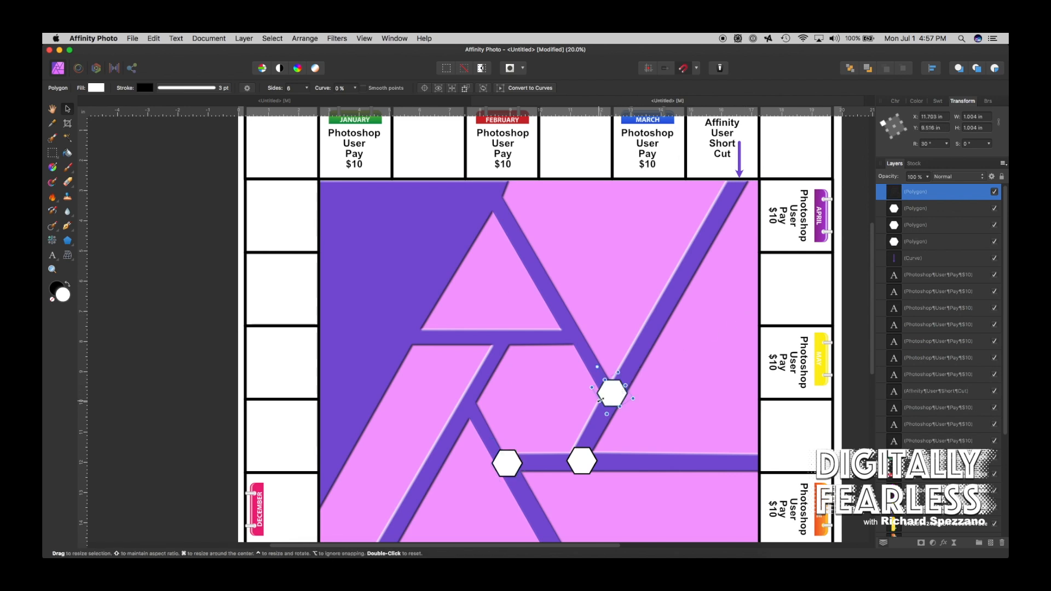
- Place copies of the small hexagon on the purple junctions at the central hexagon's upper-right, upper-left and left corners
mouse_move(611, 392)
left_mouse_down()
mouse_move(575, 368)
mouse_move(572, 340)
mouse_move(537, 360)
mouse_move(504, 345)
left_mouse_up()
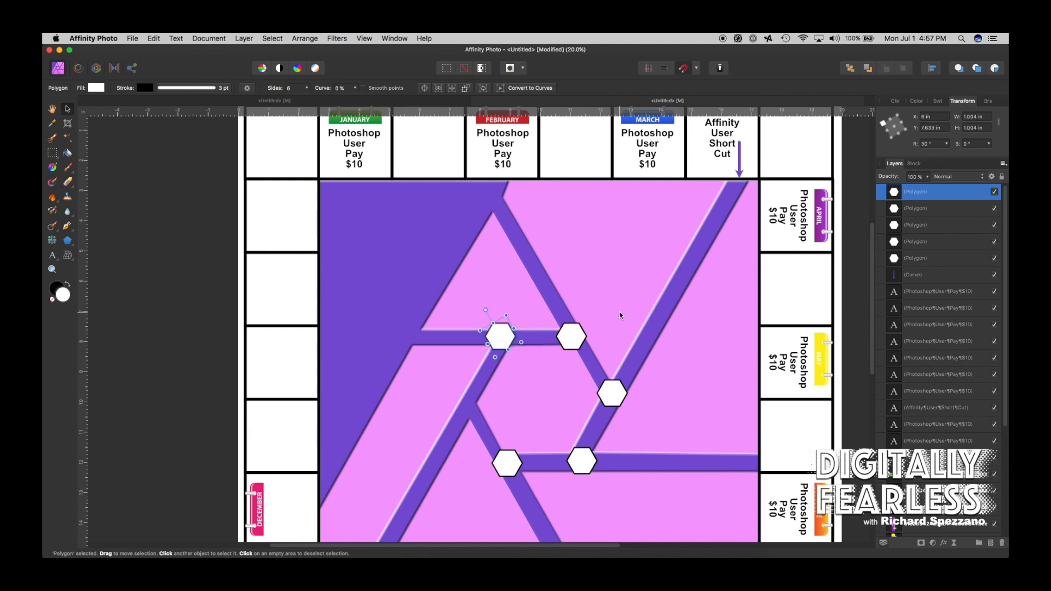
scroll(628, 301, "down", 5)
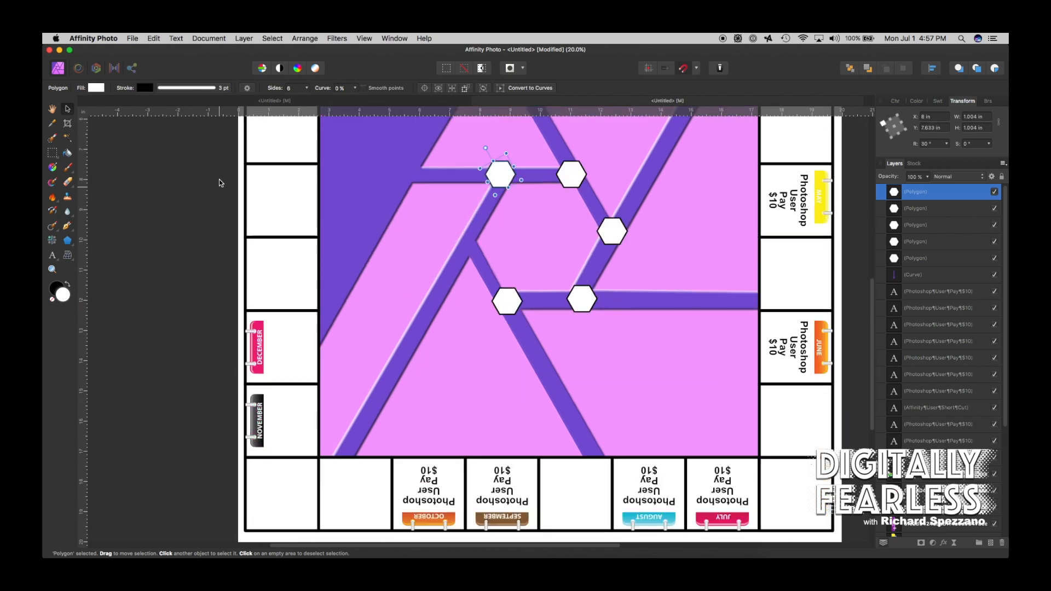
key("super+minus")
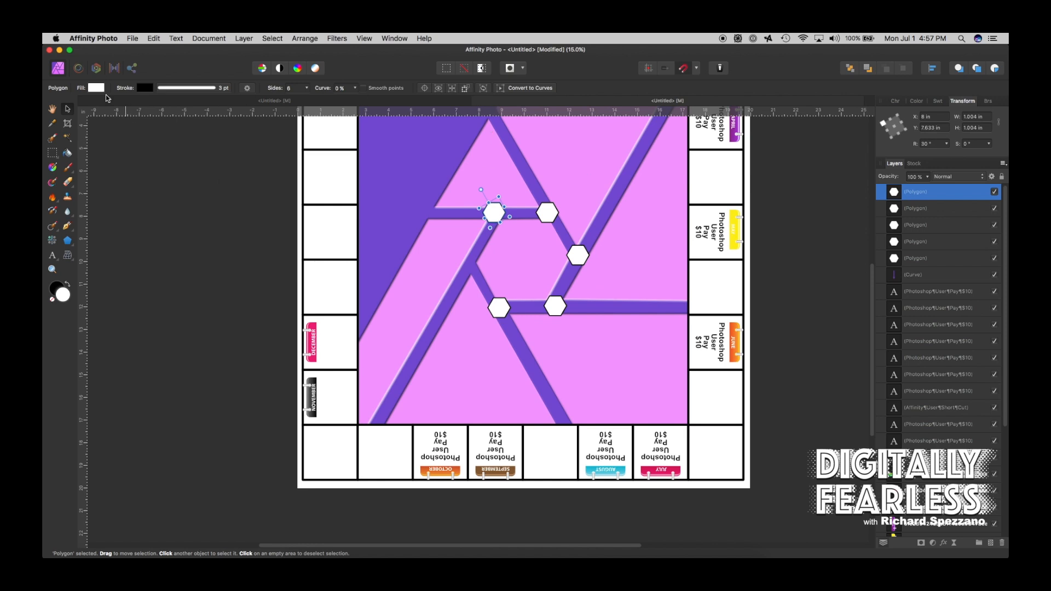
scroll(207, 176, "up", 4)
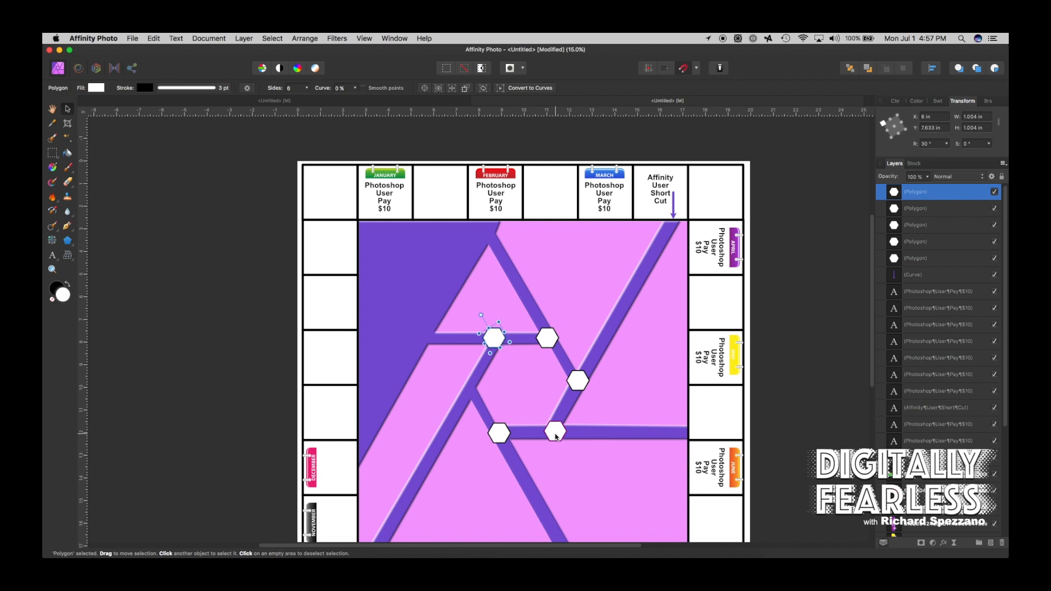
scroll(556, 436, "down", 1)
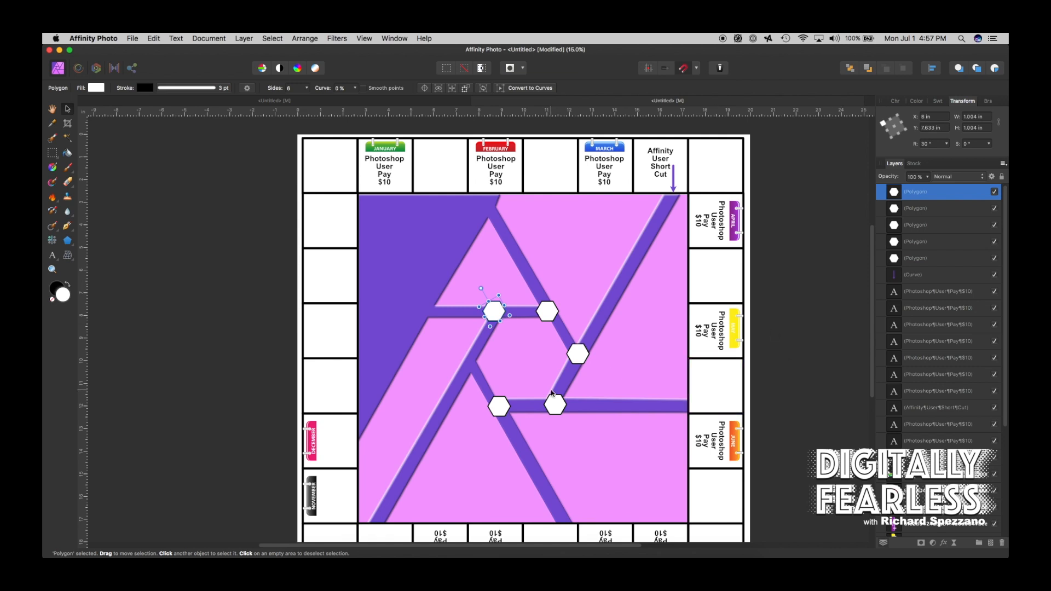
scroll(547, 442, "down", 5)
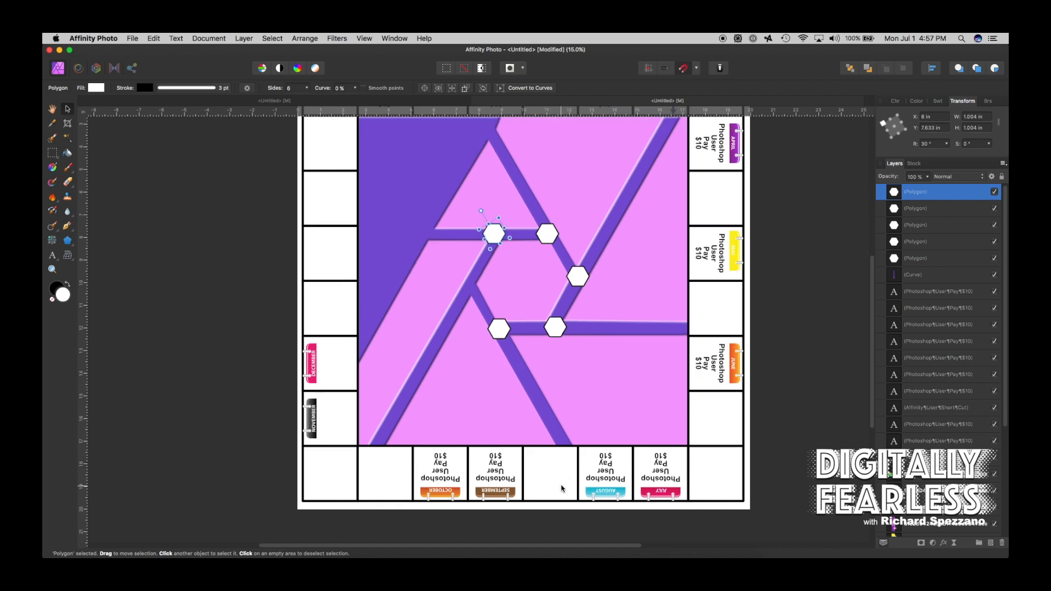
scroll(576, 398, "up", 5)
scroll(577, 399, "down", 2)
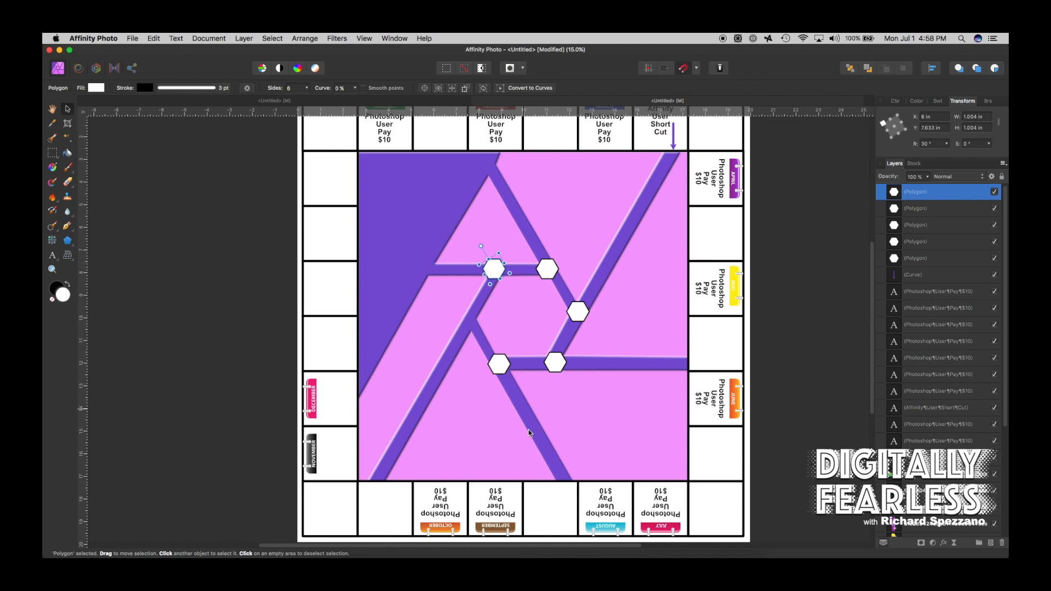
left_click(492, 366)
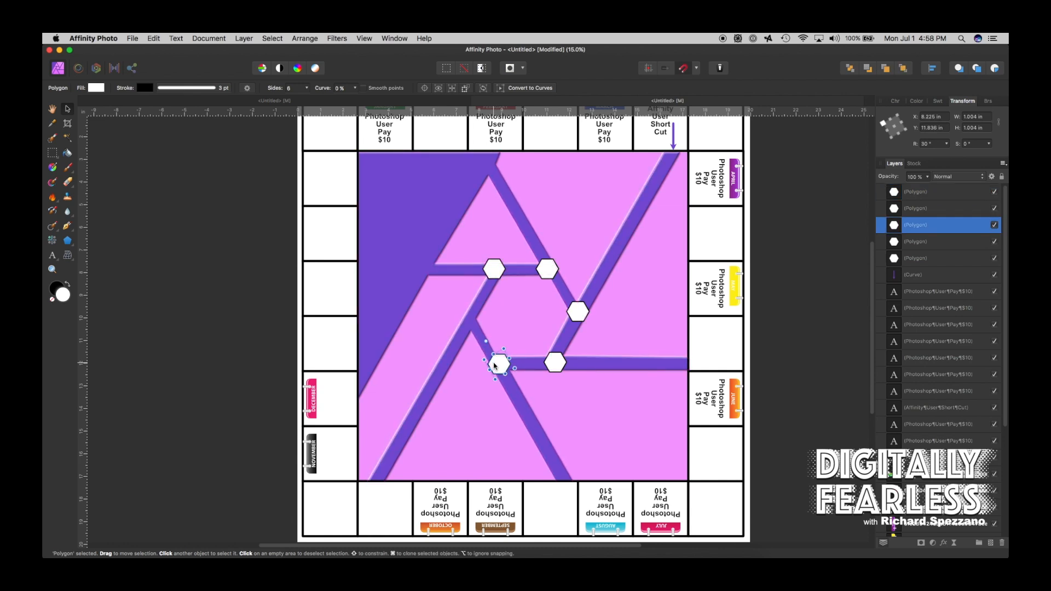
left_click_drag(498, 364, 483, 317)
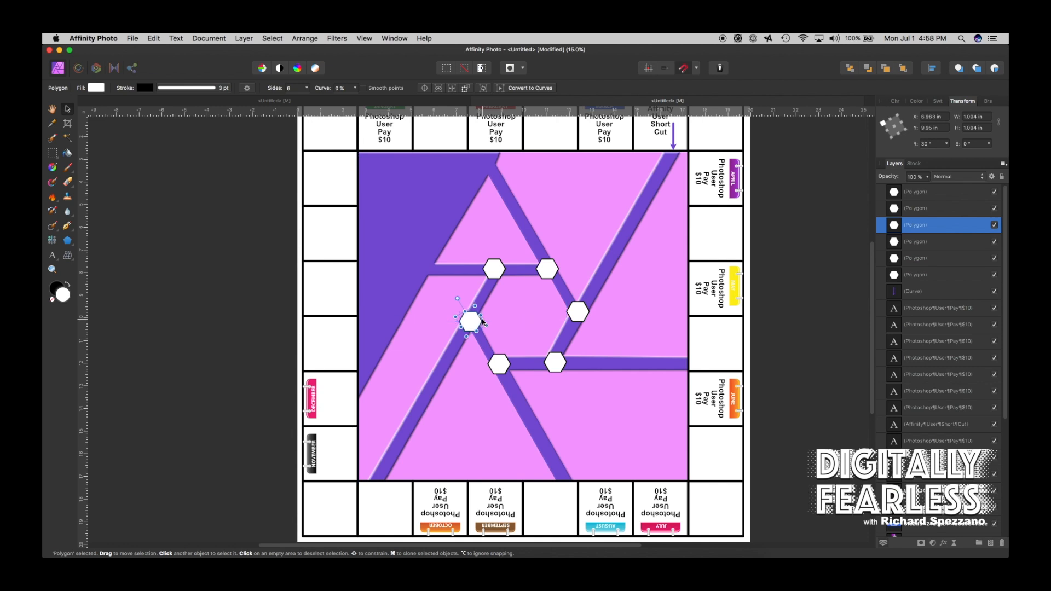
- Nudge the small hexagon at the central hexagon's upper-left corner slightly to the right, then deselect it
left_click(491, 273)
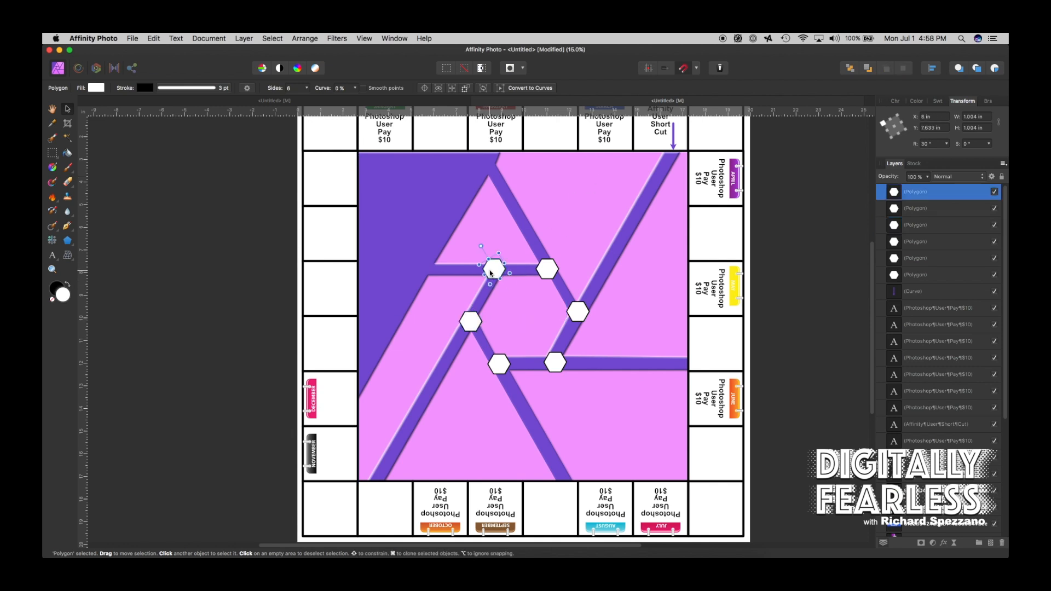
left_click_drag(491, 273, 491, 274)
left_click(258, 192)
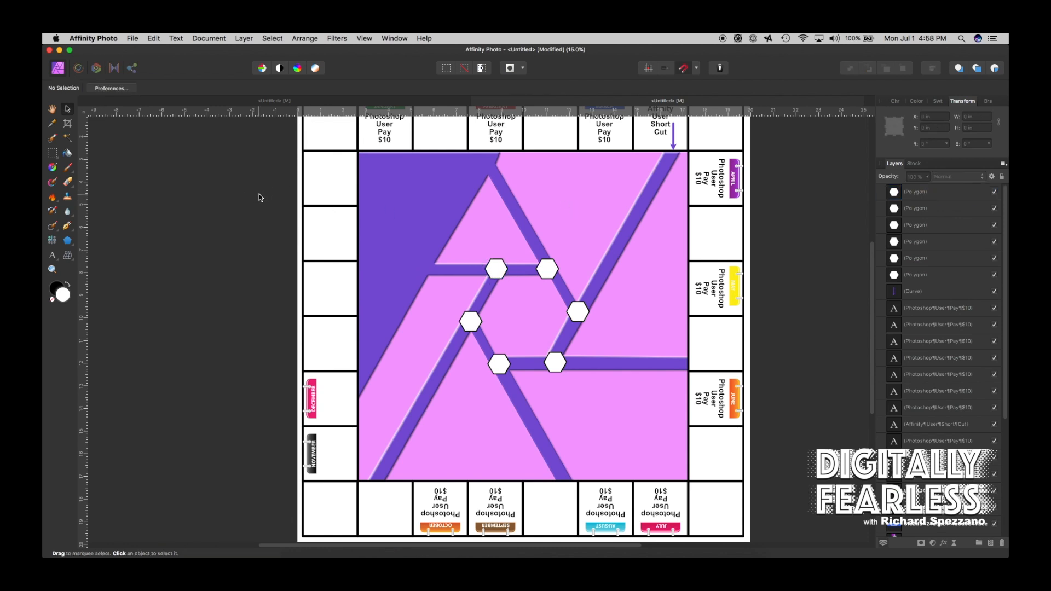
- Duplicate the Affinity User Short Cut text together with its arrow and move the copy into the empty square between September and August
scroll(477, 277, "down", 3)
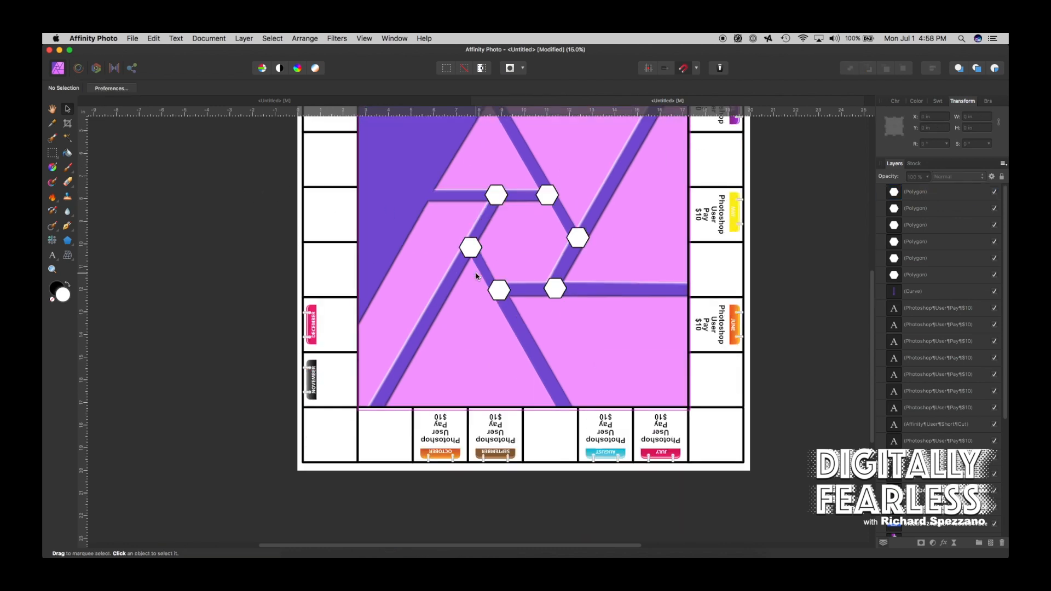
scroll(476, 276, "up", 7)
scroll(296, 261, "down", 3)
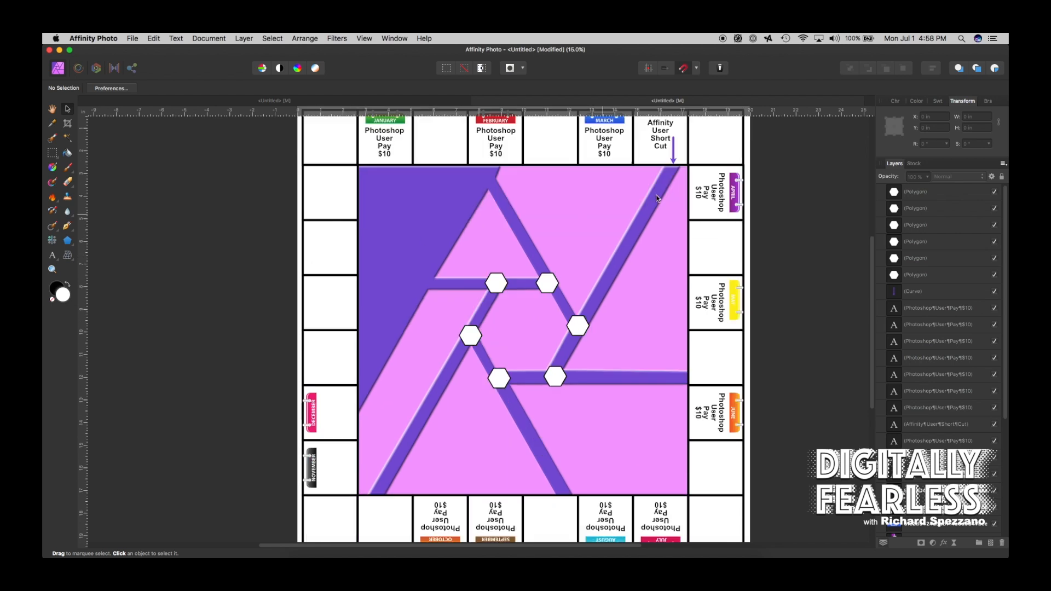
left_click(665, 138)
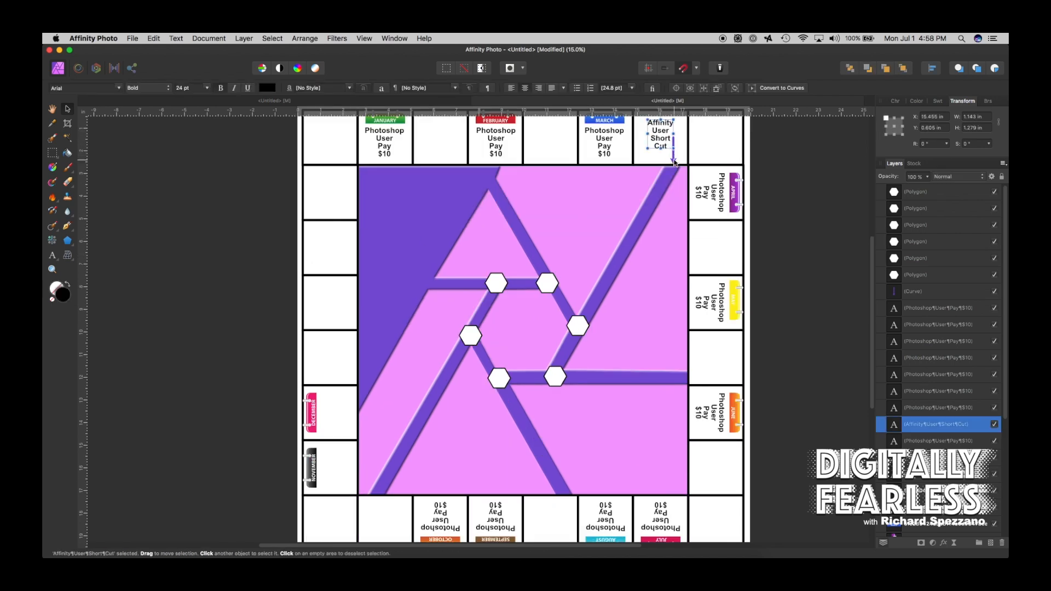
left_click(673, 161)
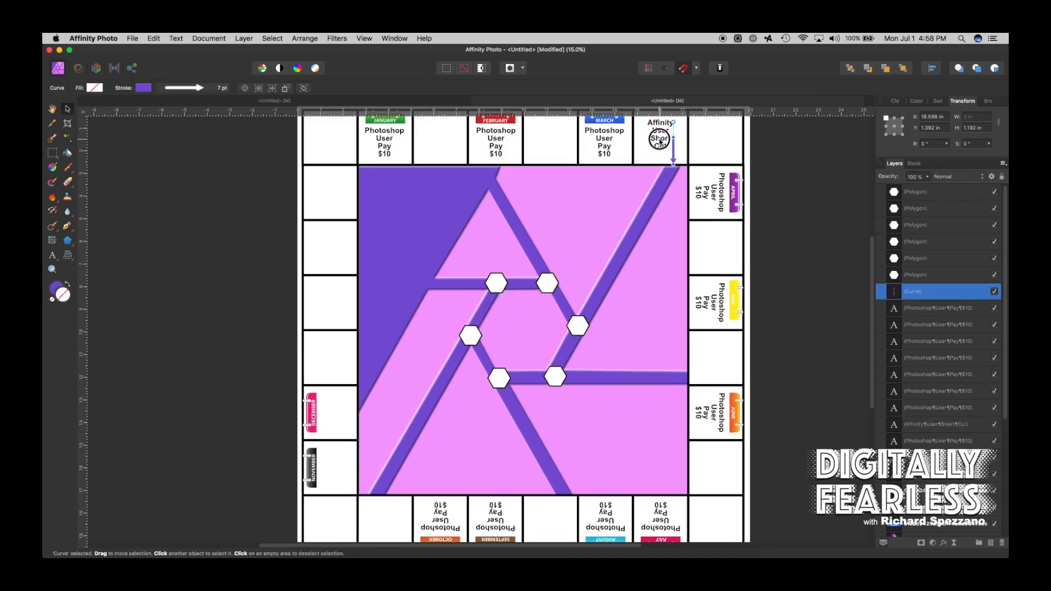
left_click(660, 142, "shift")
key("super+j")
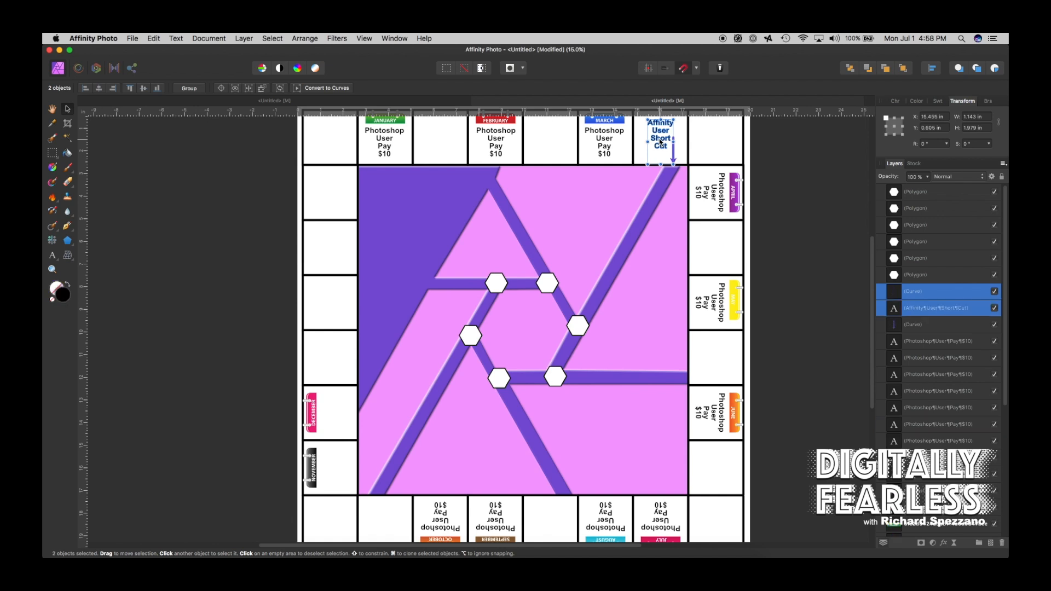
left_click_drag(661, 141, 715, 359)
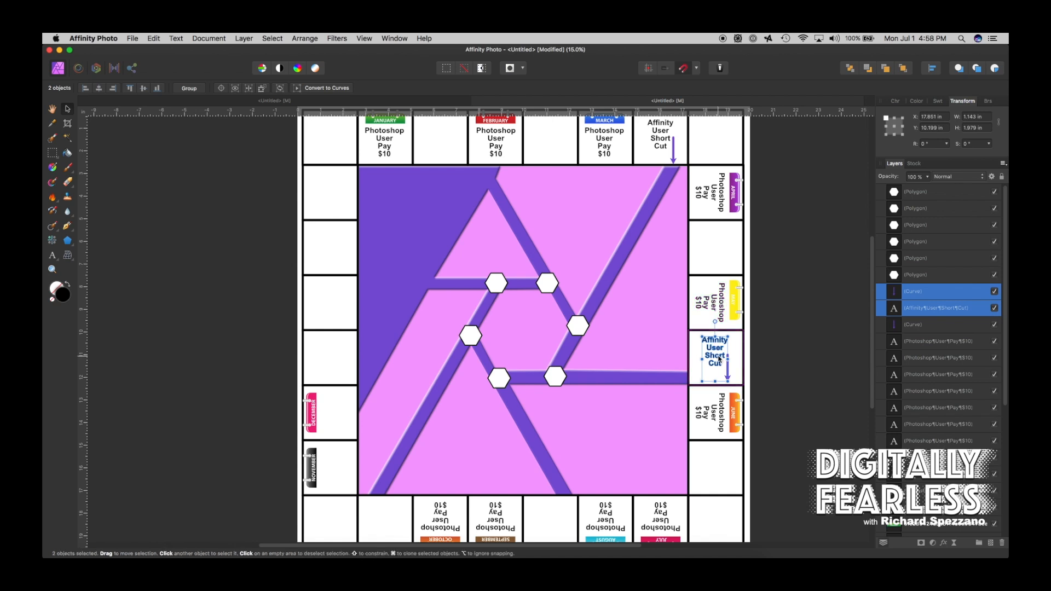
left_click_drag(720, 358, 556, 519)
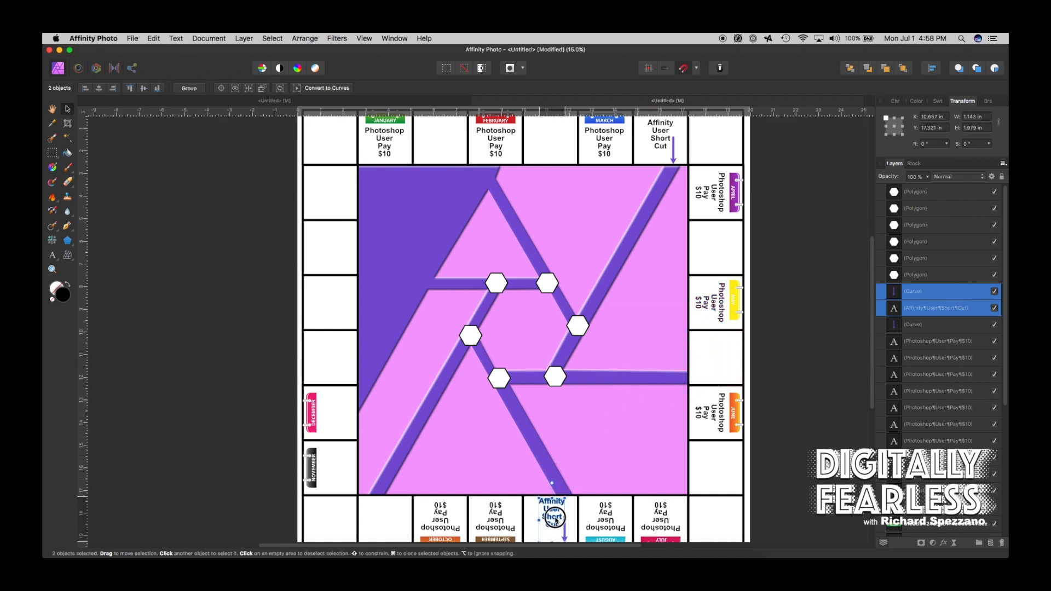
- Rotate the copied shortcut text and arrow upside down so the arrow points up at the purple band, and deselect them
scroll(555, 519, "down", 4)
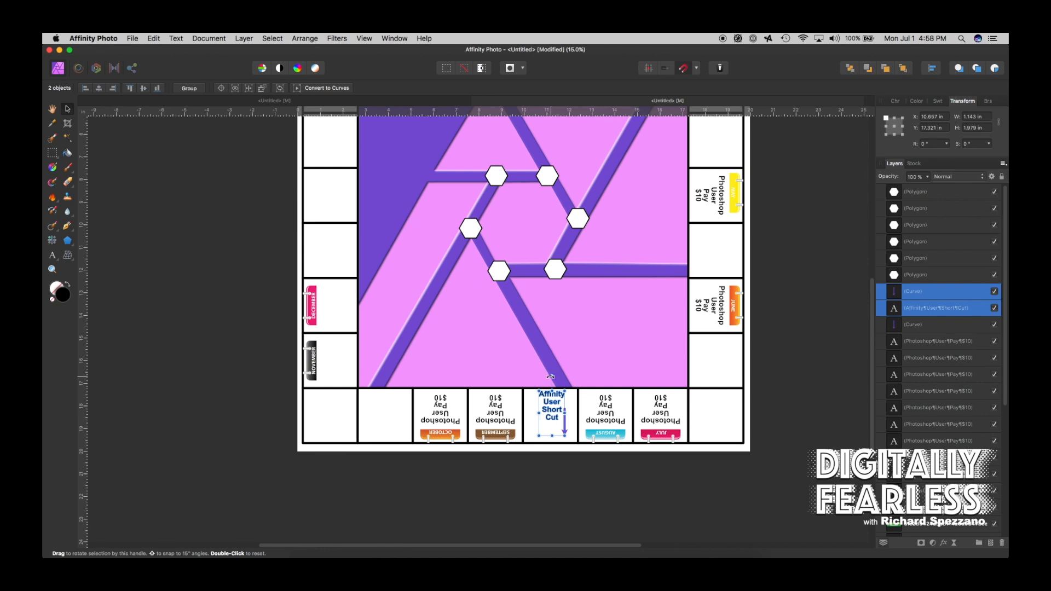
left_click_drag(551, 376, 563, 403)
left_click(543, 399)
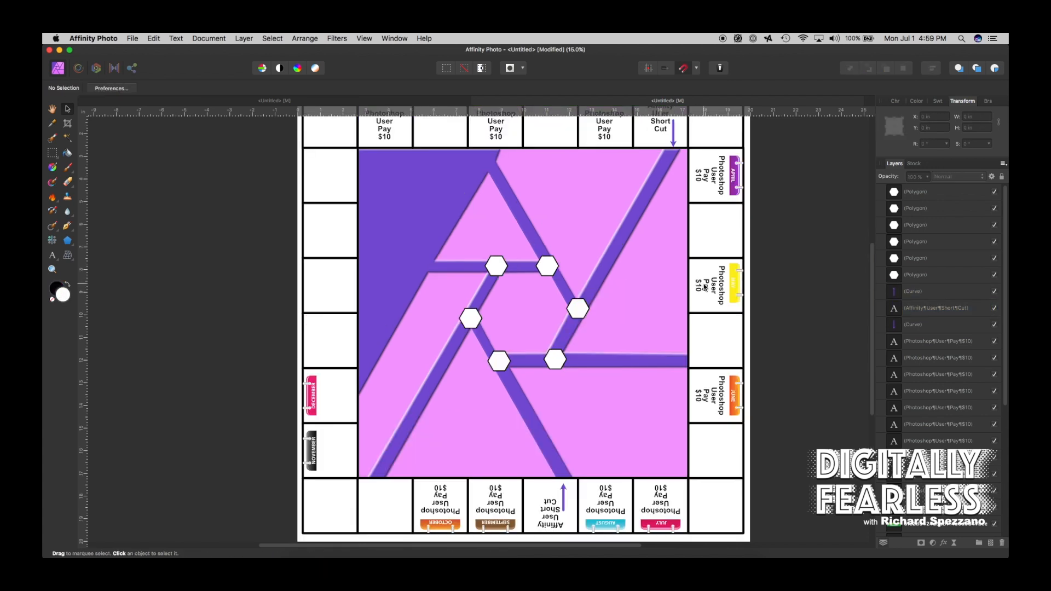
- Copy May's payment text into the empty square between May and June and reword it as "Completed project get paid $150"
left_click(705, 287)
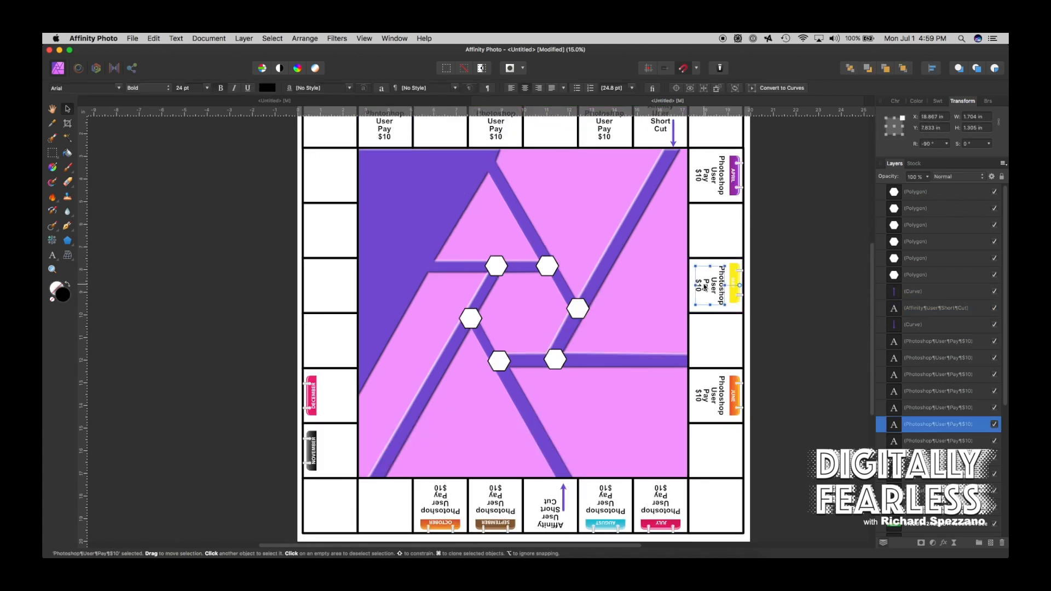
left_click_drag(705, 287, 712, 346)
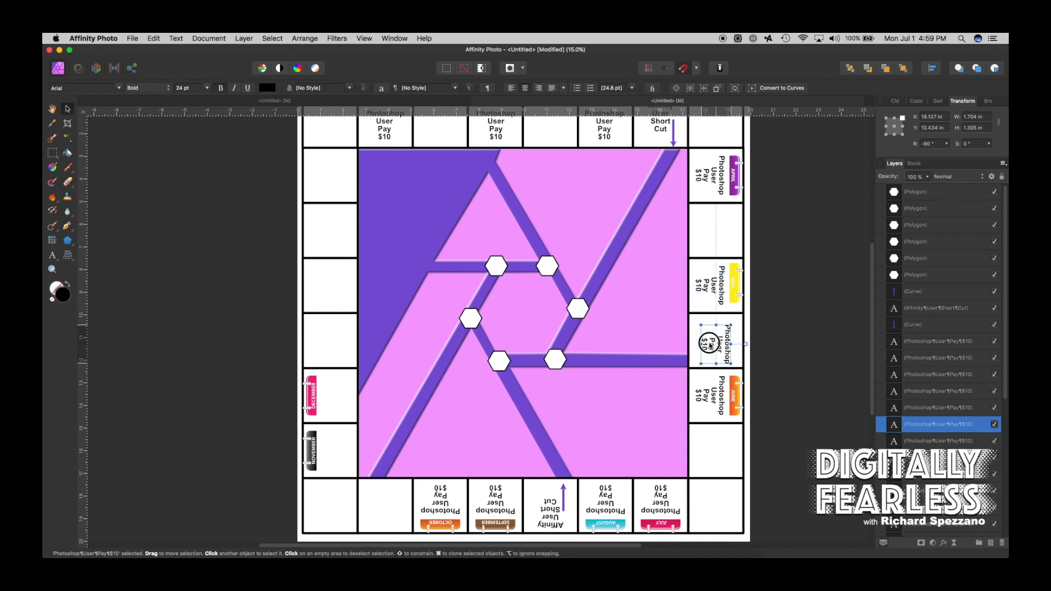
left_click(52, 255)
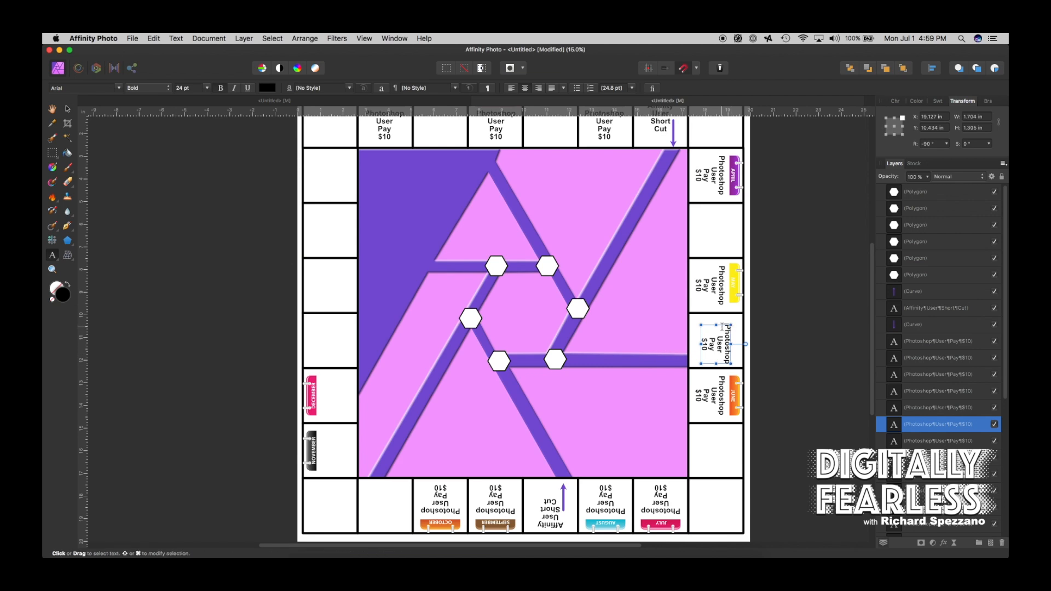
left_click_drag(723, 326, 693, 350)
type("C")
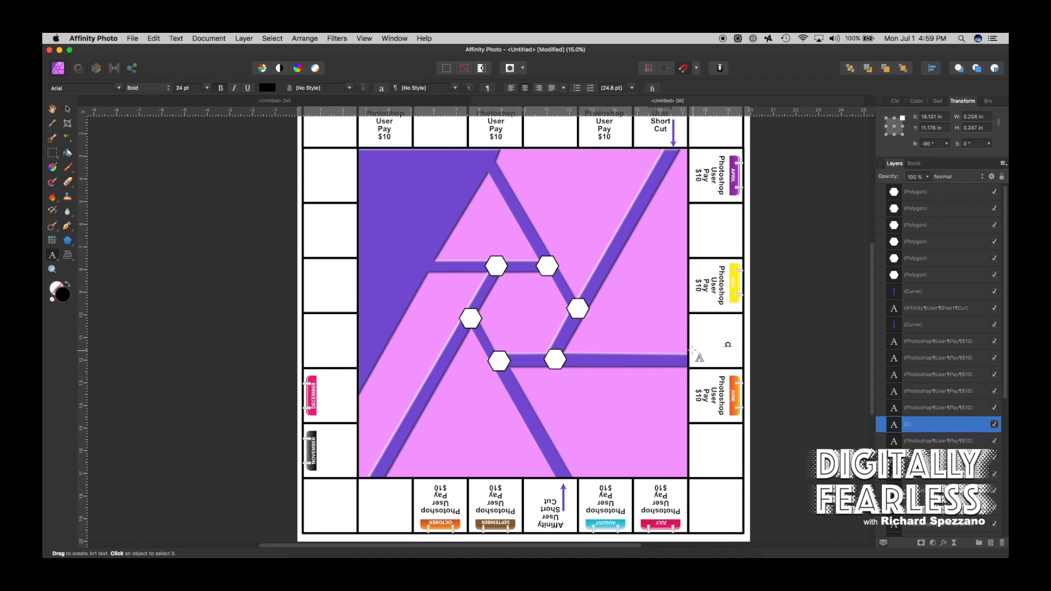
type("ompleted ")
type("project")
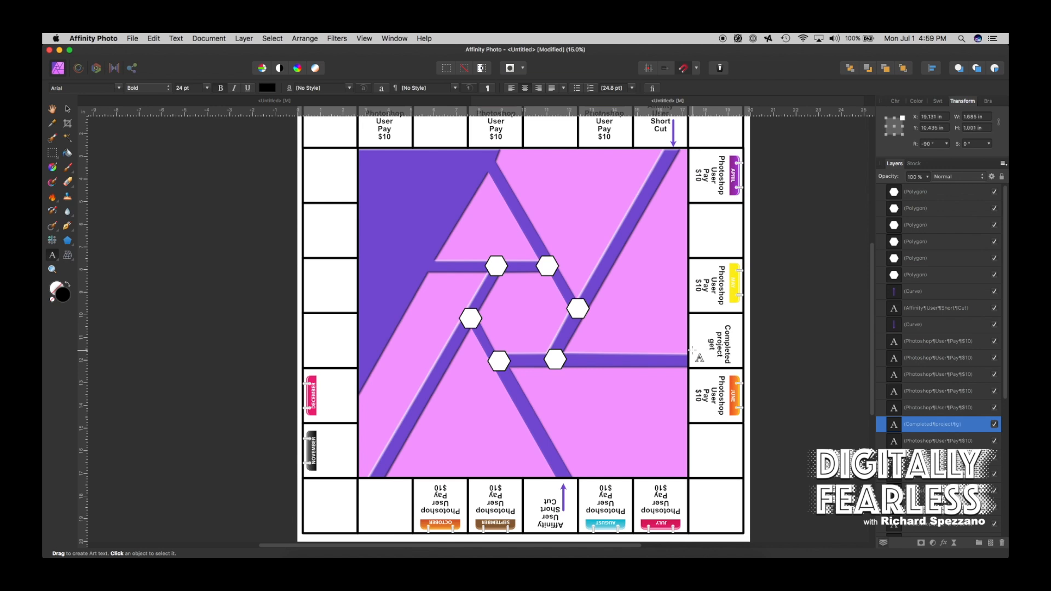
type("get paid")
key("Escape")
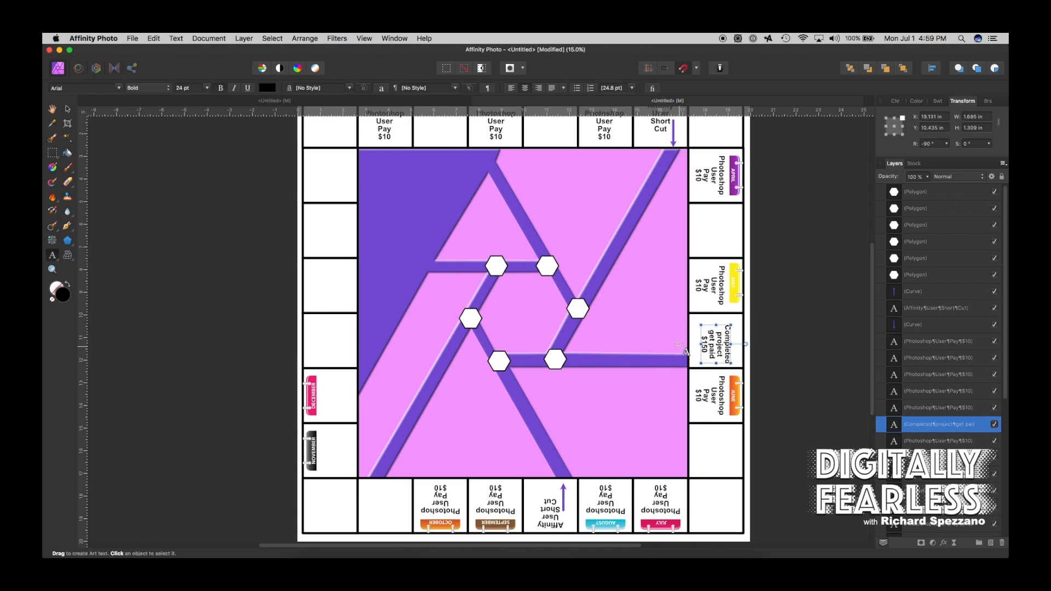
- Change "get paid" to capitals, "GET PAID", on its own line above $150 in the completed project text
left_click(708, 330)
left_click_drag(714, 358, 710, 333)
left_click(51, 256)
type("G")
type("T PAI")
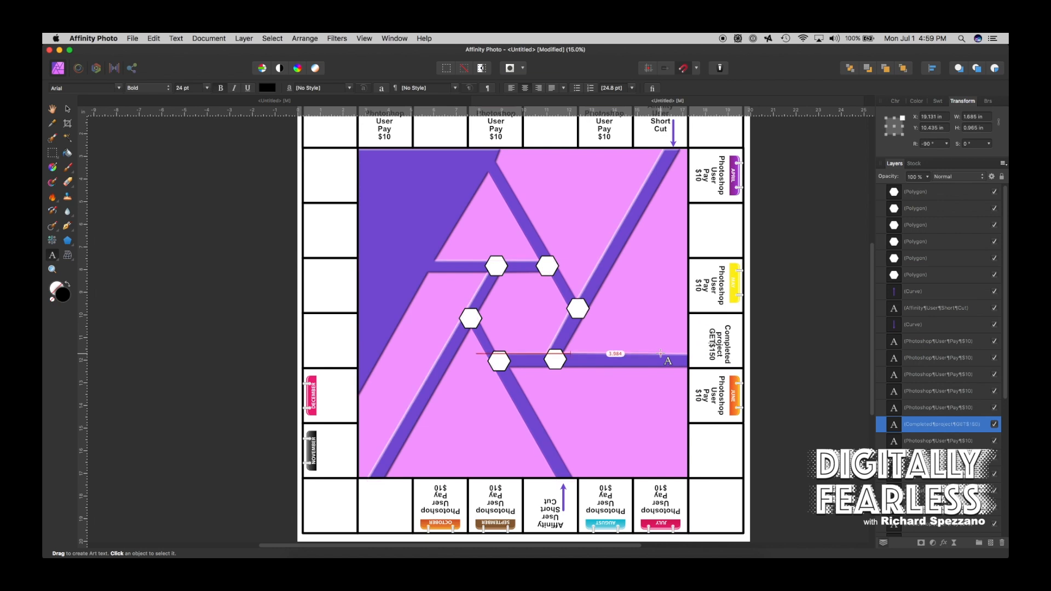
type("D")
key("Return")
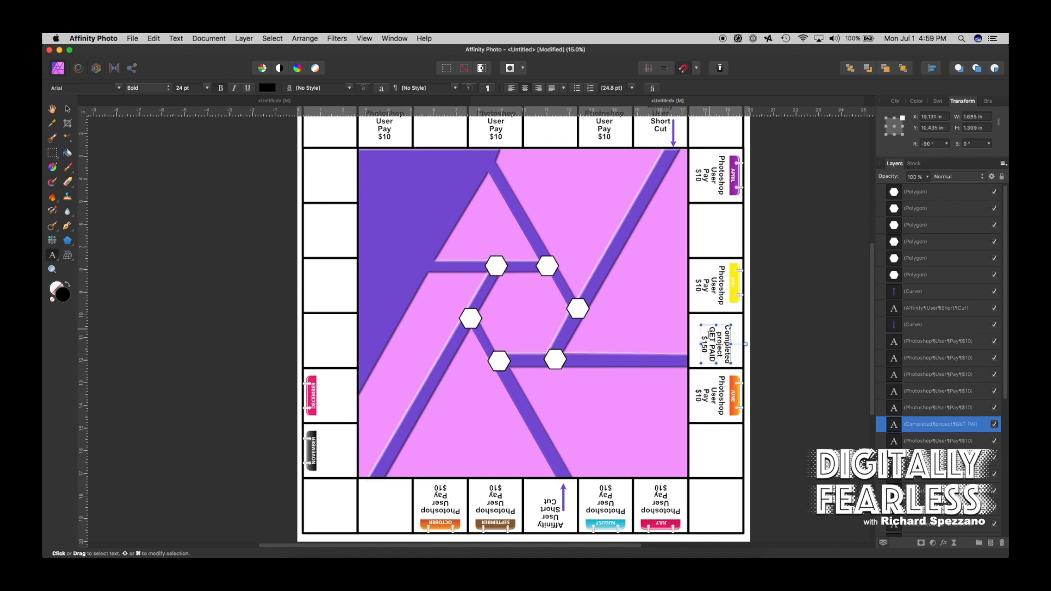
- Set the "GET PAID $150" lines to 30 pt and reposition the whole text block within its square
left_click_drag(707, 357, 709, 318)
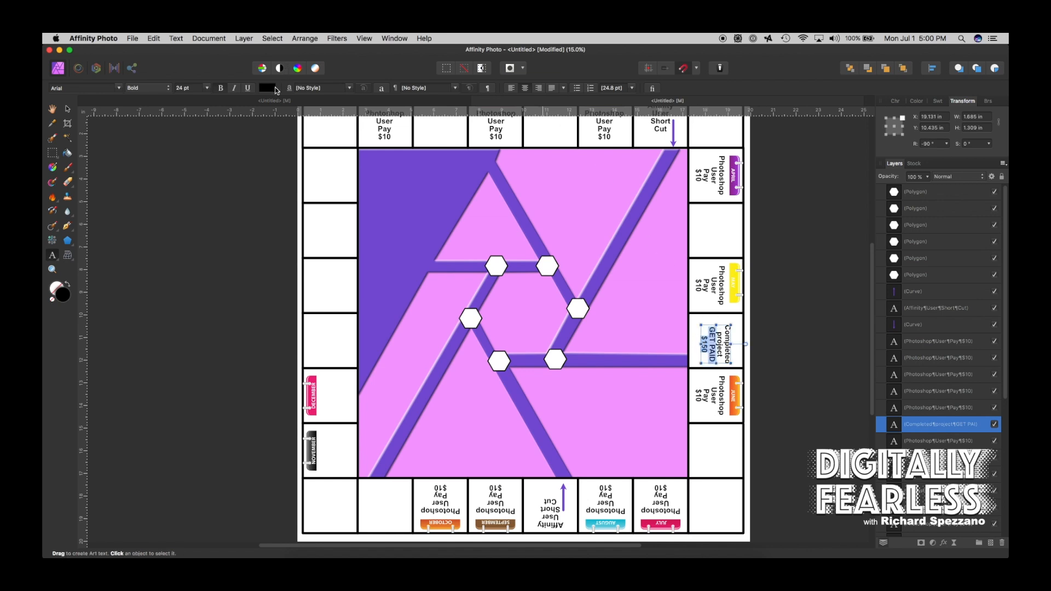
left_click(208, 88)
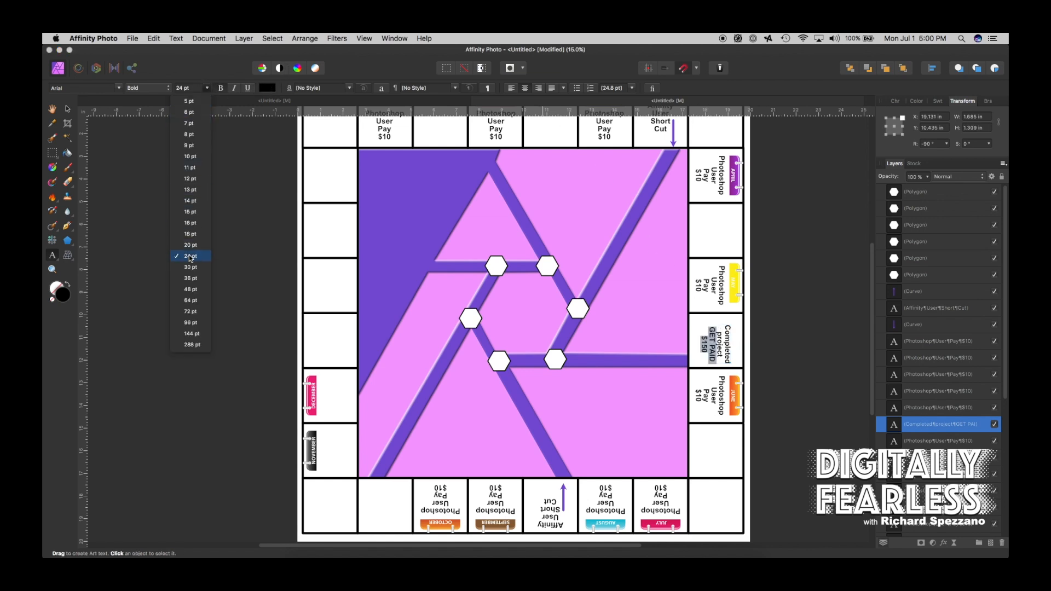
left_click(195, 271)
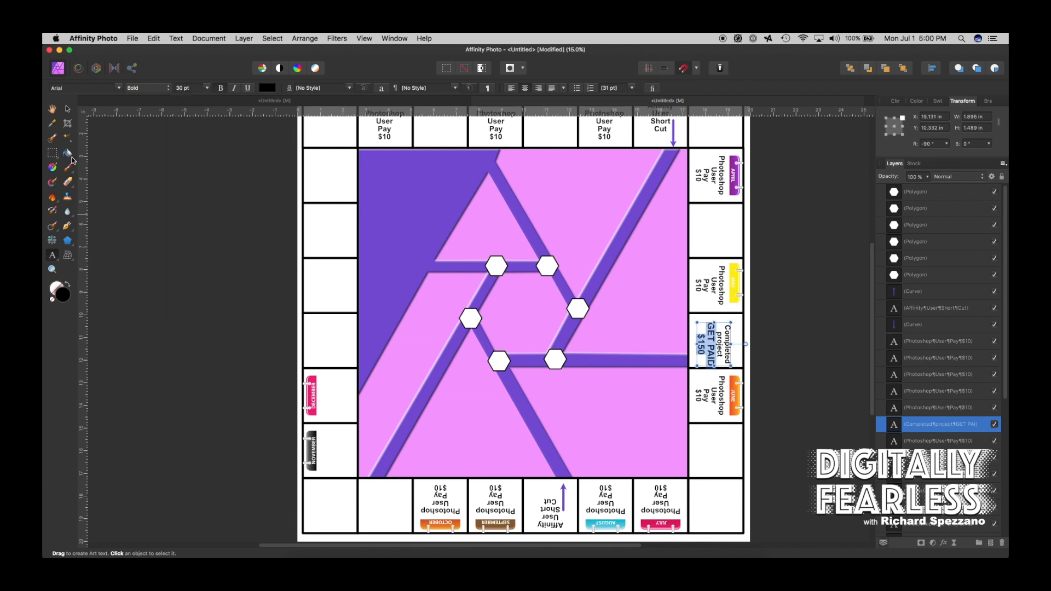
left_click(68, 110)
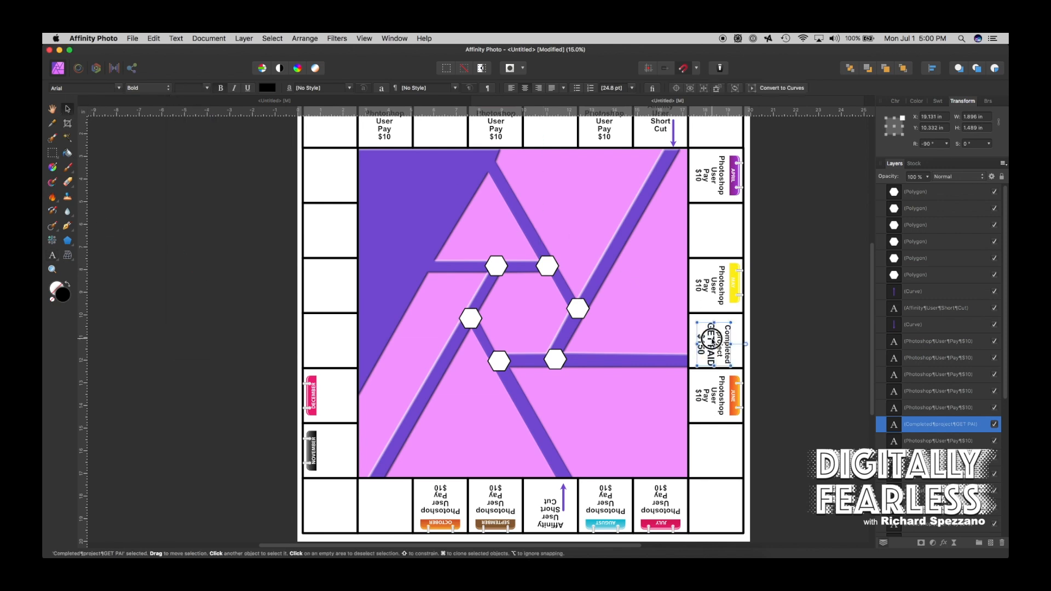
left_click_drag(713, 337, 715, 333)
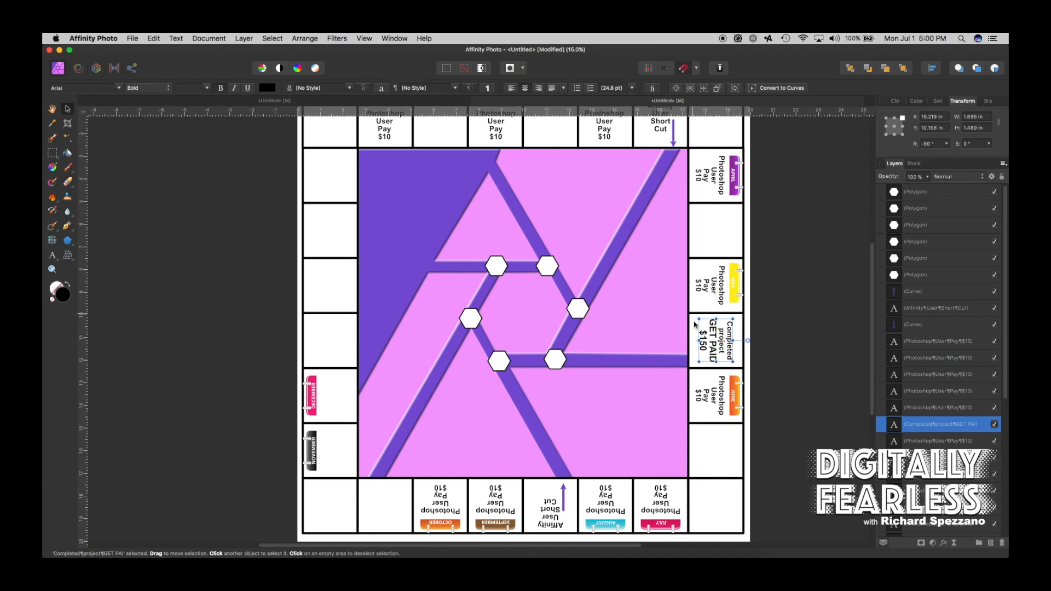
scroll(657, 143, "up", 2)
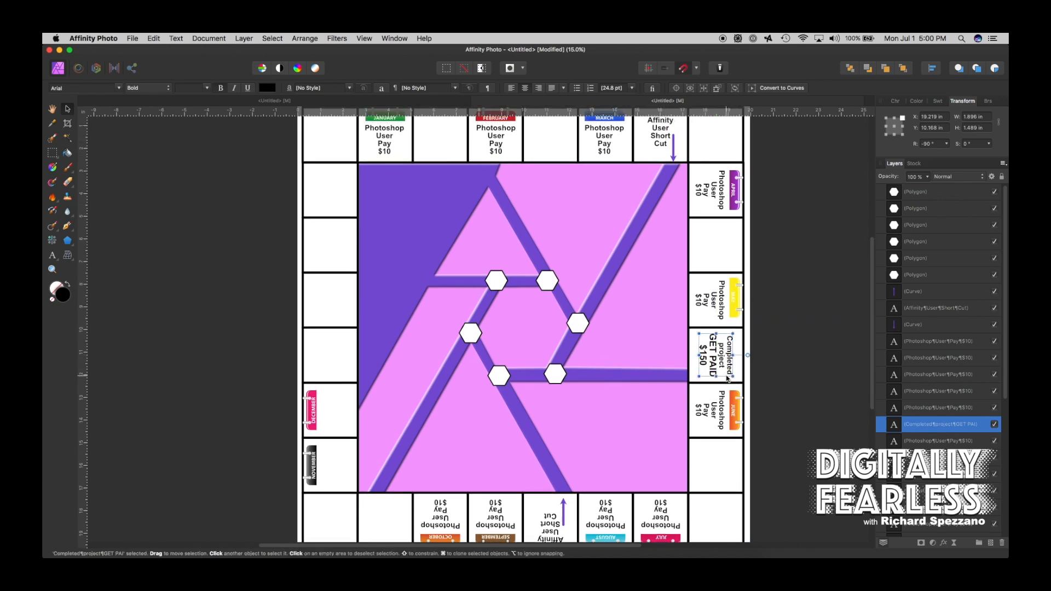
left_click(663, 143)
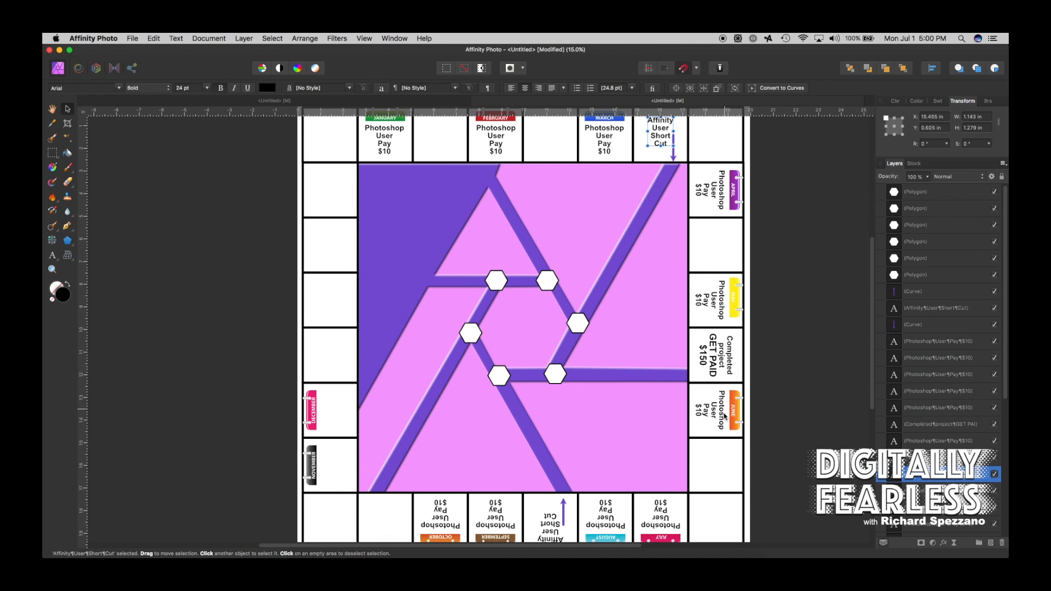
scroll(706, 505, "down", 5)
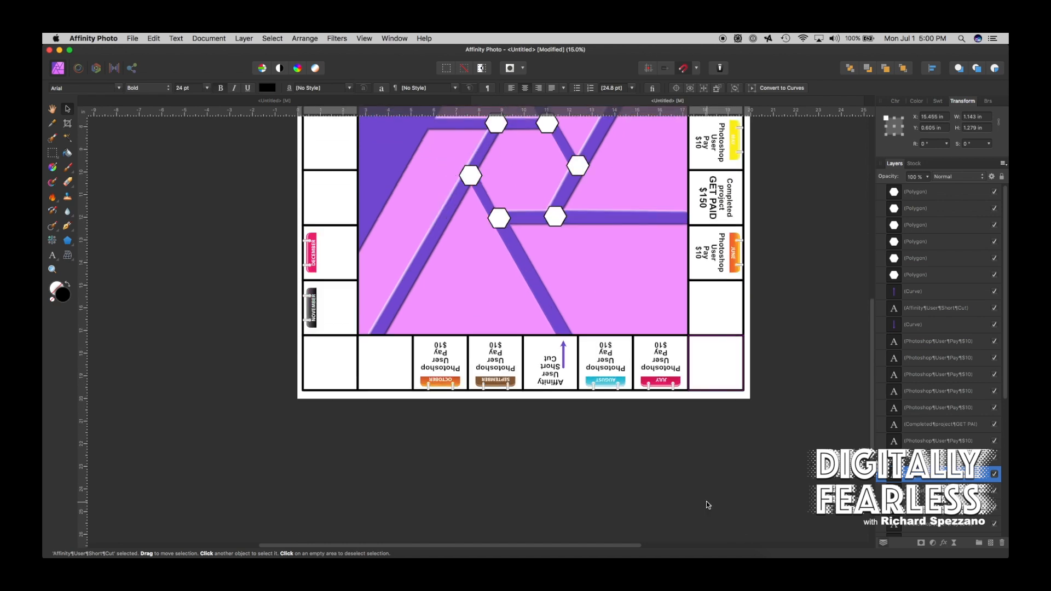
scroll(708, 504, "up", 3)
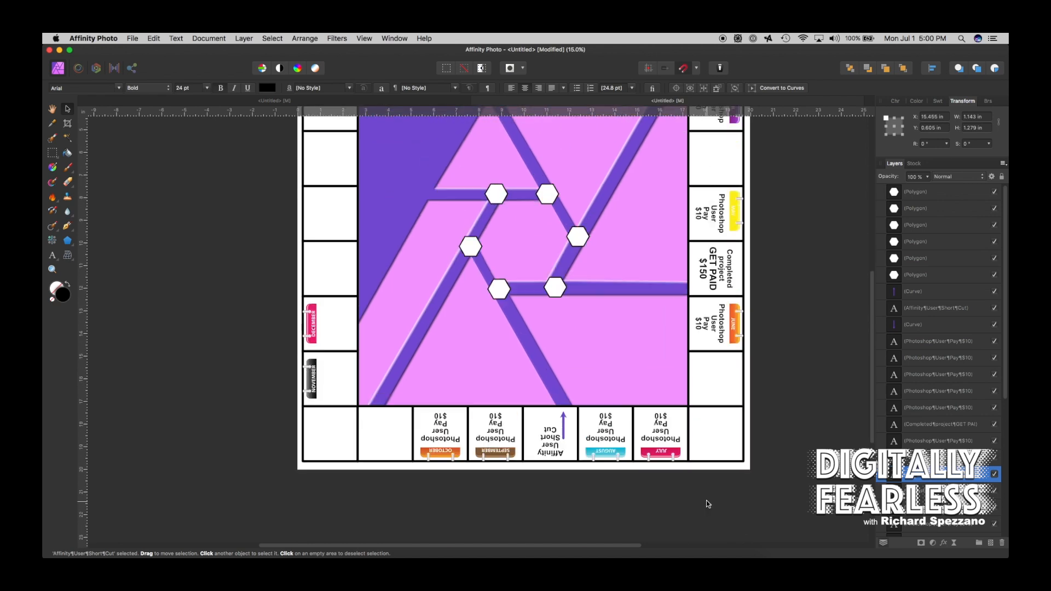
left_click(53, 109)
scroll(174, 143, "up", 3)
scroll(184, 147, "down", 3)
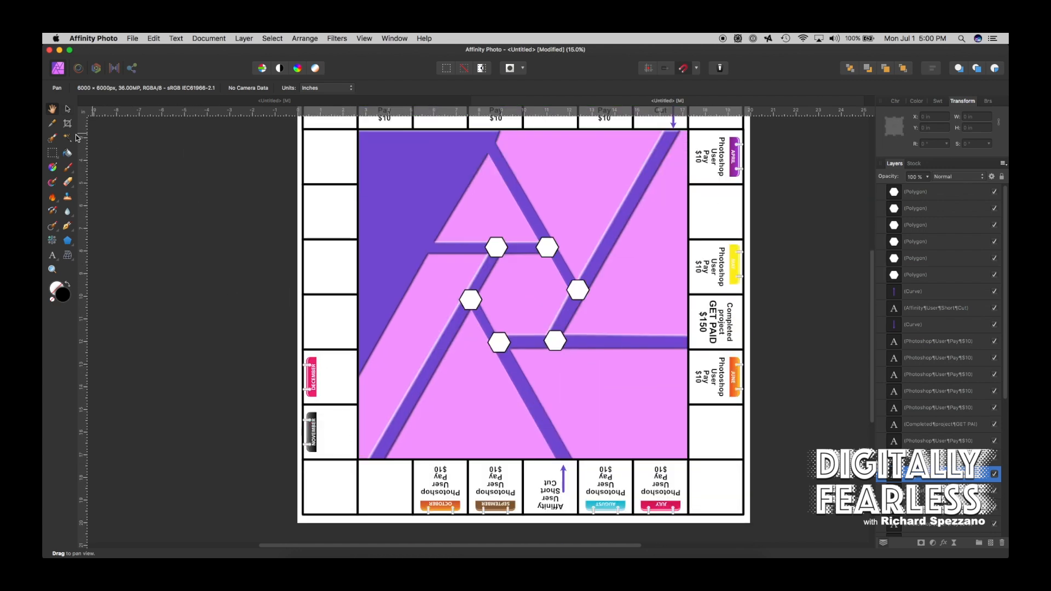
- Copy October's payment text into the November and December squares, rotated to 90° to match their month labels, and deselect it
left_click(68, 110)
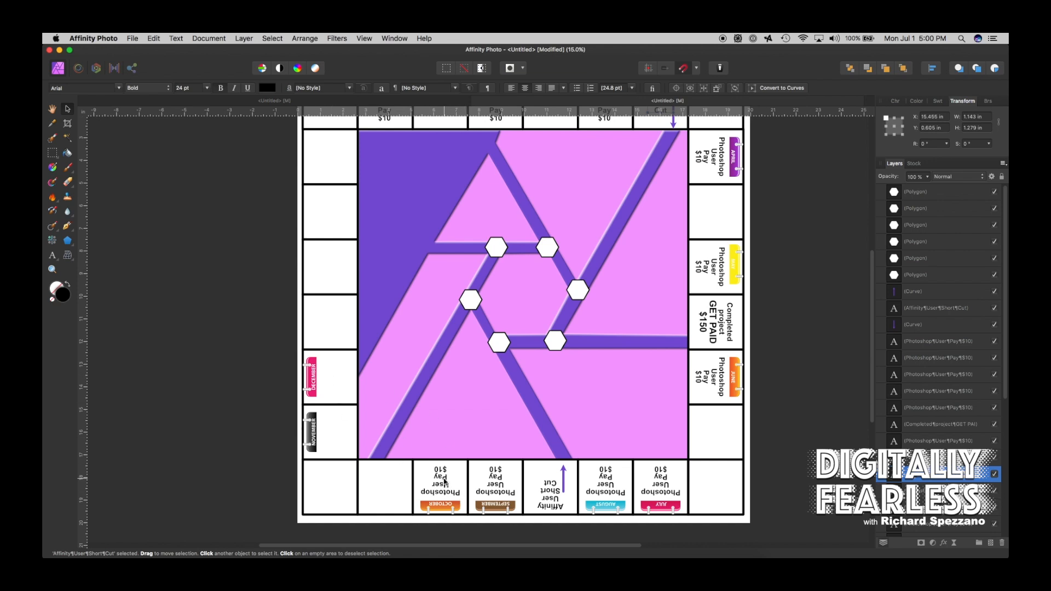
left_click(445, 481)
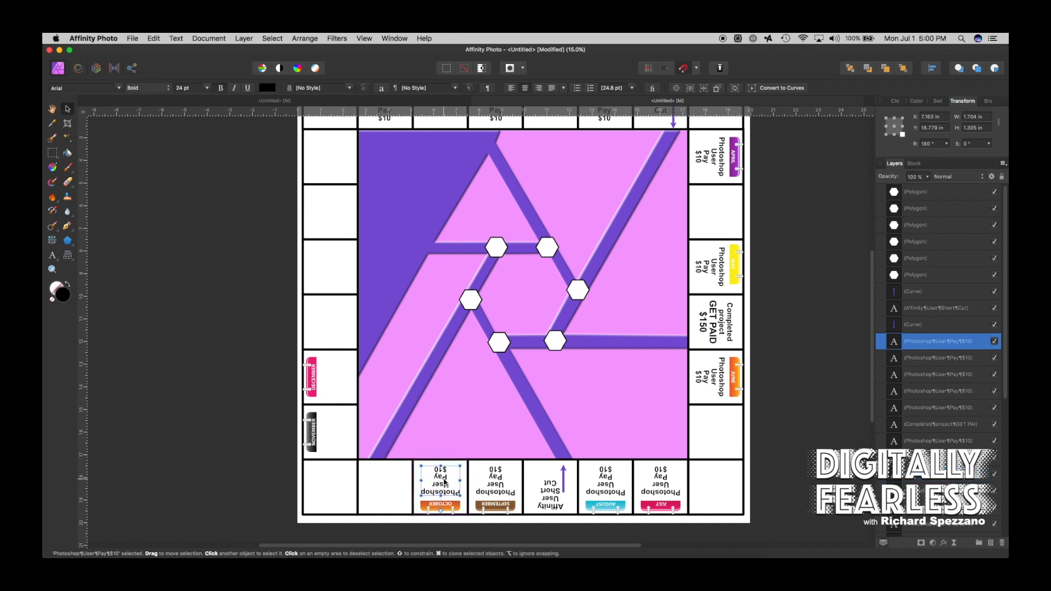
left_click_drag(445, 482, 346, 426)
left_click_drag(341, 463, 333, 438)
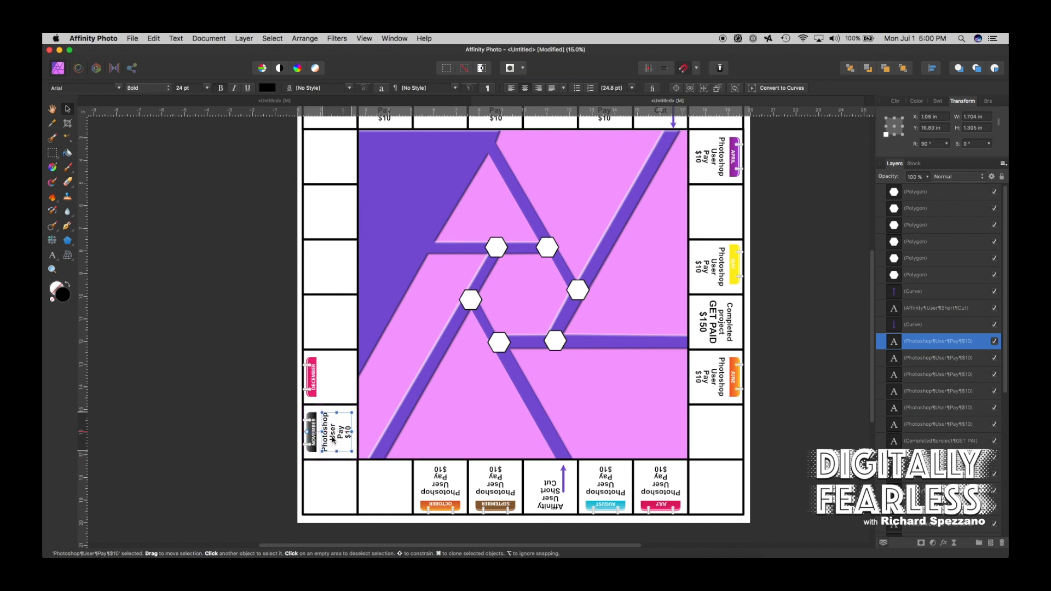
left_click_drag(332, 438, 342, 382)
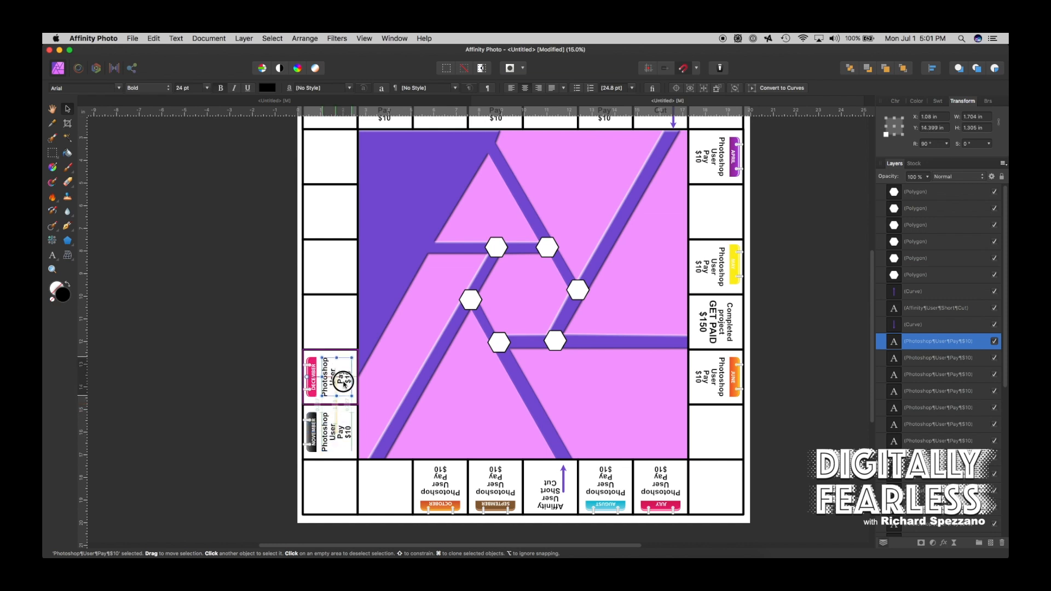
left_click(218, 369)
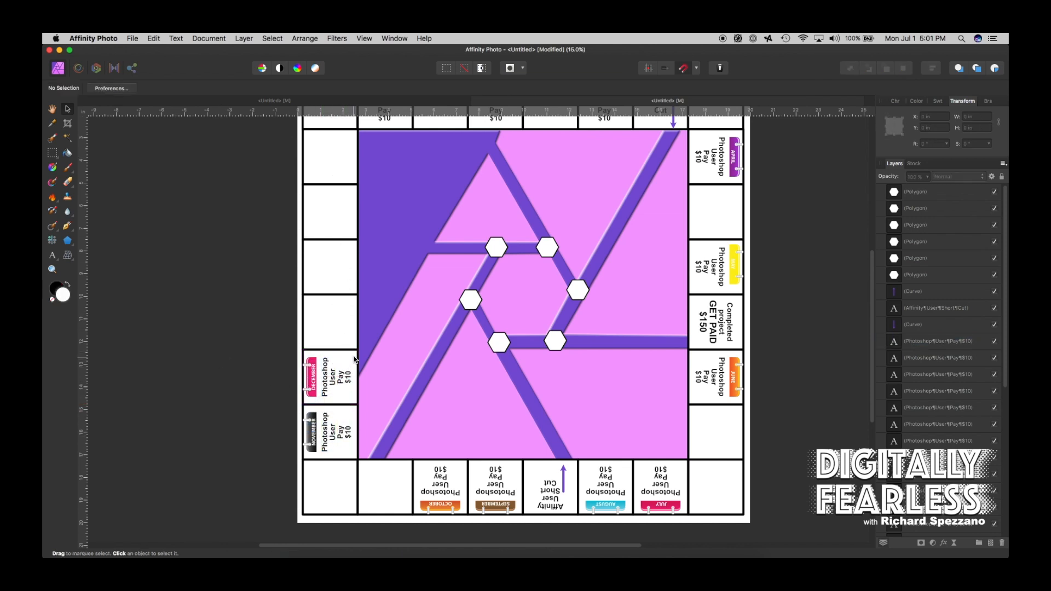
- Copy December's payment text upright into the empty square above it and reword it as "You are a Photoshop User" on three lines
scroll(241, 170, "up", 3)
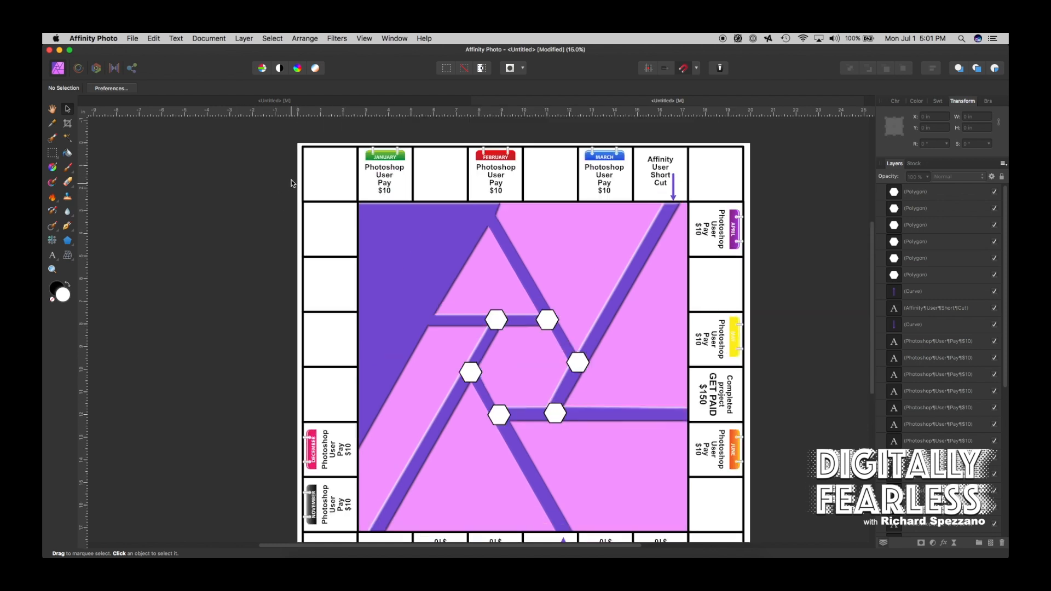
left_click(326, 459)
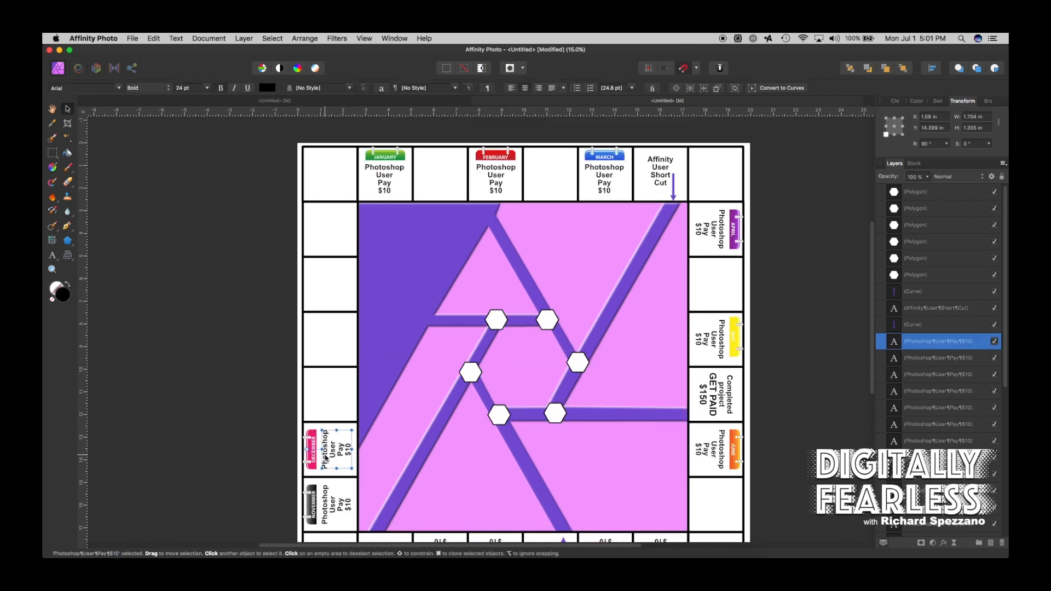
mouse_move(327, 458)
left_mouse_down()
mouse_move(318, 401)
mouse_move(325, 378)
mouse_move(347, 369)
mouse_move(336, 374)
left_mouse_up()
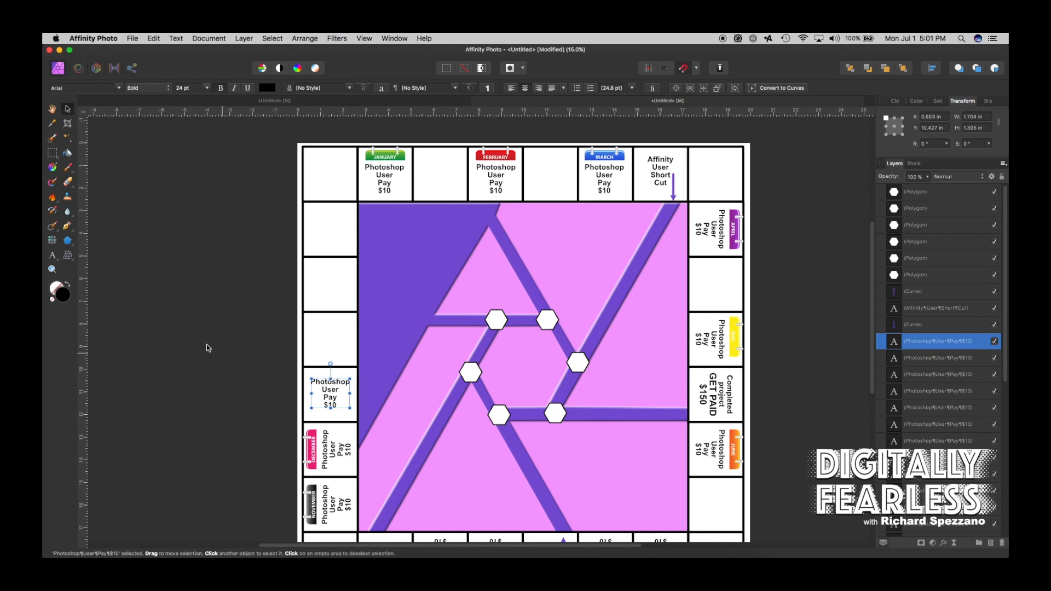
left_click(53, 256)
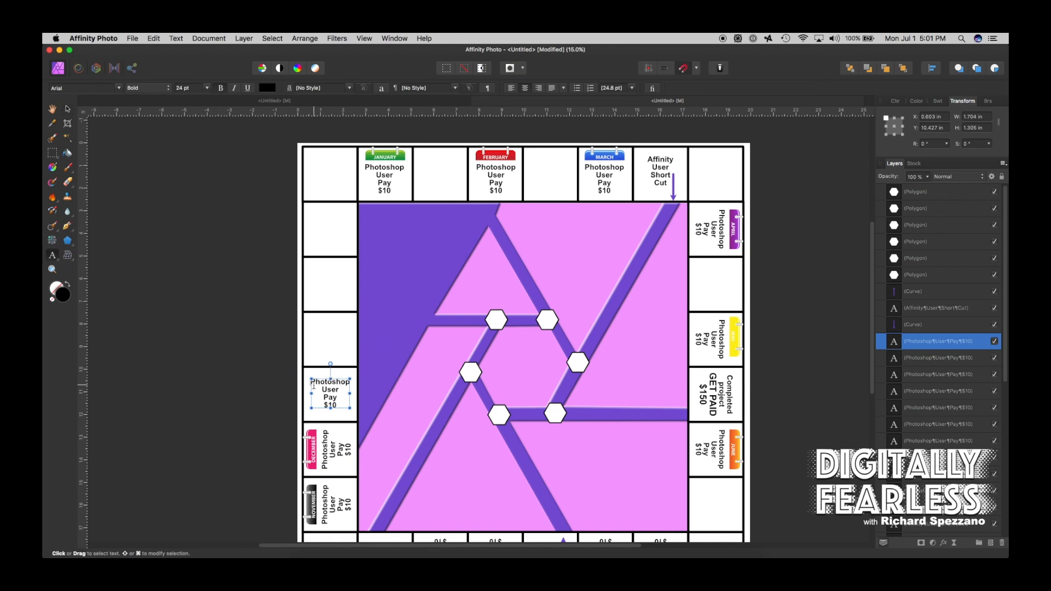
left_click_drag(312, 382, 335, 405)
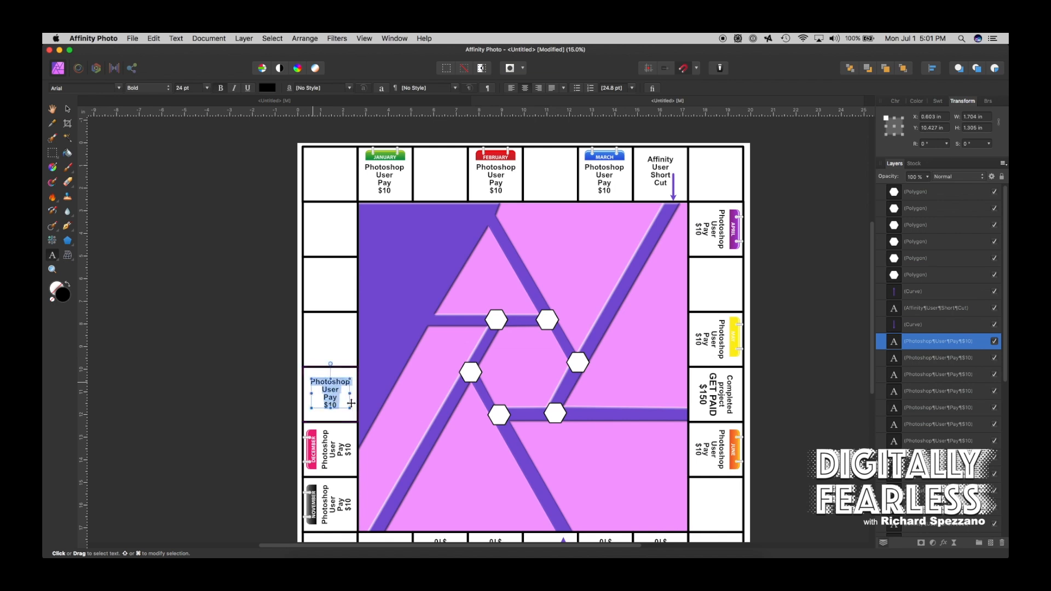
type("You")
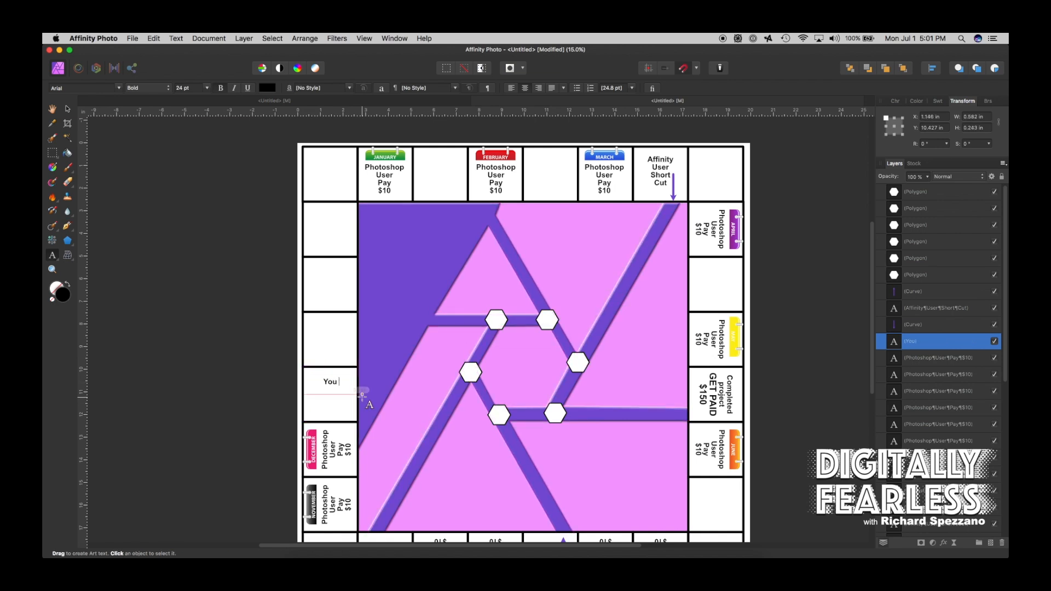
type(" are a")
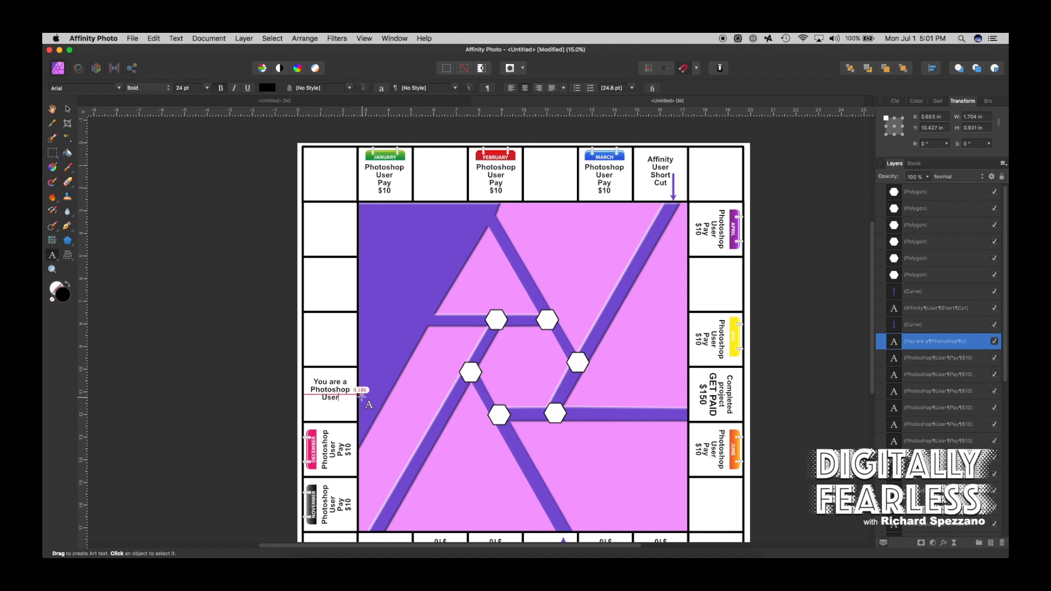
- Rotate the "You are a Photoshop User" text to 90°, centre it in its square and duplicate it two squares further up
left_click(67, 109)
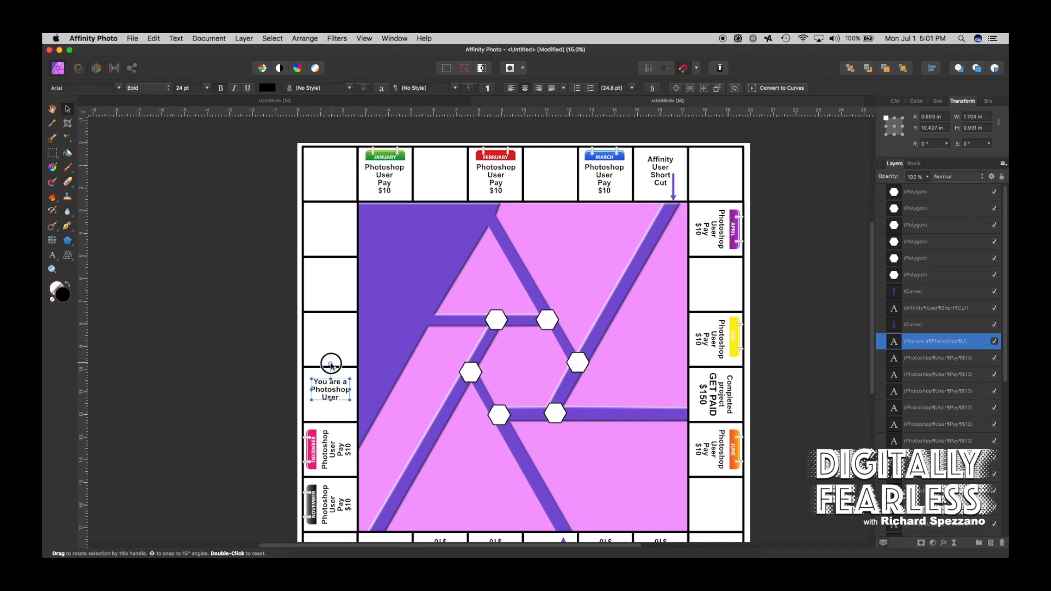
left_click_drag(330, 364, 340, 400)
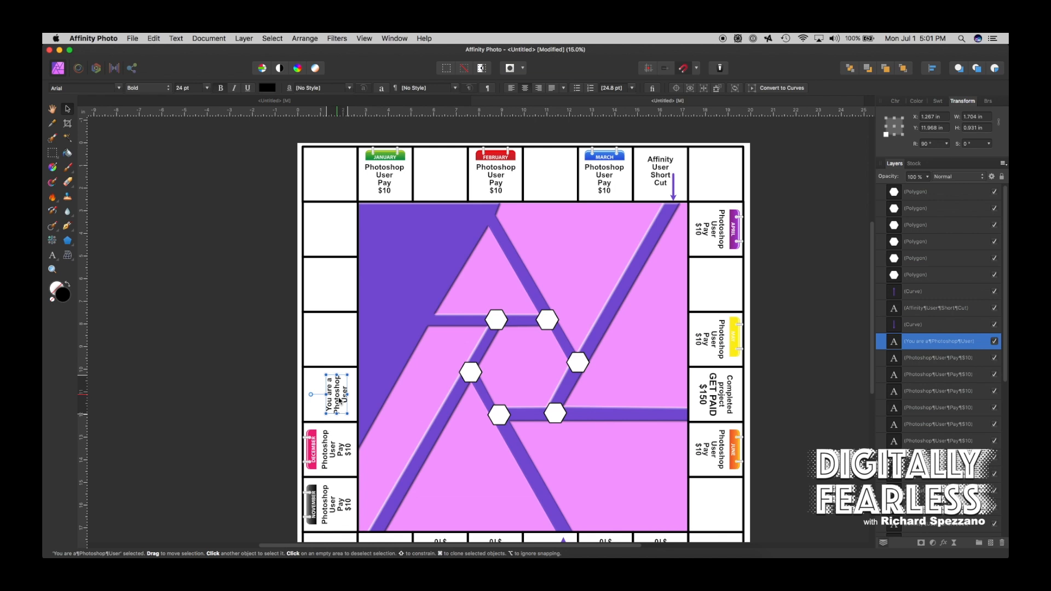
key("super+j")
left_click_drag(340, 400, 337, 282)
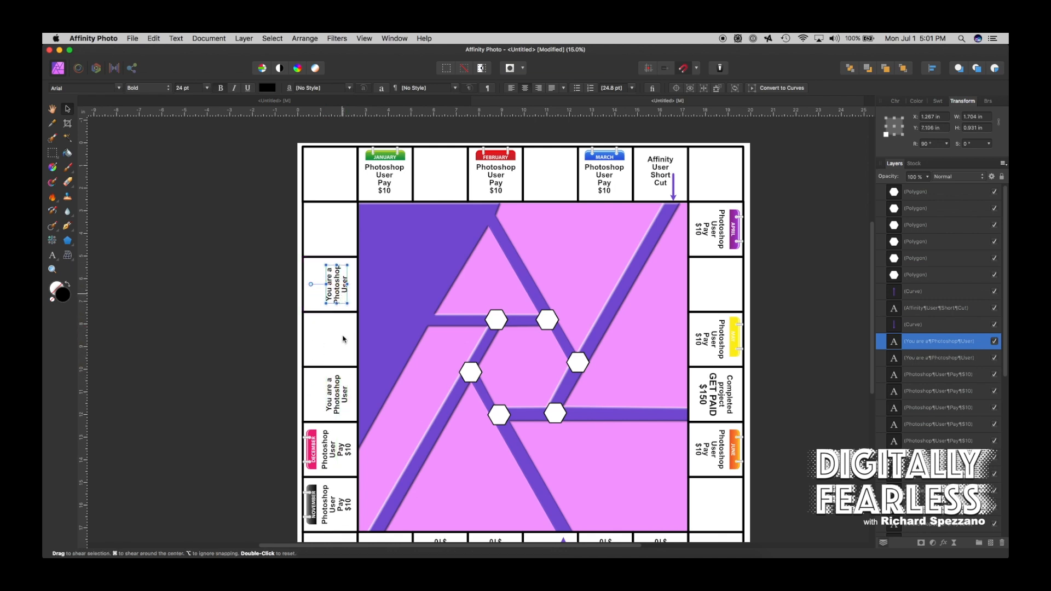
- Copy the "You are a Photoshop User" text upright into the empty square between the two and change "a" to "an"
left_click(337, 408)
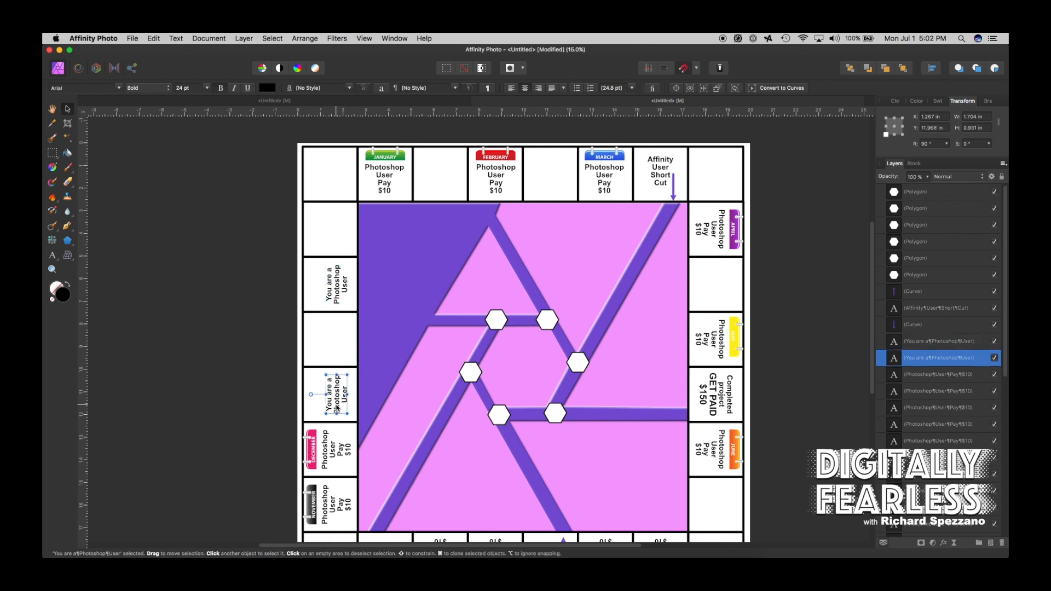
left_click_drag(338, 407, 336, 317)
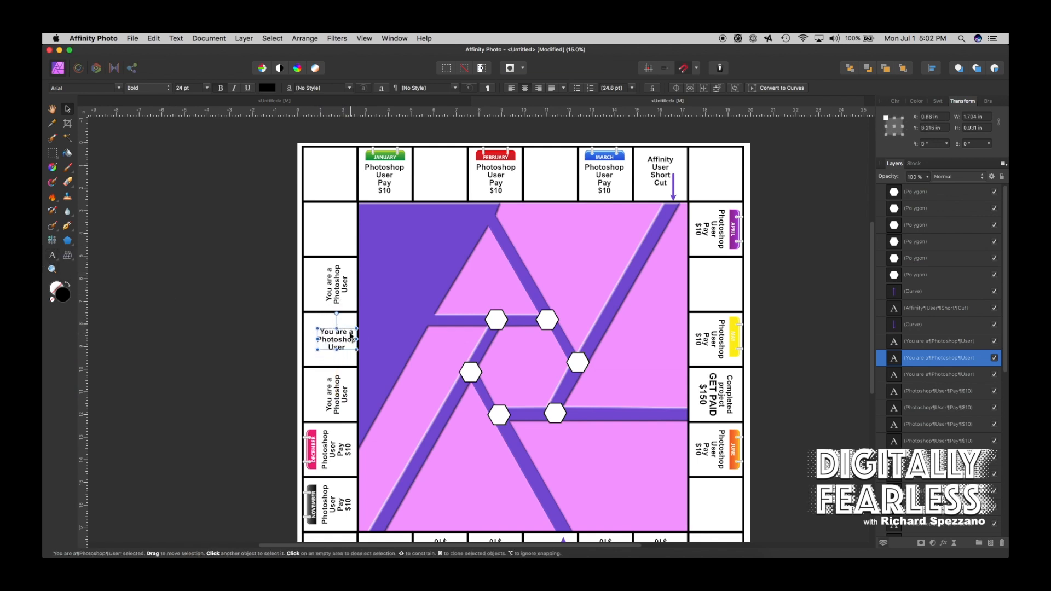
key("t")
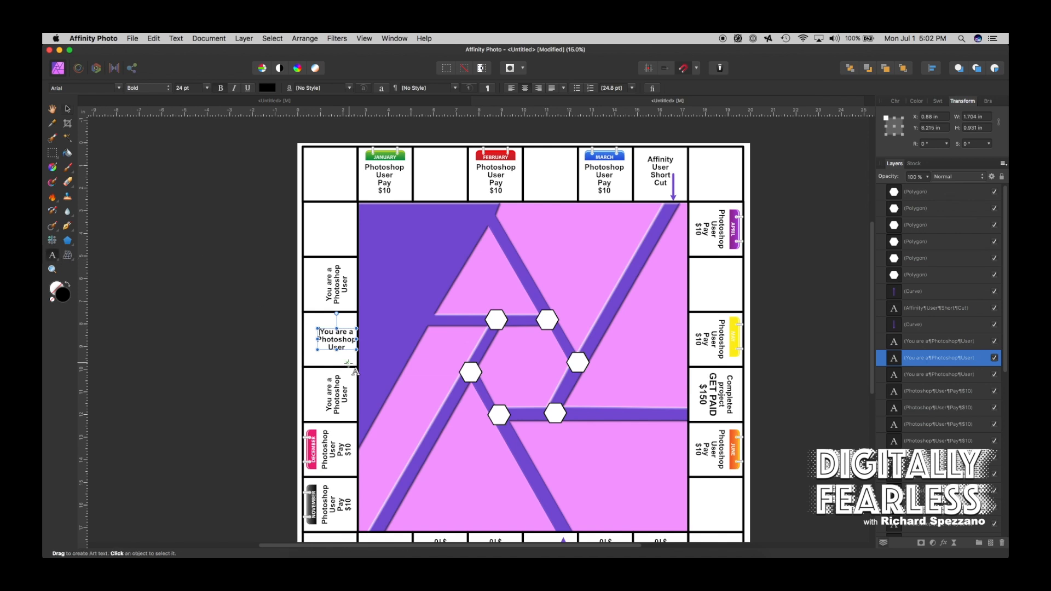
left_click(351, 338)
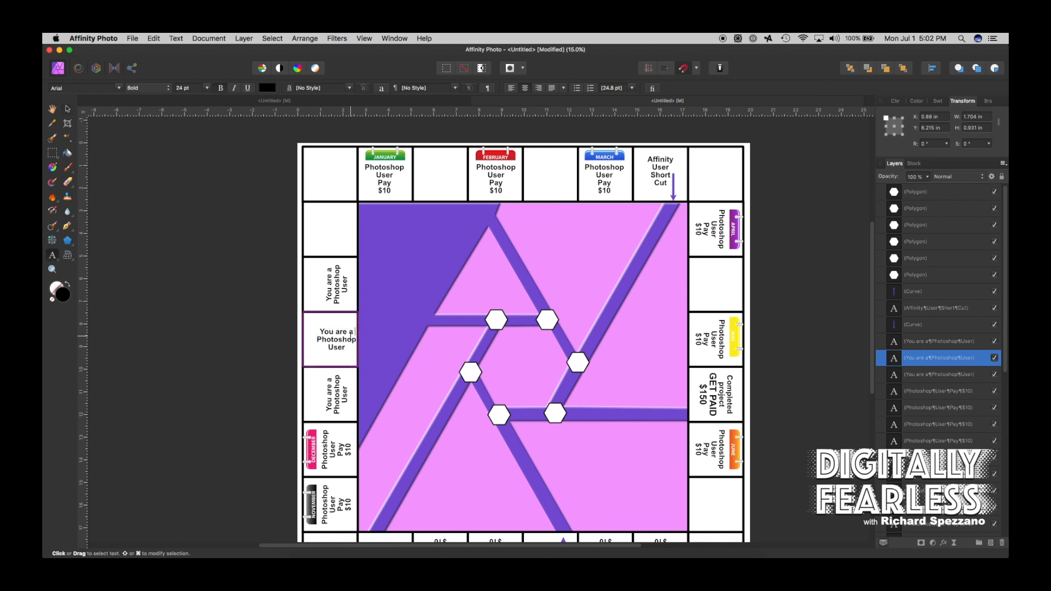
type("n")
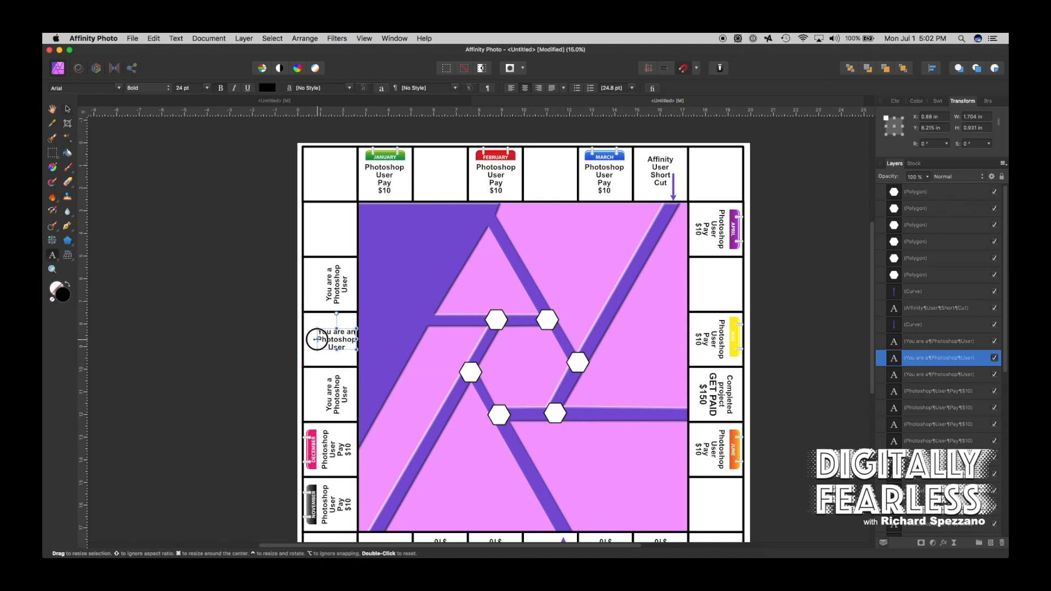
- Replace "Photoshop" with "Affinity" in the middle square's text and rotate the text to 90°
left_click_drag(317, 339, 346, 342)
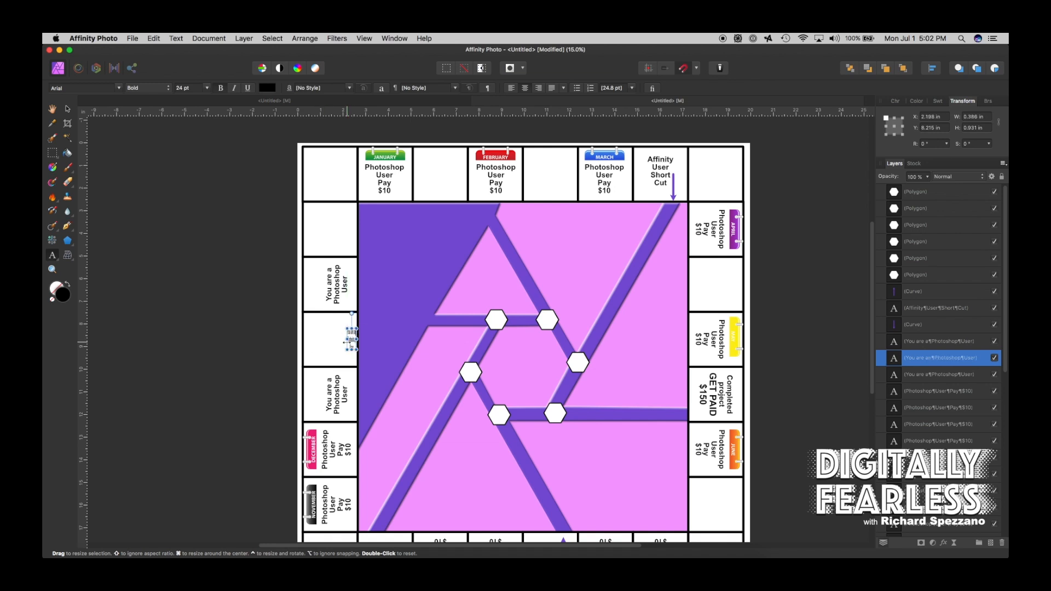
key("super+z")
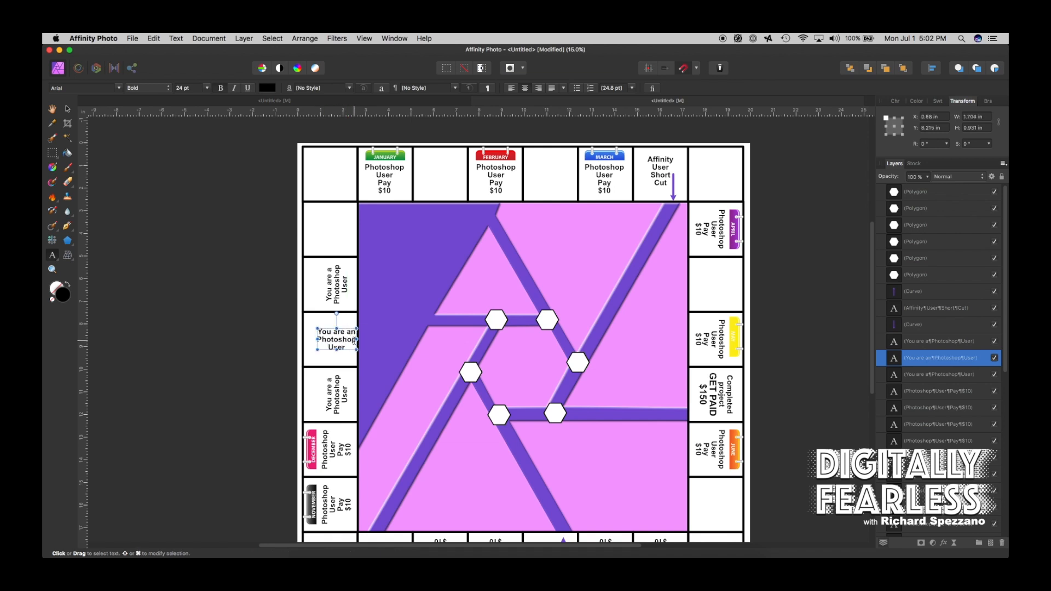
double_click(336, 340)
type("A")
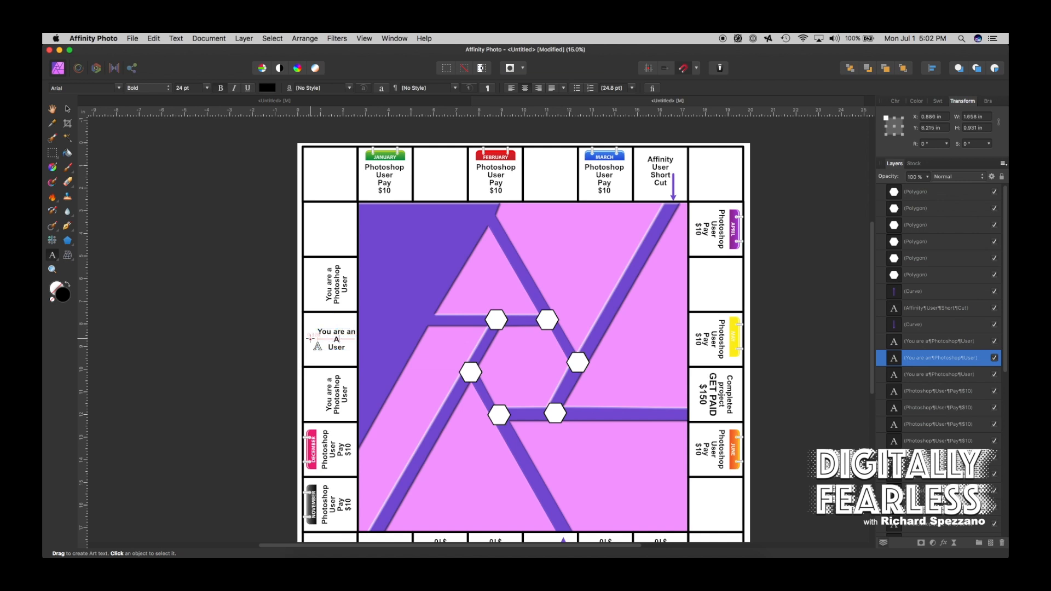
type("ffinity")
left_click(68, 108)
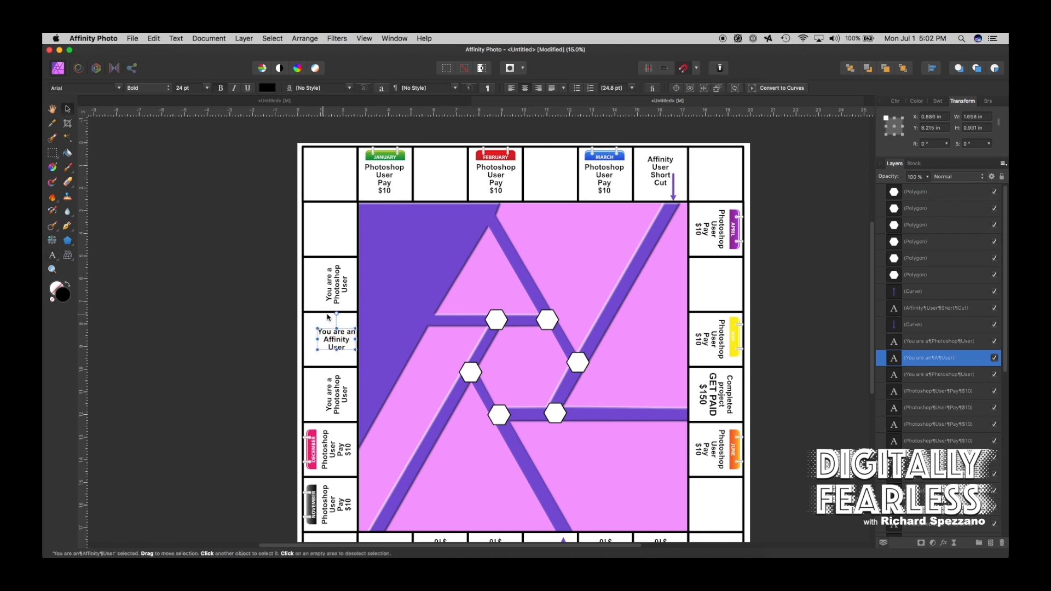
left_click_drag(336, 313, 311, 340)
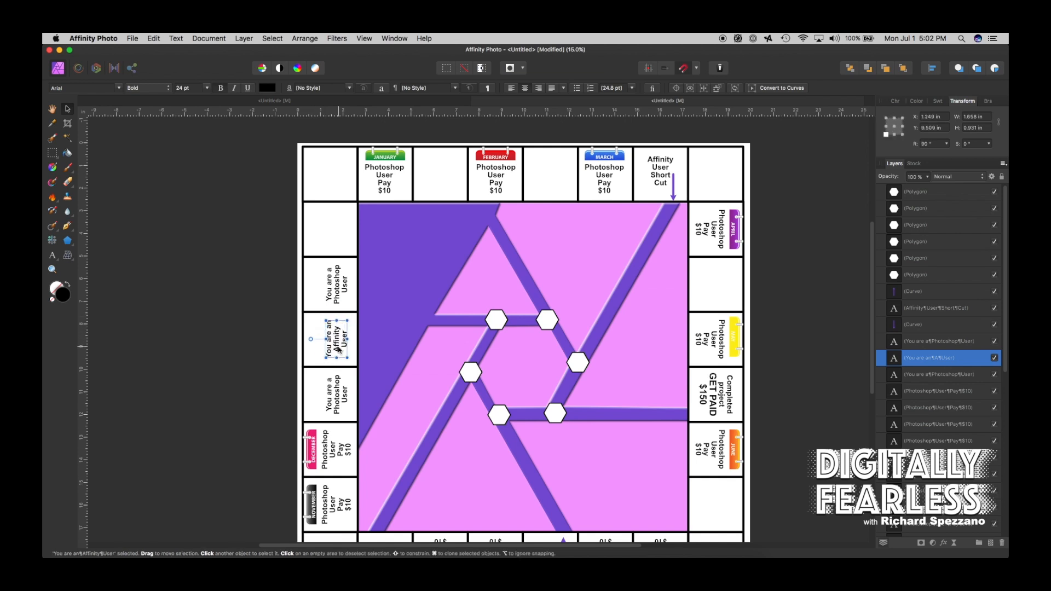
- Duplicate the "You are an Affinity User" text into the empty square just below the board's upper-left corner, and deselect it
key("super+j")
left_click_drag(337, 344, 337, 232)
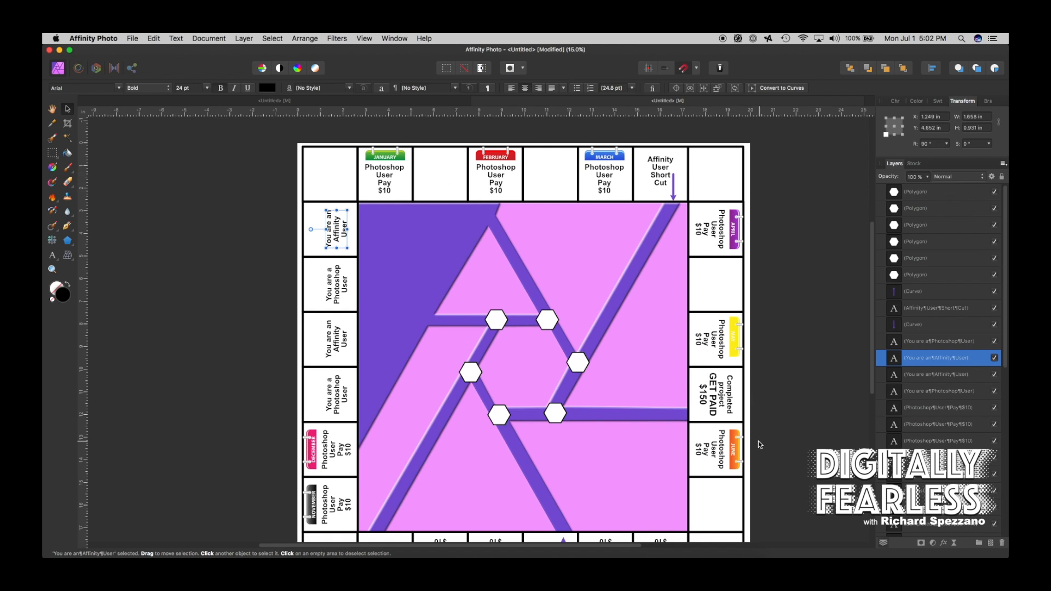
scroll(756, 441, "down", 2)
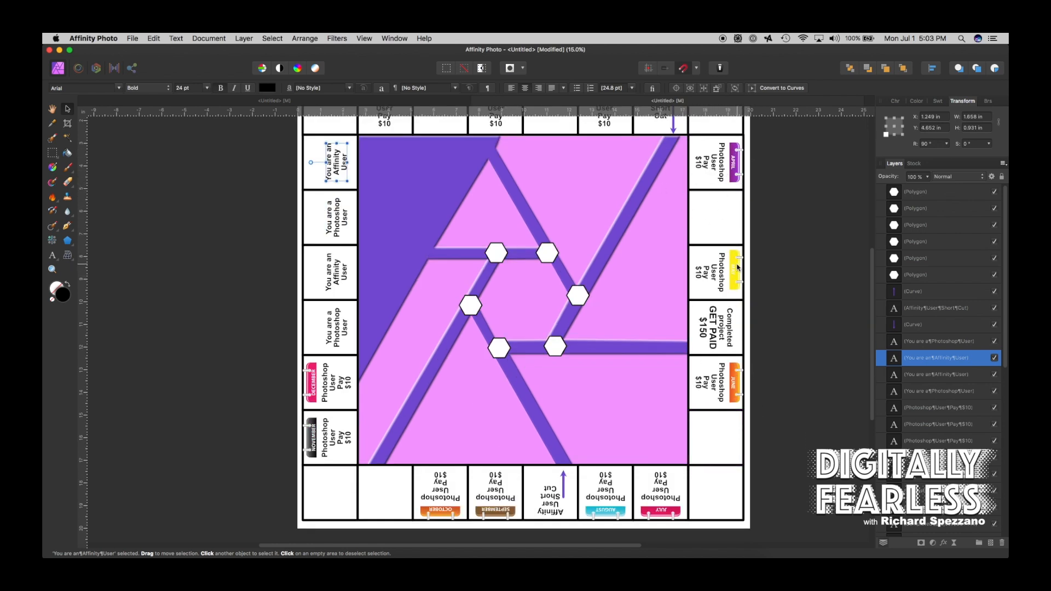
scroll(170, 293, "up", 4)
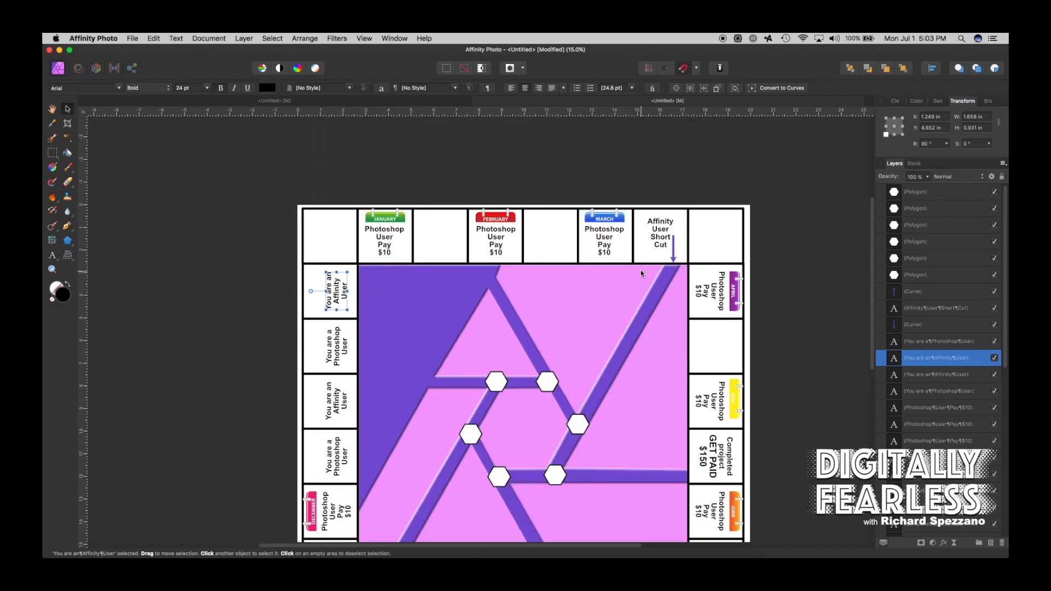
scroll(694, 306, "down", 2)
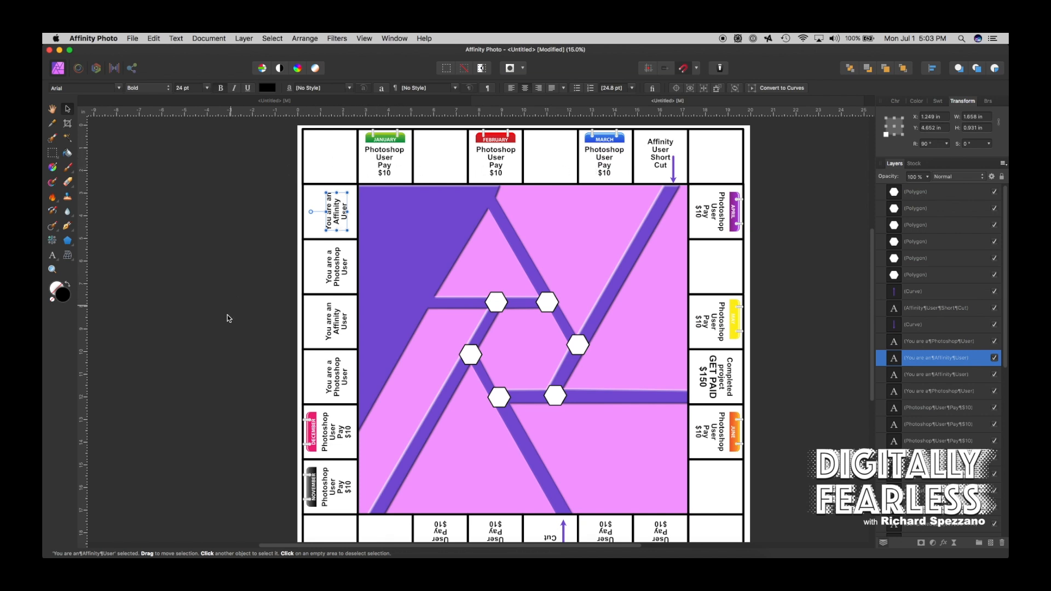
left_click(237, 353)
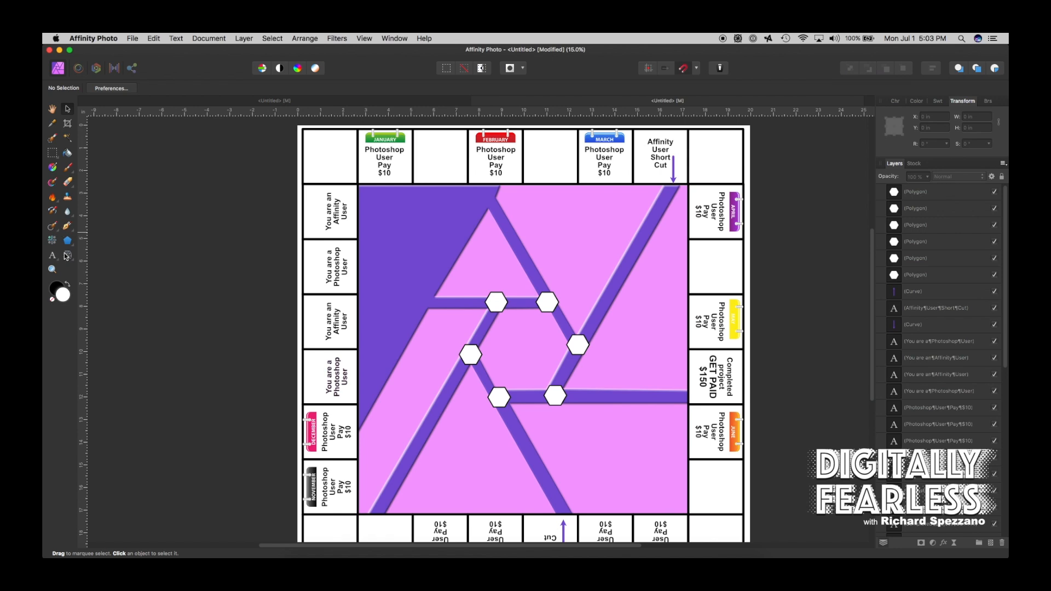
- Draw a circle about 0.92 in wide on the purple area beside the upper "You are a Photoshop User" square
left_click_drag(66, 241, 92, 255)
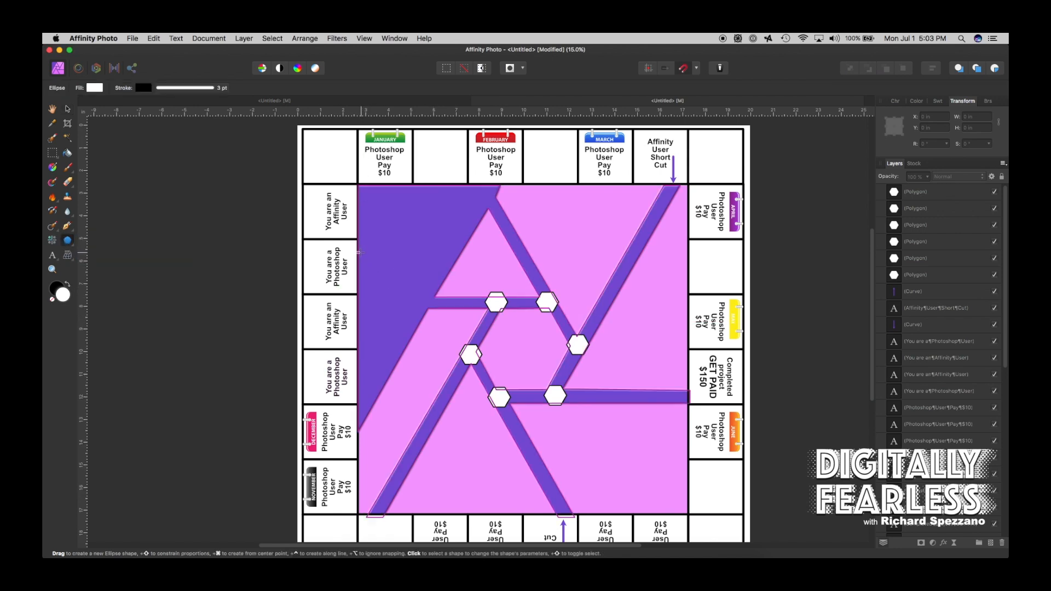
left_click_drag(359, 253, 379, 274)
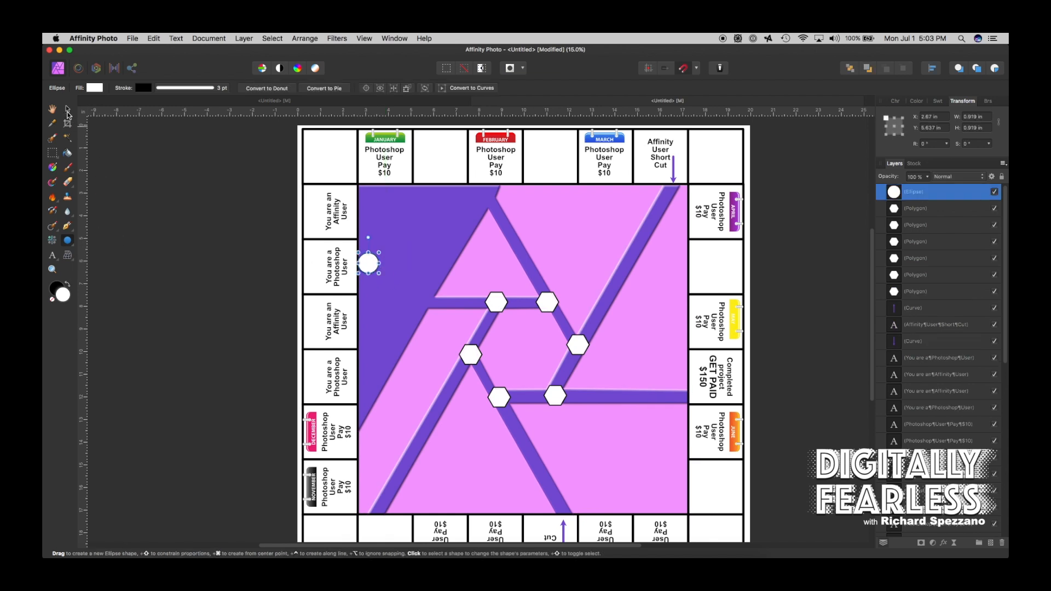
left_click(67, 110)
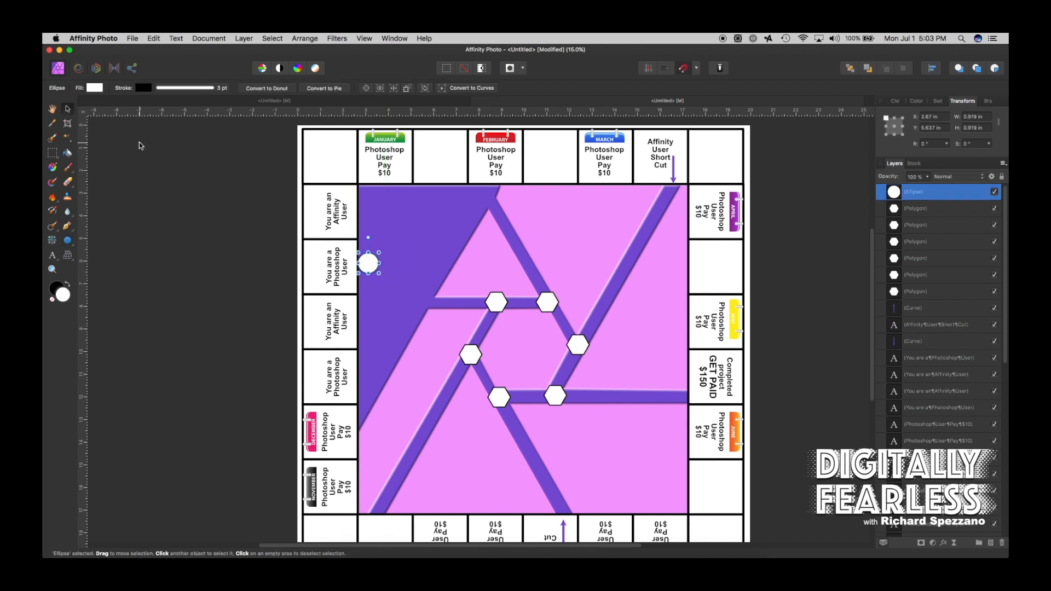
key("super+plus")
key("super+plus")
key("super+plus")
left_click_drag(148, 176, 459, 333)
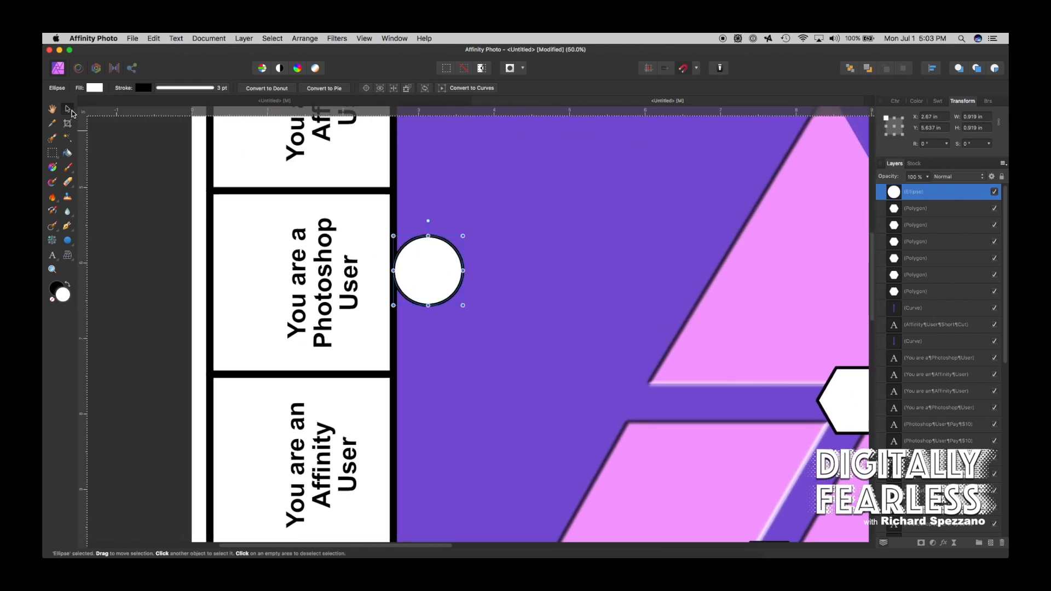
- Fill the circle with golden yellow, HSL 51, 100, 50
left_click(68, 241)
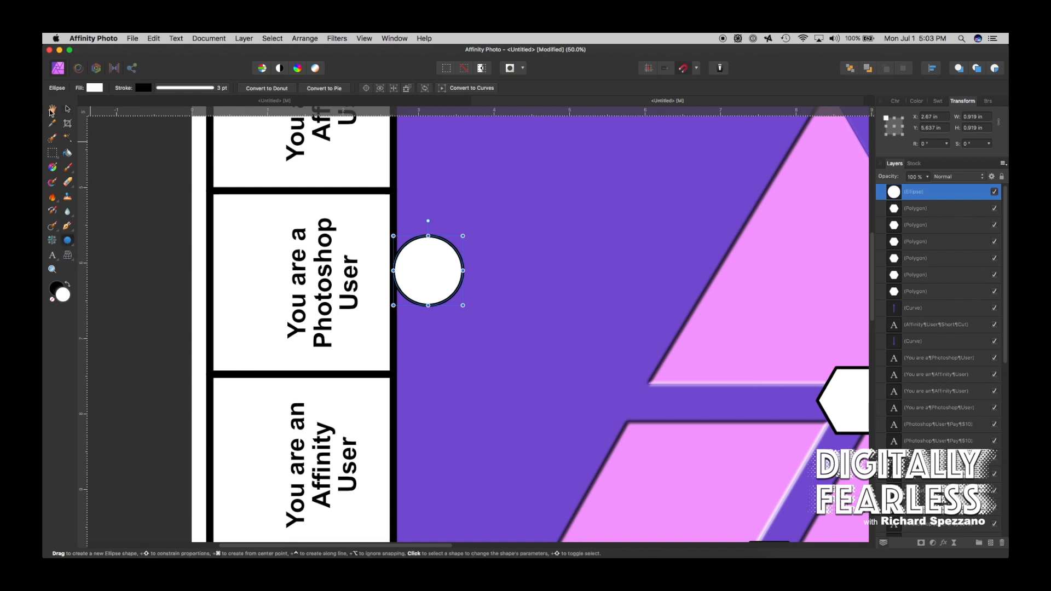
left_click(67, 110)
left_click(96, 91)
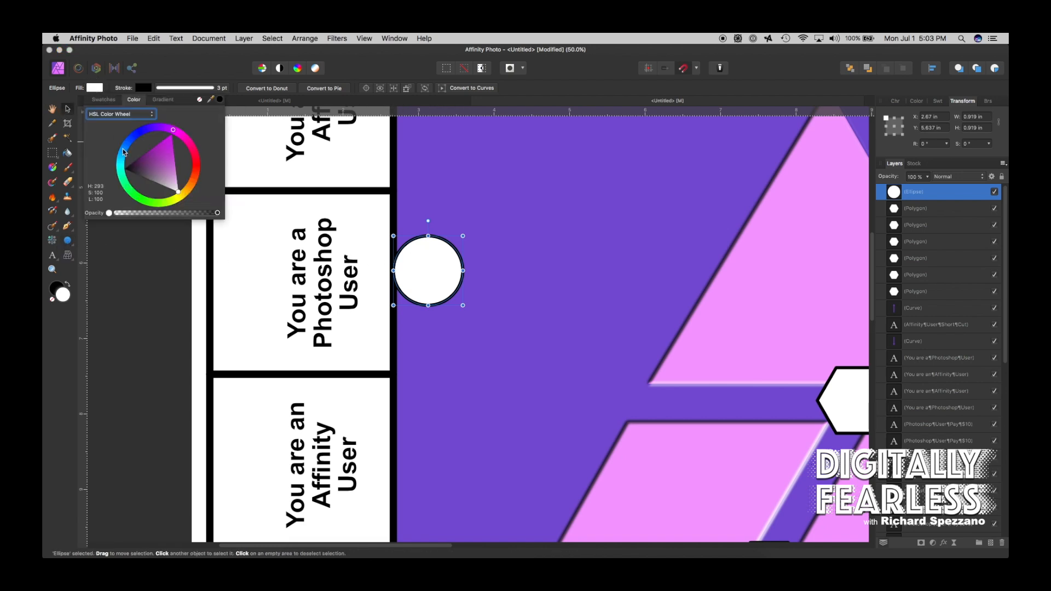
left_click(181, 193)
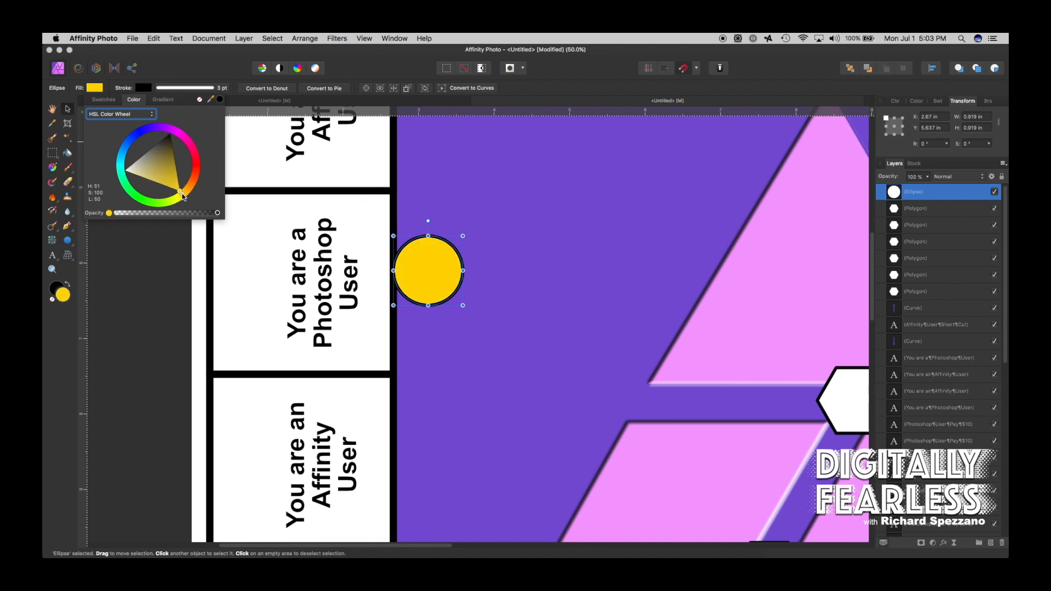
left_click(53, 112)
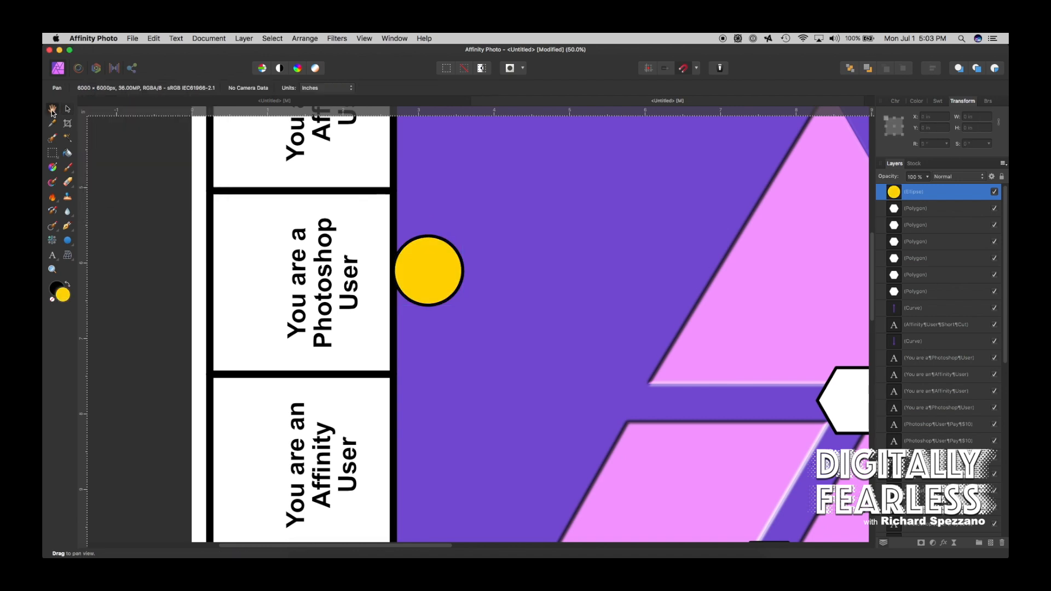
left_click(69, 242)
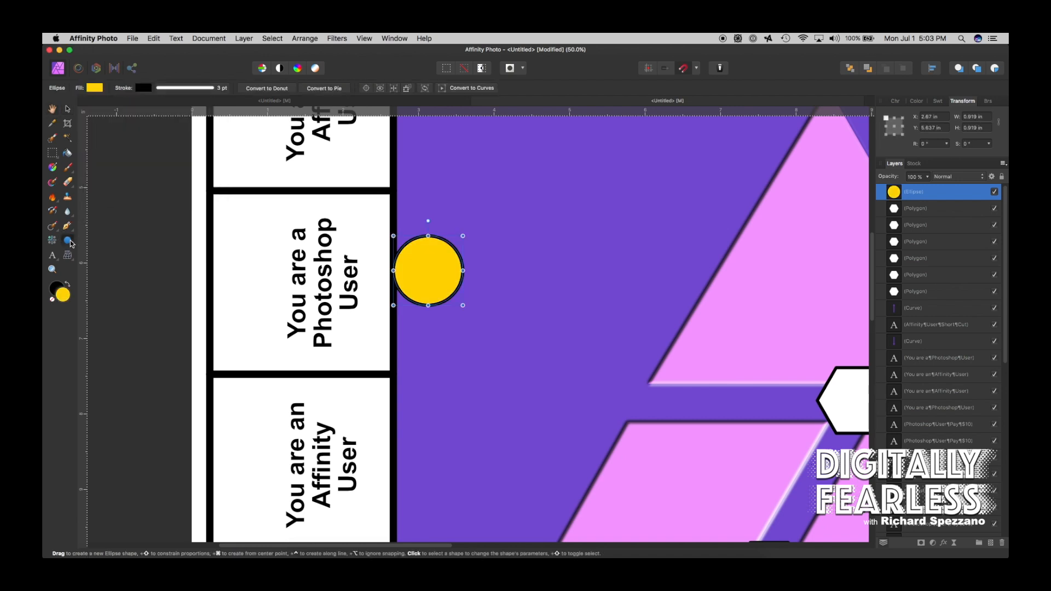
left_click(66, 287)
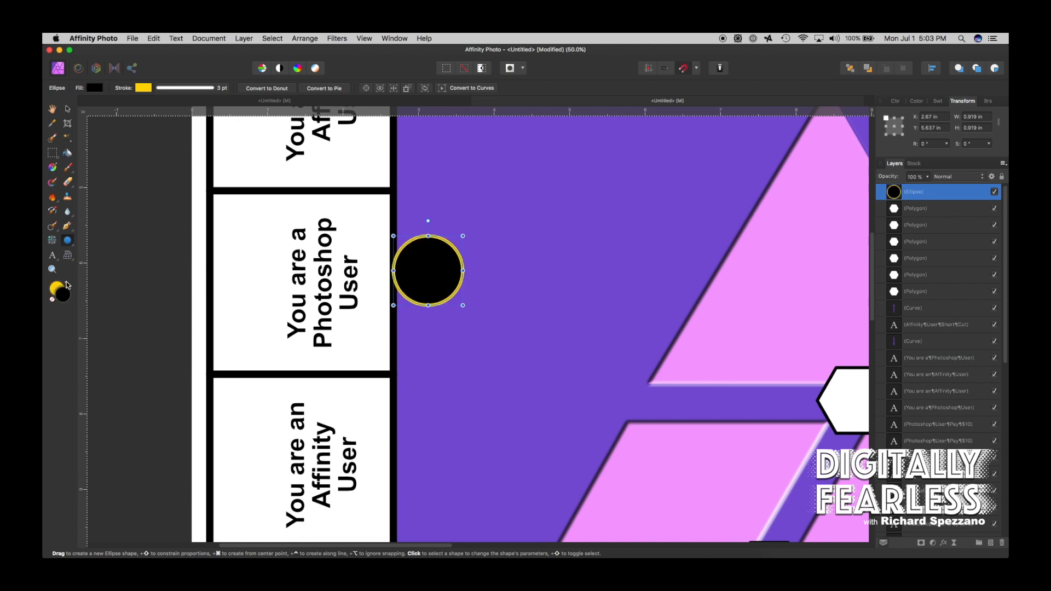
key("super+z")
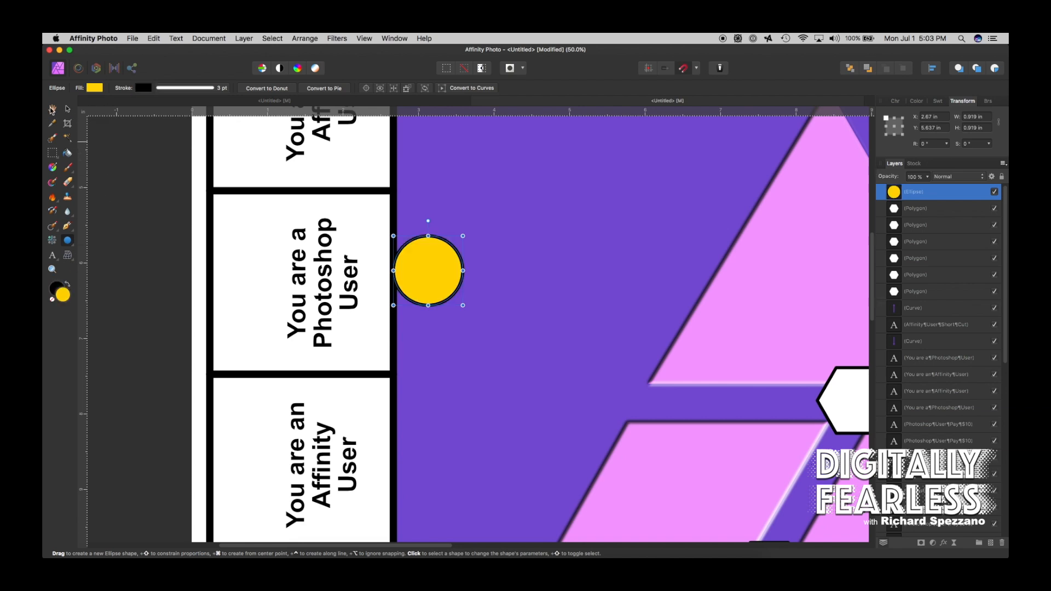
- Draw a small dot about 0.14 in wide above the yellow circle, with black fill and no stroke
left_click(51, 109)
left_click(65, 240)
left_click_drag(438, 195, 443, 201)
left_click(96, 88)
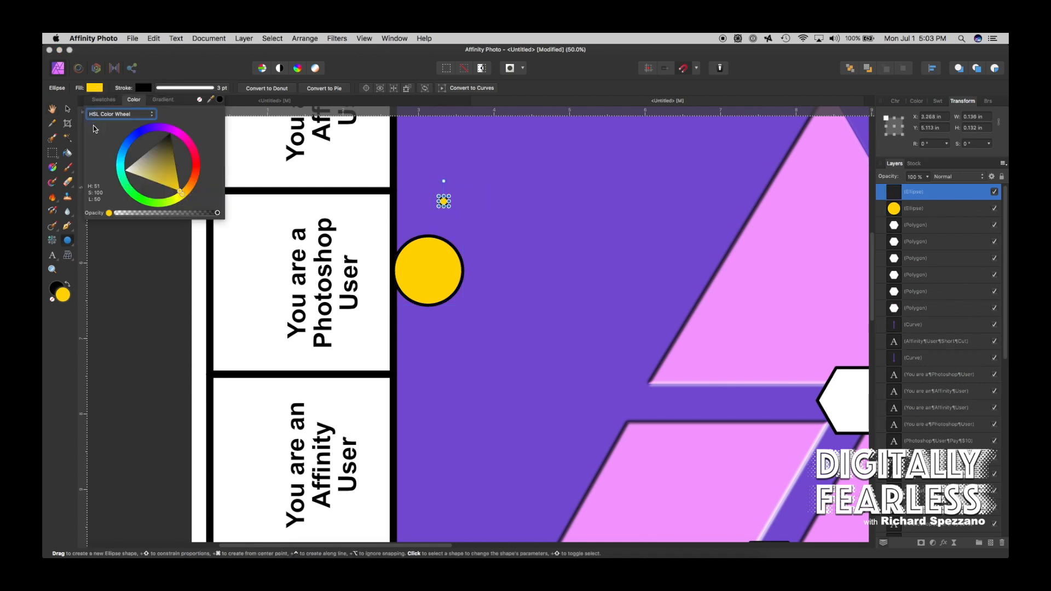
left_click_drag(165, 158, 168, 119)
left_click(141, 89)
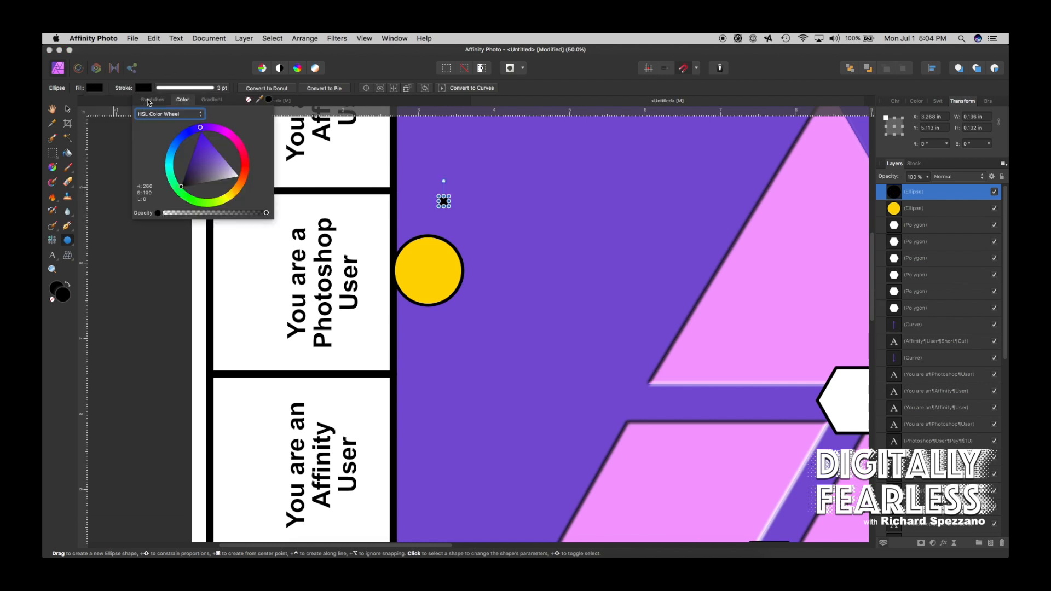
left_click(149, 101)
left_click(244, 128)
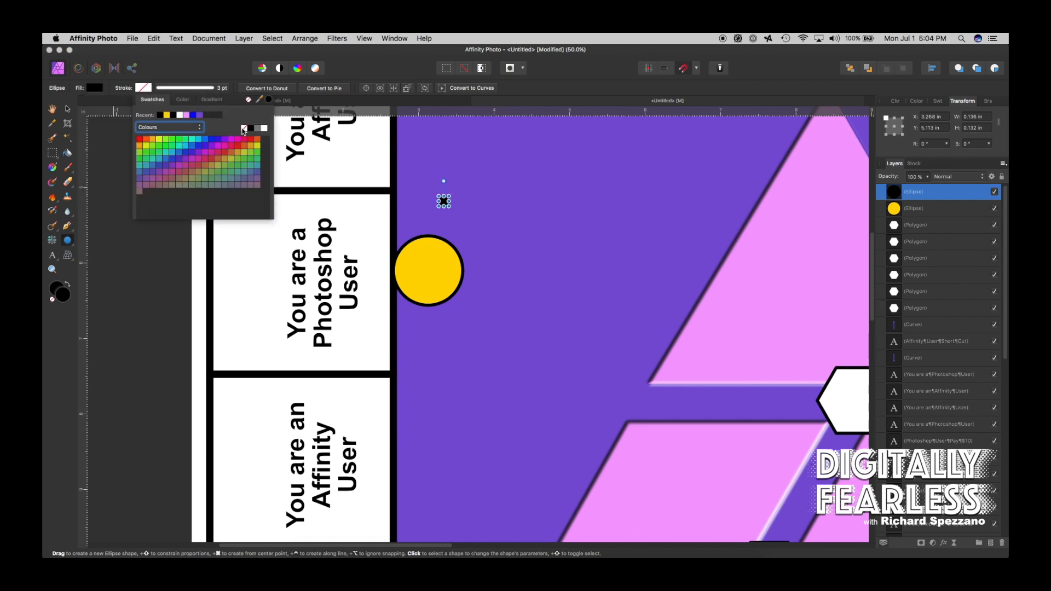
left_click(52, 111)
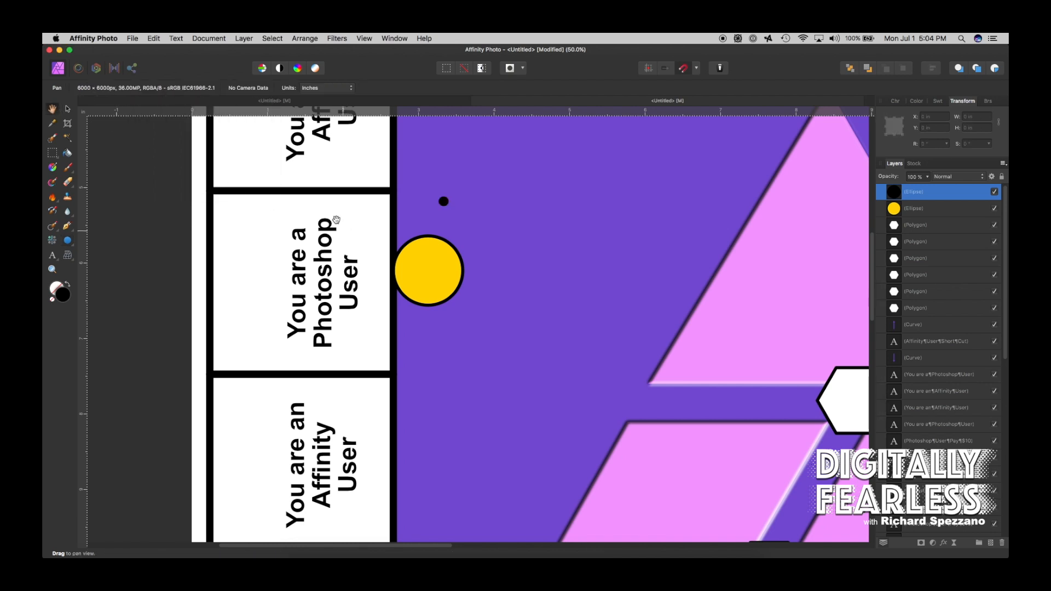
- Move the black dot onto the yellow circle as the right eye and duplicate it level to the left as the second eye
left_click(69, 111)
left_click_drag(444, 202, 444, 259)
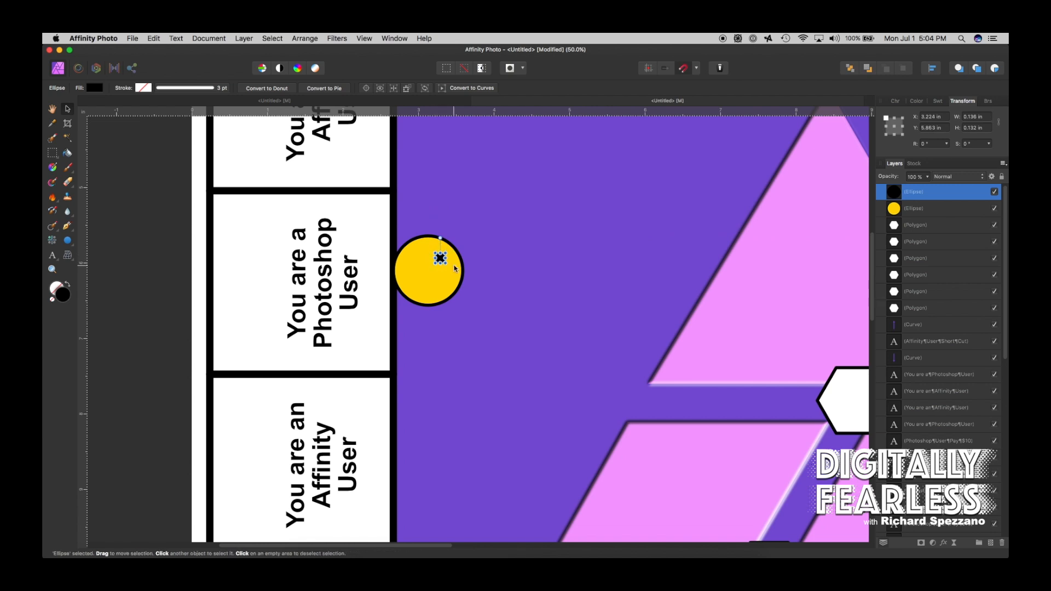
left_click_drag(440, 259, 417, 264)
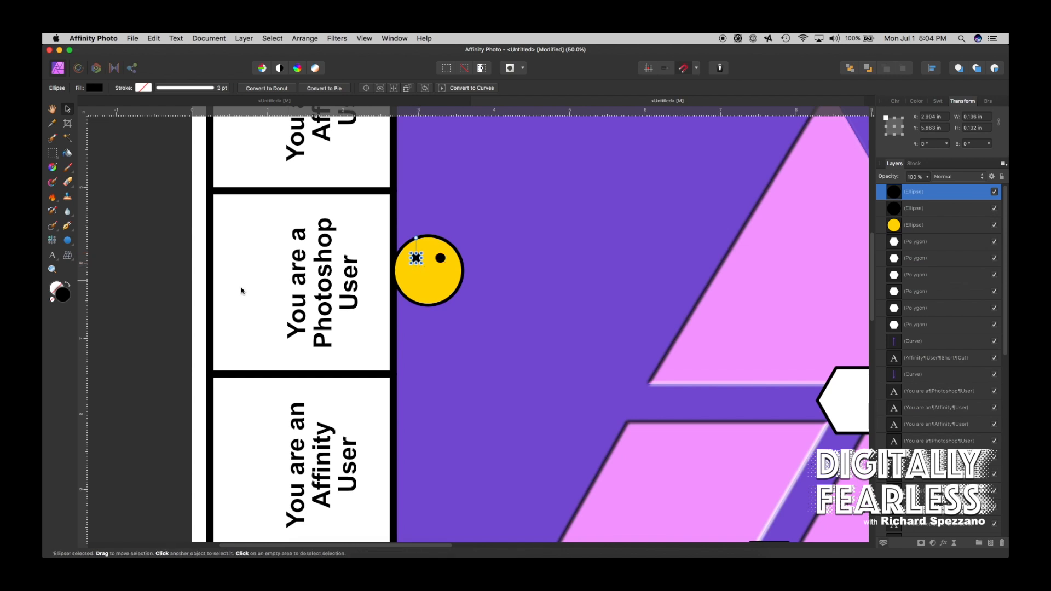
- Draw a black crescent about 0.22 by 0.35 in, rotate it to 90° and place it below the eyes as a smile
left_click_drag(68, 240, 96, 411)
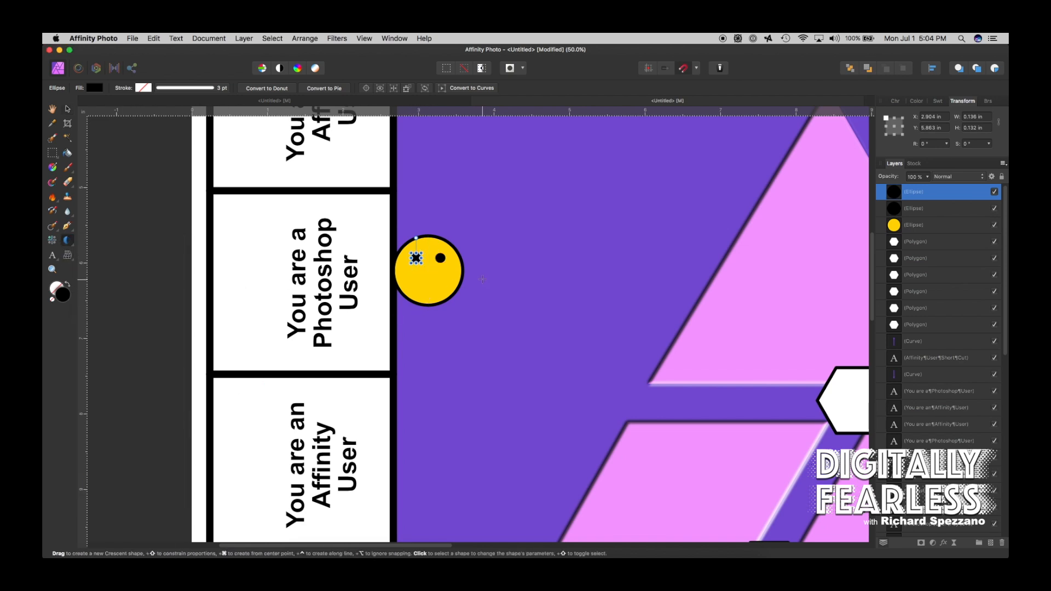
left_click_drag(486, 272, 502, 296)
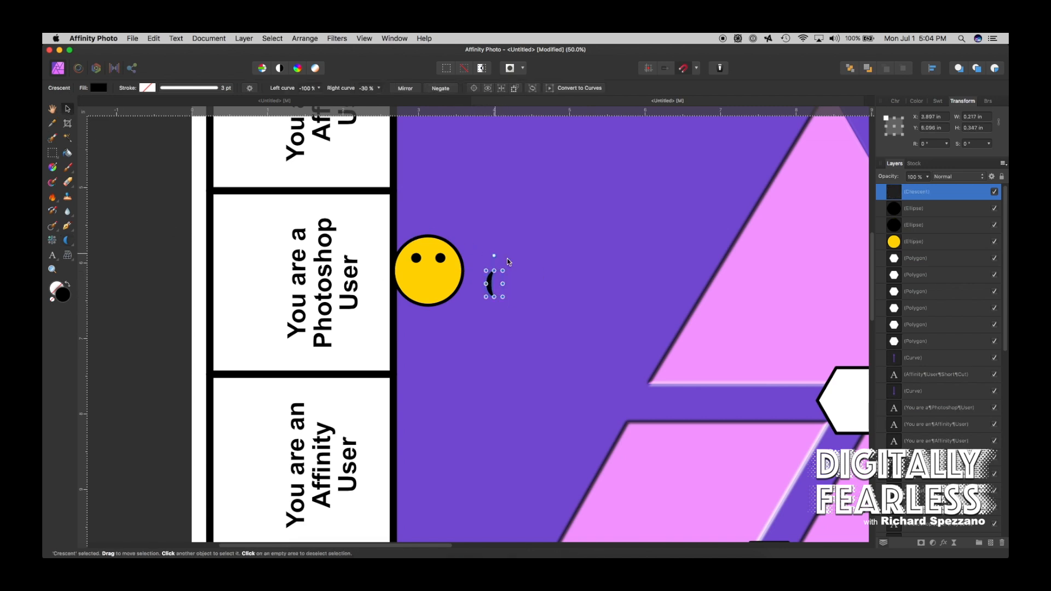
left_click_drag(494, 256, 432, 287)
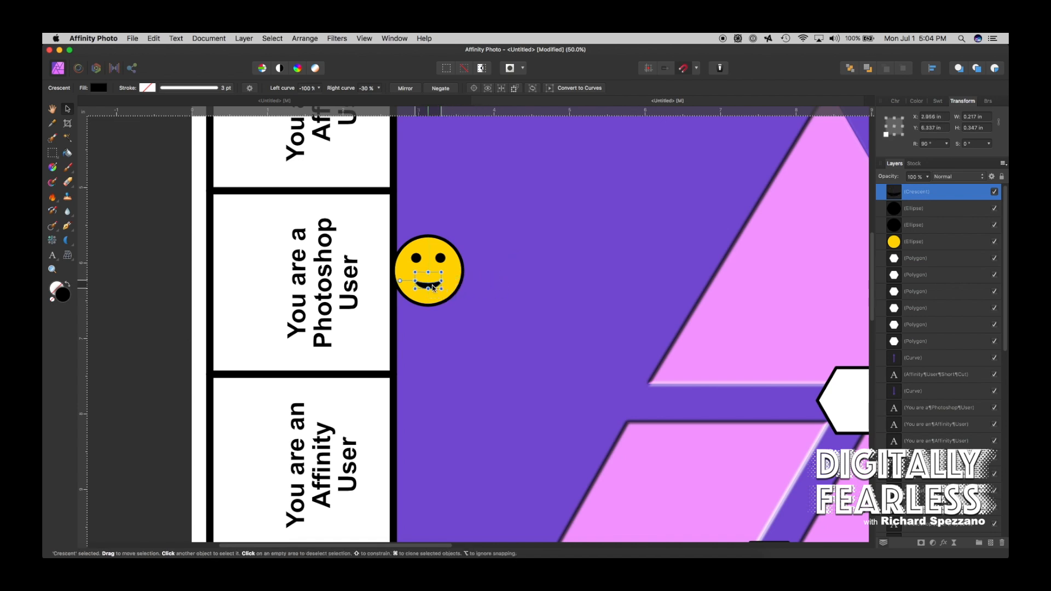
- Group the yellow circle, both eyes and the crescent, and name the group "Happy"
left_click(894, 244)
left_click(896, 196, "shift")
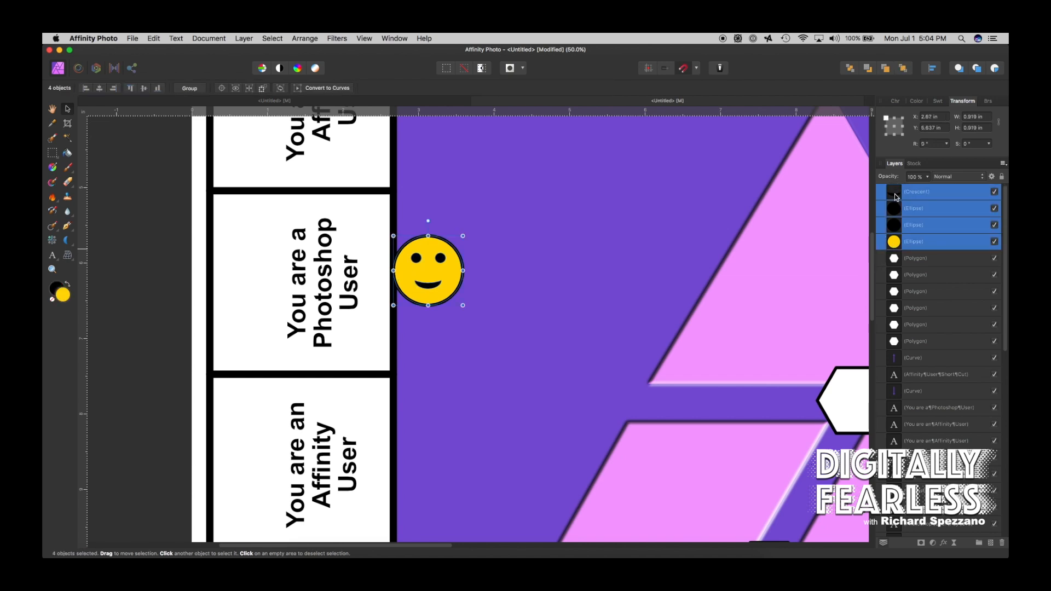
key("super+g")
double_click(914, 191)
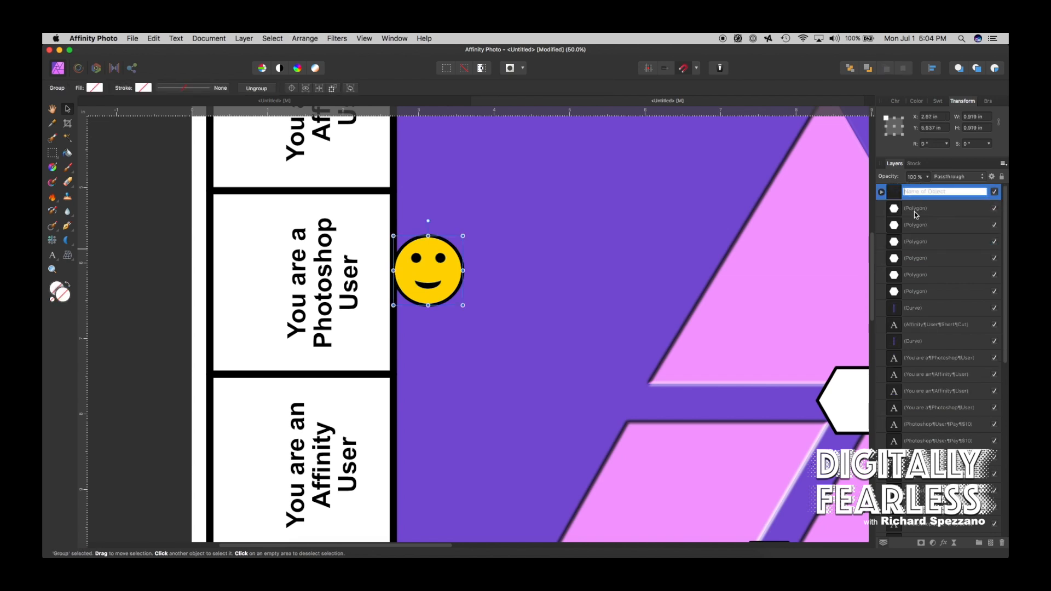
type("Happy")
key("Return")
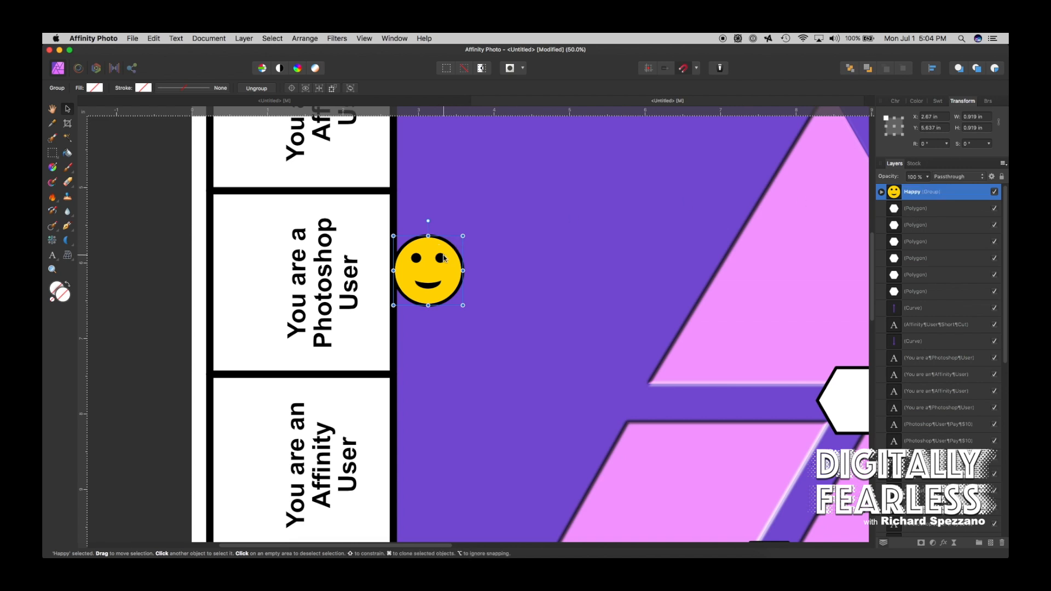
- Move the Happy face away from the board squares, duplicate it directly above and rename the copy "Sad"
left_click_drag(445, 258, 494, 296)
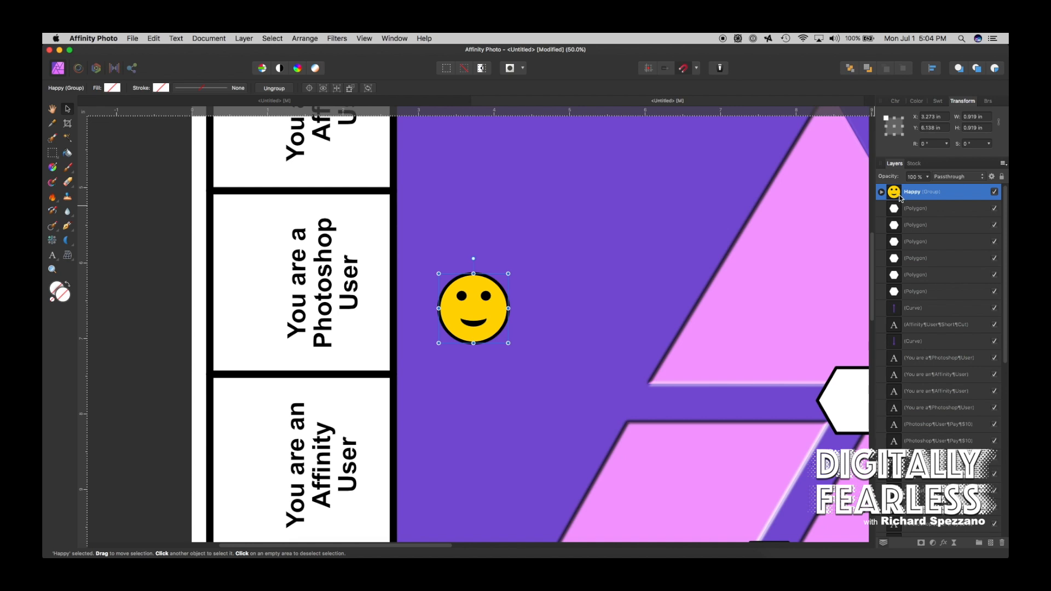
key("super+j")
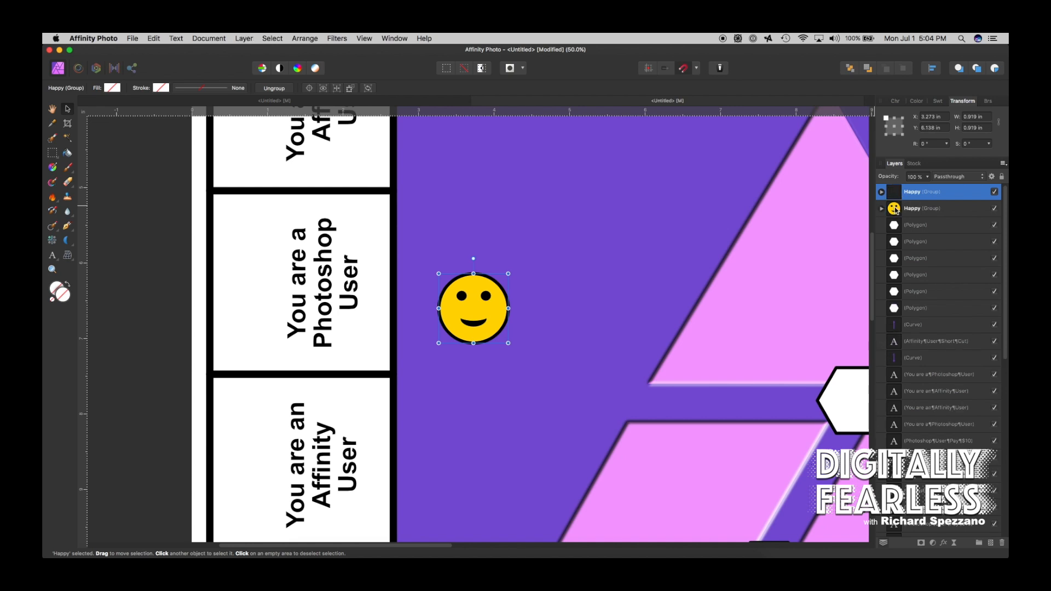
left_click_drag(450, 316, 443, 229)
double_click(908, 192)
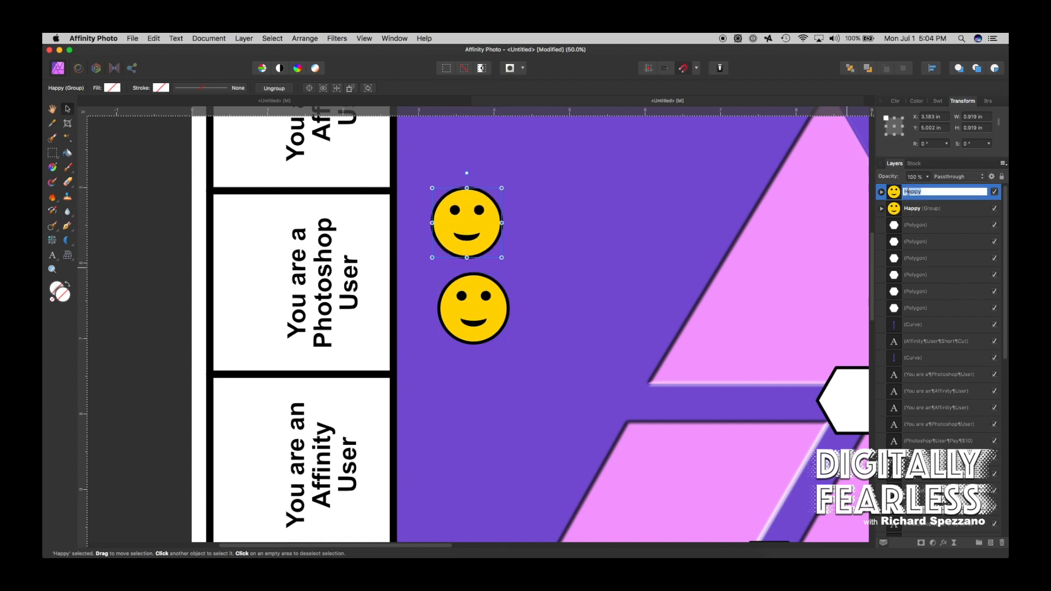
type("Sad")
key("Return")
- Rotate the mouth crescent inside the Sad group to -90° to form a frown
left_click(882, 192)
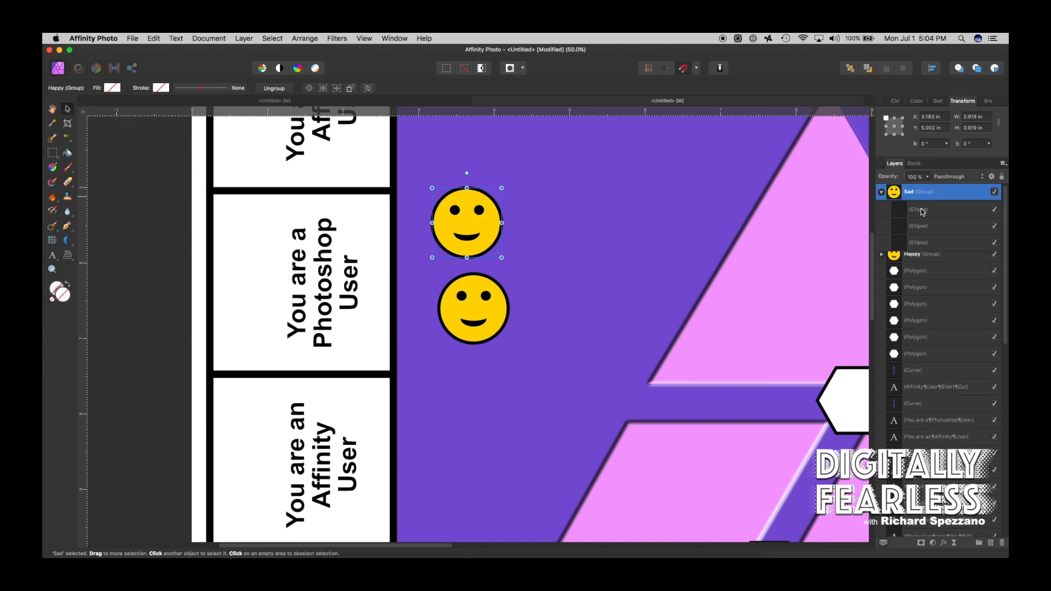
left_click(922, 208)
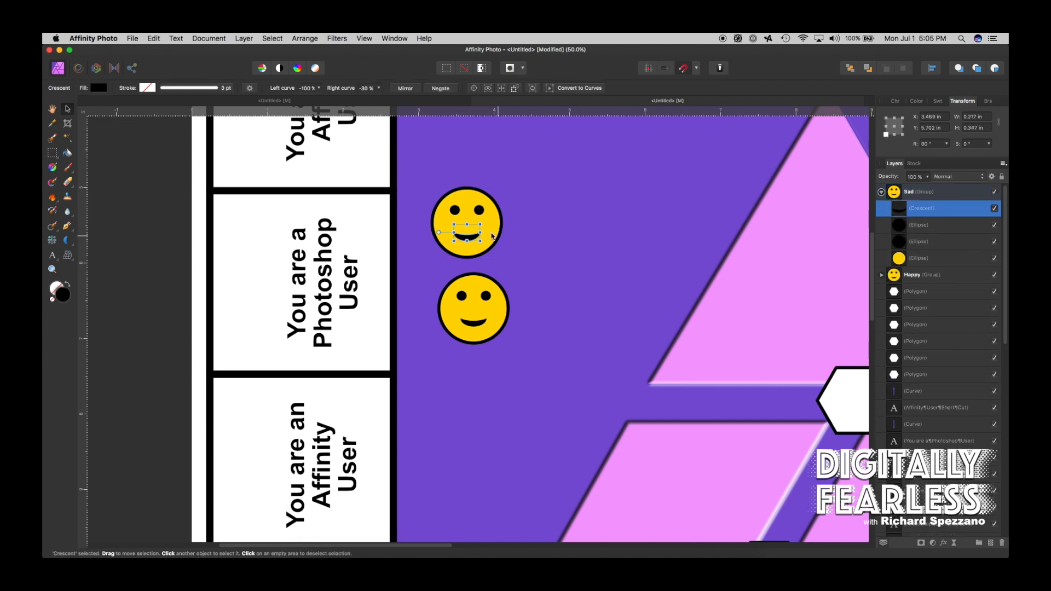
left_click_drag(439, 233, 495, 232)
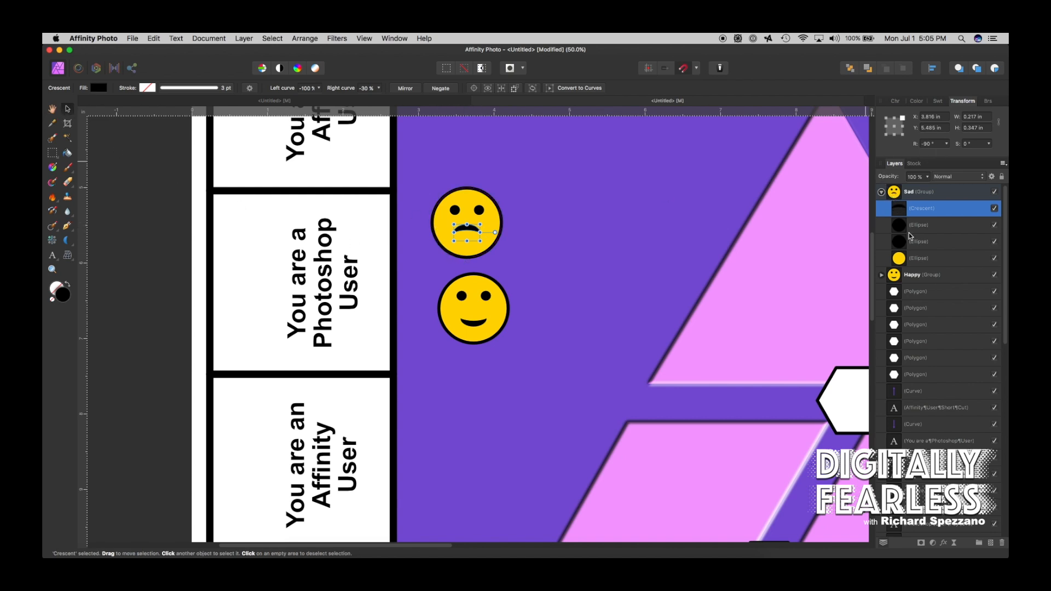
- Fill the Sad face's circle with red, HSL 9, 100, 50, and select the whole Sad group
left_click(906, 258)
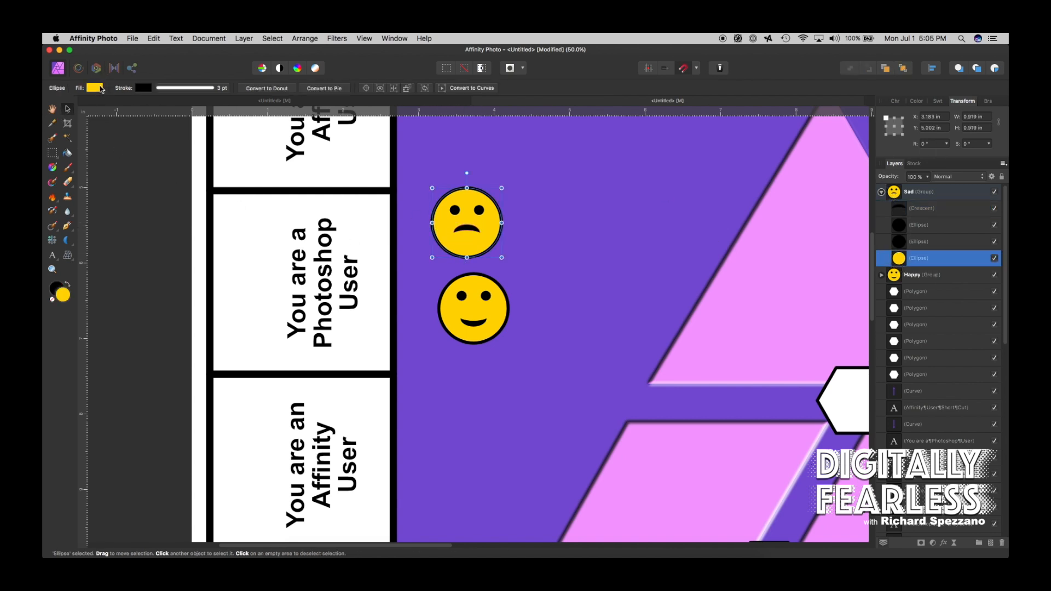
left_click(96, 87)
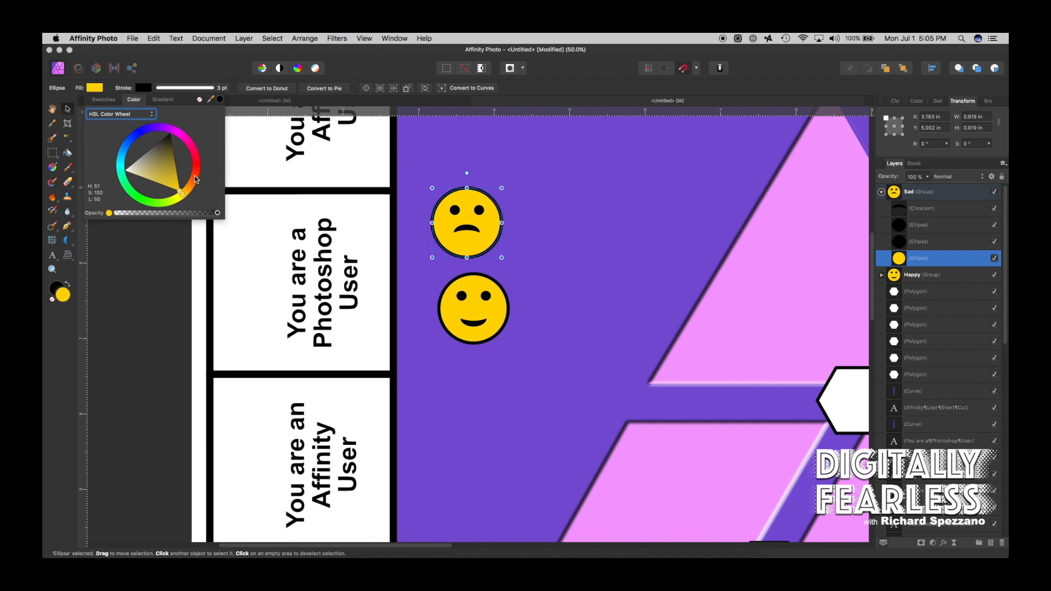
left_click_drag(198, 183, 198, 175)
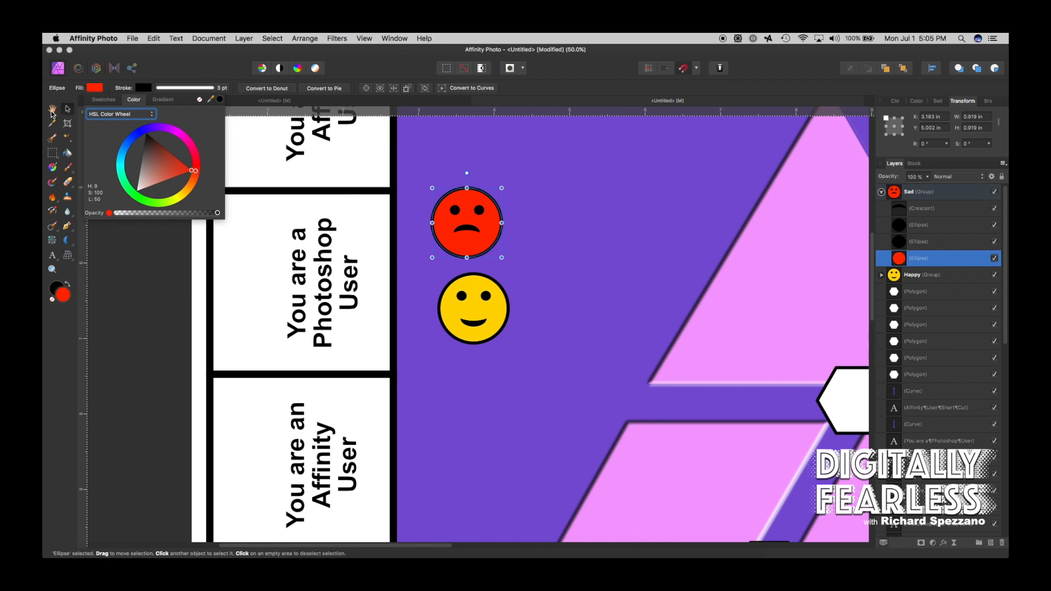
left_click(66, 109)
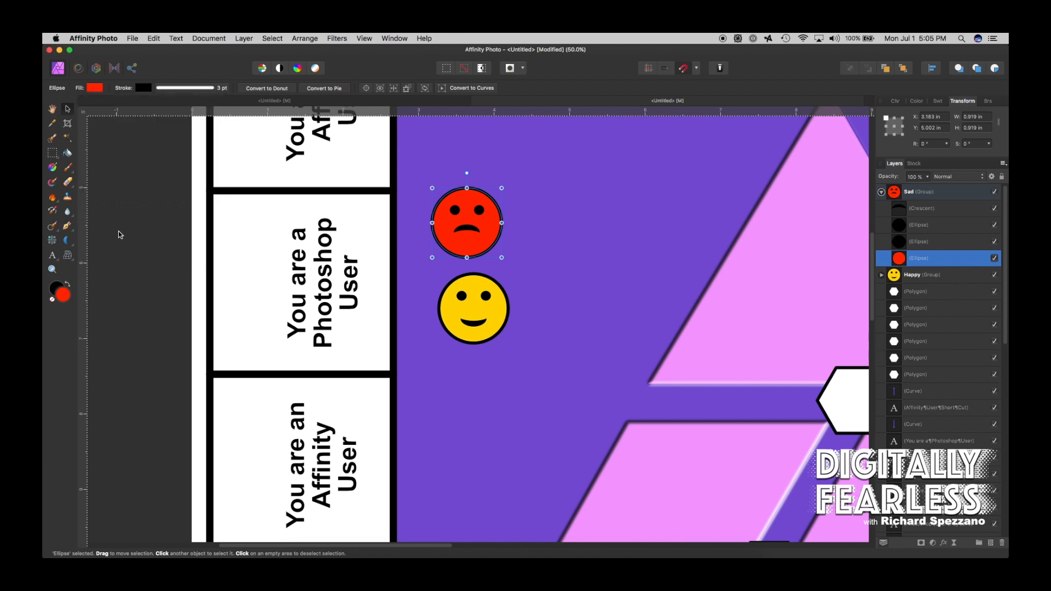
left_click(899, 193)
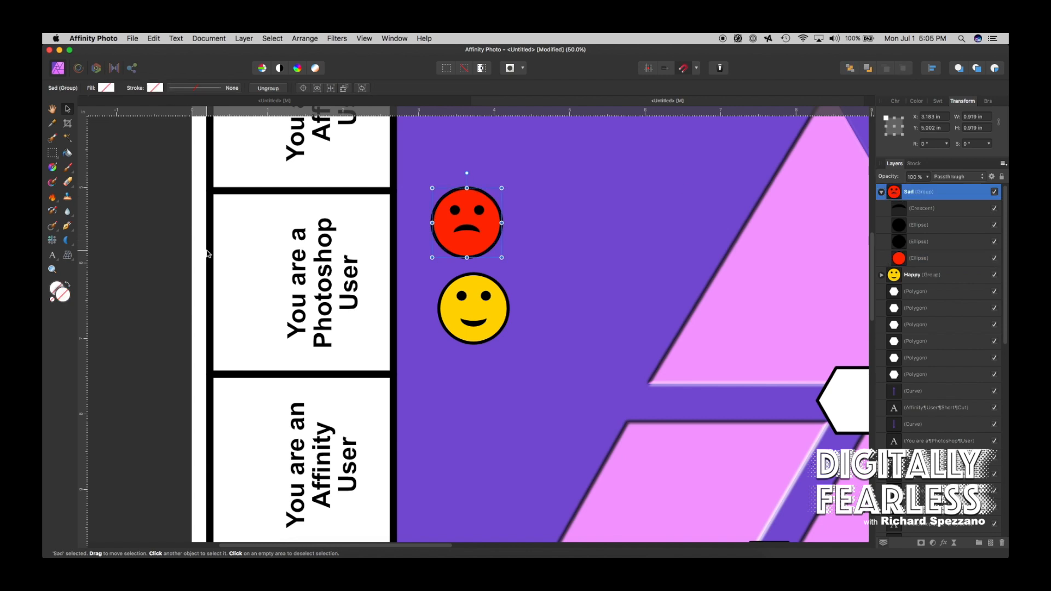
key("super+minus")
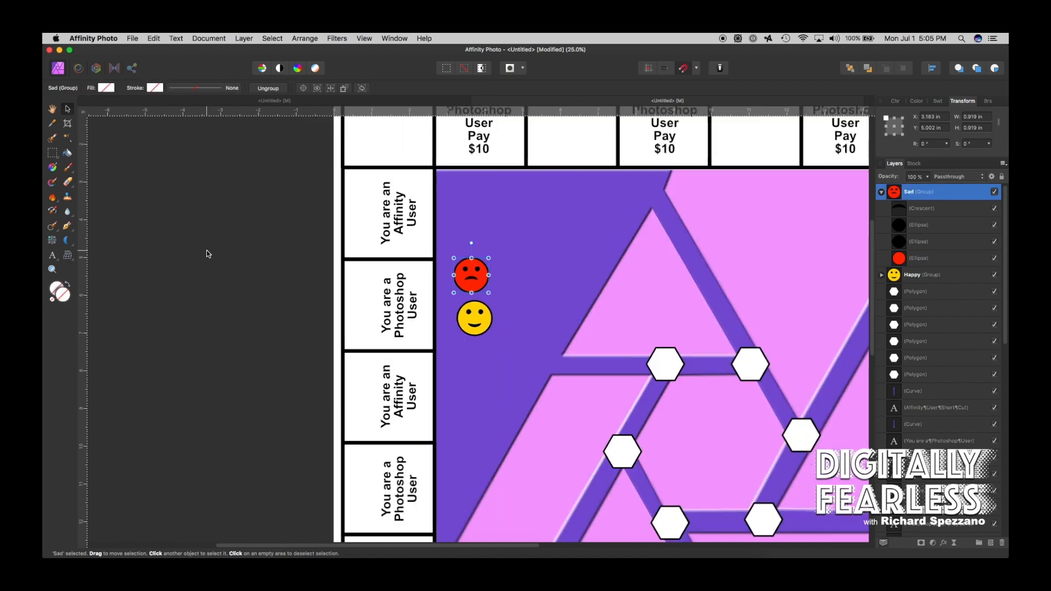
- Rotate the Happy face to 90° and place one copy beside the text in each "You are an Affinity User" square
left_click(230, 172)
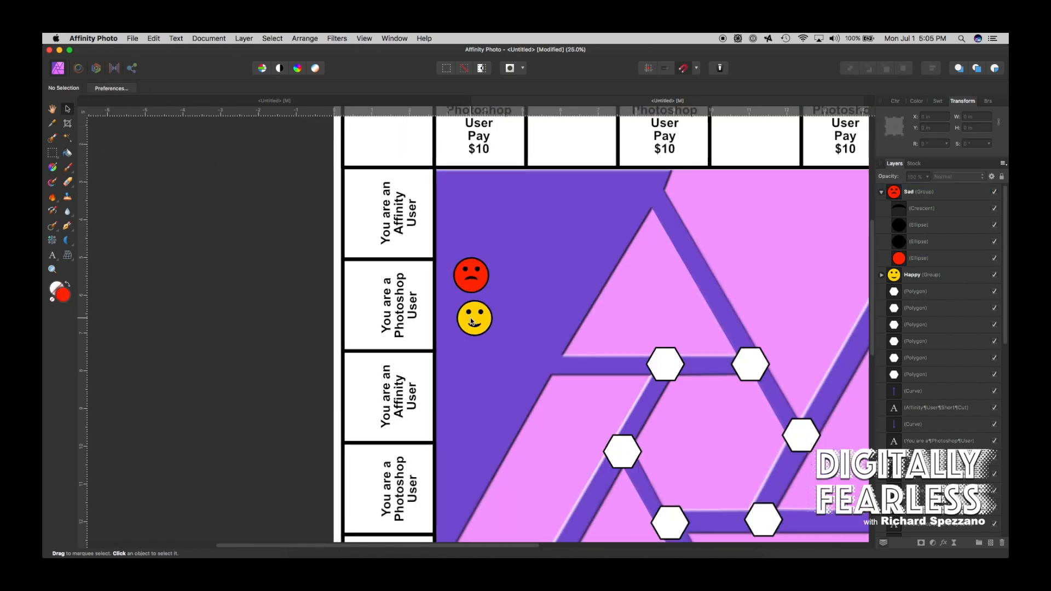
left_click_drag(473, 323, 362, 400)
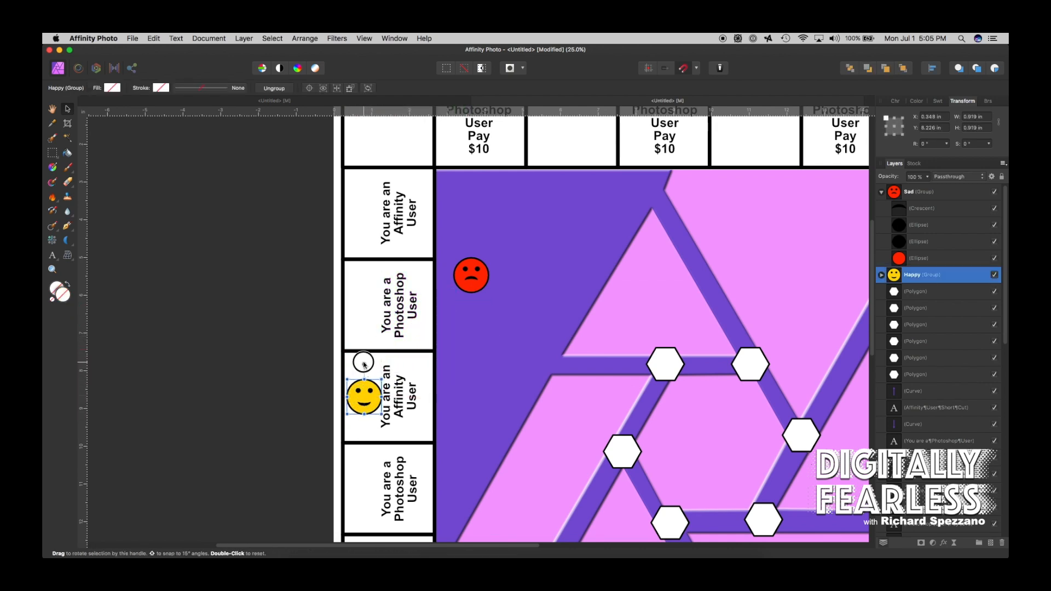
left_click_drag(364, 364, 329, 397)
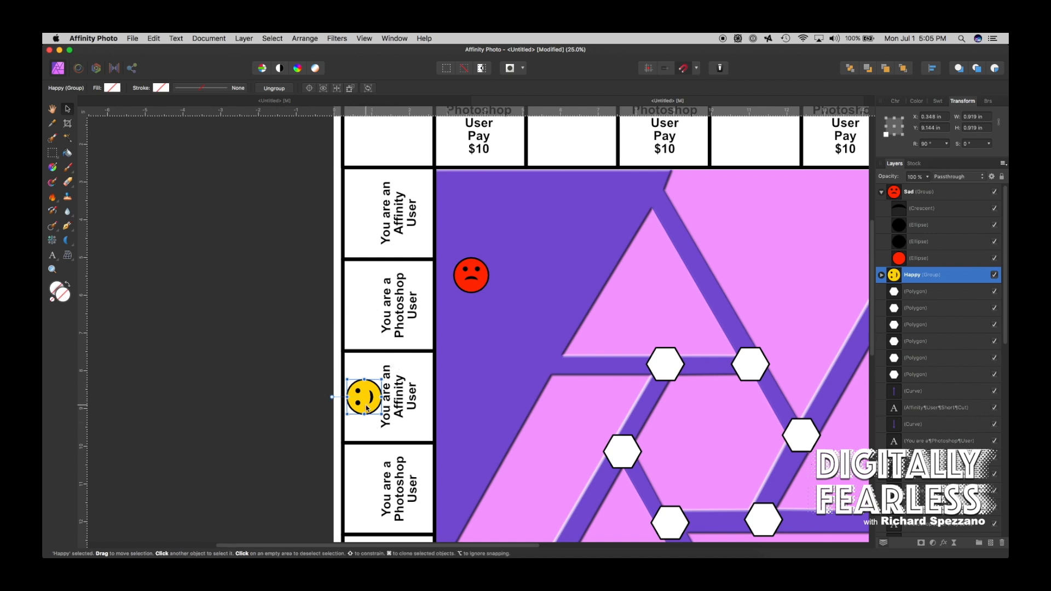
mouse_move(366, 409)
left_mouse_down()
mouse_move(377, 343)
mouse_move(353, 230)
mouse_move(364, 215)
left_mouse_up()
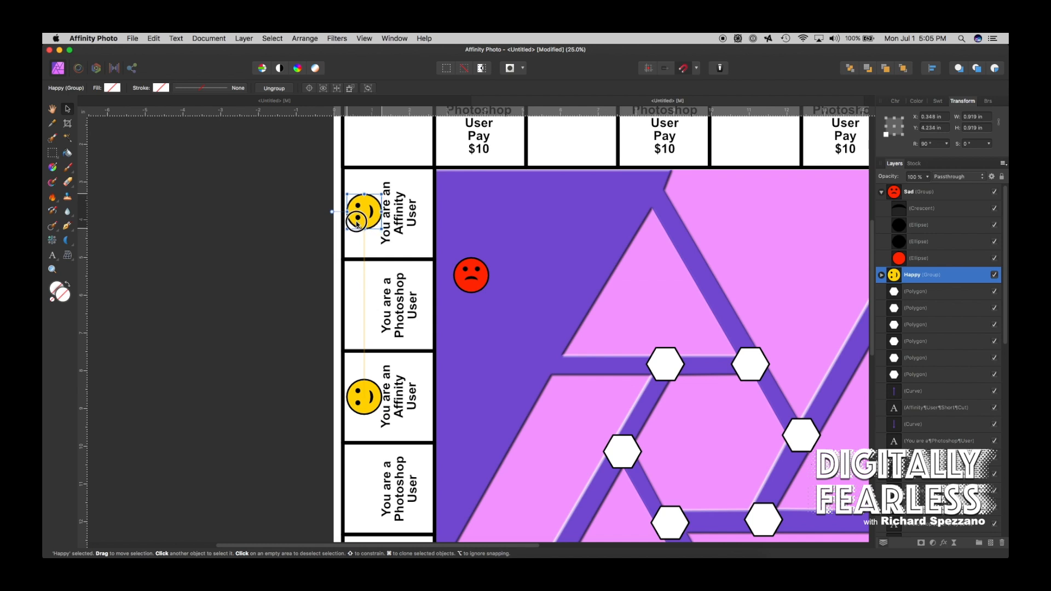
- Rotate the Sad face to 90° and place one copy beside the text in each "You are a Photoshop User" square
left_click(478, 275)
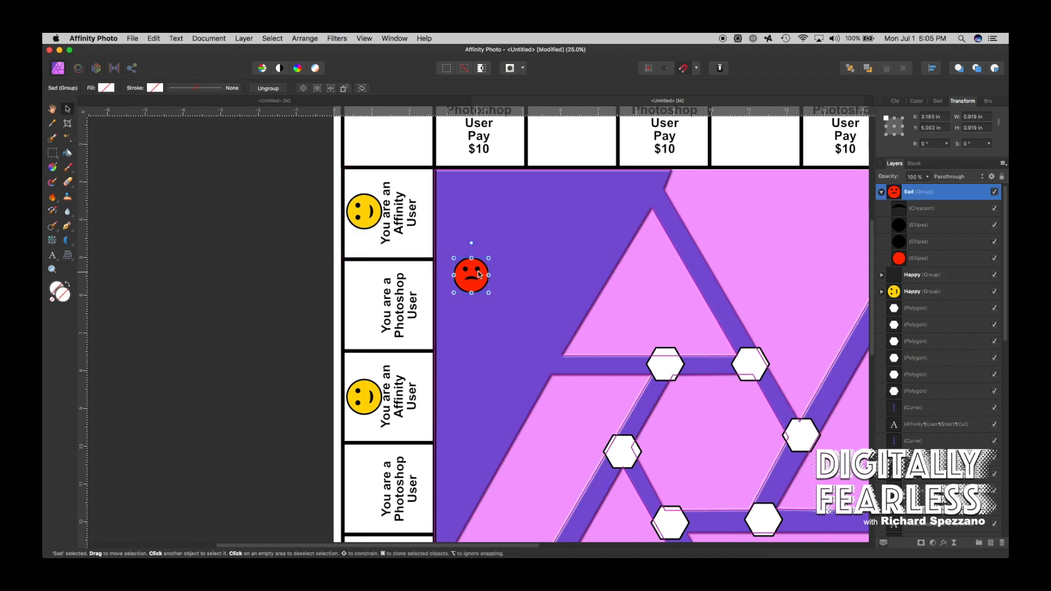
mouse_move(472, 243)
left_mouse_down()
mouse_move(382, 324)
mouse_move(376, 310)
mouse_move(376, 492)
left_mouse_up()
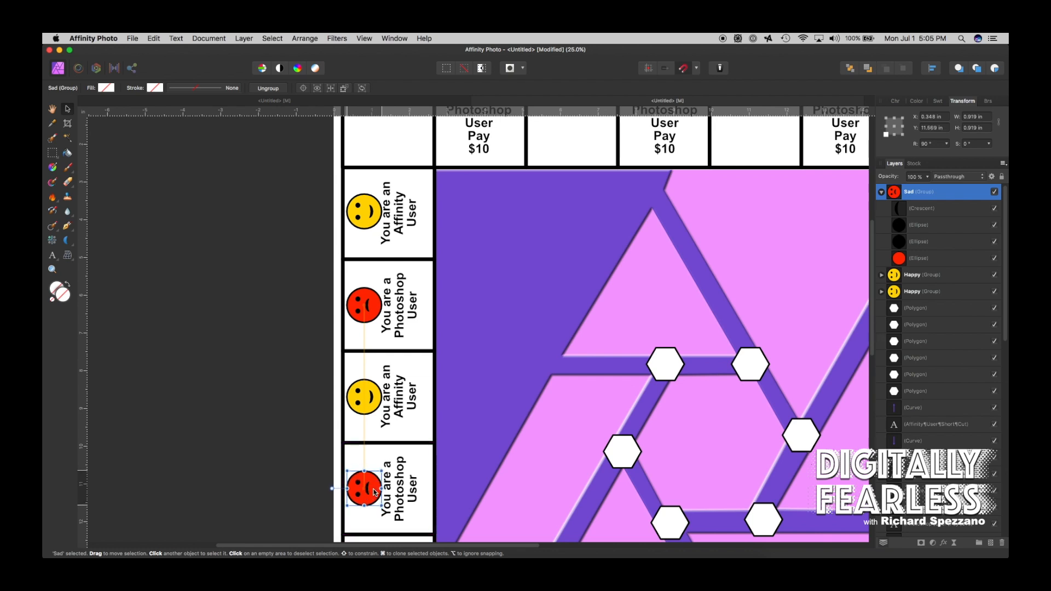
- Duplicate the "Completed project GET PAID $150" text into the empty square beside October and rotate the copy upside down like its neighbours
left_click(53, 109)
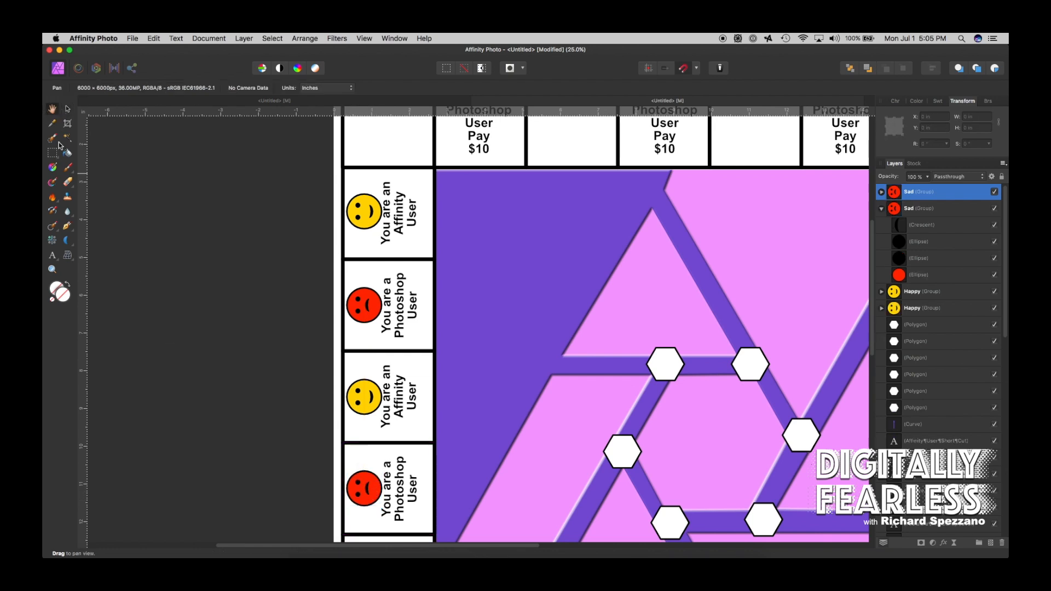
key("super+0")
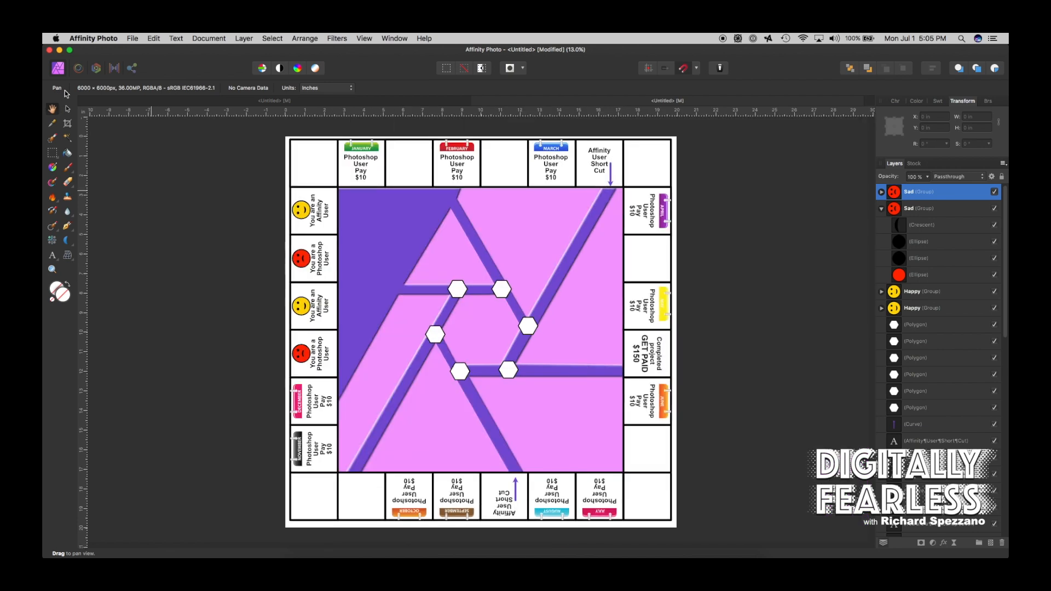
left_click(67, 109)
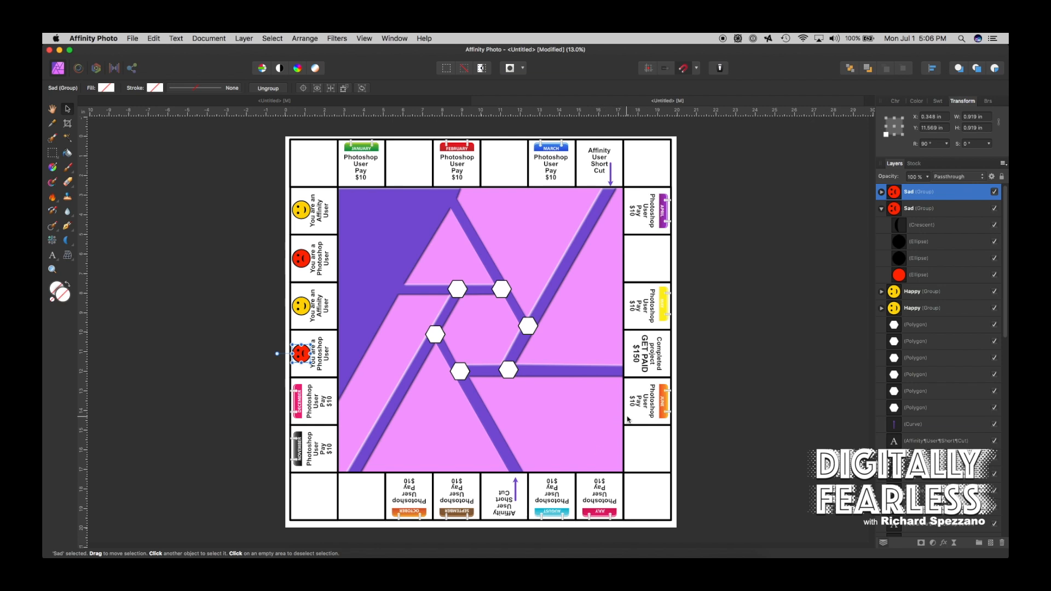
left_click(645, 354)
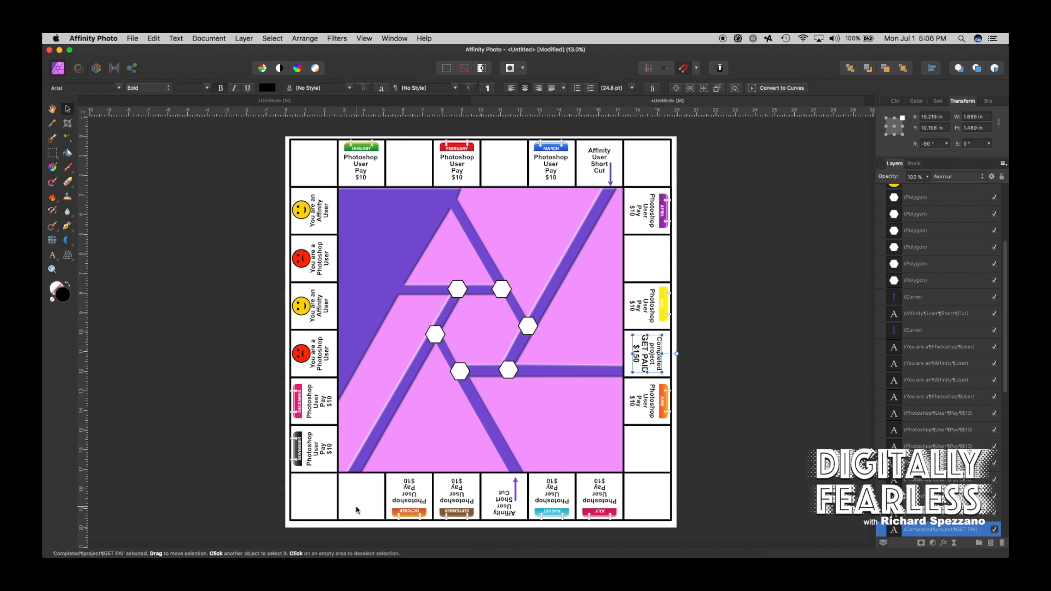
key("super+j")
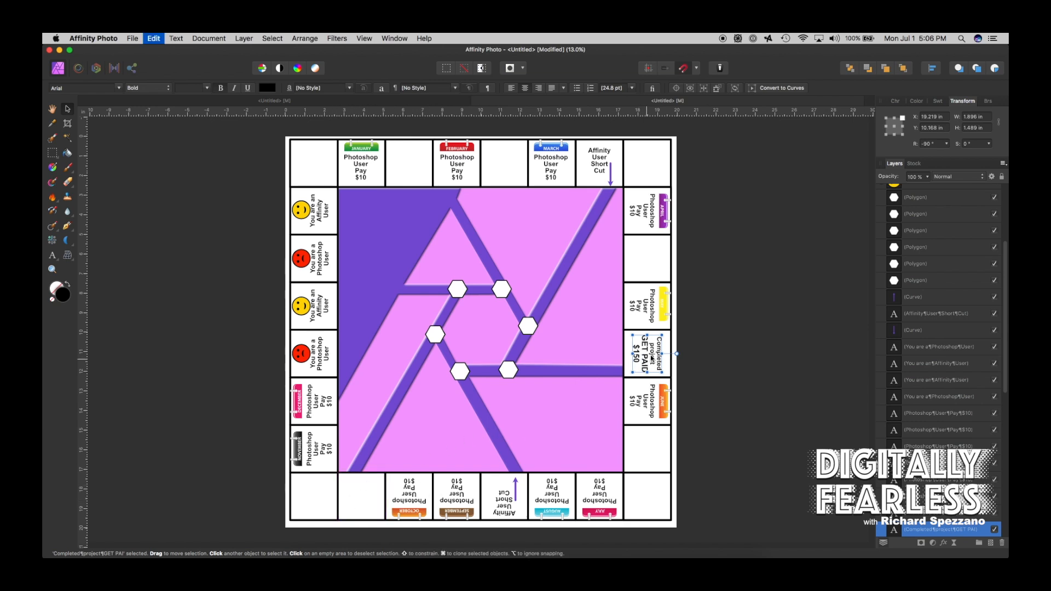
left_click_drag(647, 361, 354, 494)
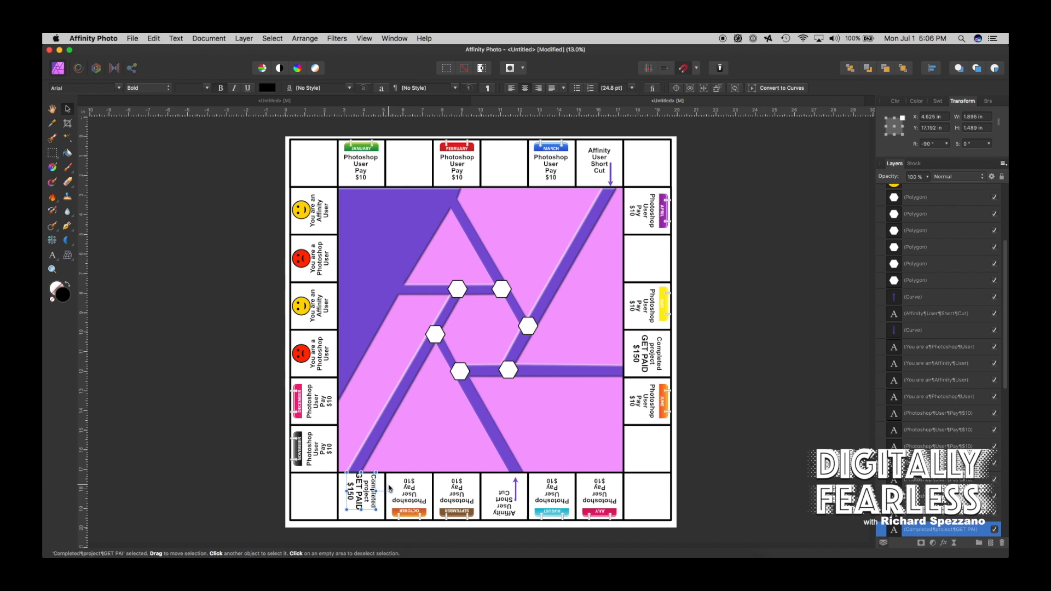
left_click_drag(389, 489, 364, 489)
left_click(242, 475)
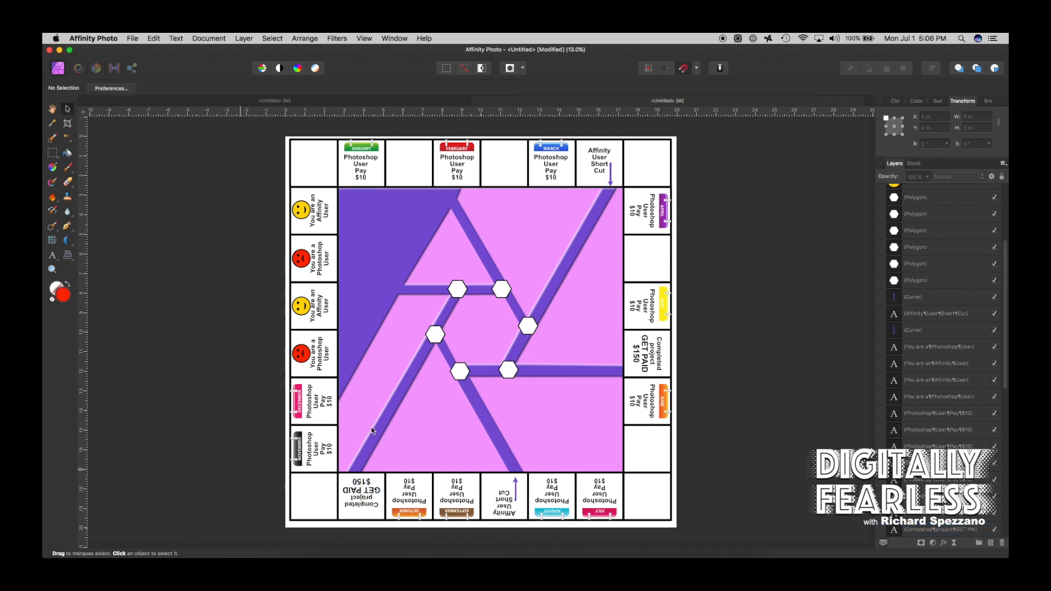